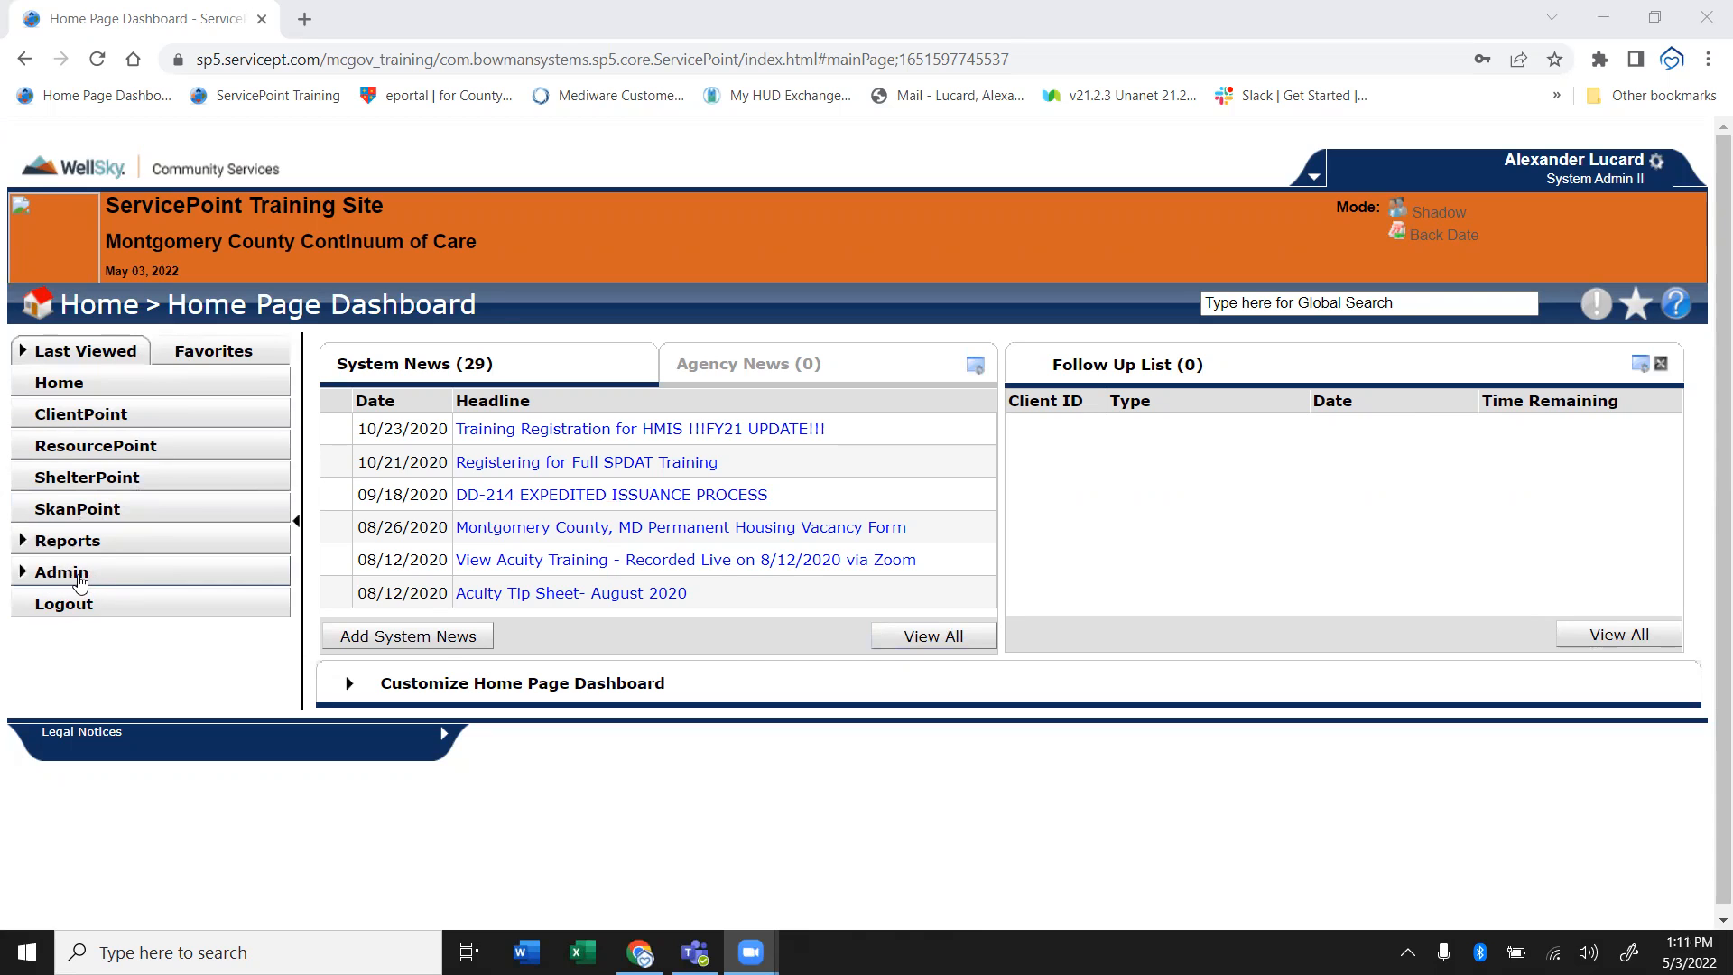
Open the Provider Admin search page from the Admin dashboard
{"action": "left_click", "coordinate": [81, 582]}
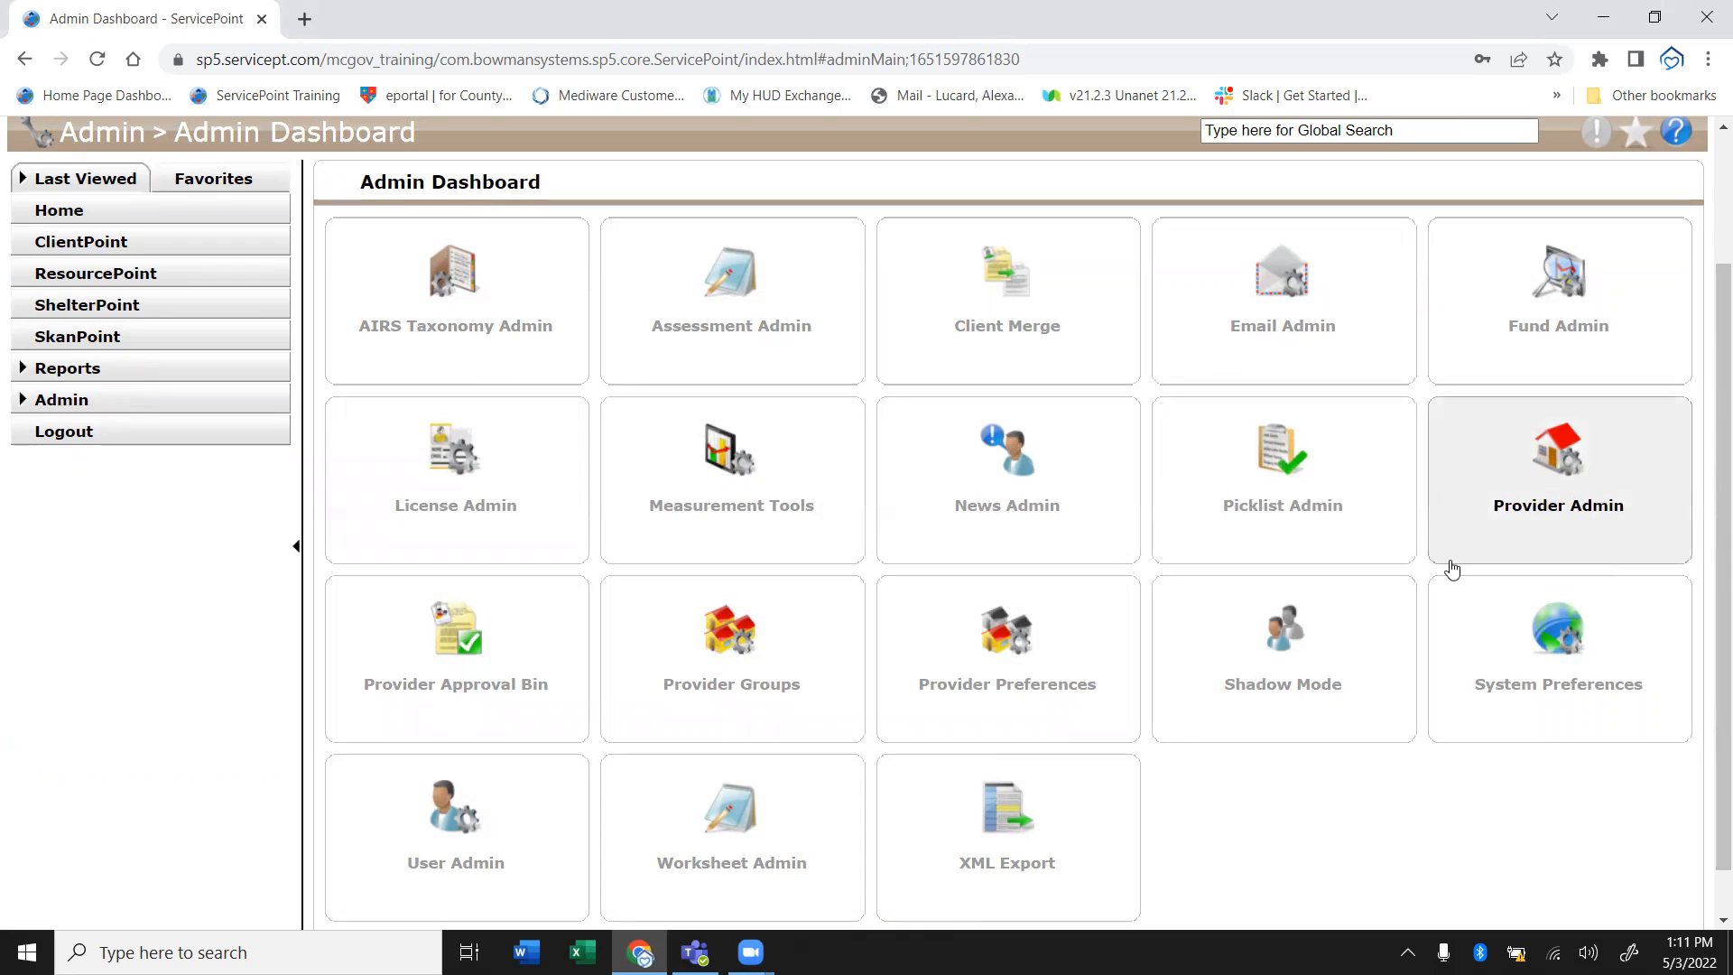
{"action": "left_click", "coordinate": [1576, 480]}
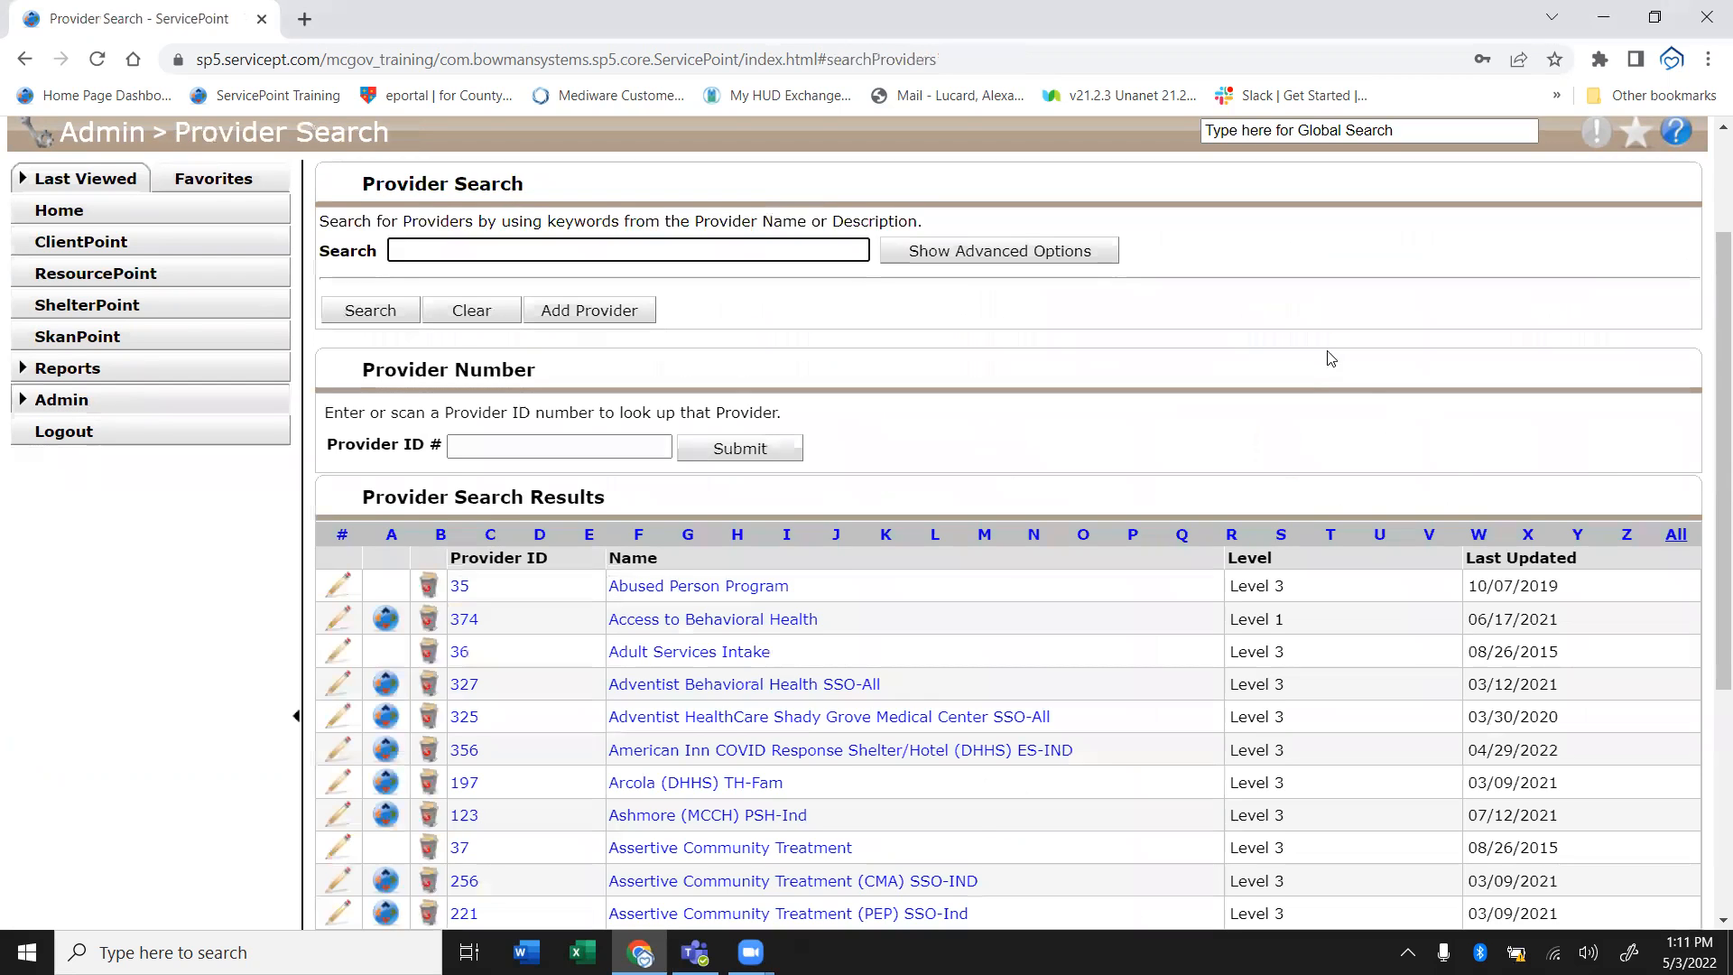
Look through the first page of the provider list and check the total number of providers
{"action": "scroll", "coordinate": [1327, 354], "scroll_direction": "down", "scroll_amount": 3}
{"action": "scroll", "coordinate": [1328, 354], "scroll_direction": "down", "scroll_amount": 1}
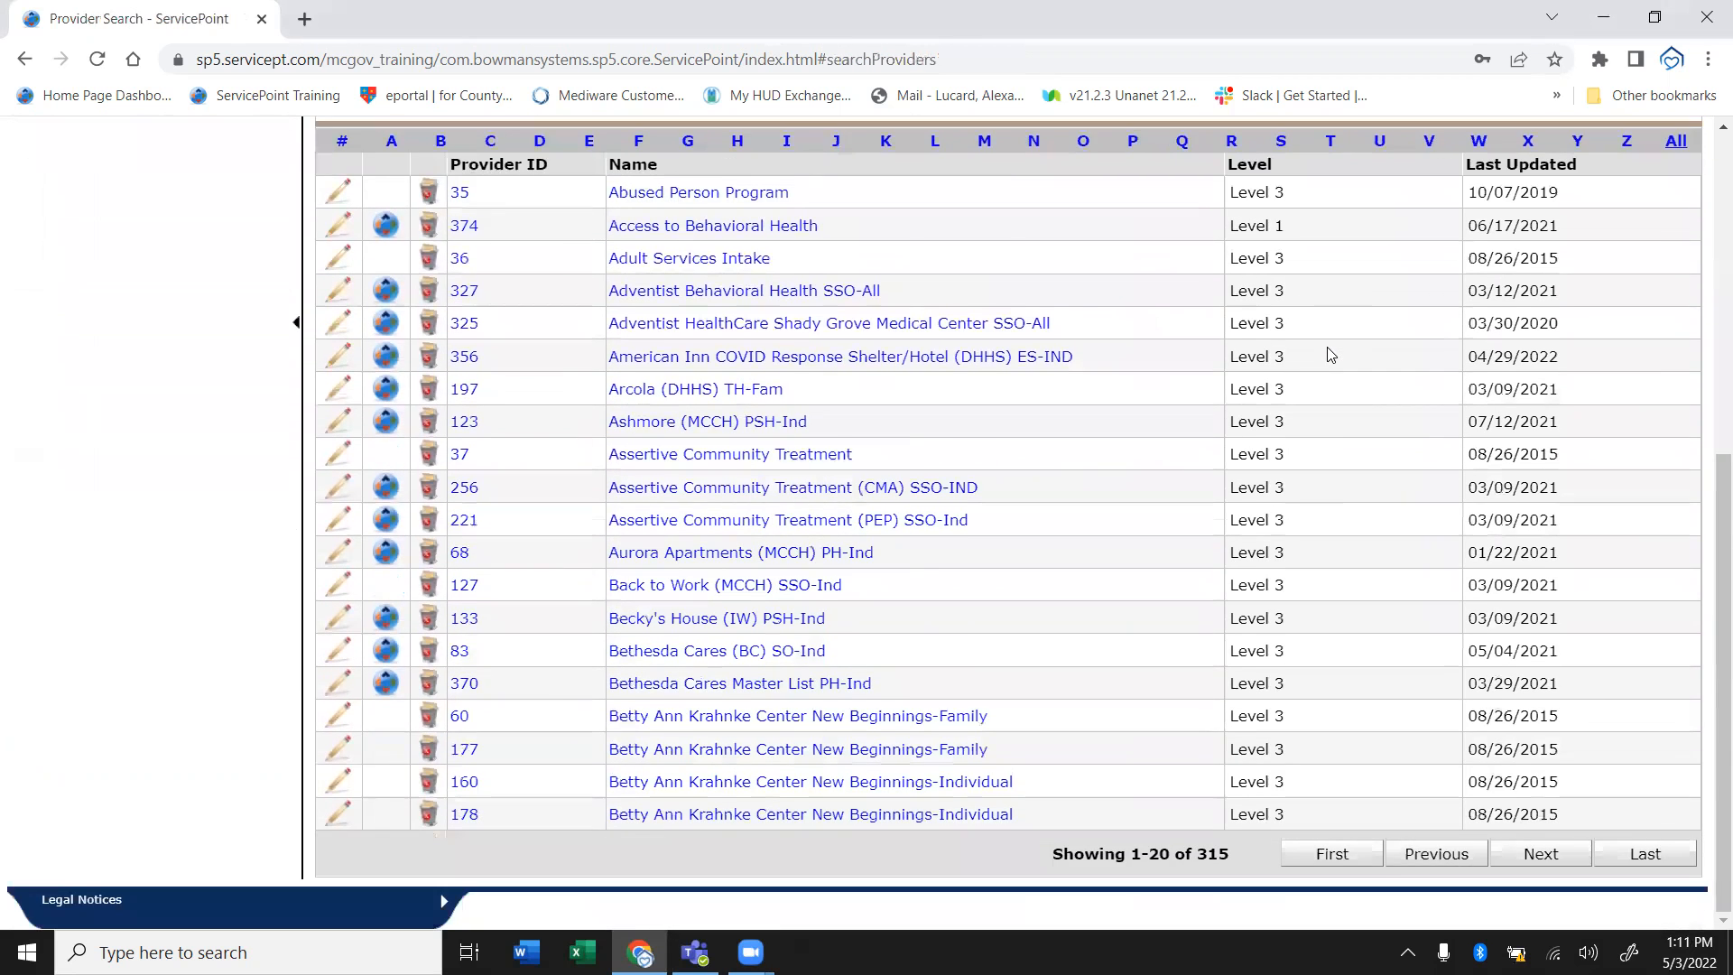
{"action": "scroll", "coordinate": [1328, 354], "scroll_direction": "up", "scroll_amount": 1}
{"action": "scroll", "coordinate": [1505, 536], "scroll_direction": "down", "scroll_amount": 2}
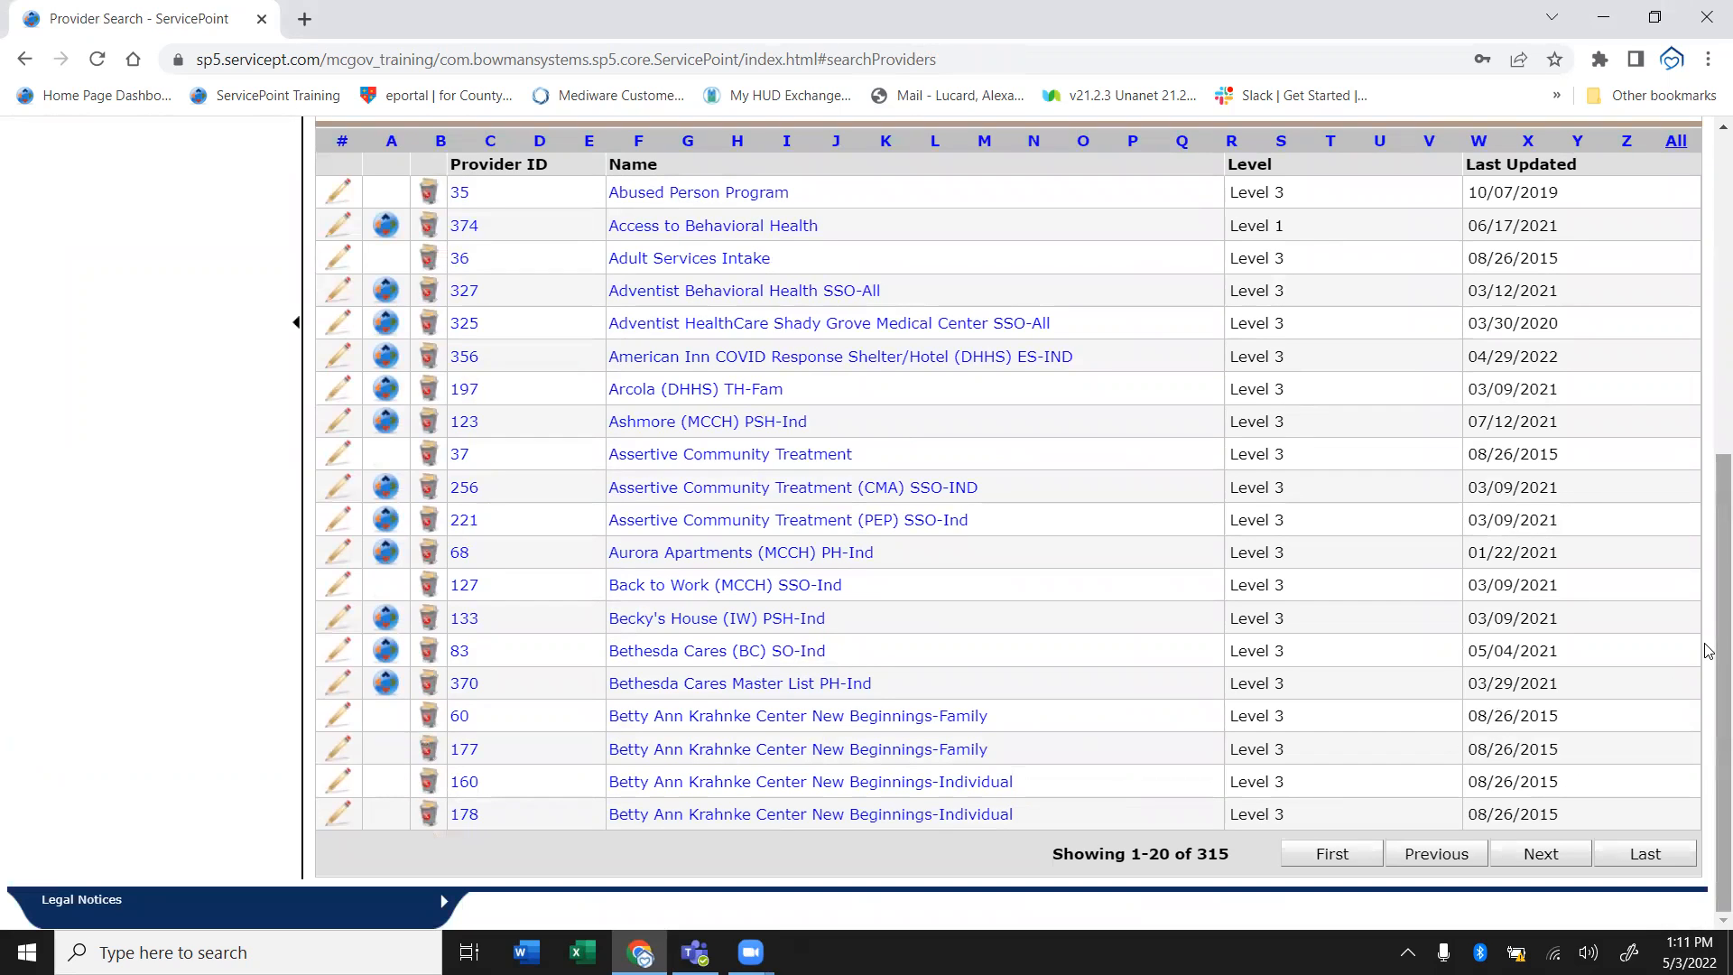
{"action": "left_click_drag", "start_coordinate": [1233, 856], "coordinate": [1065, 874]}
{"action": "left_click", "coordinate": [1065, 873]}
{"action": "scroll", "coordinate": [1708, 662], "scroll_direction": "up", "scroll_amount": 3}
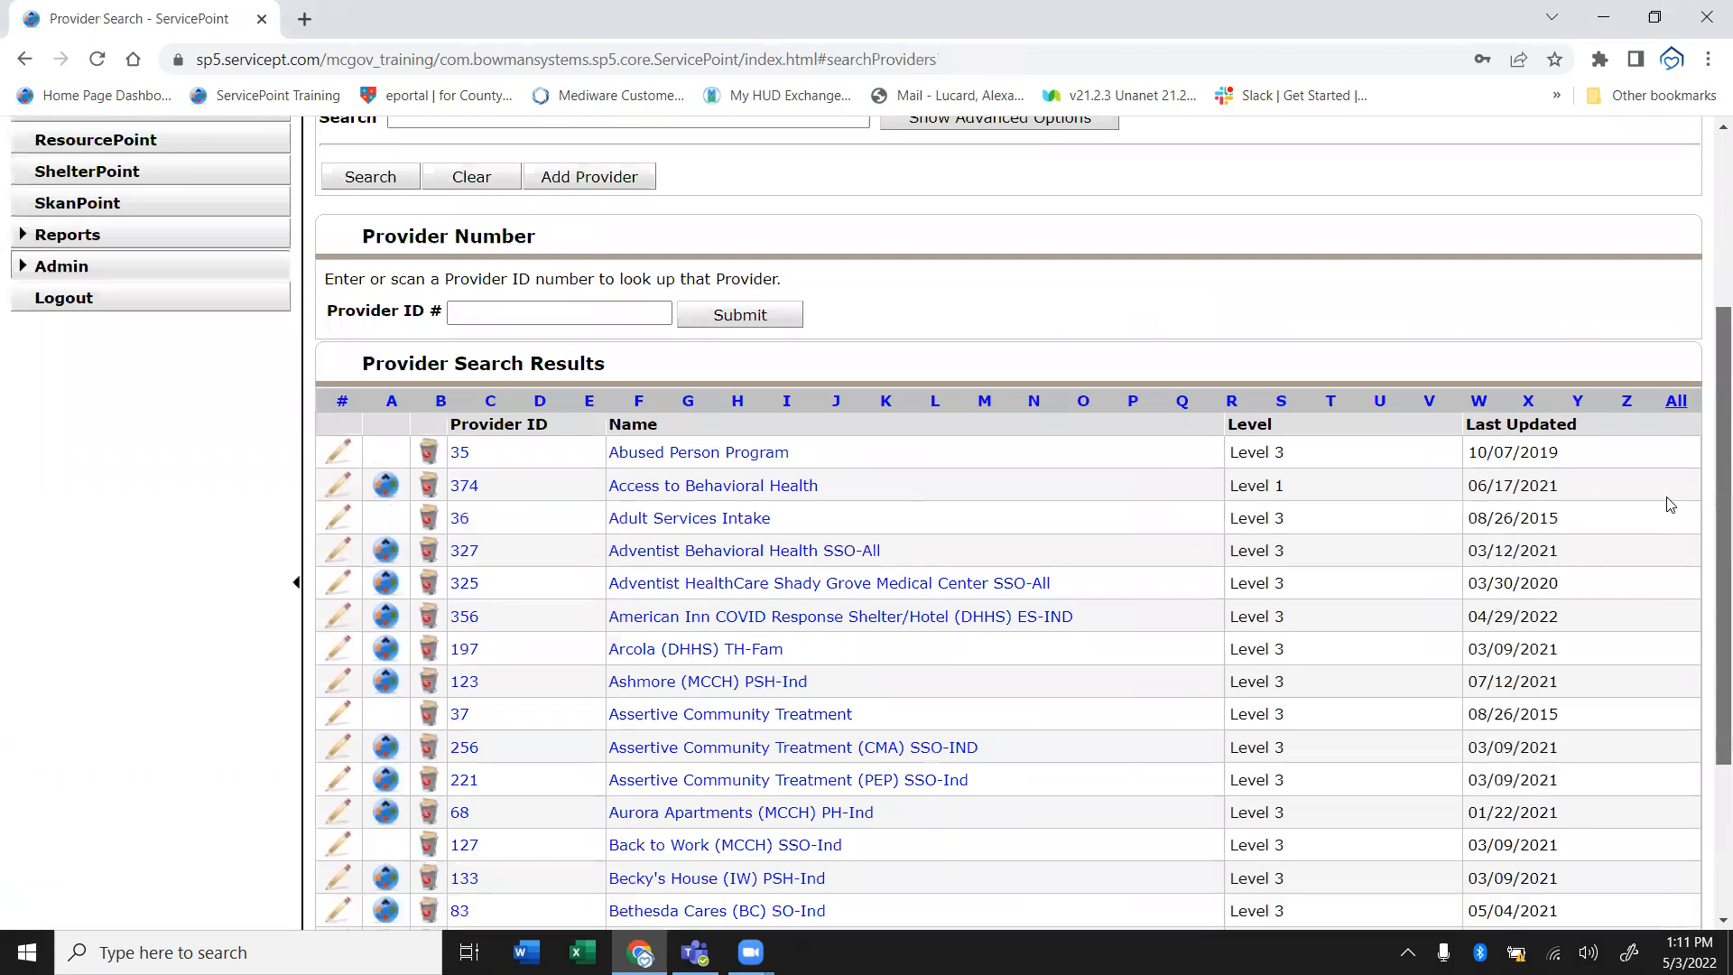
{"action": "scroll", "coordinate": [1669, 504], "scroll_direction": "down", "scroll_amount": 2}
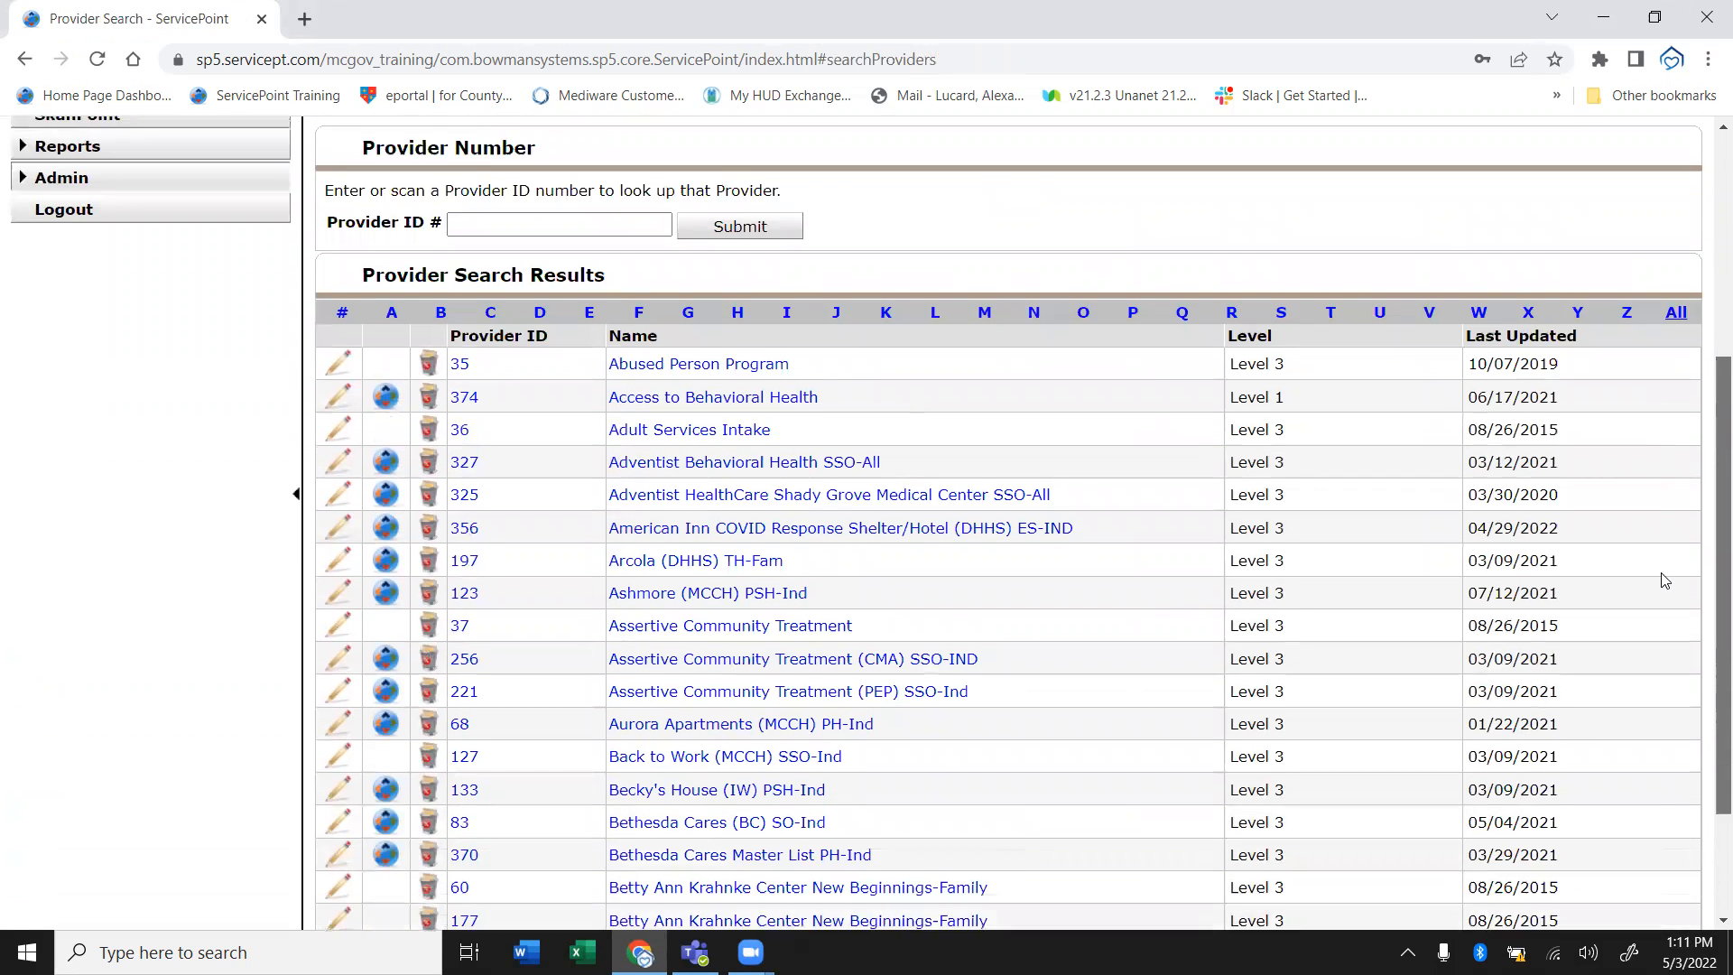
Search the providers for "Catholic Charities HIP"
{"action": "scroll", "coordinate": [1663, 605], "scroll_direction": "up", "scroll_amount": 5}
{"action": "left_click", "coordinate": [538, 421]}
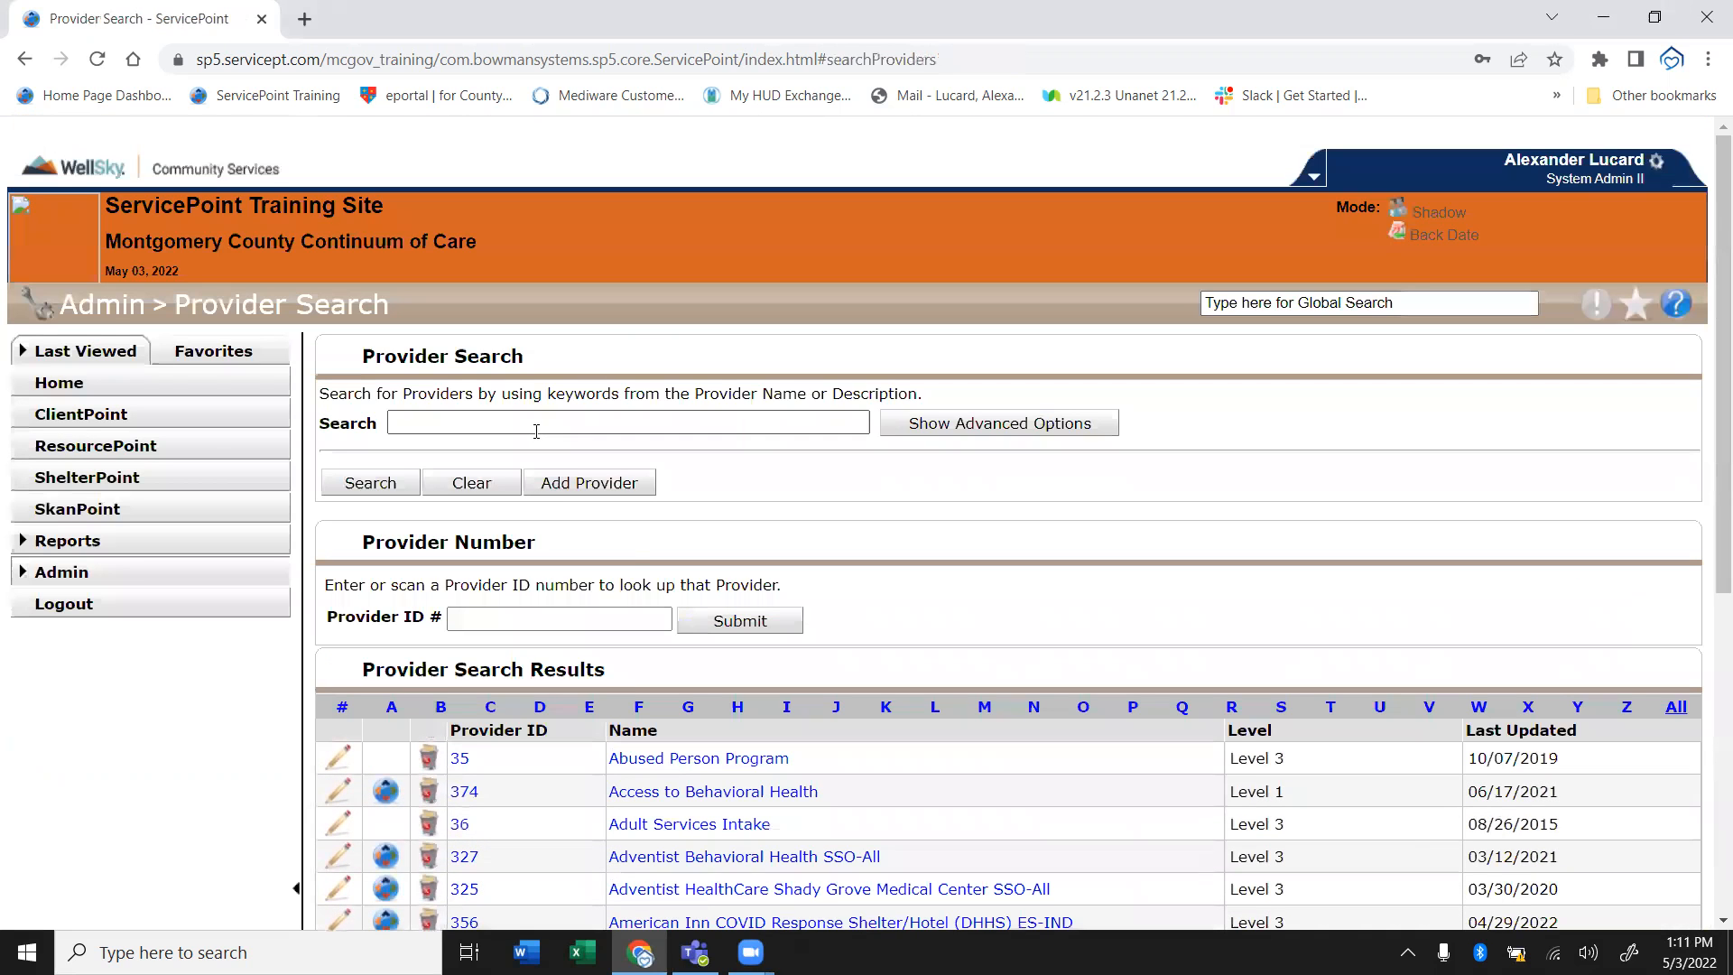
{"action": "left_click", "coordinate": [882, 518]}
{"action": "left_click", "coordinate": [707, 429]}
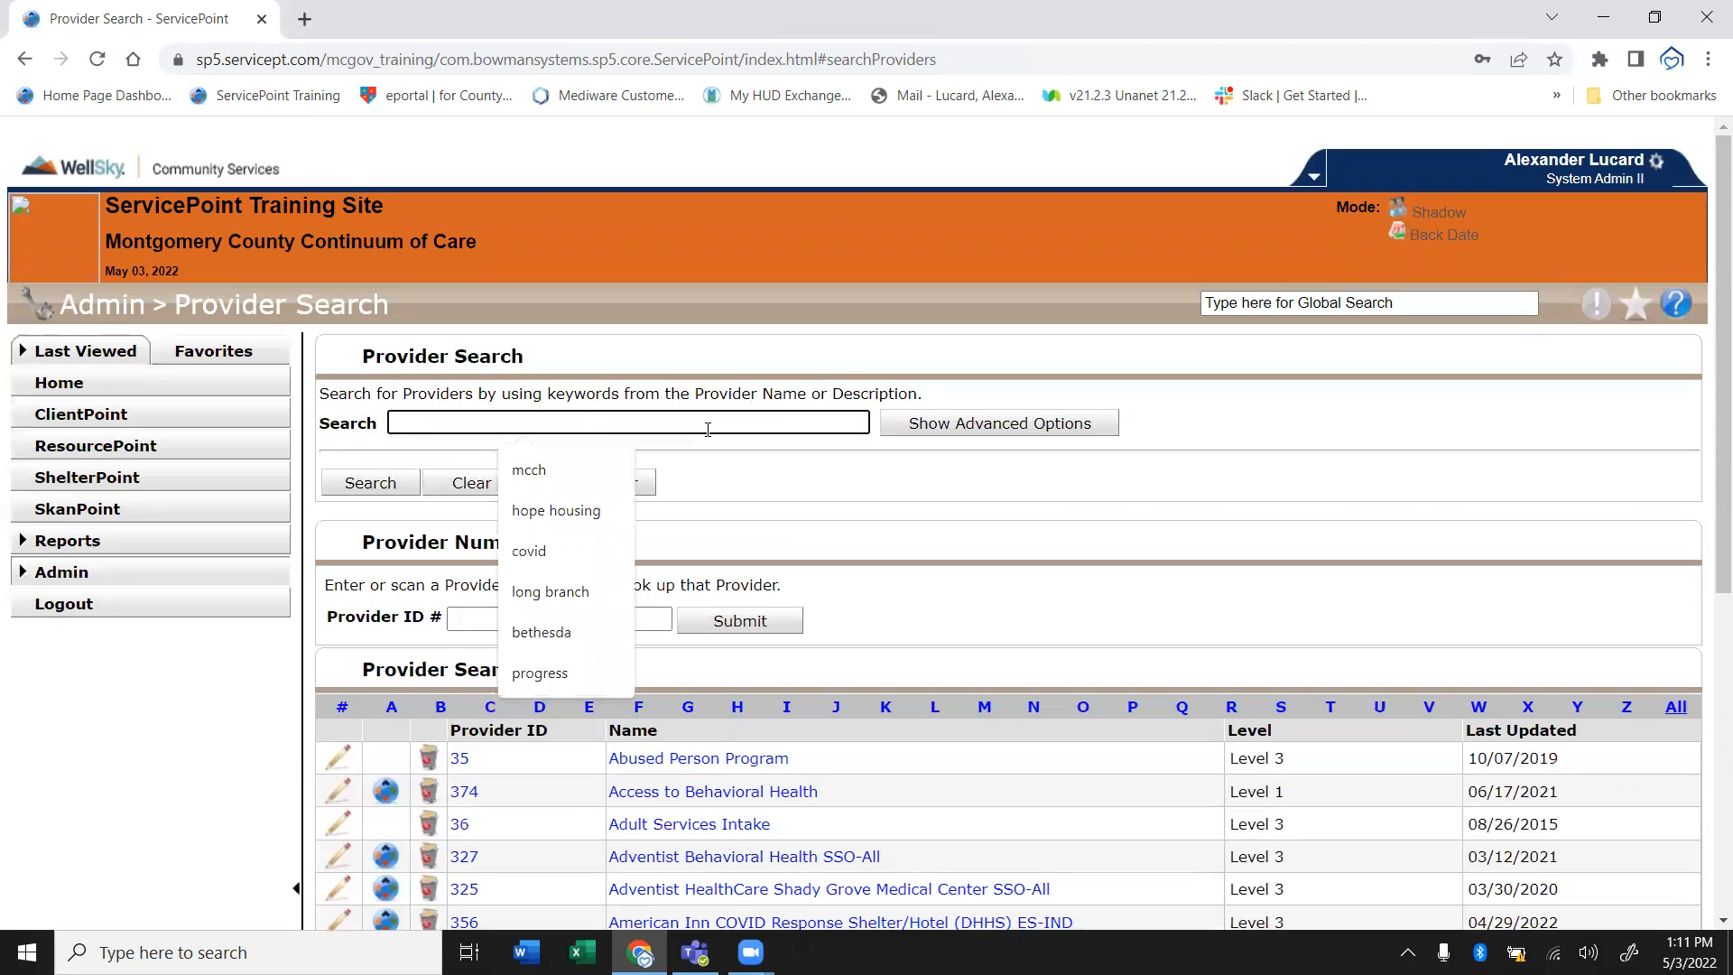
{"action": "type", "text": "Catholic "}
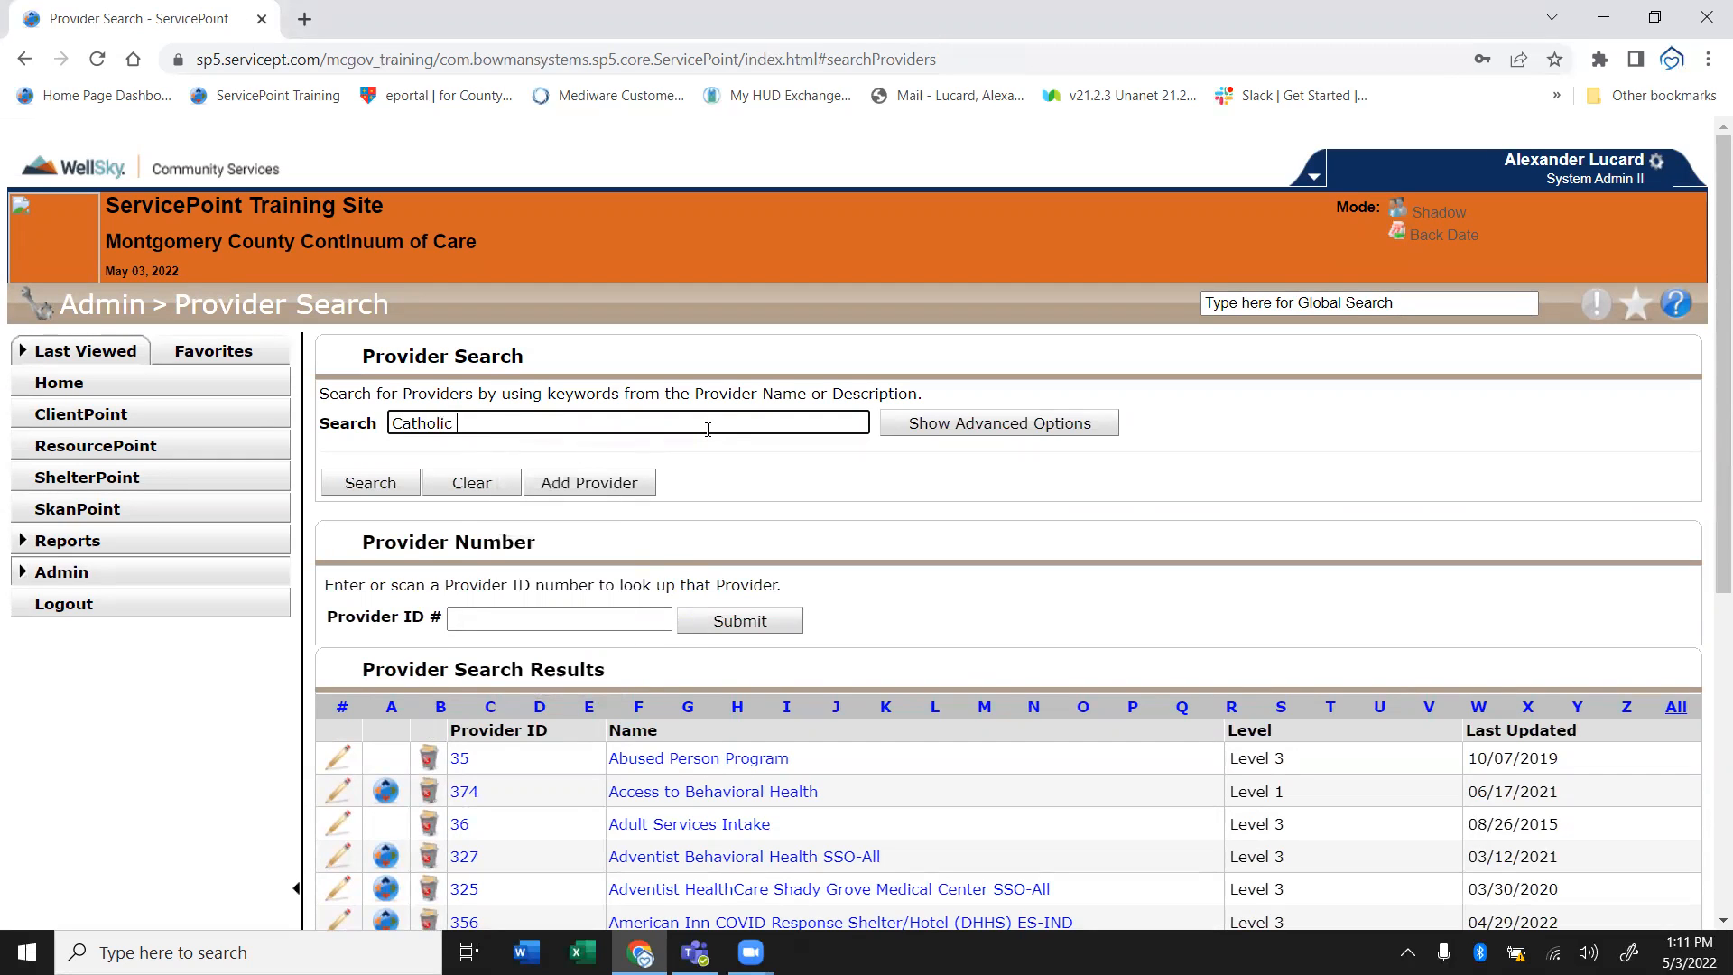
{"action": "type", "text": "Charirt"}
{"action": "type", "text": "ities HIP"}
{"action": "key", "text": "Return"}
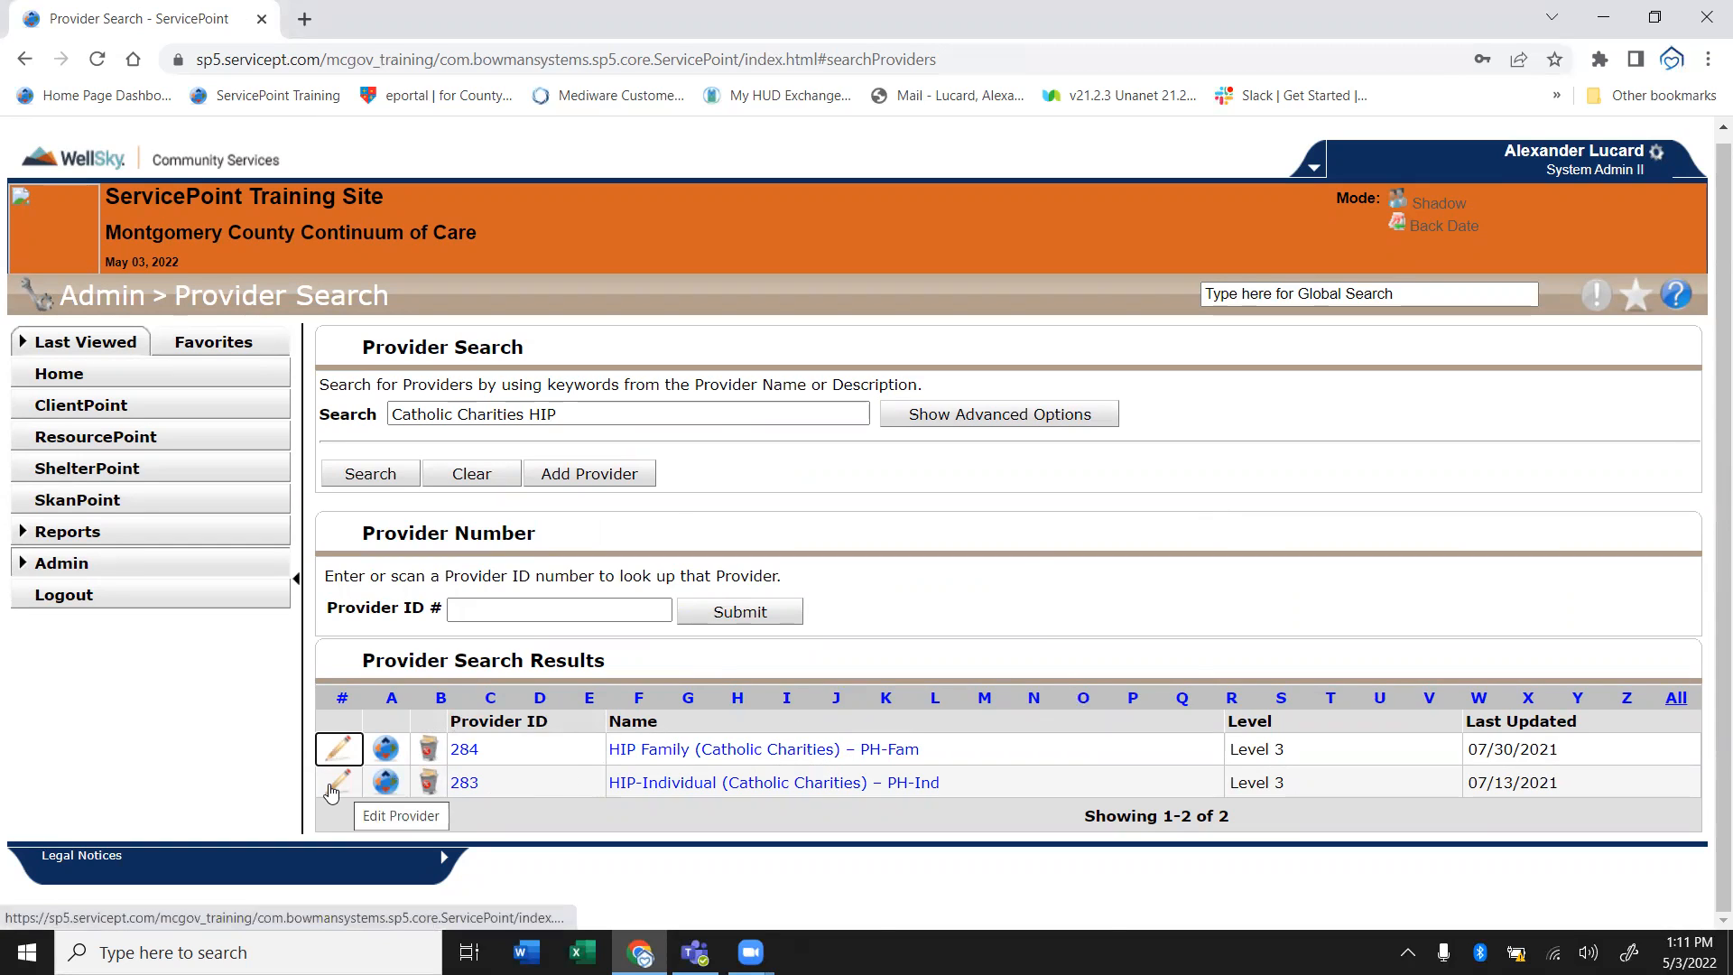
Request deletion of the HIP-Individual (Catholic Charities) – PH-Ind provider and decline the confirmation
{"action": "left_click", "coordinate": [427, 785]}
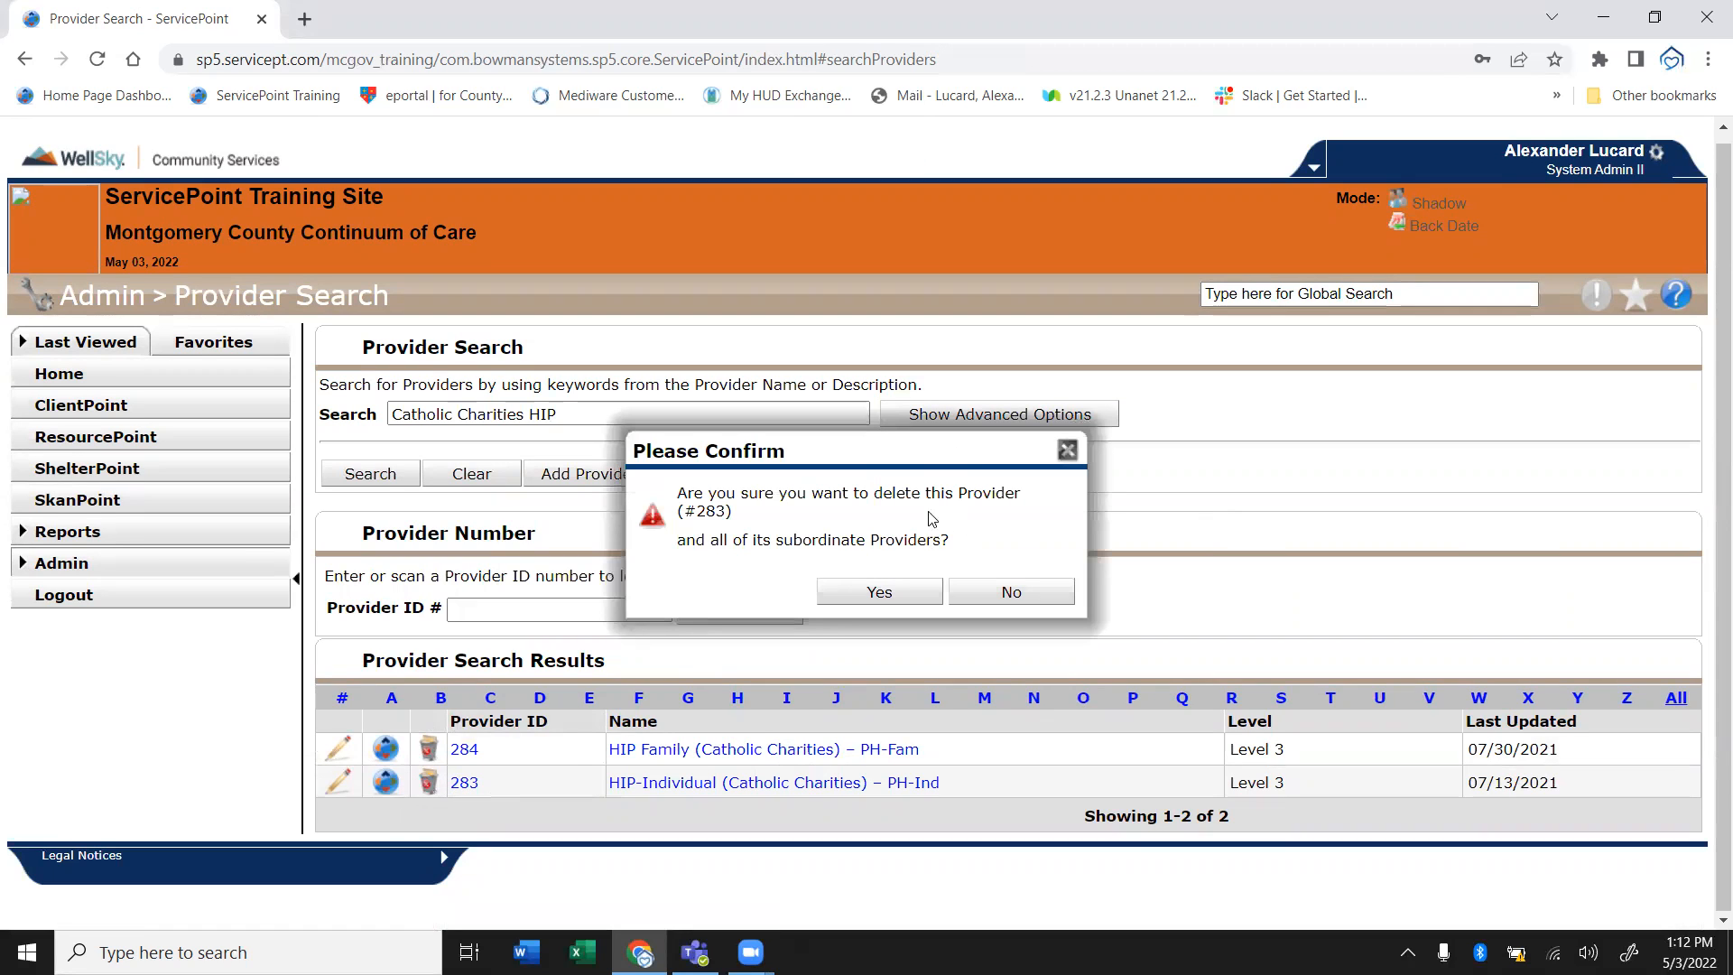
{"action": "left_click", "coordinate": [1009, 591]}
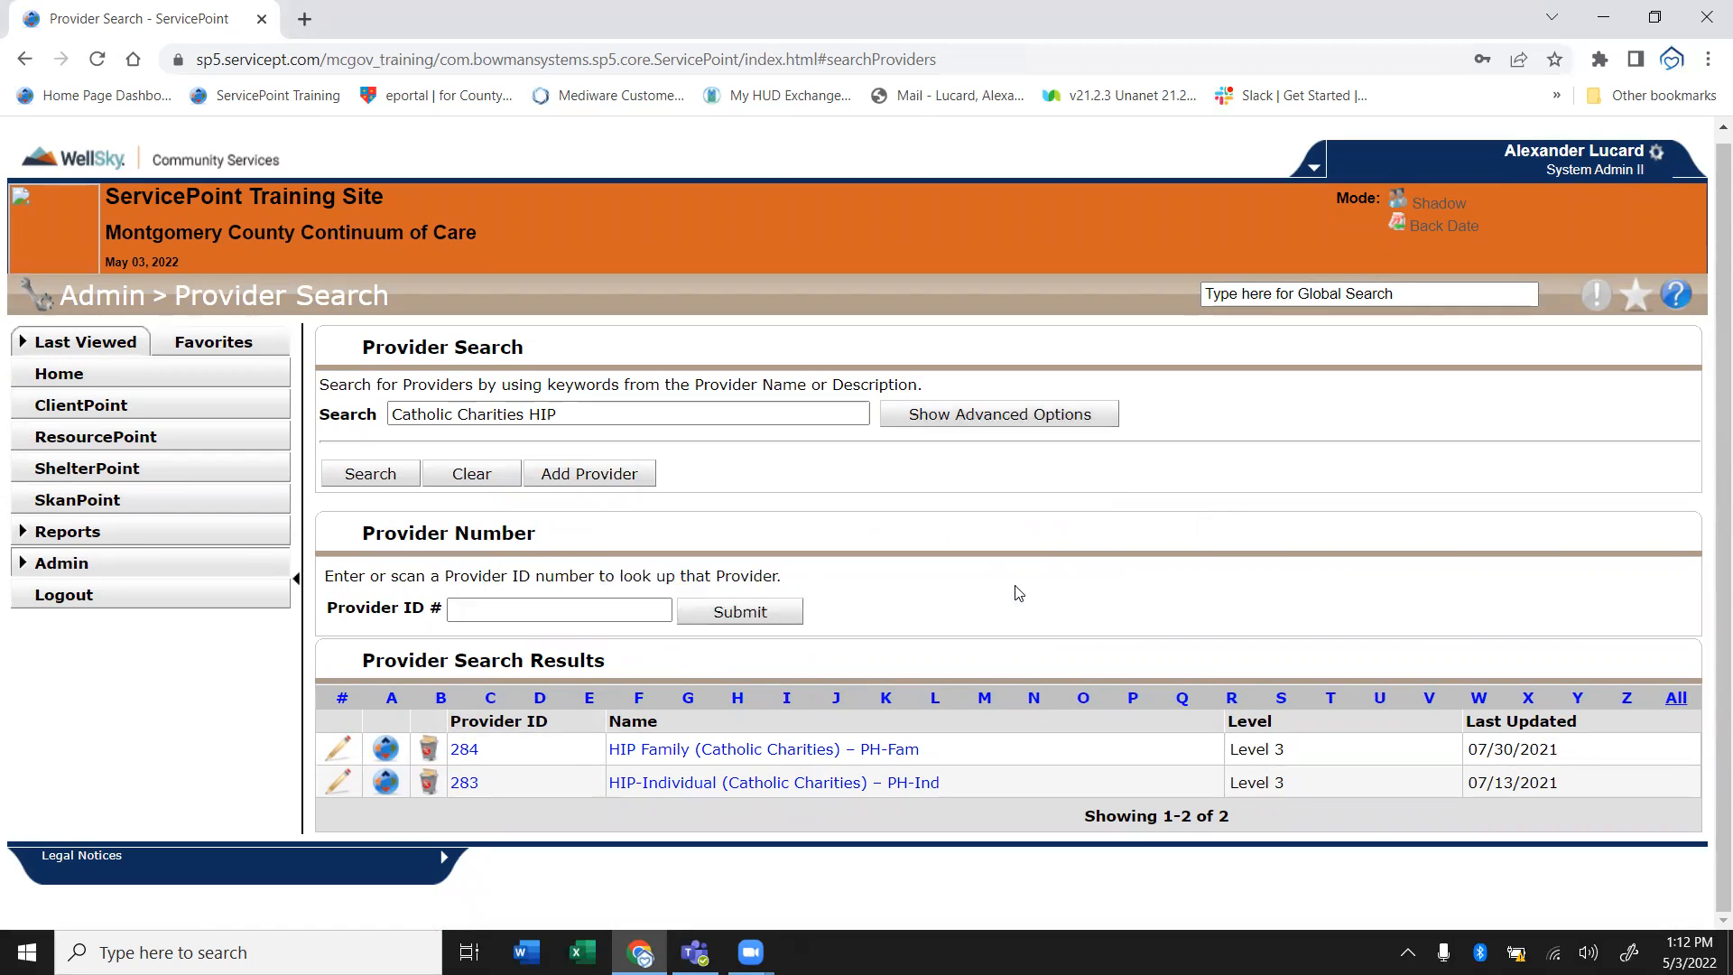
Open the HIP-Individual (Catholic Charities) – PH-Ind provider for editing and show its Standards Information
{"action": "left_click", "coordinate": [340, 781]}
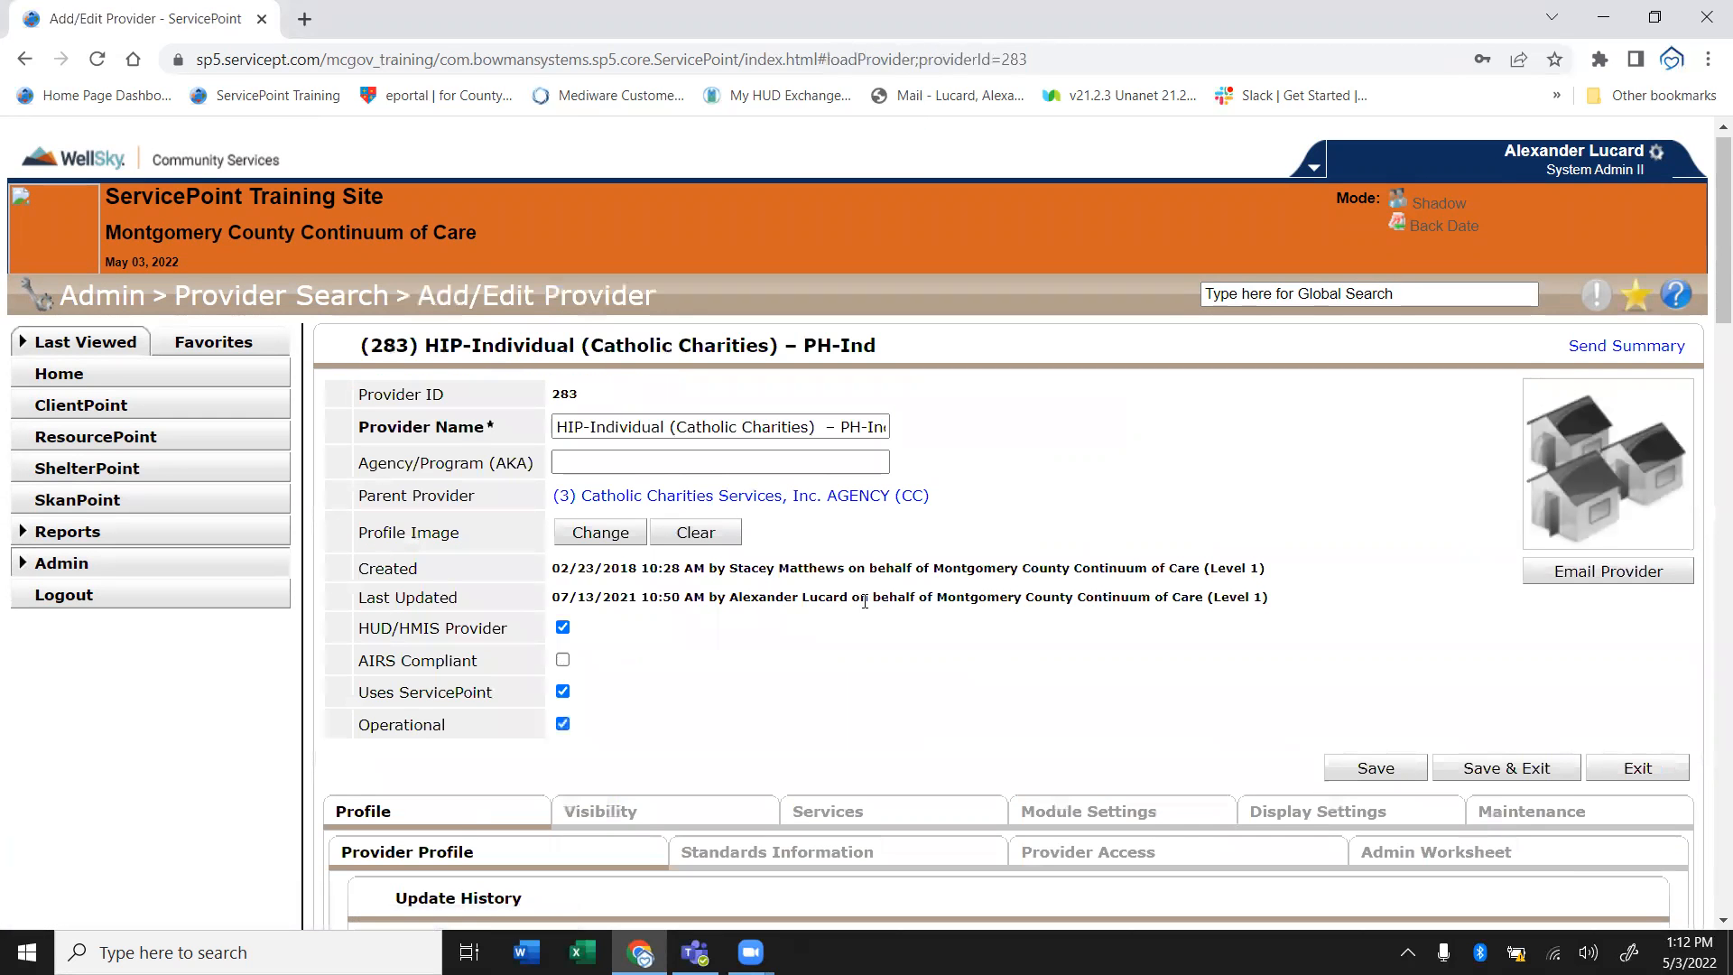
{"action": "scroll", "coordinate": [1707, 347], "scroll_direction": "down", "scroll_amount": 2}
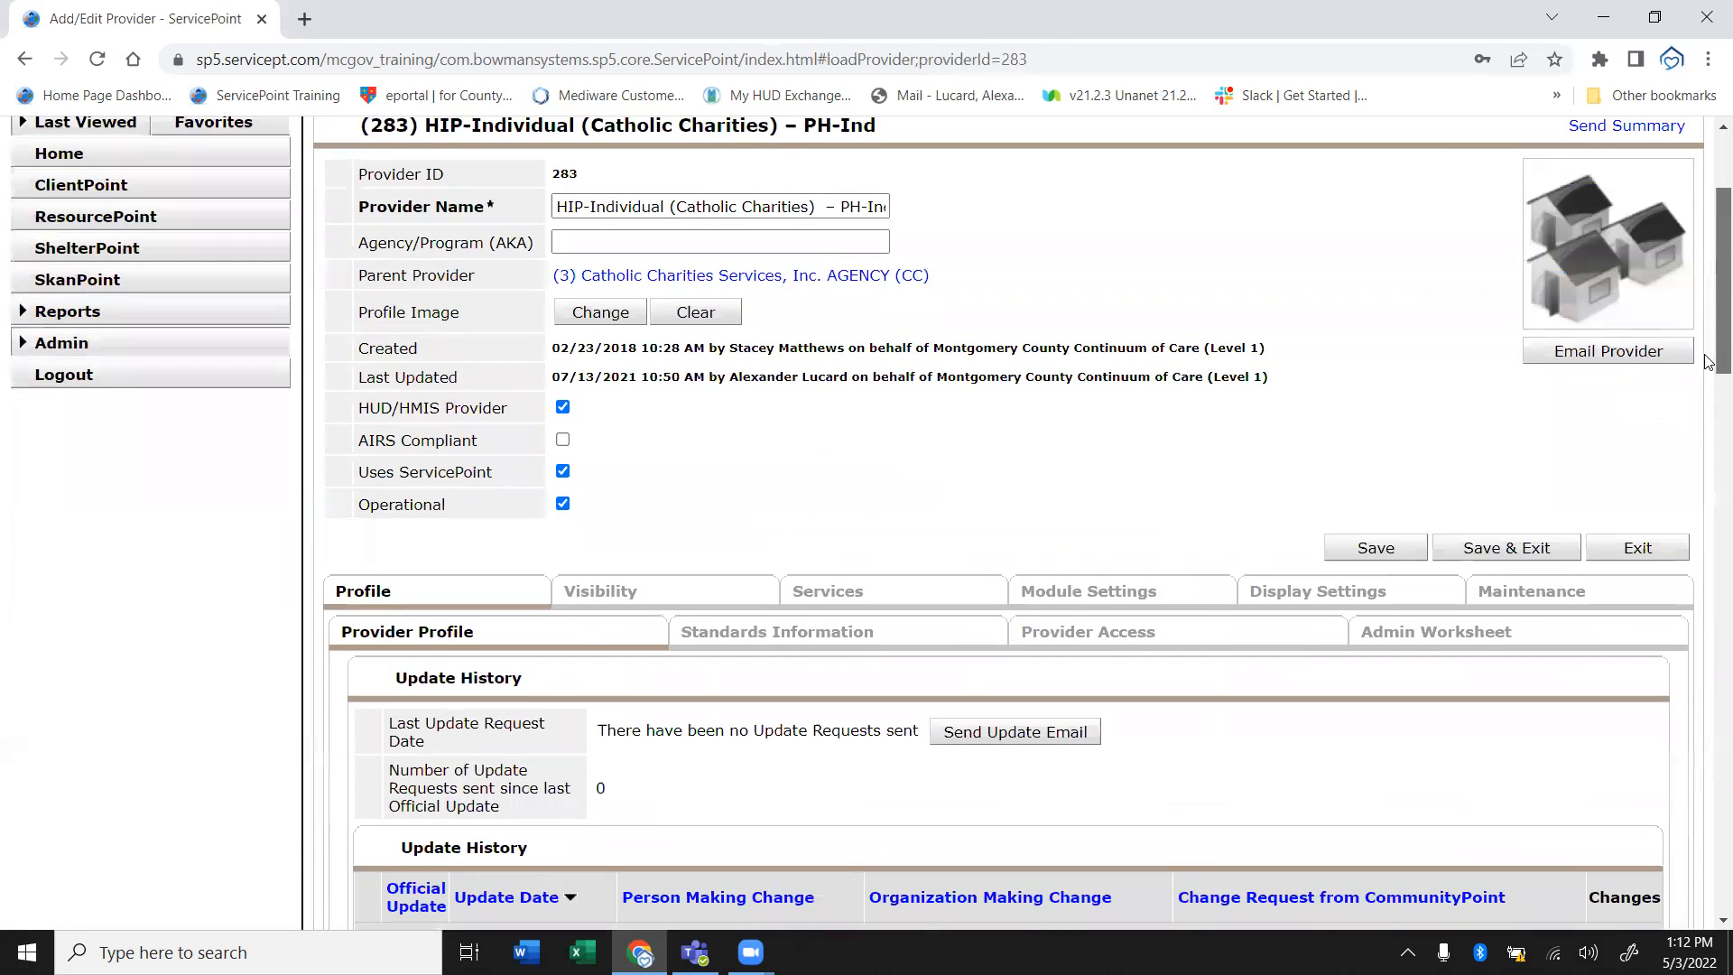
{"action": "scroll", "coordinate": [1707, 370], "scroll_direction": "down", "scroll_amount": 2}
{"action": "scroll", "coordinate": [1707, 325], "scroll_direction": "up", "scroll_amount": 4}
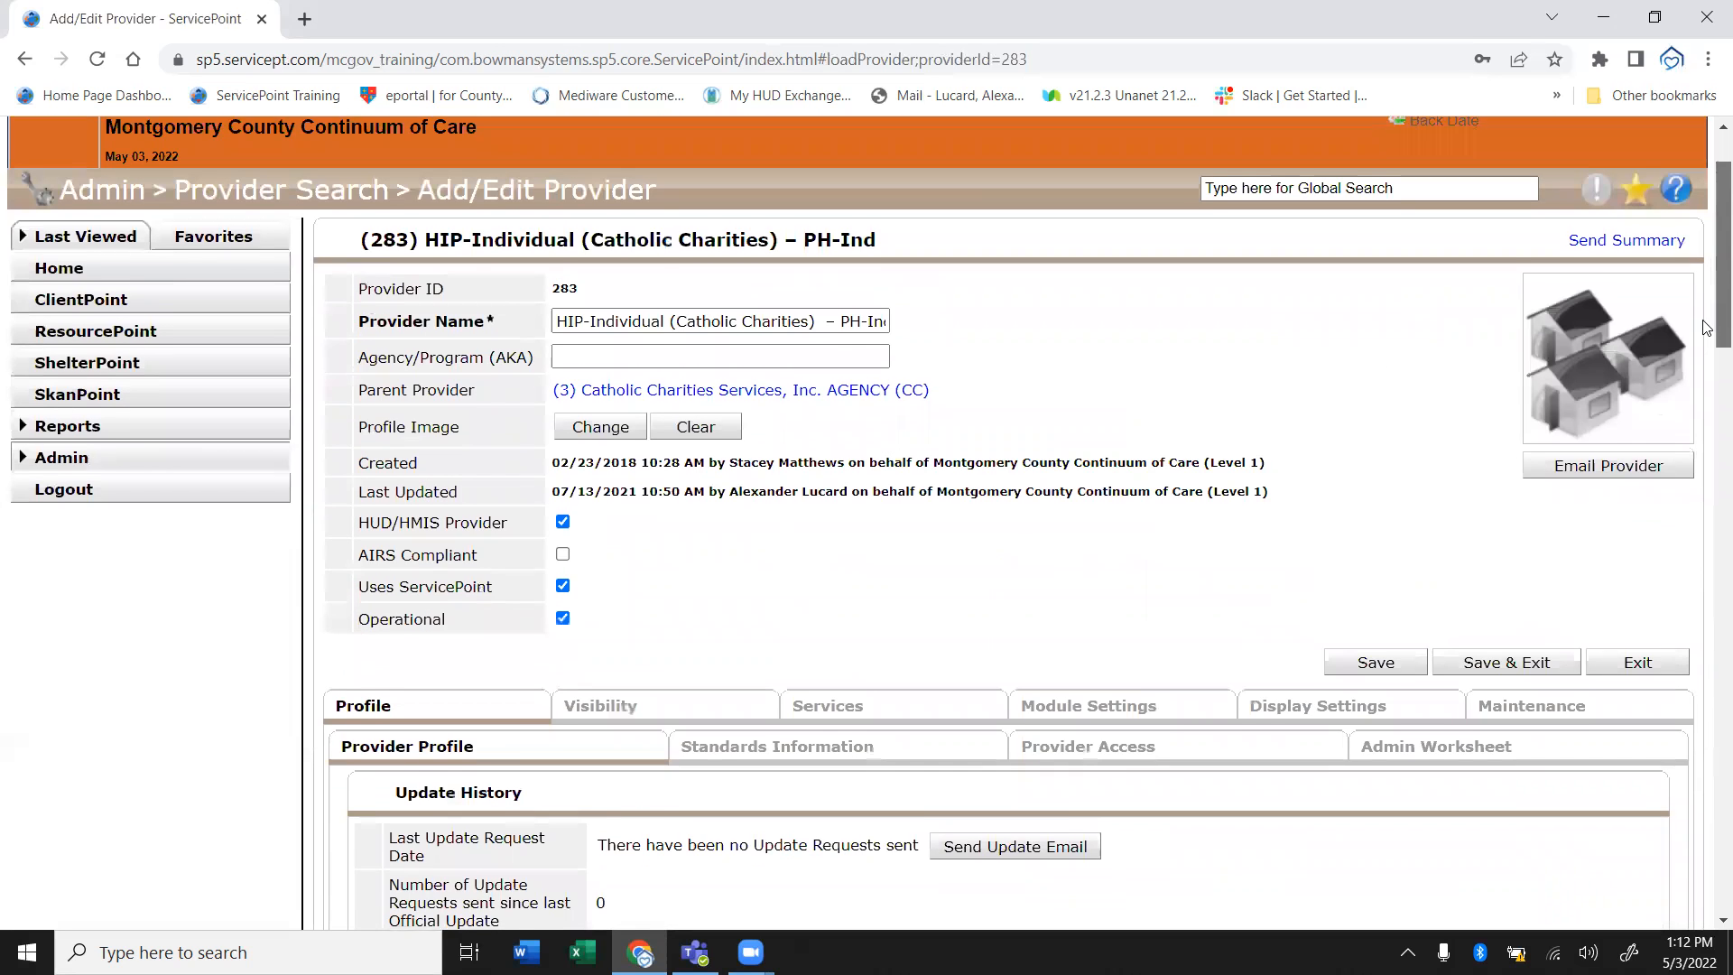
{"action": "scroll", "coordinate": [772, 720], "scroll_direction": "down", "scroll_amount": 1}
{"action": "left_click", "coordinate": [773, 719]}
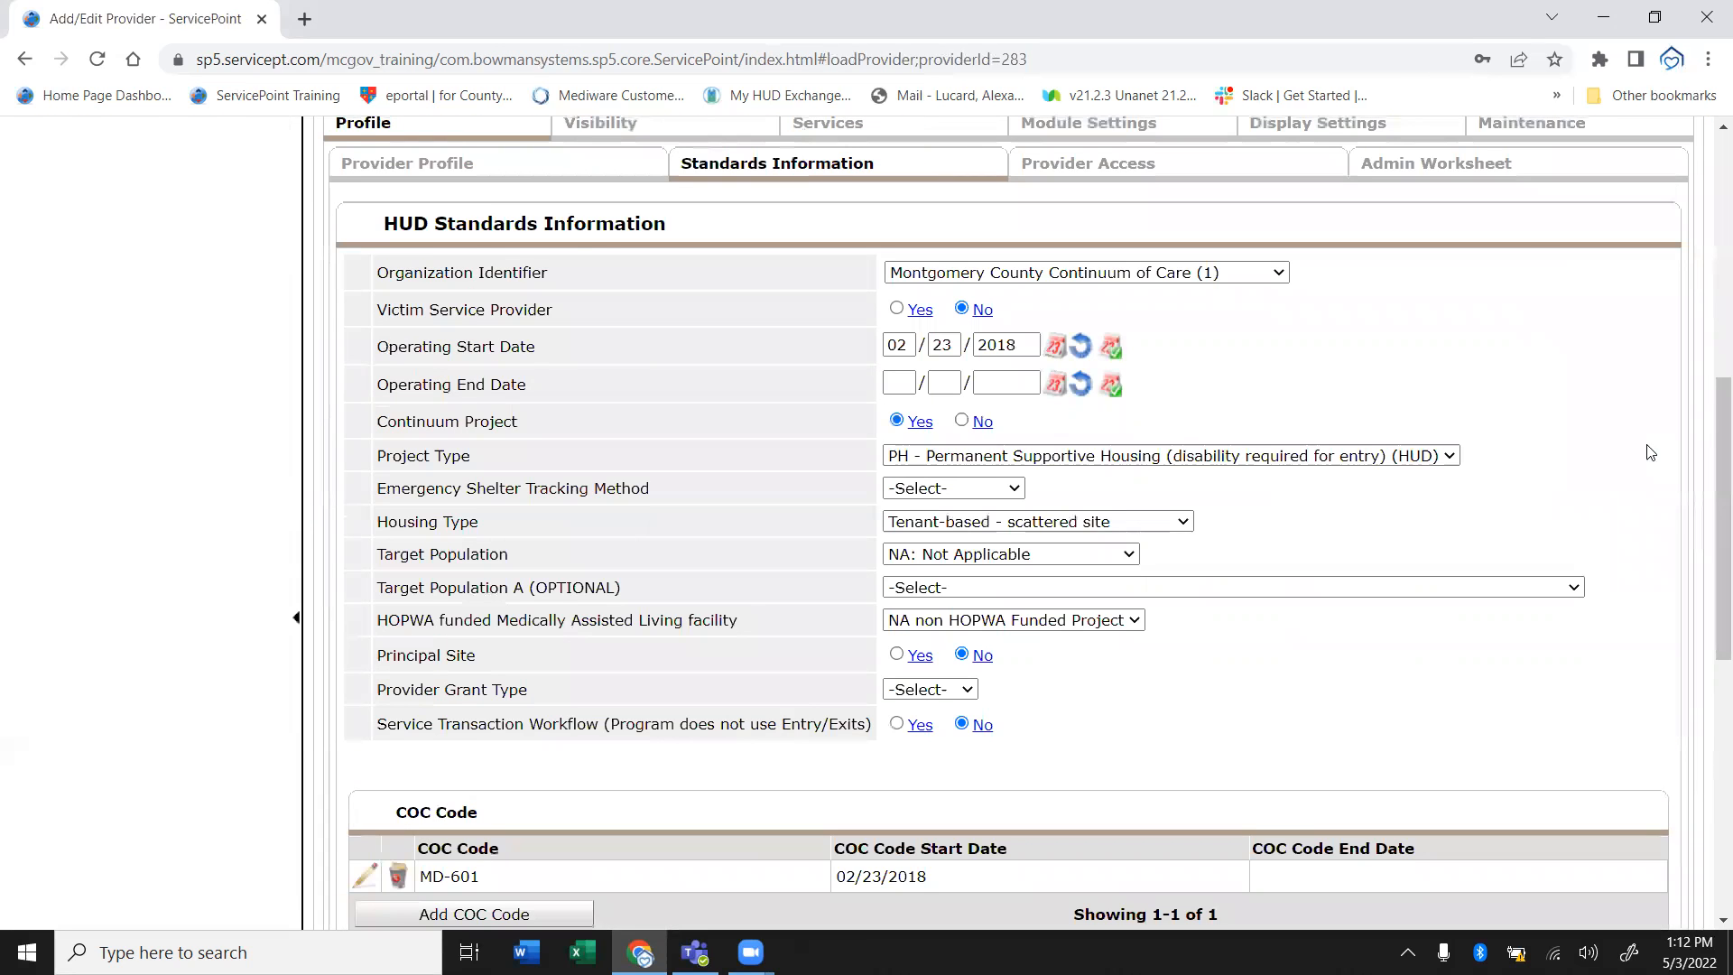
Mark the HIP-Individual provider as AIRS Compliant
{"action": "scroll", "coordinate": [1707, 377], "scroll_direction": "up", "scroll_amount": 1}
{"action": "scroll", "coordinate": [1707, 343], "scroll_direction": "up", "scroll_amount": 4}
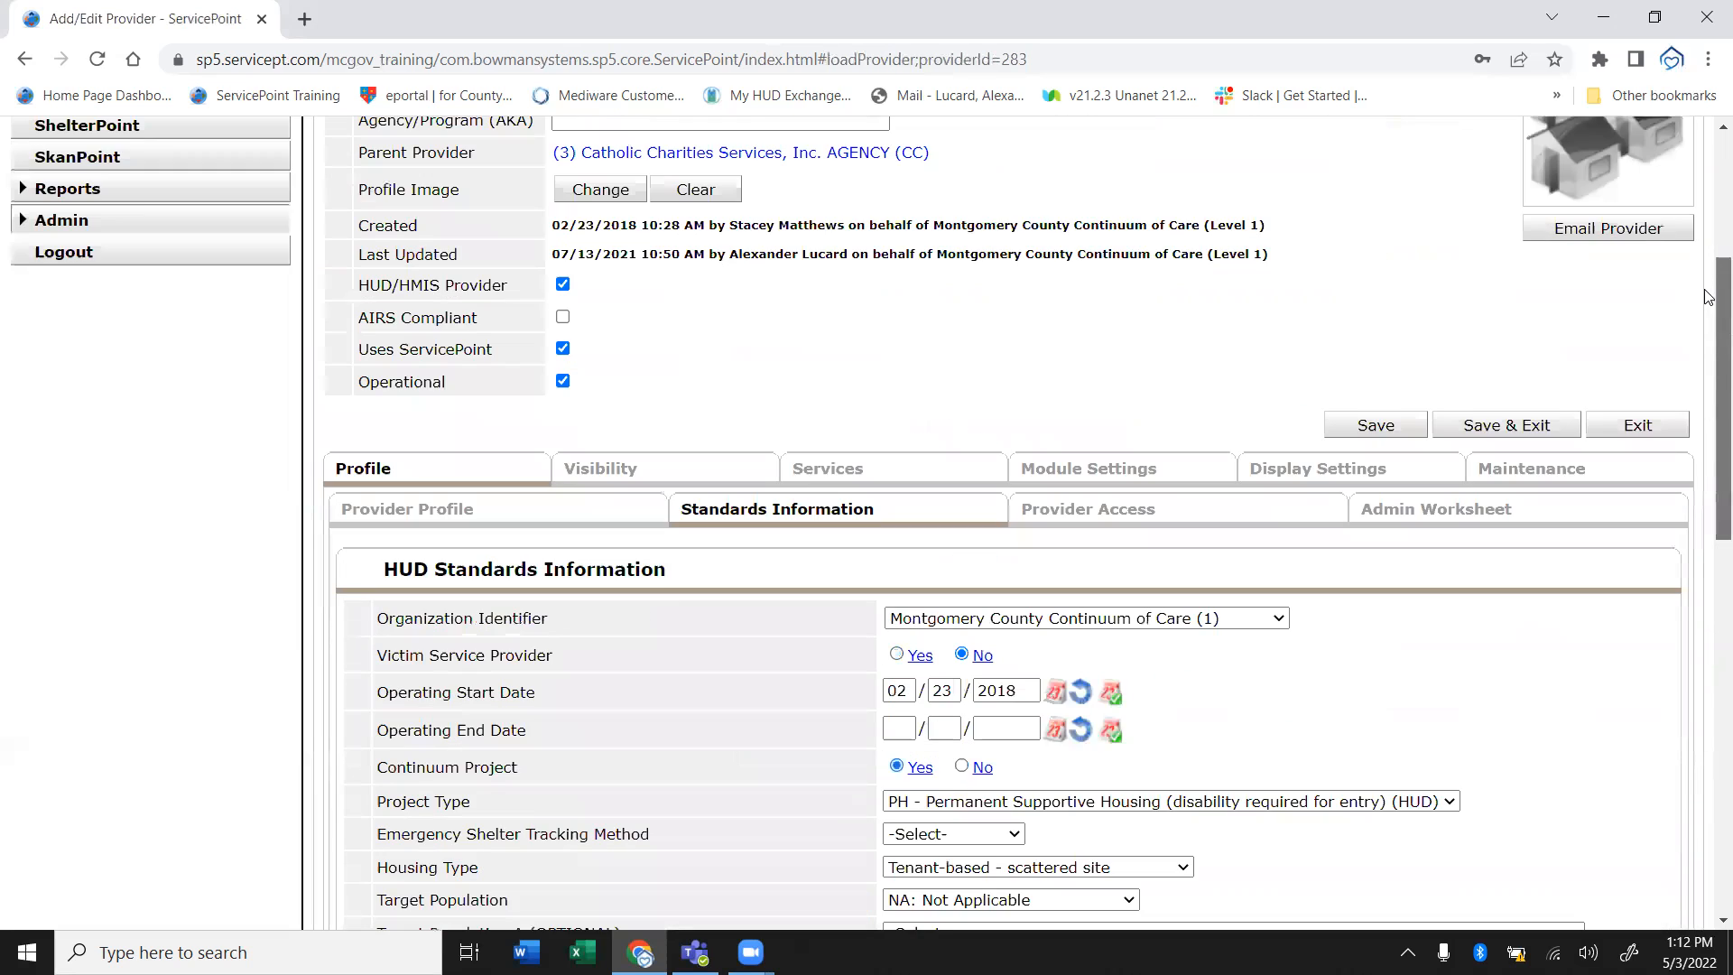
{"action": "scroll", "coordinate": [1696, 275], "scroll_direction": "up", "scroll_amount": 1}
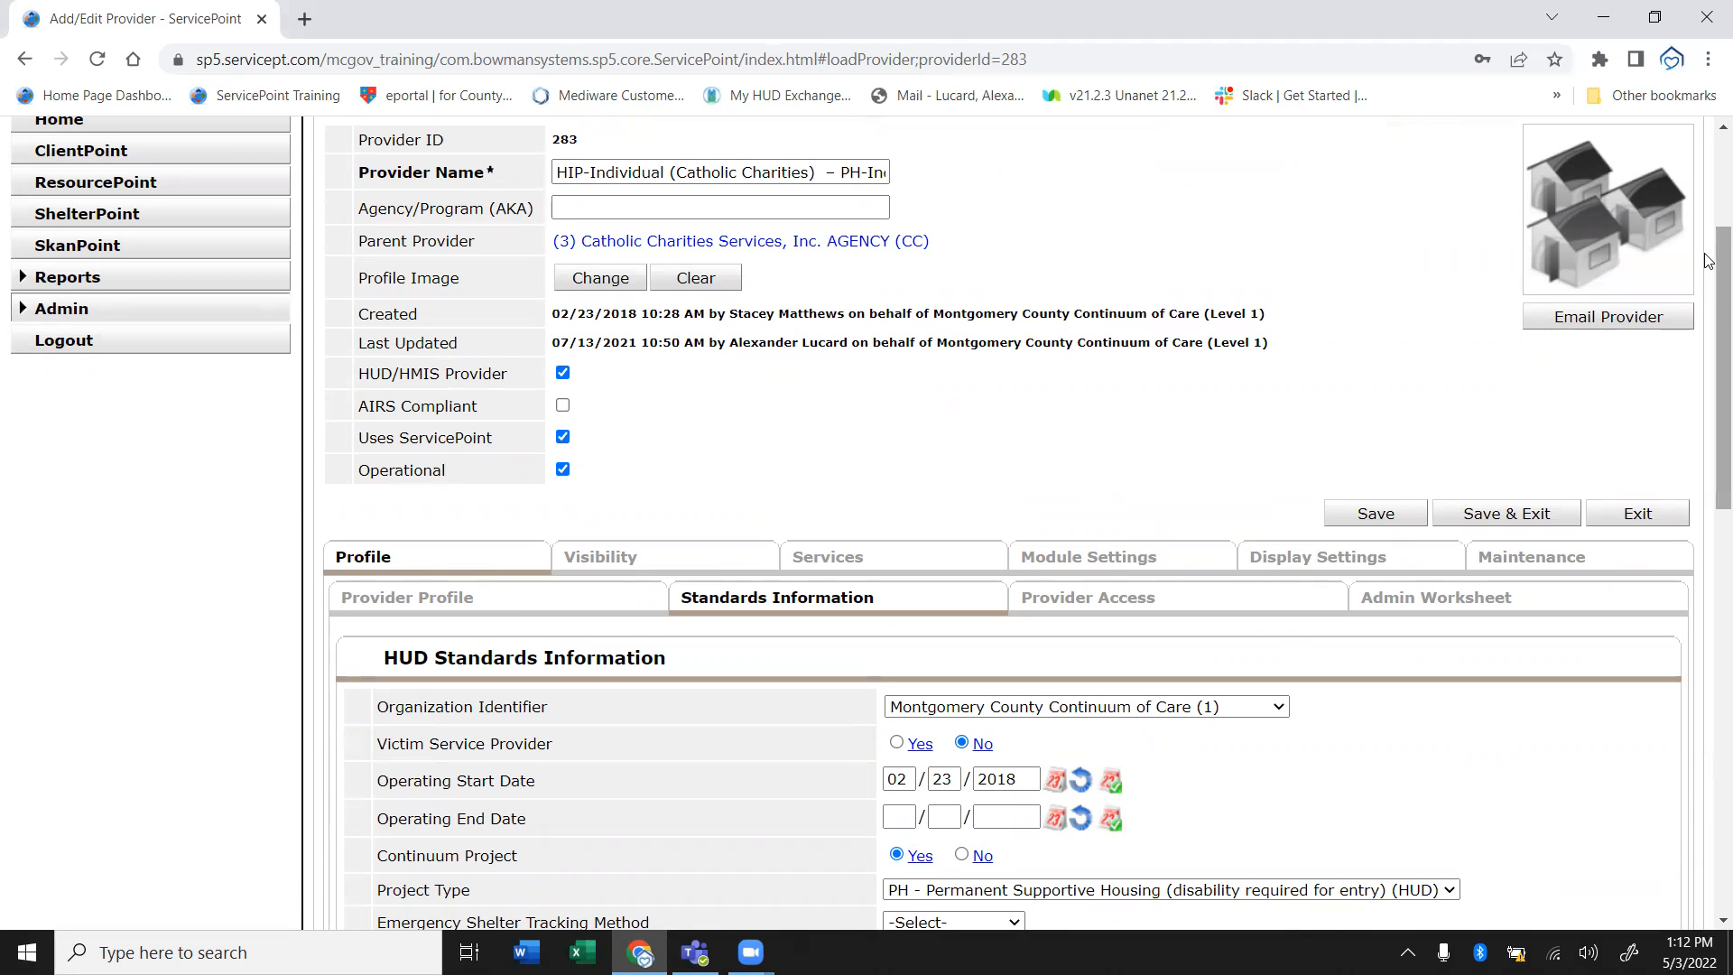
{"action": "scroll", "coordinate": [1707, 253], "scroll_direction": "up", "scroll_amount": 1}
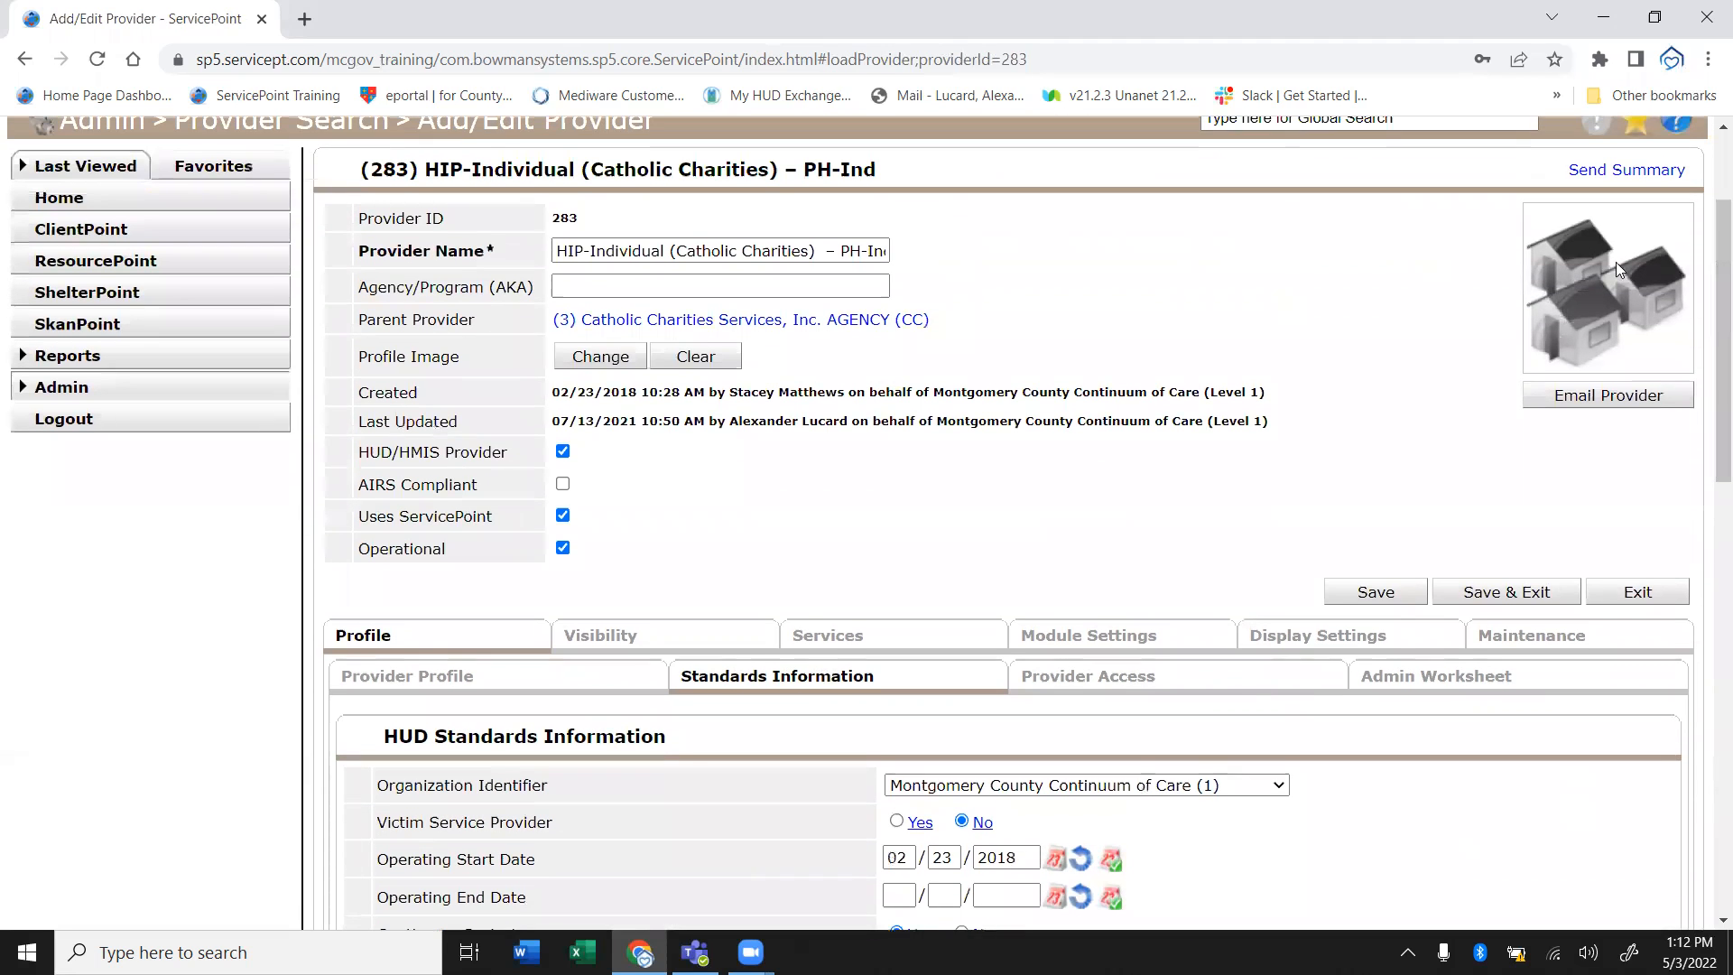
{"action": "left_click", "coordinate": [666, 248]}
{"action": "left_click", "coordinate": [585, 285]}
{"action": "left_click", "coordinate": [564, 485]}
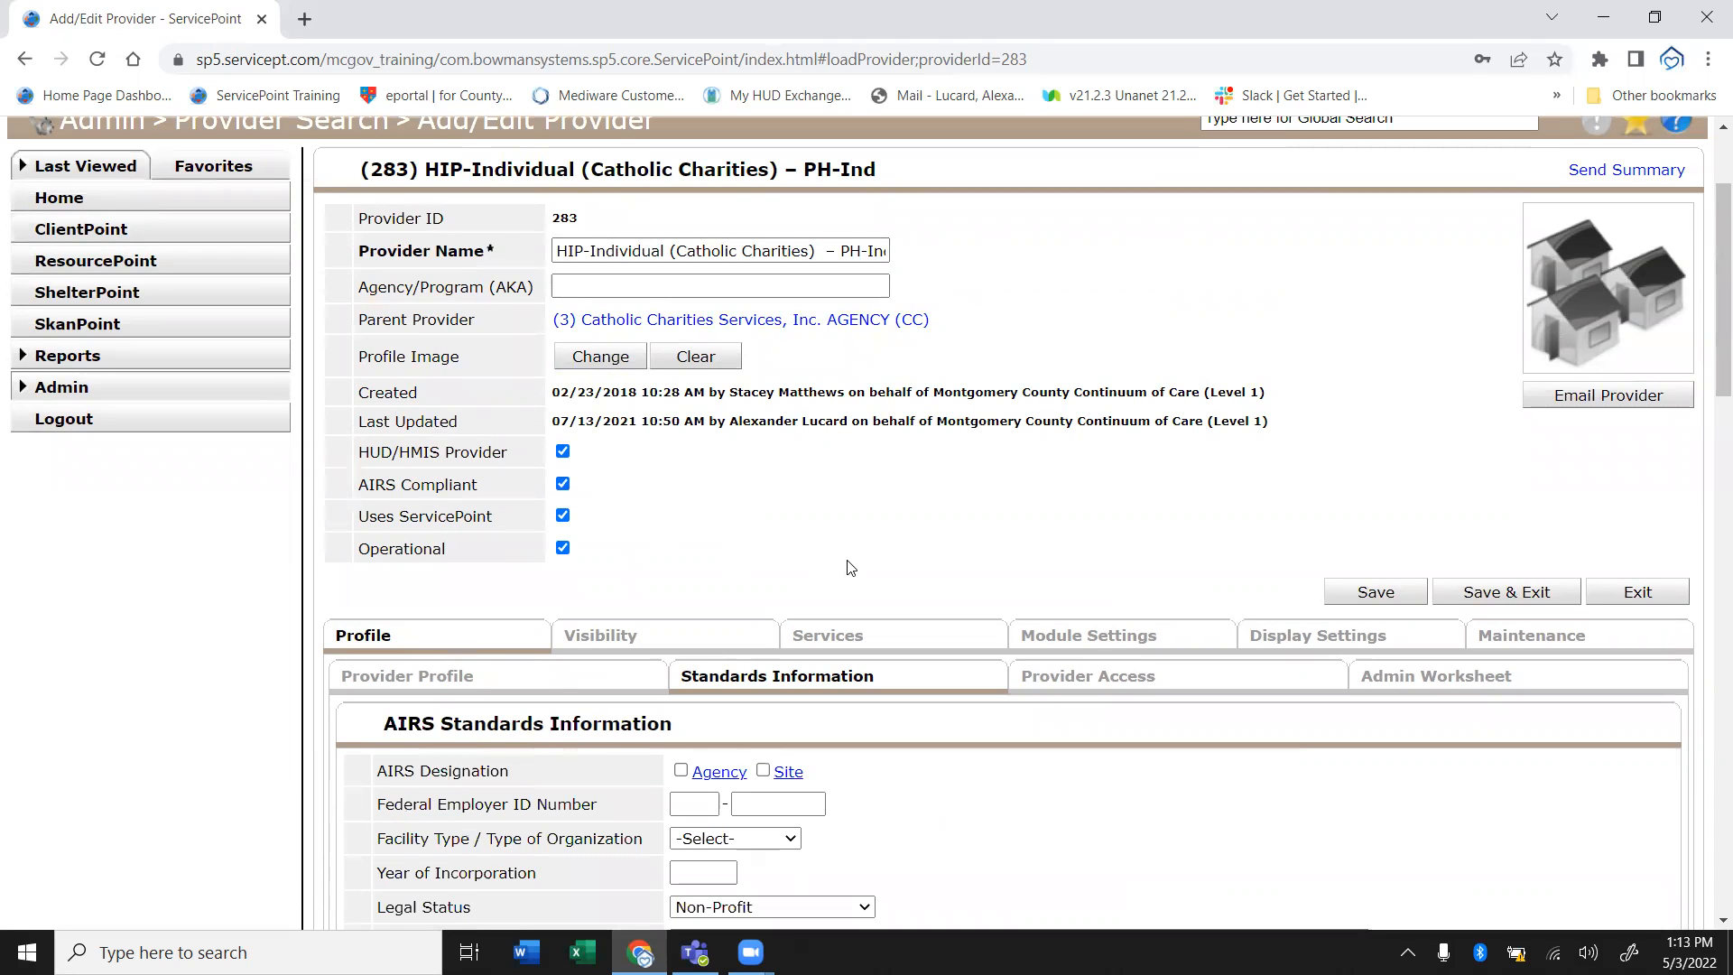
Examine the AIRS Standards Information fields, including designation, legal status, capacity, licenses and accepted payment methods
{"action": "scroll", "coordinate": [793, 455], "scroll_direction": "down", "scroll_amount": 5}
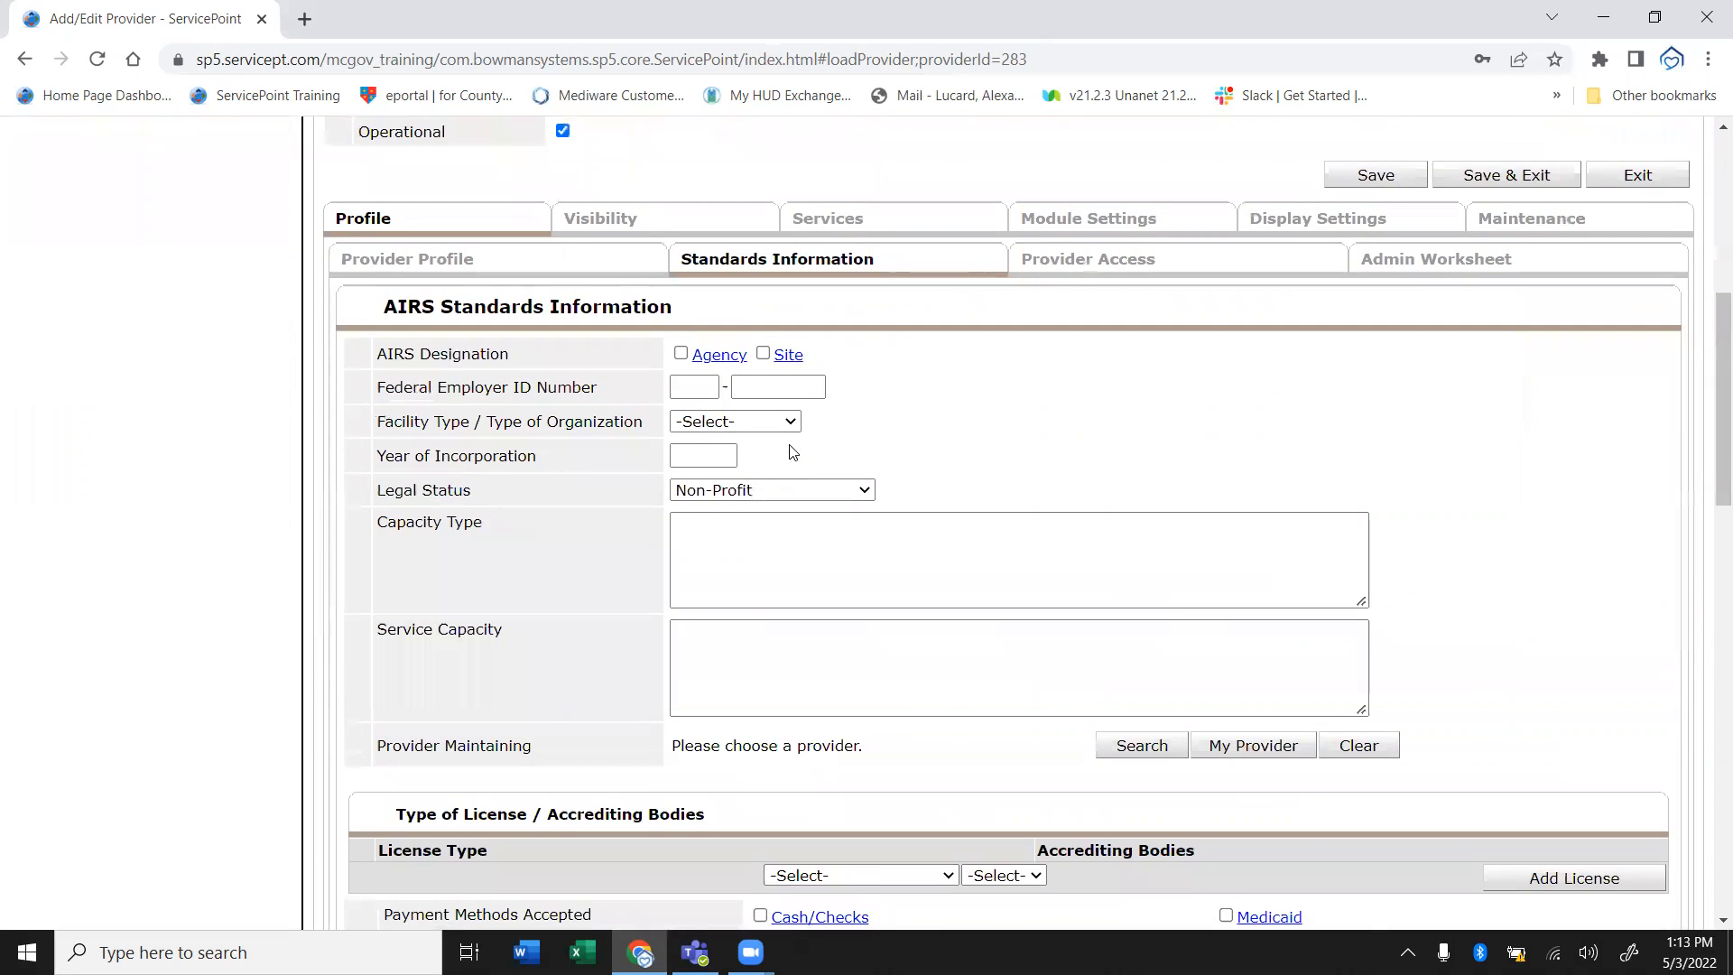
{"action": "scroll", "coordinate": [793, 452], "scroll_direction": "up", "scroll_amount": 4}
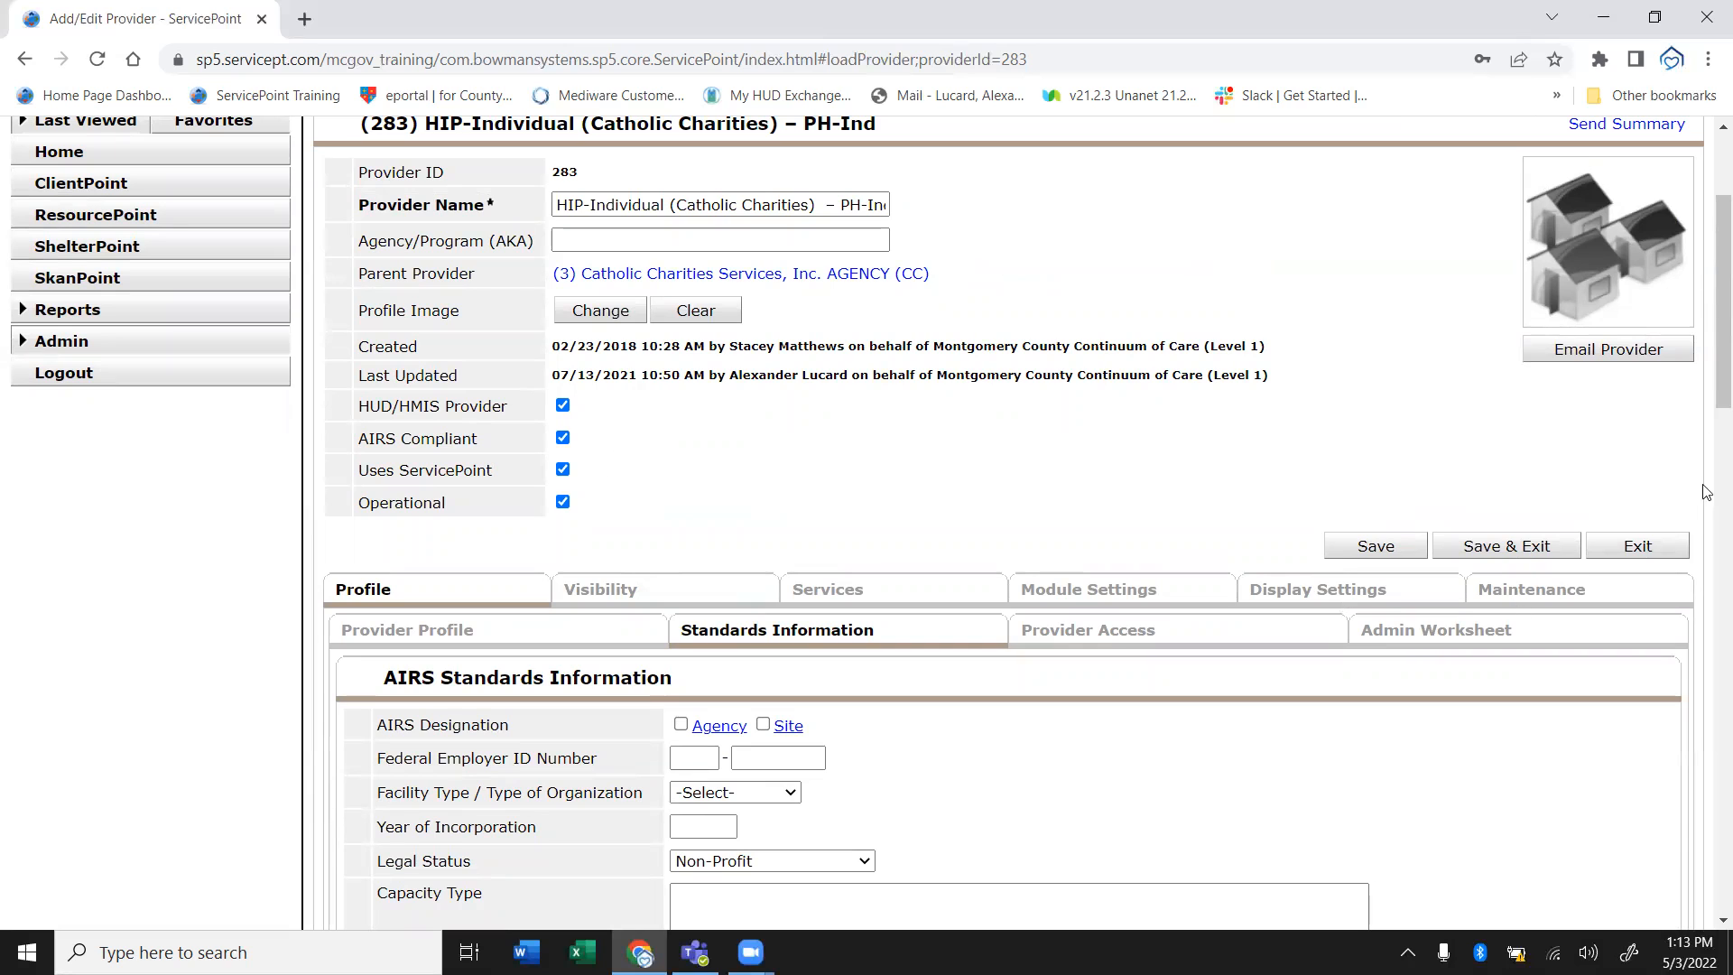
{"action": "left_click_drag", "start_coordinate": [1708, 386], "coordinate": [1709, 307]}
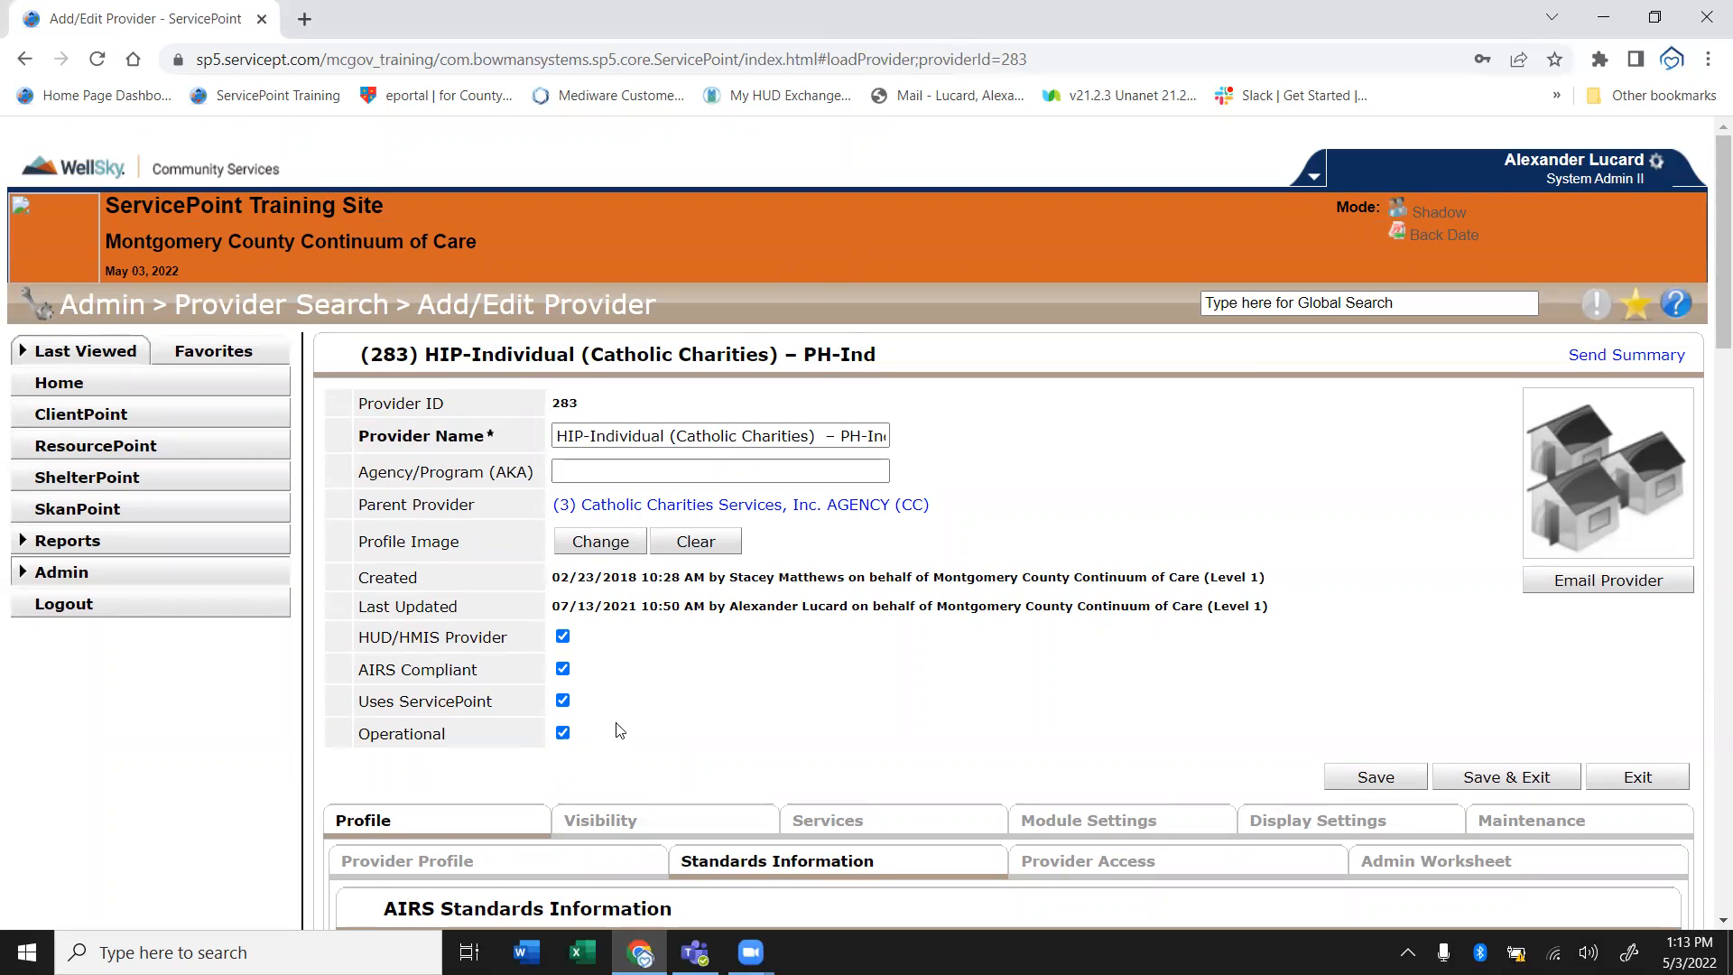
{"action": "scroll", "coordinate": [1706, 334], "scroll_direction": "down", "scroll_amount": 1}
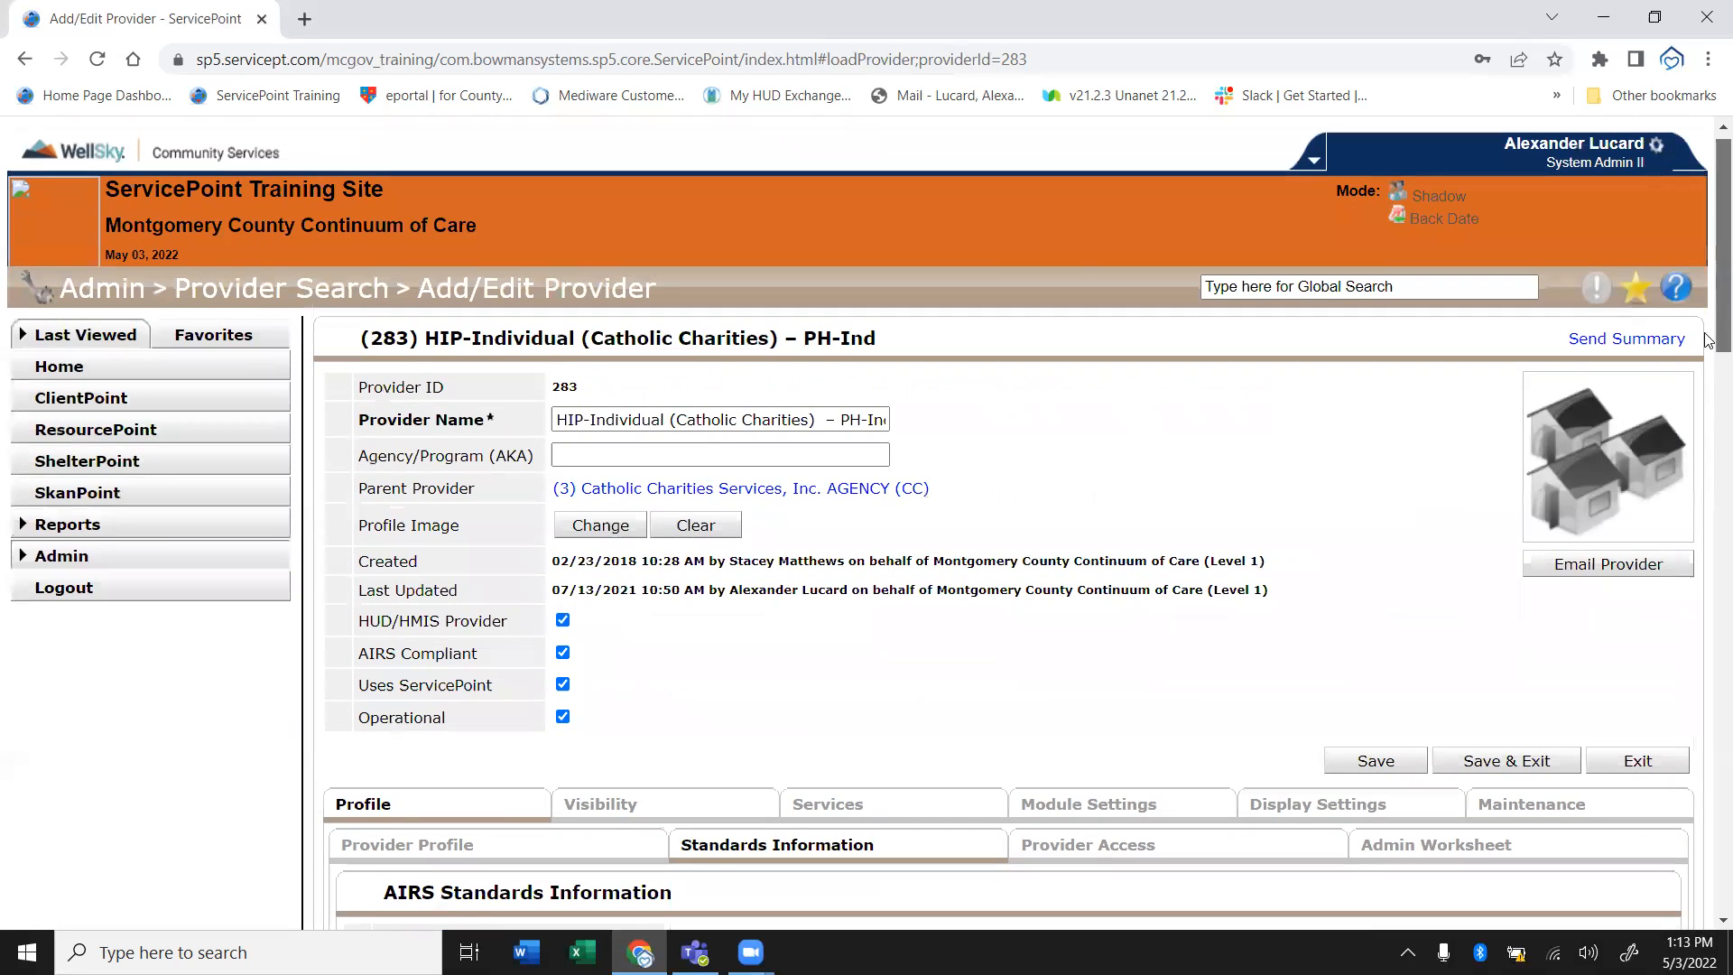
{"action": "scroll", "coordinate": [1705, 334], "scroll_direction": "down", "scroll_amount": 5}
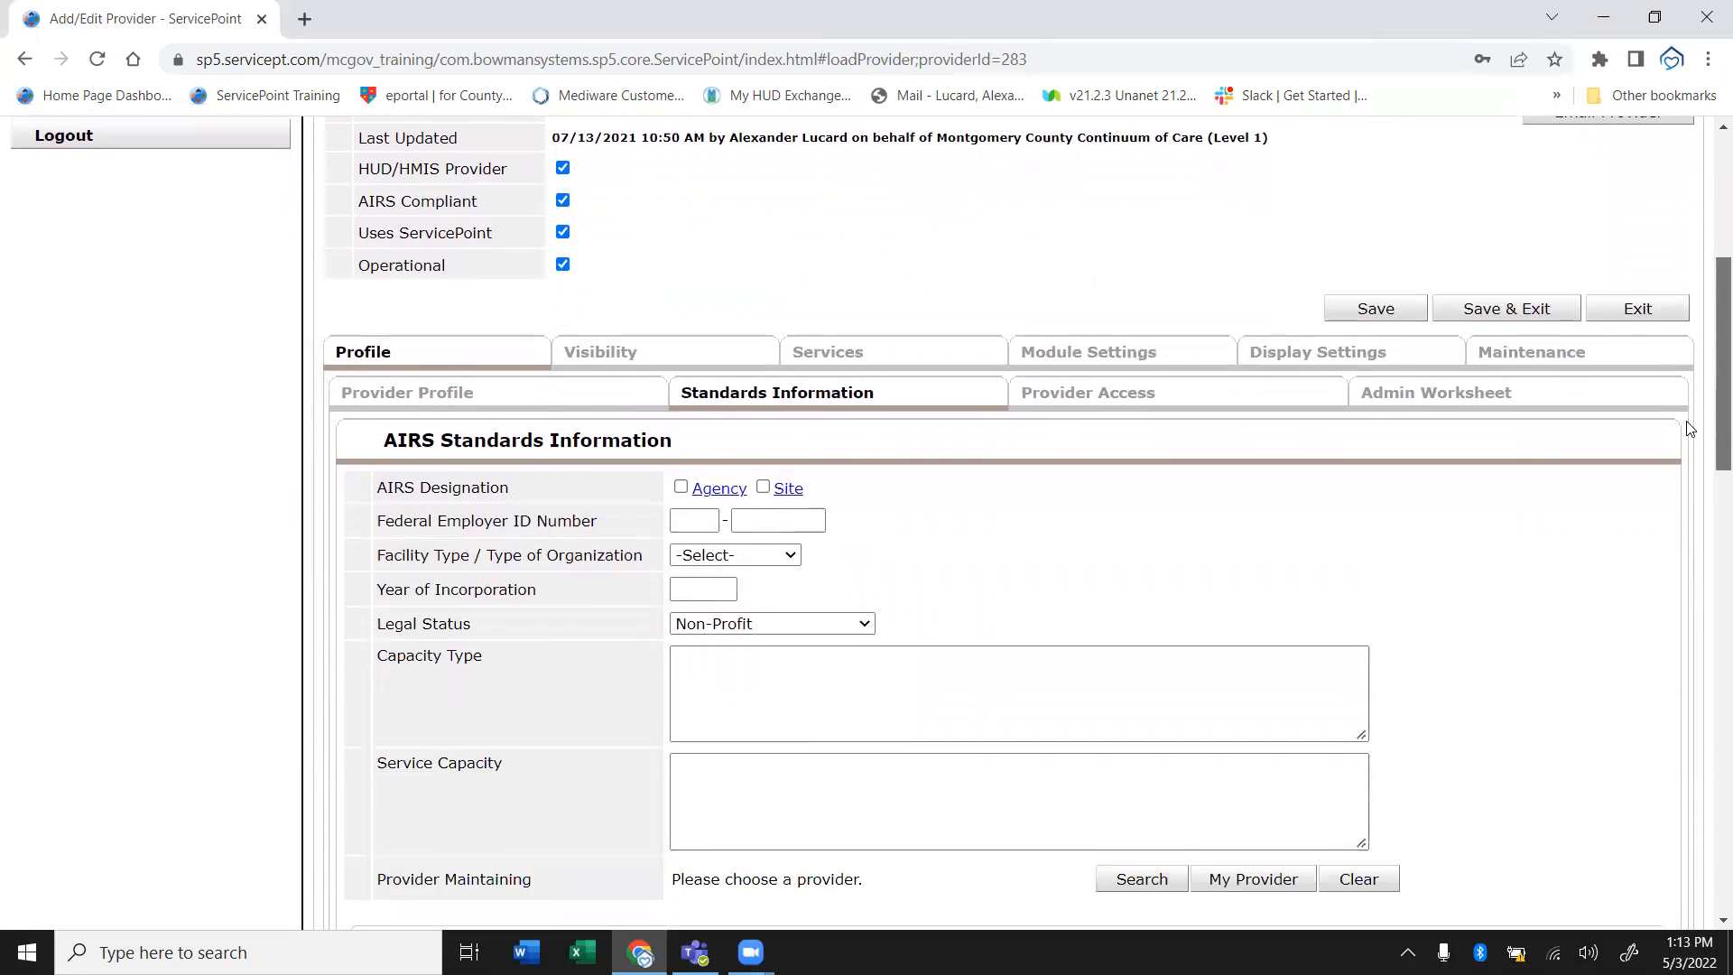
{"action": "scroll", "coordinate": [1689, 428], "scroll_direction": "down", "scroll_amount": 2}
{"action": "scroll", "coordinate": [1669, 519], "scroll_direction": "down", "scroll_amount": 1}
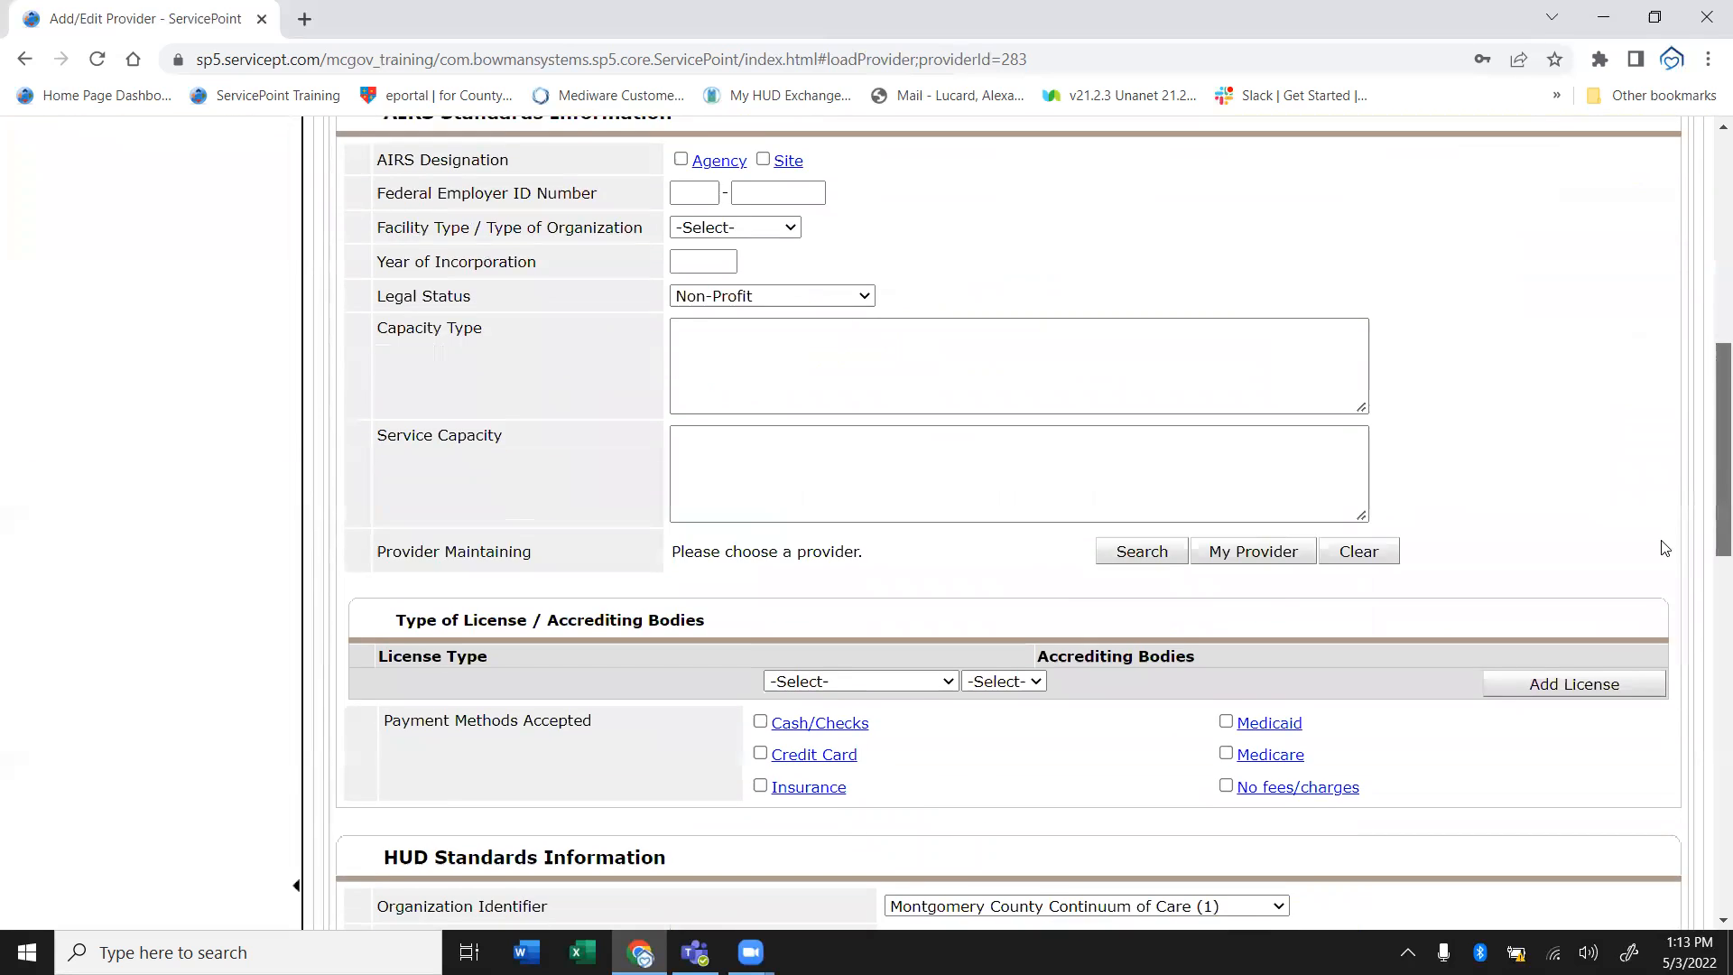
{"action": "scroll", "coordinate": [1660, 523], "scroll_direction": "up", "scroll_amount": 2}
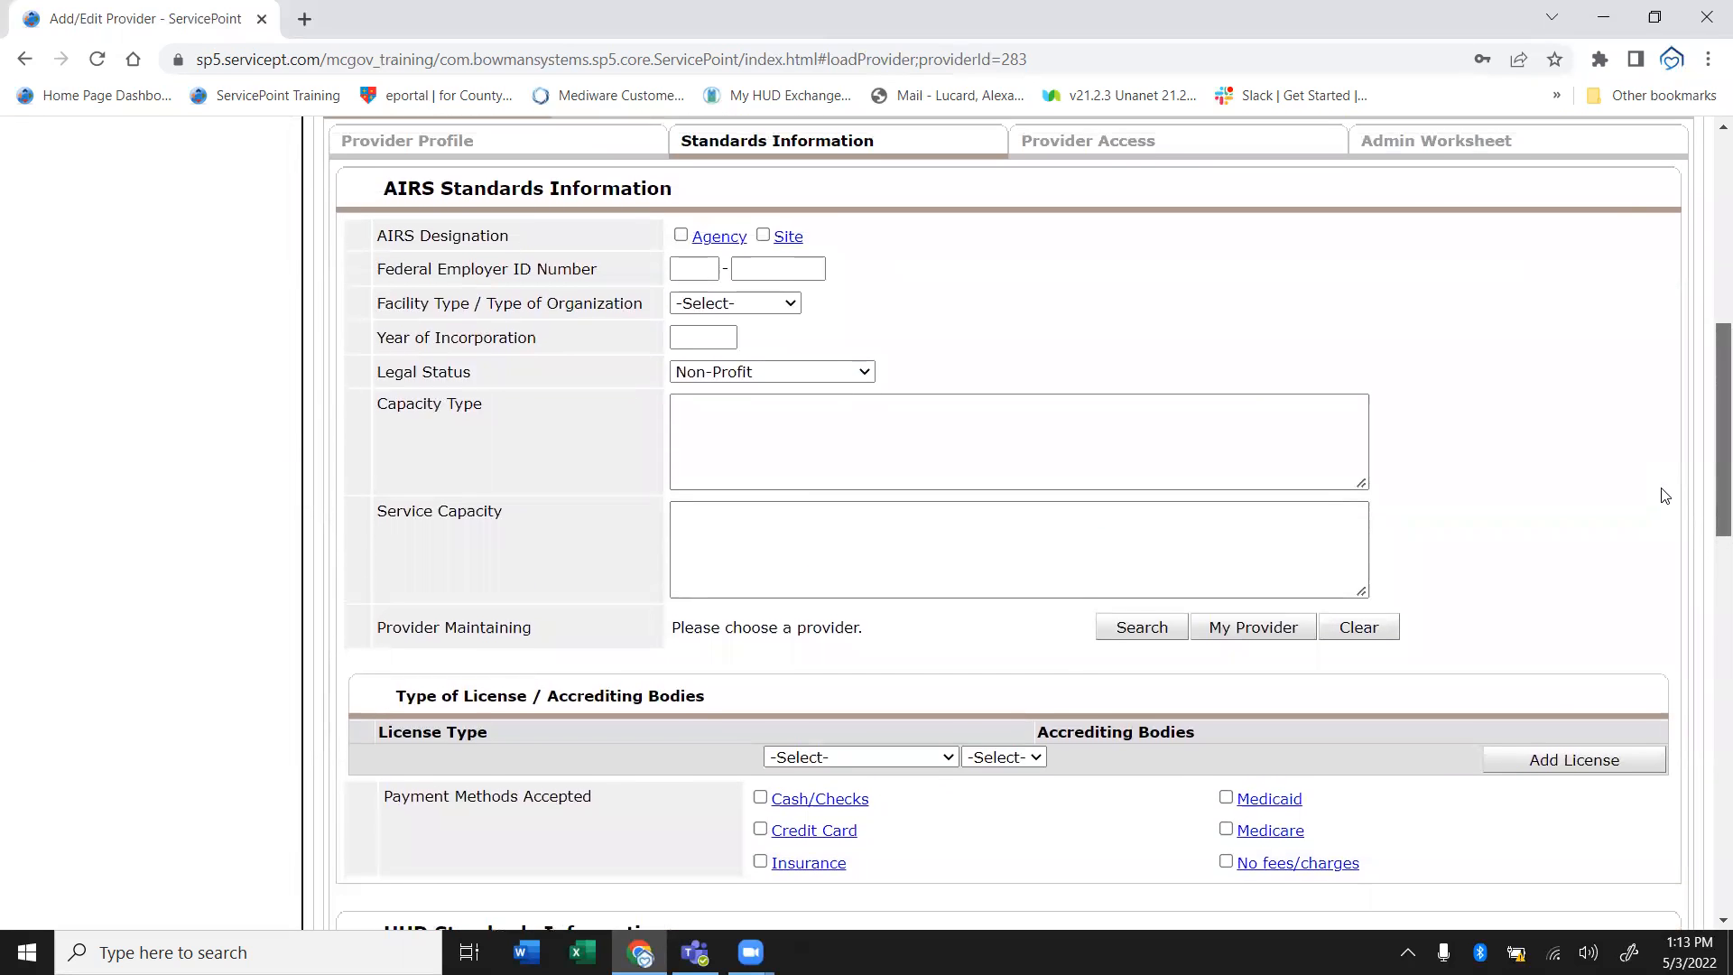
{"action": "scroll", "coordinate": [1667, 493], "scroll_direction": "down", "scroll_amount": 2}
{"action": "scroll", "coordinate": [1665, 496], "scroll_direction": "up", "scroll_amount": 2}
{"action": "scroll", "coordinate": [1665, 495], "scroll_direction": "down", "scroll_amount": 4}
{"action": "scroll", "coordinate": [1636, 542], "scroll_direction": "up", "scroll_amount": 8}
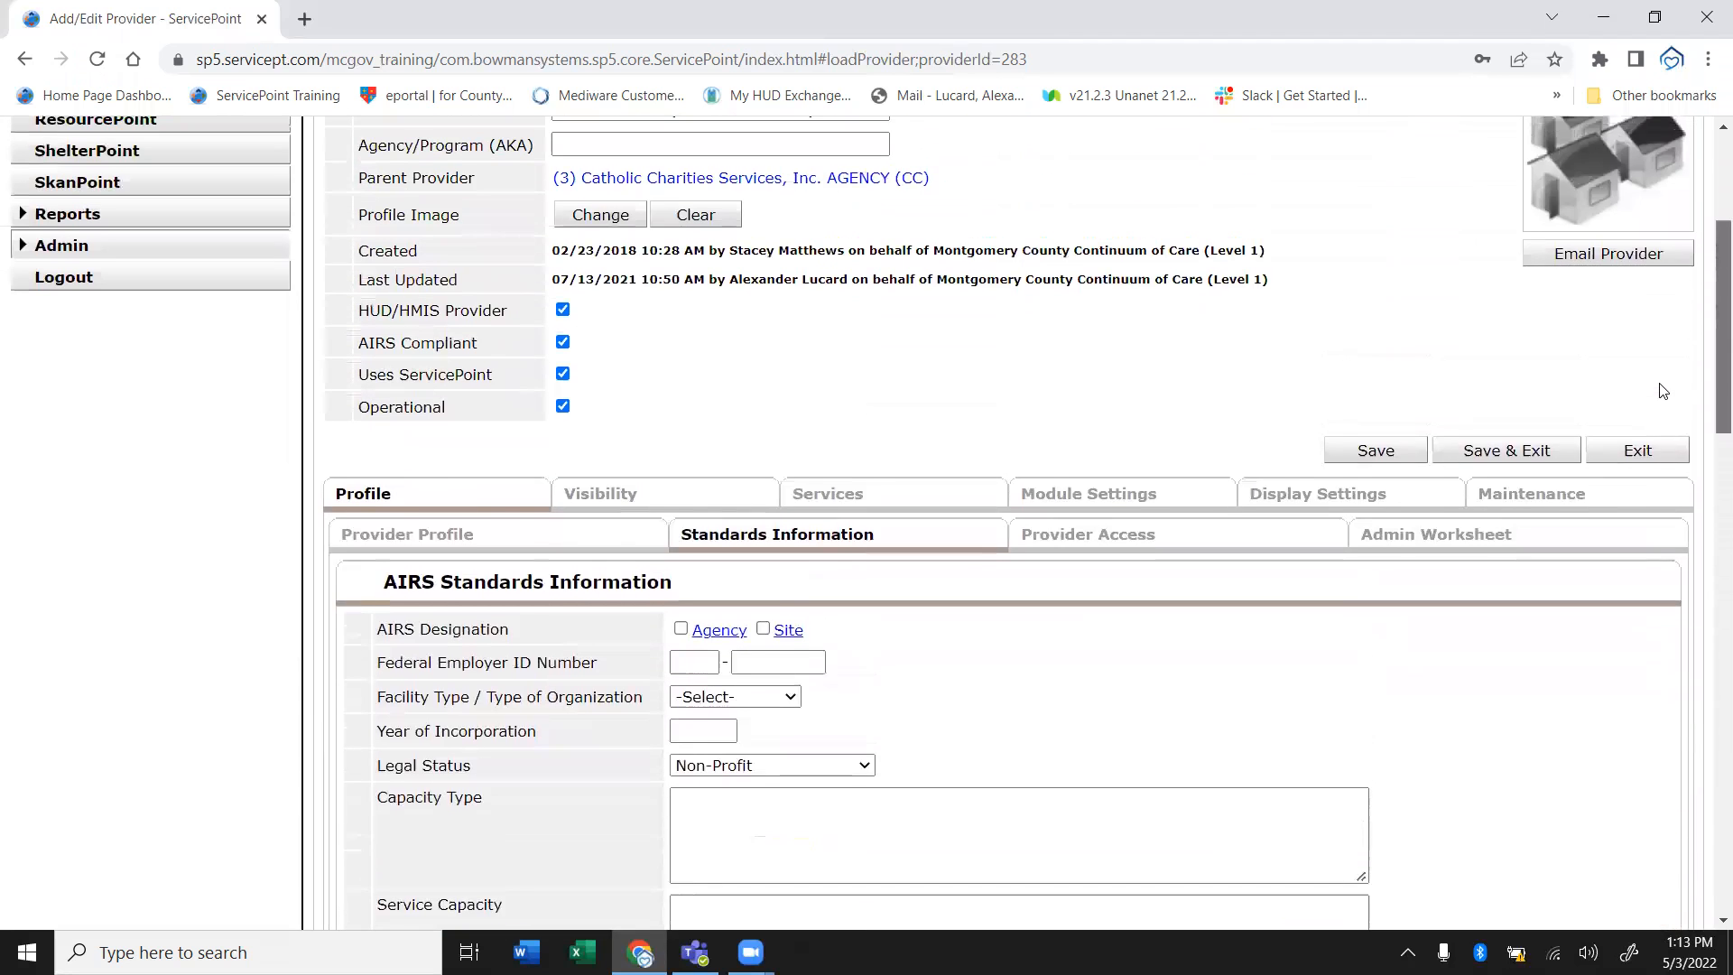
{"action": "scroll", "coordinate": [1083, 334], "scroll_direction": "down", "scroll_amount": 4}
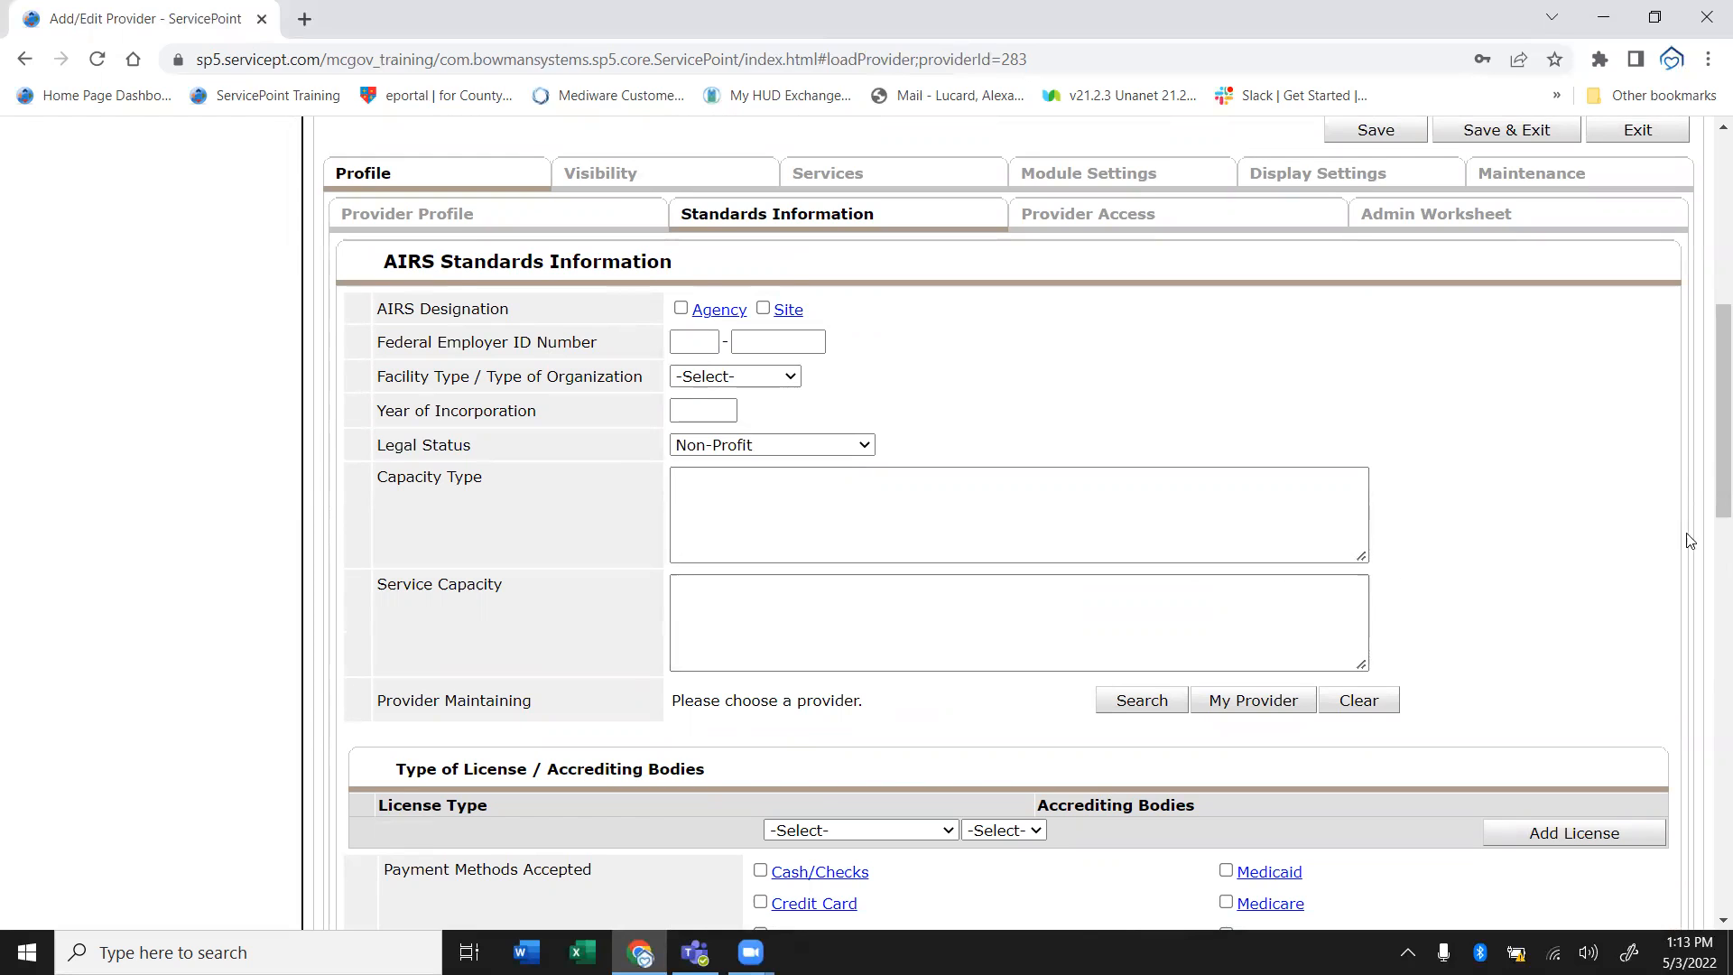
{"action": "scroll", "coordinate": [1708, 409], "scroll_direction": "up", "scroll_amount": 2}
{"action": "scroll", "coordinate": [1708, 409], "scroll_direction": "up", "scroll_amount": 3}
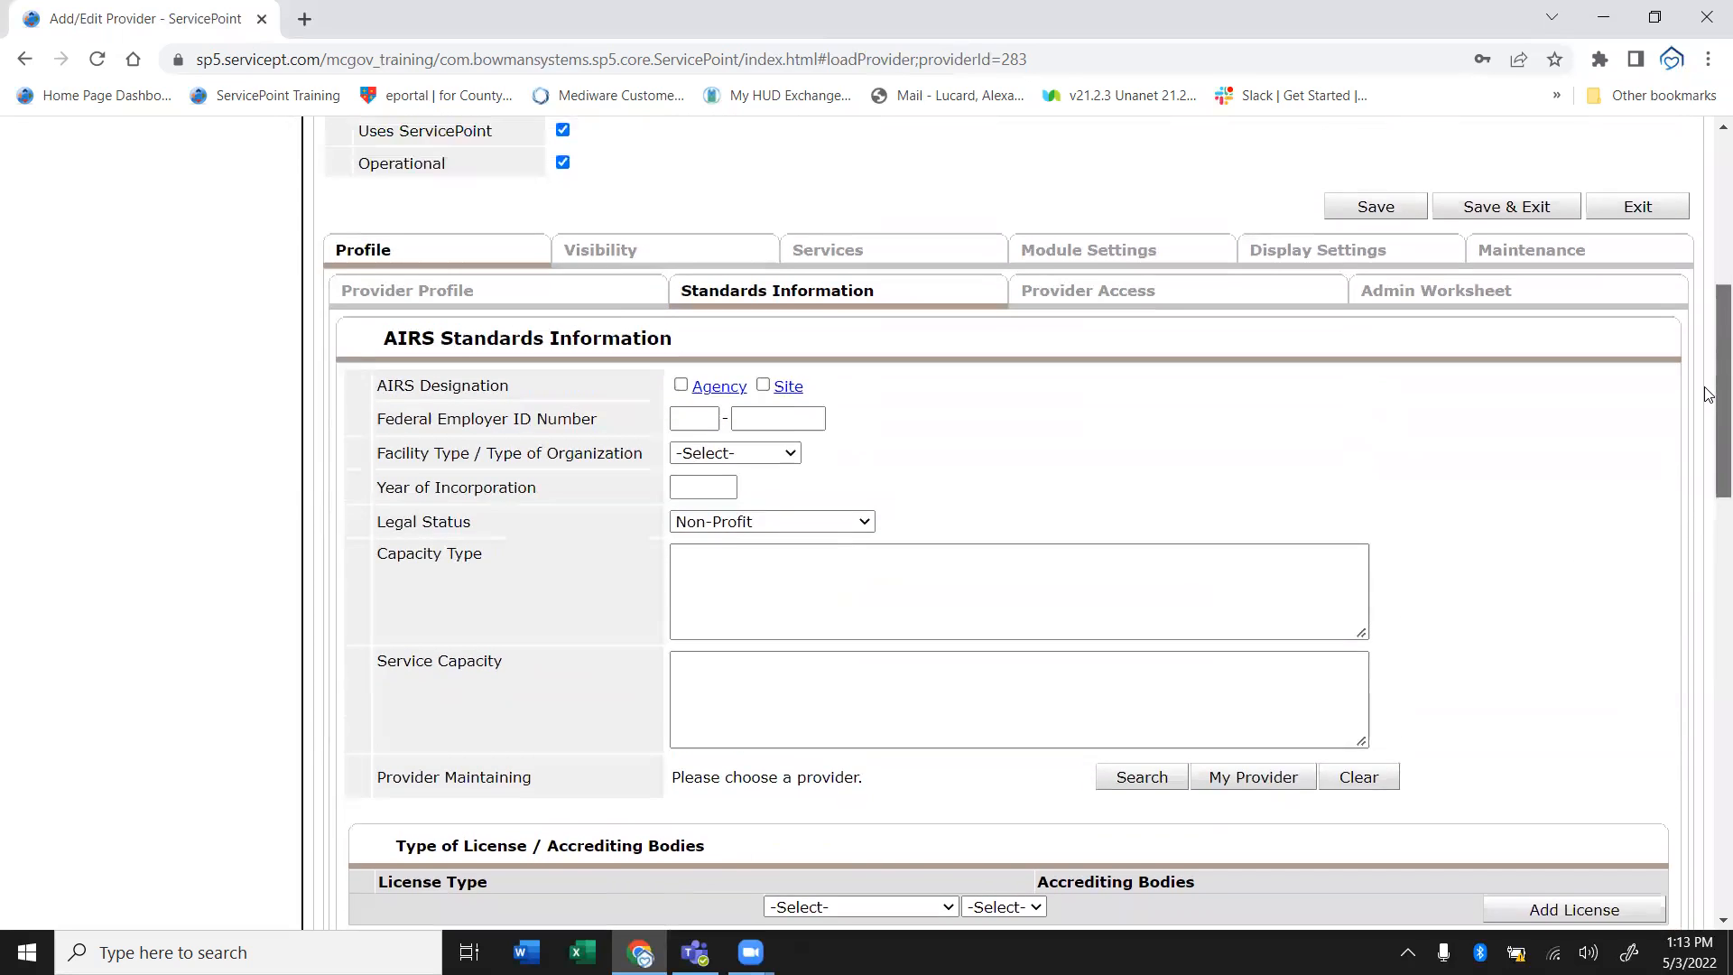
{"action": "scroll", "coordinate": [1711, 388], "scroll_direction": "down", "scroll_amount": 1}
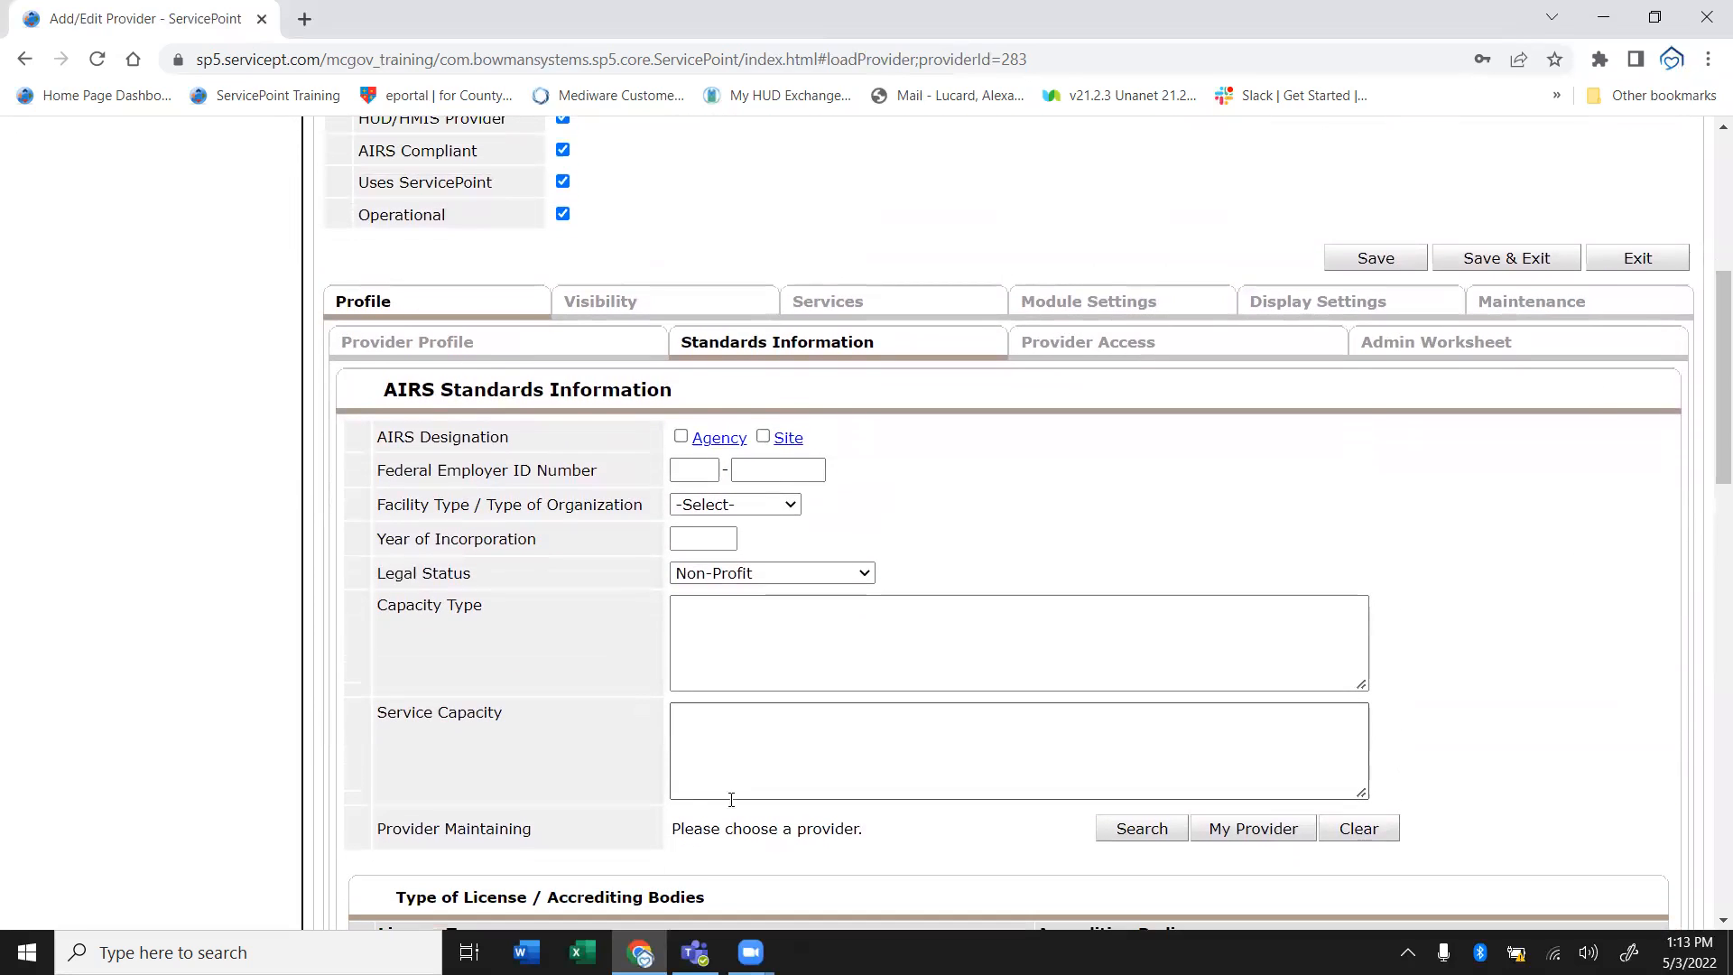
Switch the provider's AIRS Compliant setting off and on again to compare the standards sections shown
{"action": "left_click", "coordinate": [564, 150]}
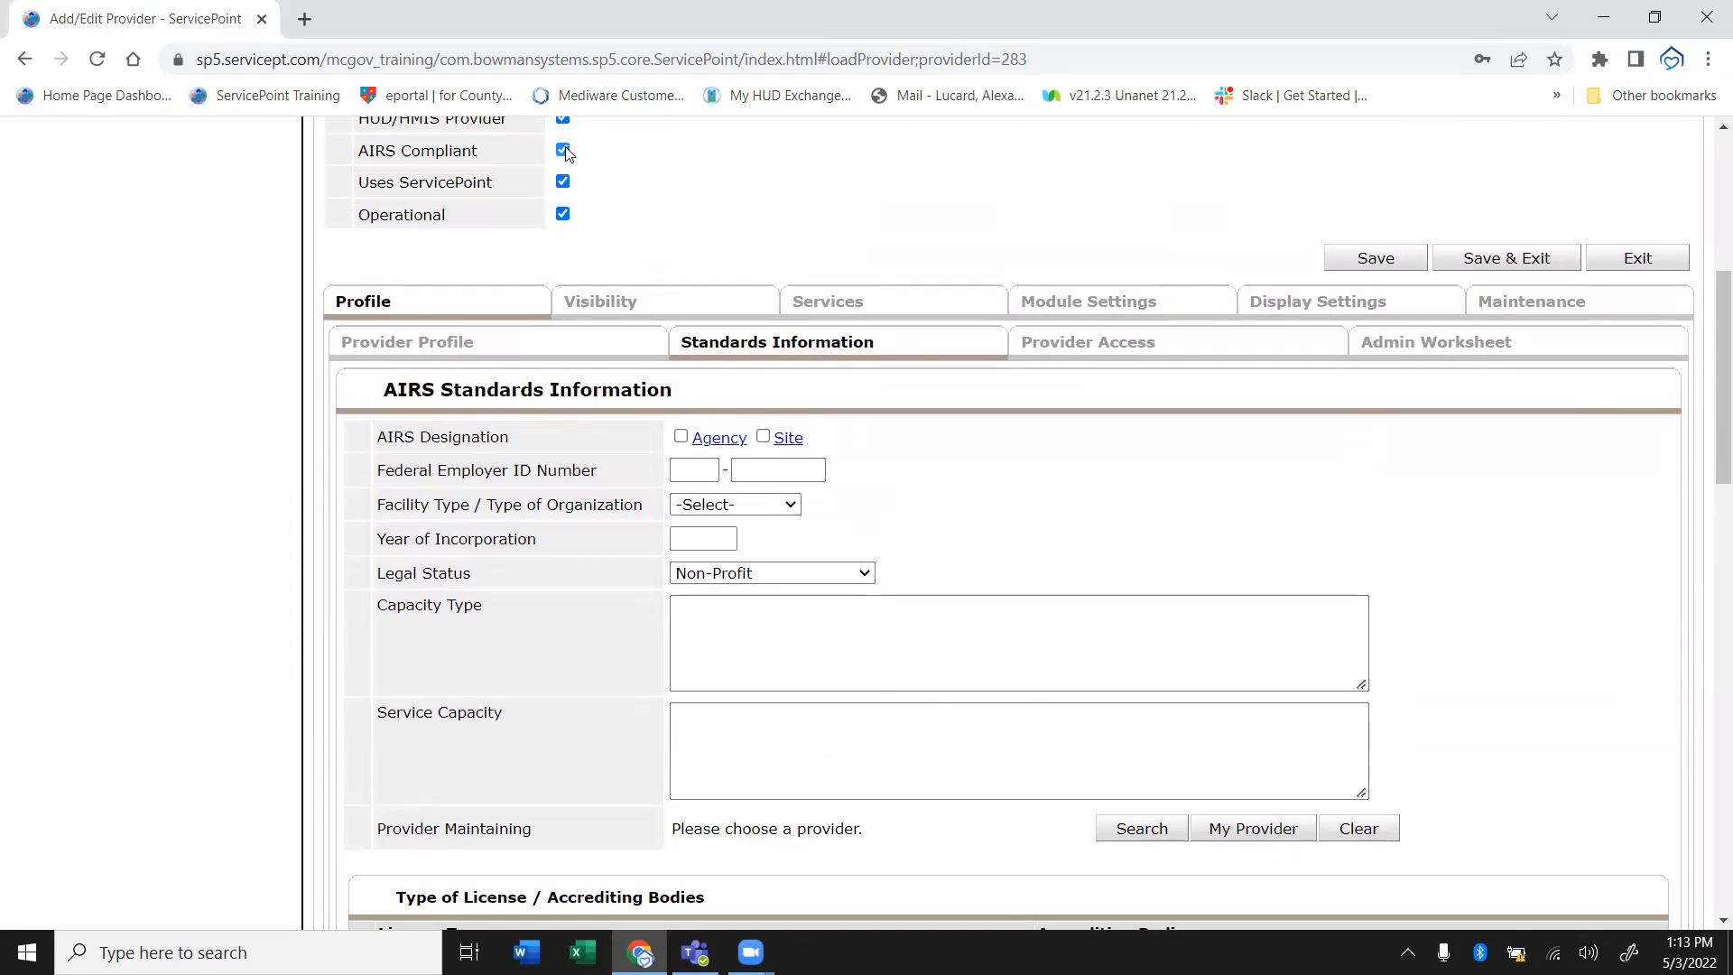
{"action": "left_click", "coordinate": [563, 150]}
{"action": "left_click", "coordinate": [563, 151]}
{"action": "left_click", "coordinate": [563, 151]}
{"action": "scroll", "coordinate": [898, 404], "scroll_direction": "down", "scroll_amount": 2}
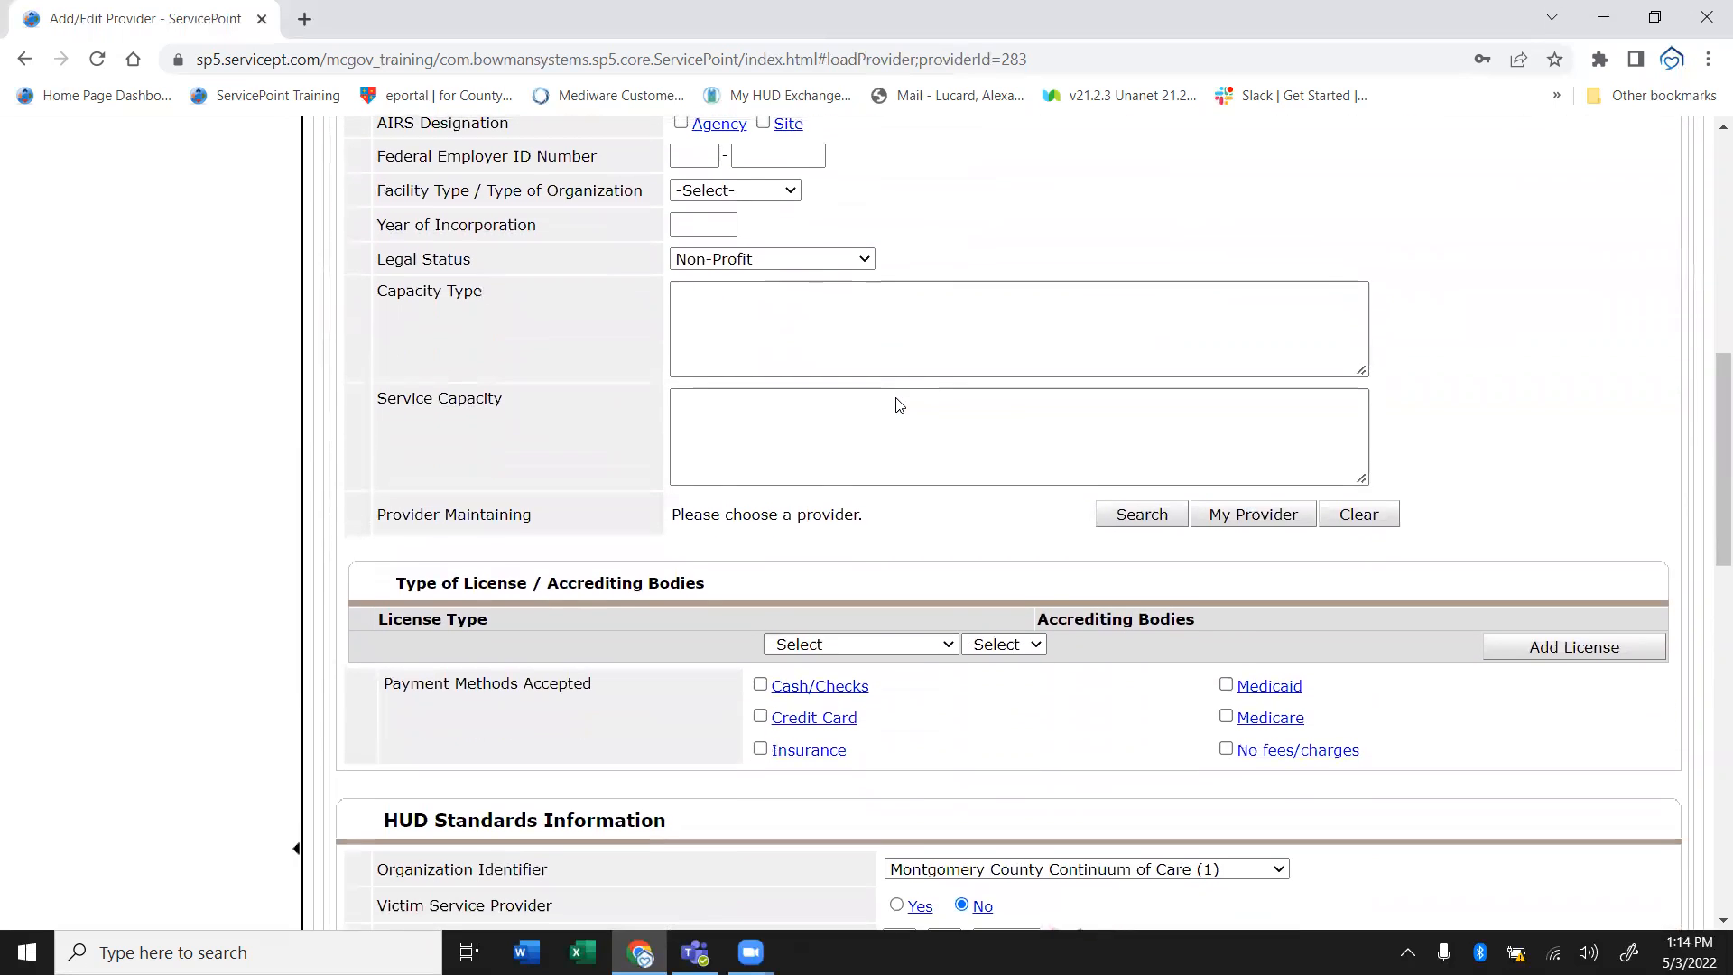
{"action": "scroll", "coordinate": [898, 404], "scroll_direction": "up", "scroll_amount": 2}
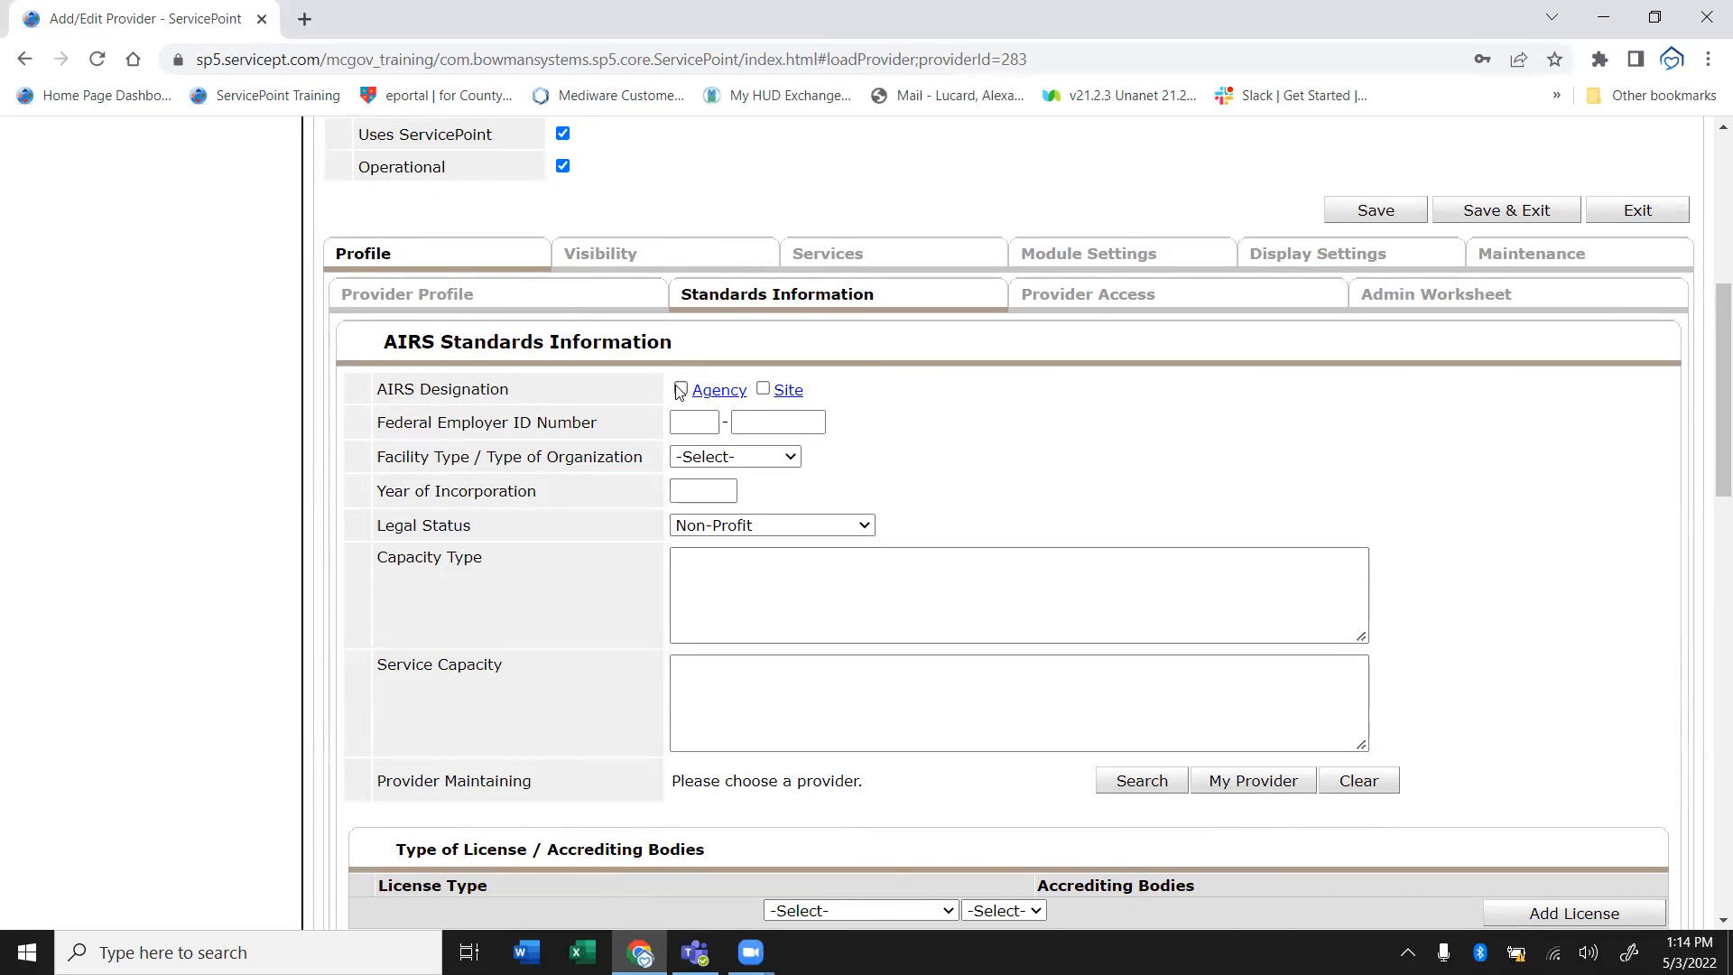
{"action": "right_click", "coordinate": [763, 390]}
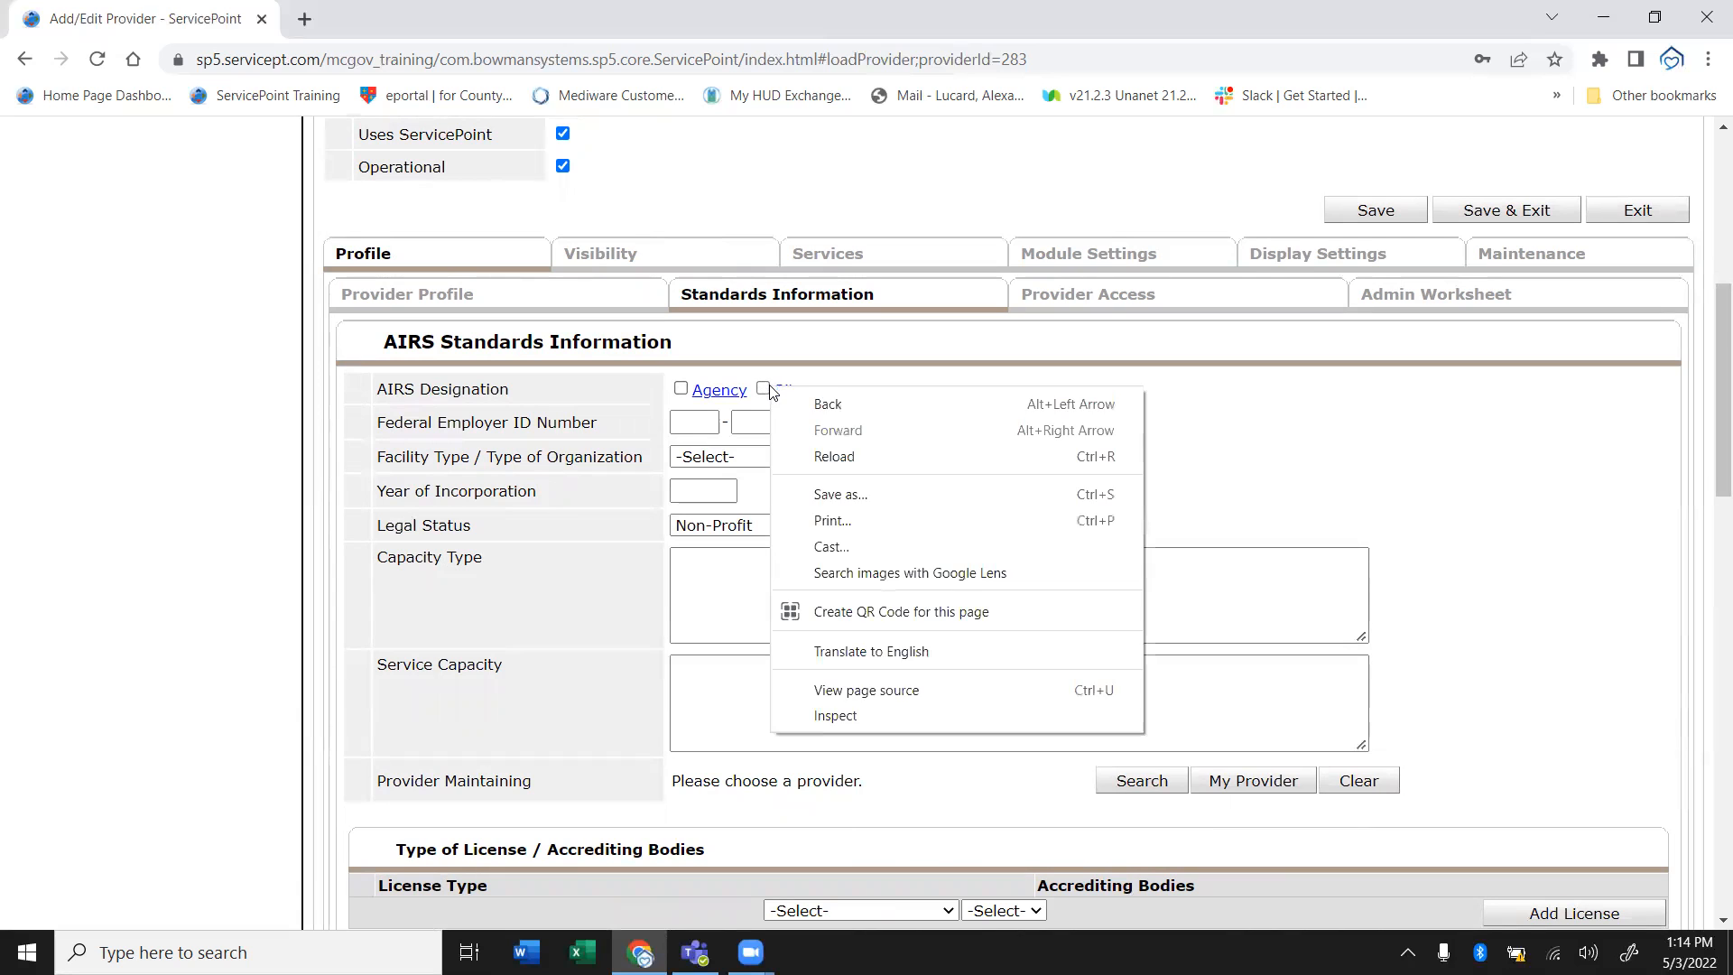
Set the provider's AIRS Designation to Site
{"action": "left_click", "coordinate": [763, 390]}
{"action": "scroll", "coordinate": [764, 394], "scroll_direction": "up", "scroll_amount": 5}
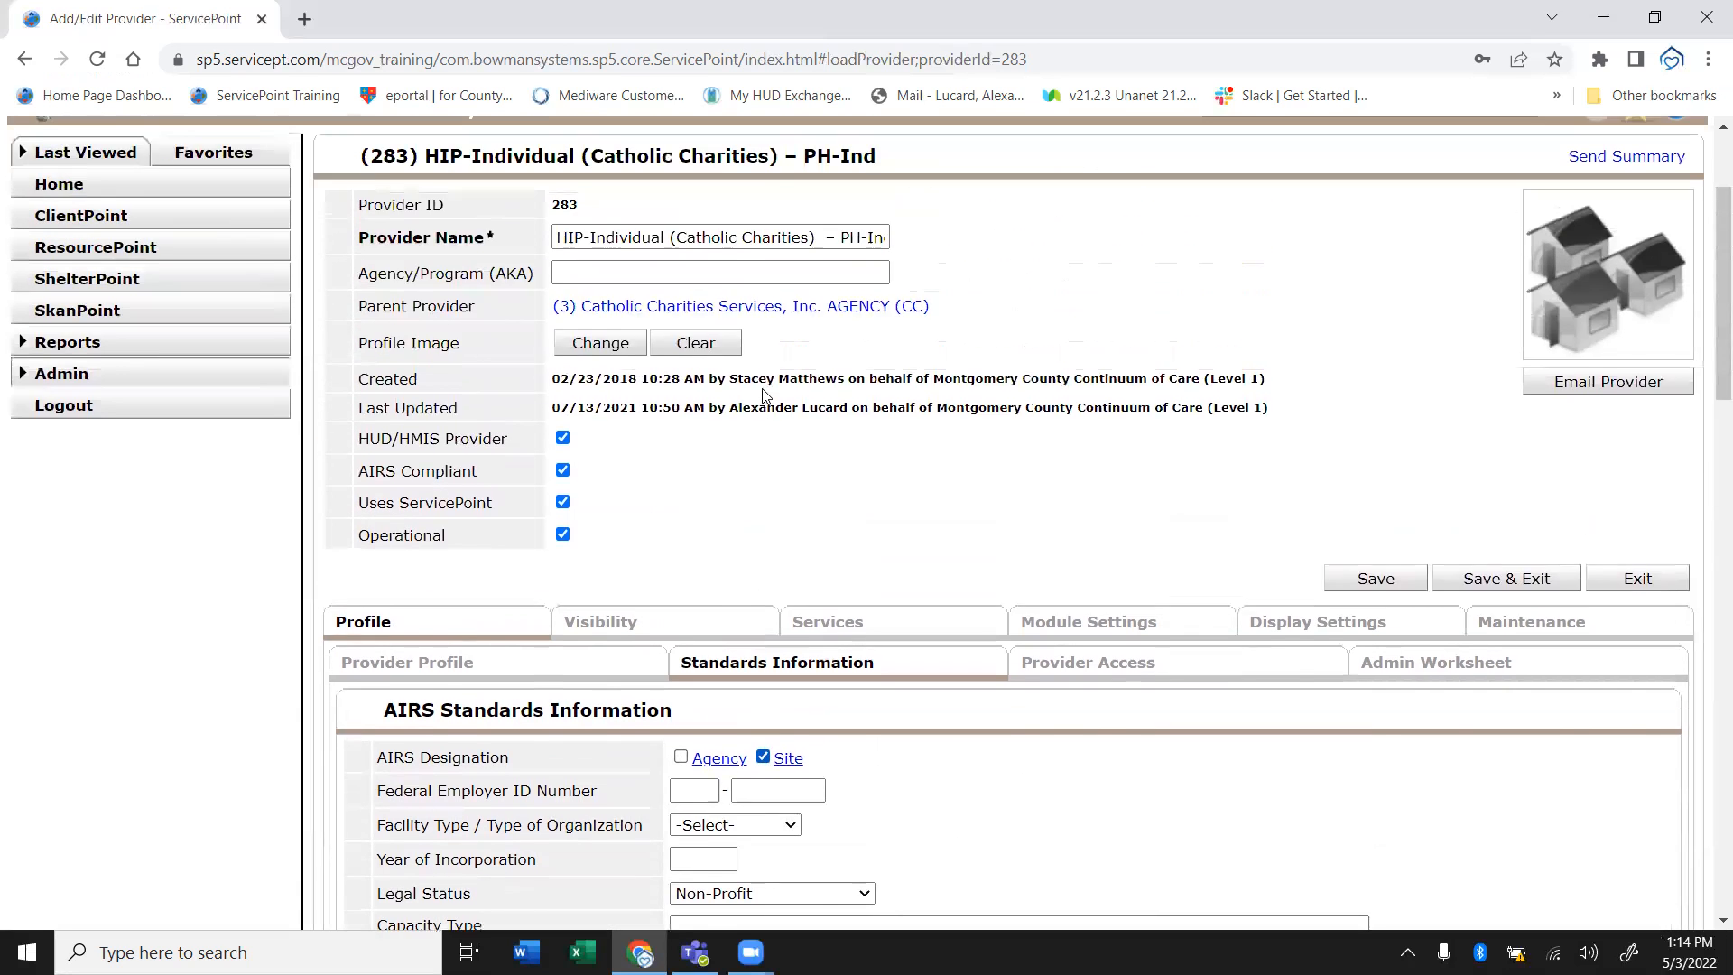
{"action": "scroll", "coordinate": [764, 395], "scroll_direction": "down", "scroll_amount": 1}
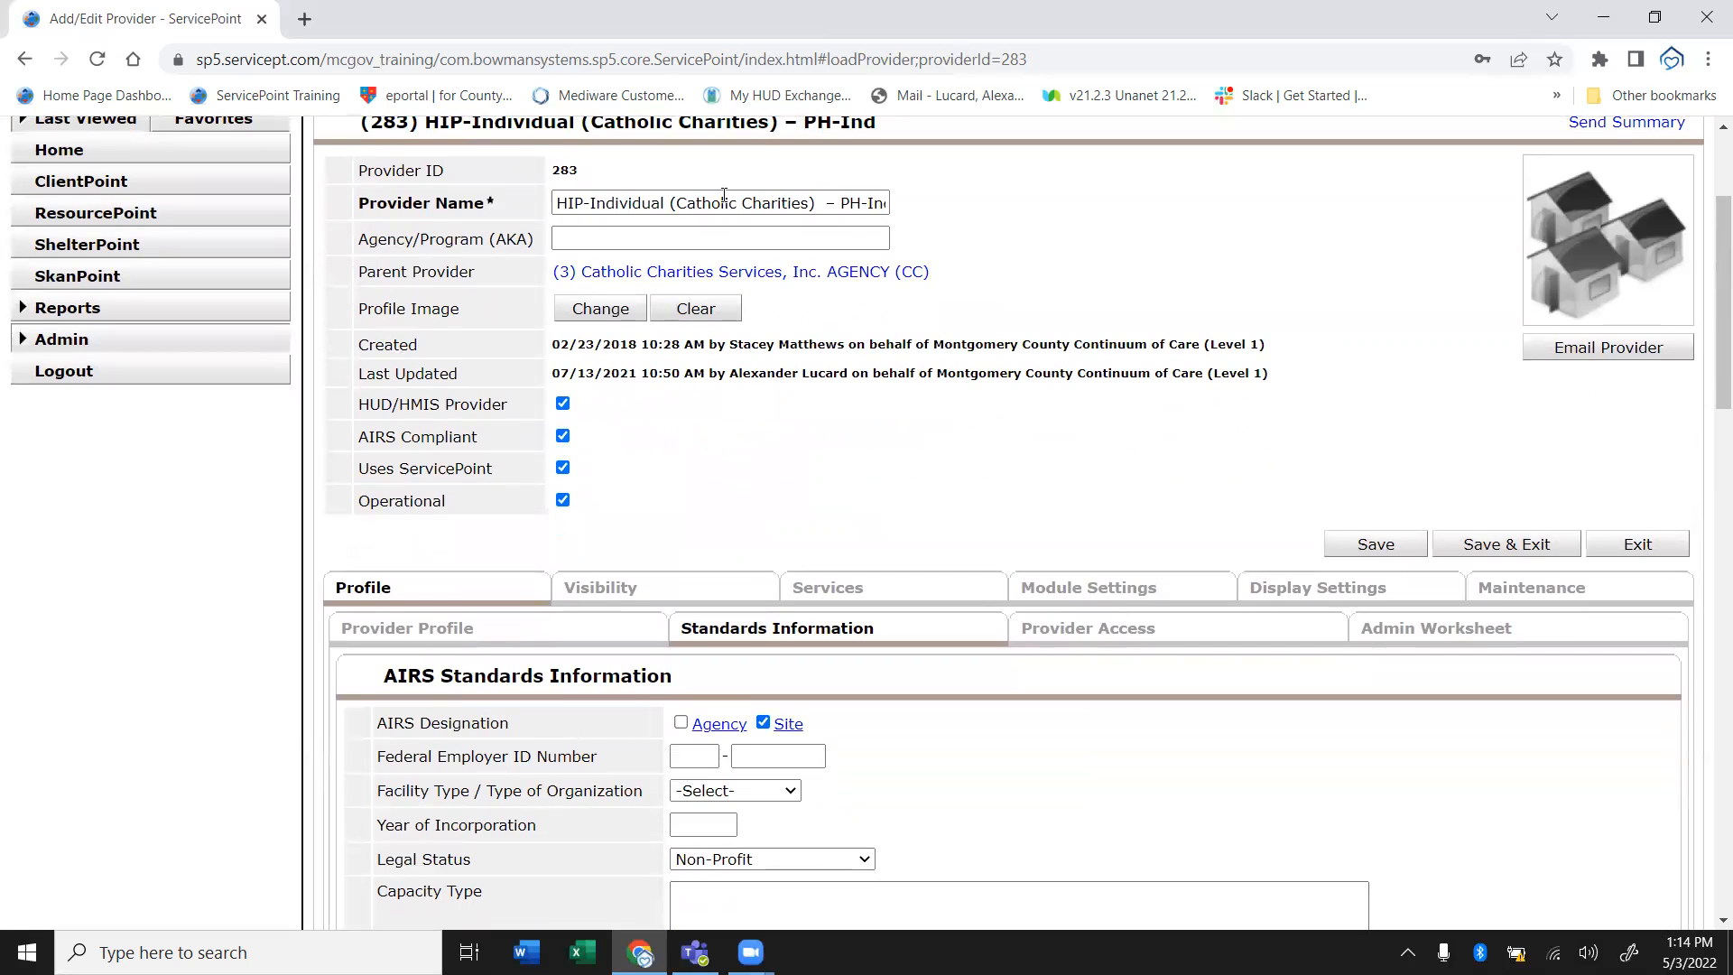
{"action": "scroll", "coordinate": [731, 741], "scroll_direction": "down", "scroll_amount": 4}
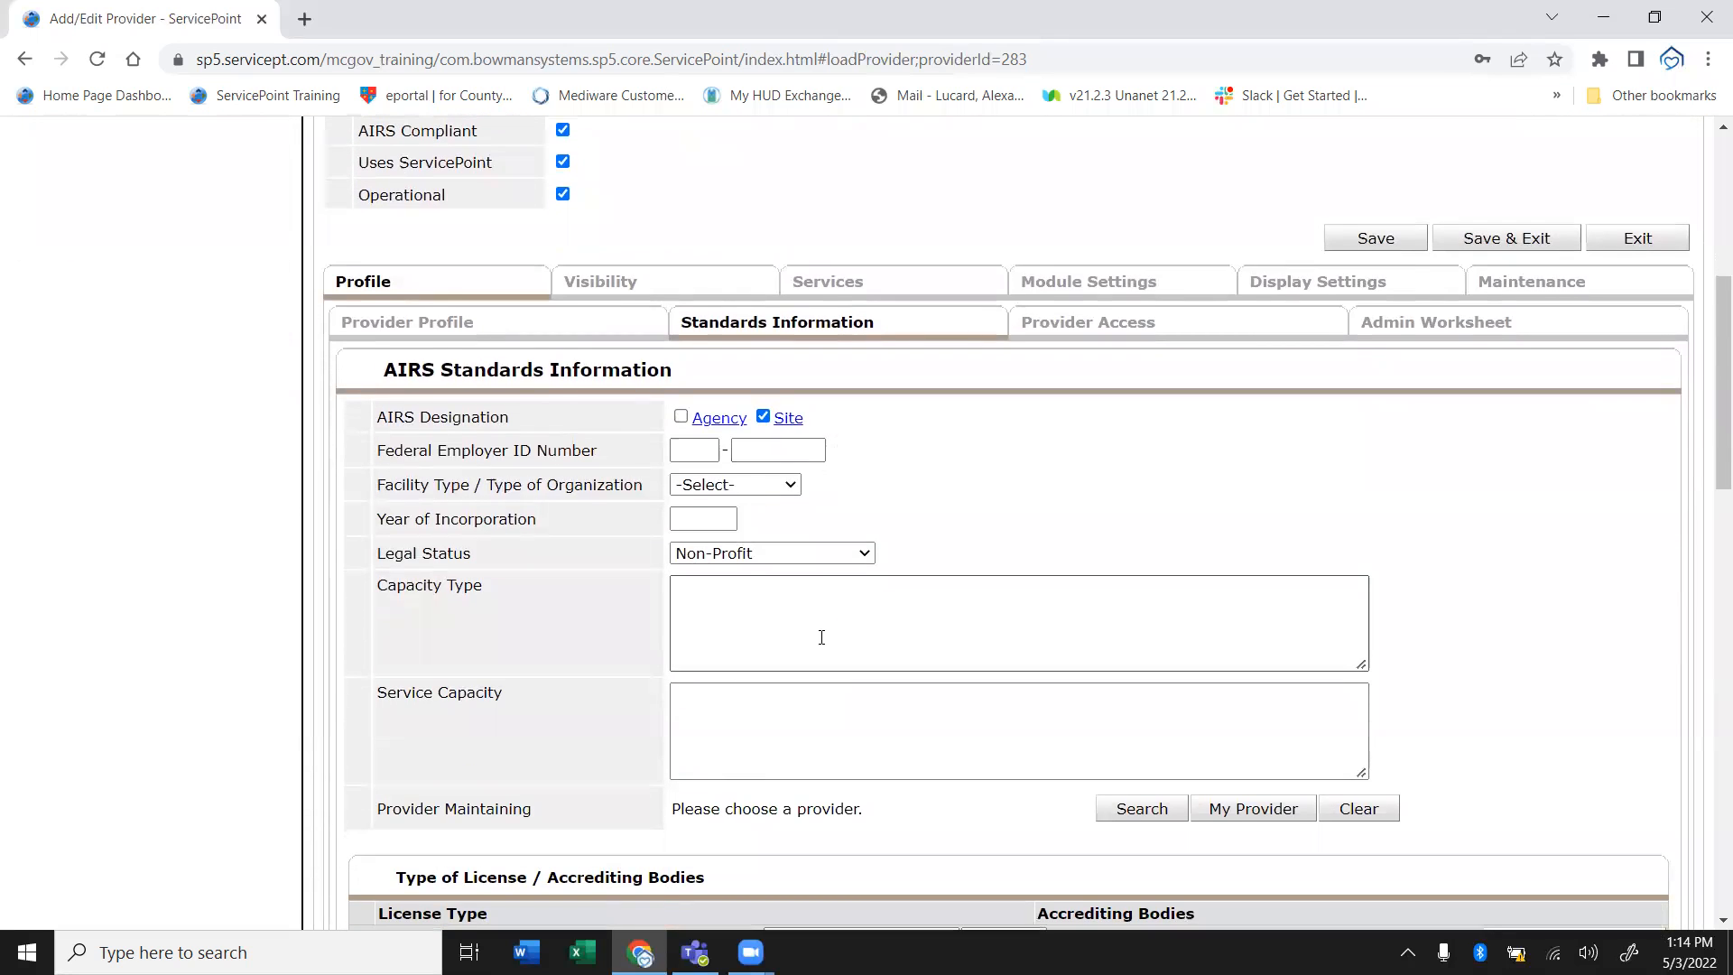
Examine the AIRS fields for federal employer ID, facility type, year of incorporation, legal status, capacity type and service capacity
{"action": "left_click", "coordinate": [684, 451]}
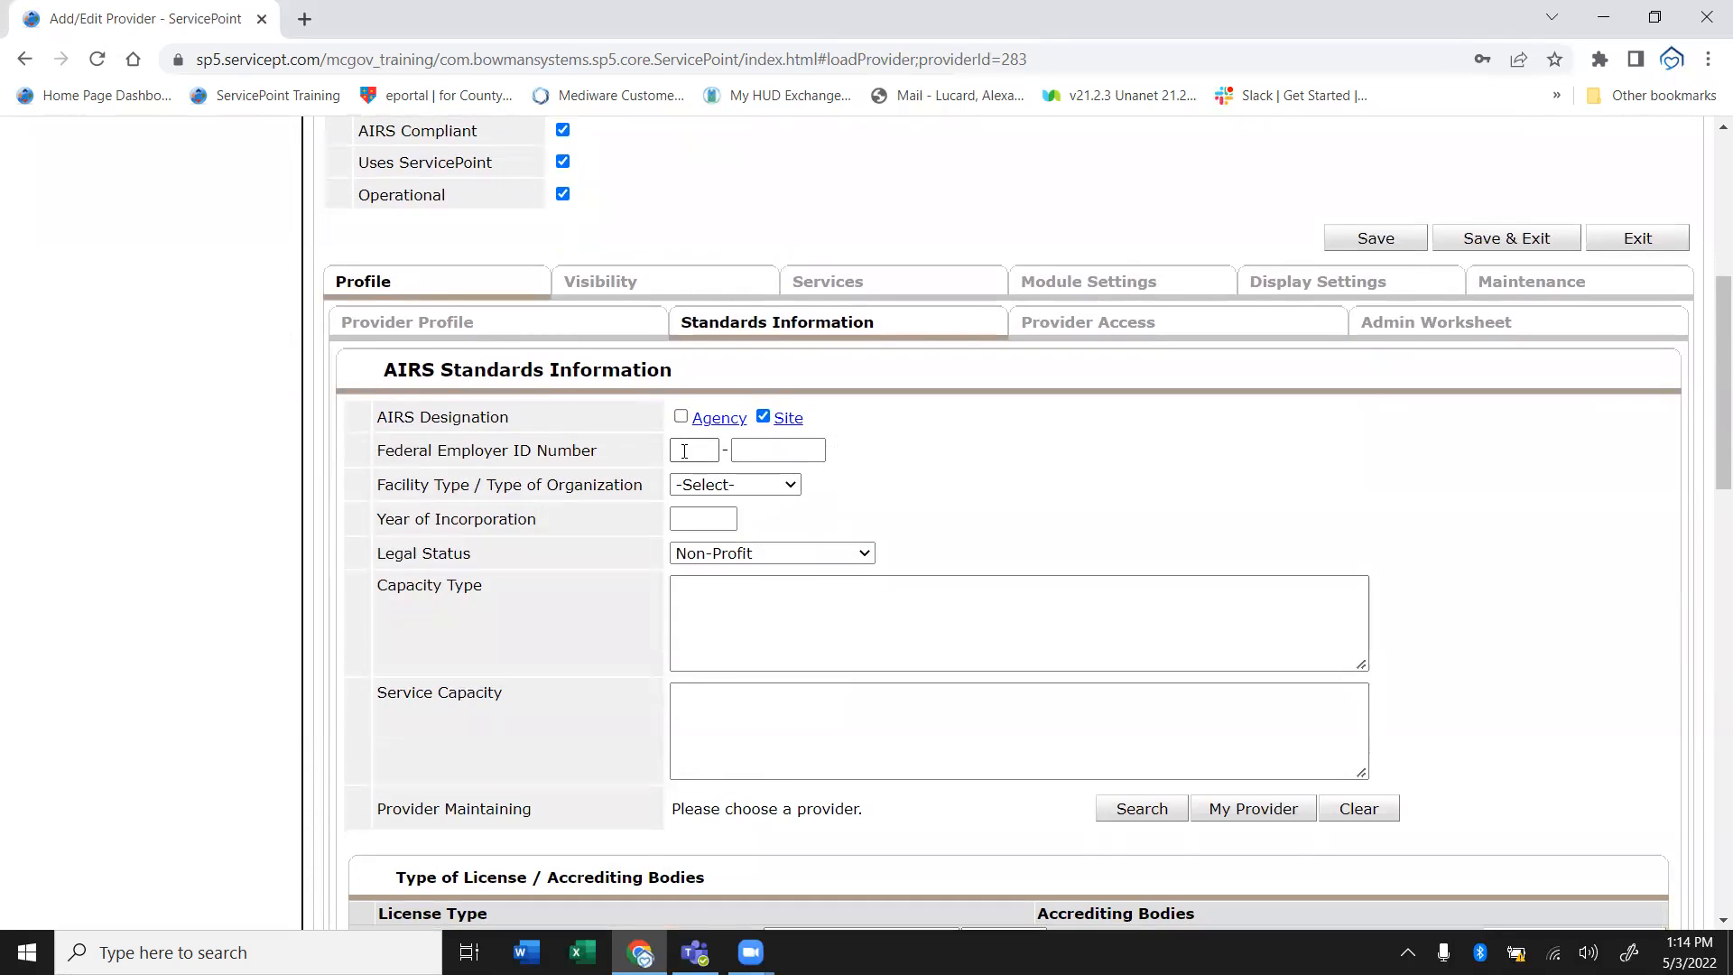
{"action": "left_click", "coordinate": [732, 490]}
{"action": "left_click", "coordinate": [971, 509]}
{"action": "left_click", "coordinate": [705, 520]}
{"action": "left_click", "coordinate": [770, 554]}
{"action": "left_click", "coordinate": [1036, 508]}
{"action": "left_click", "coordinate": [915, 630]}
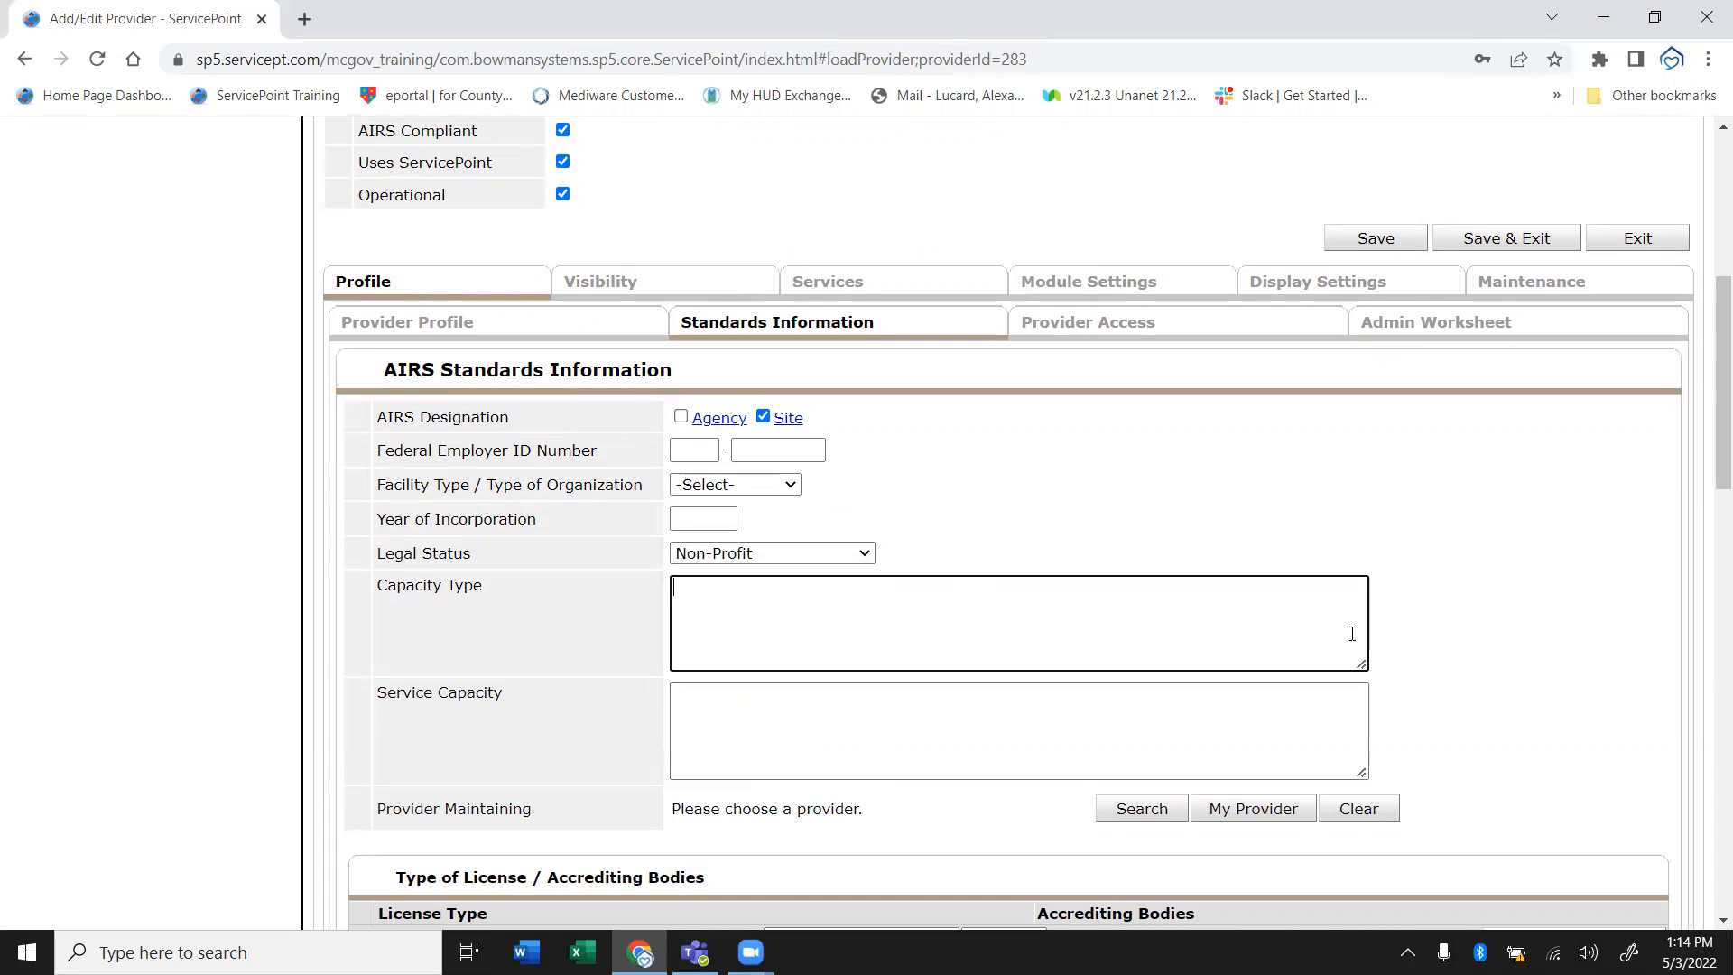
{"action": "left_click", "coordinate": [839, 729]}
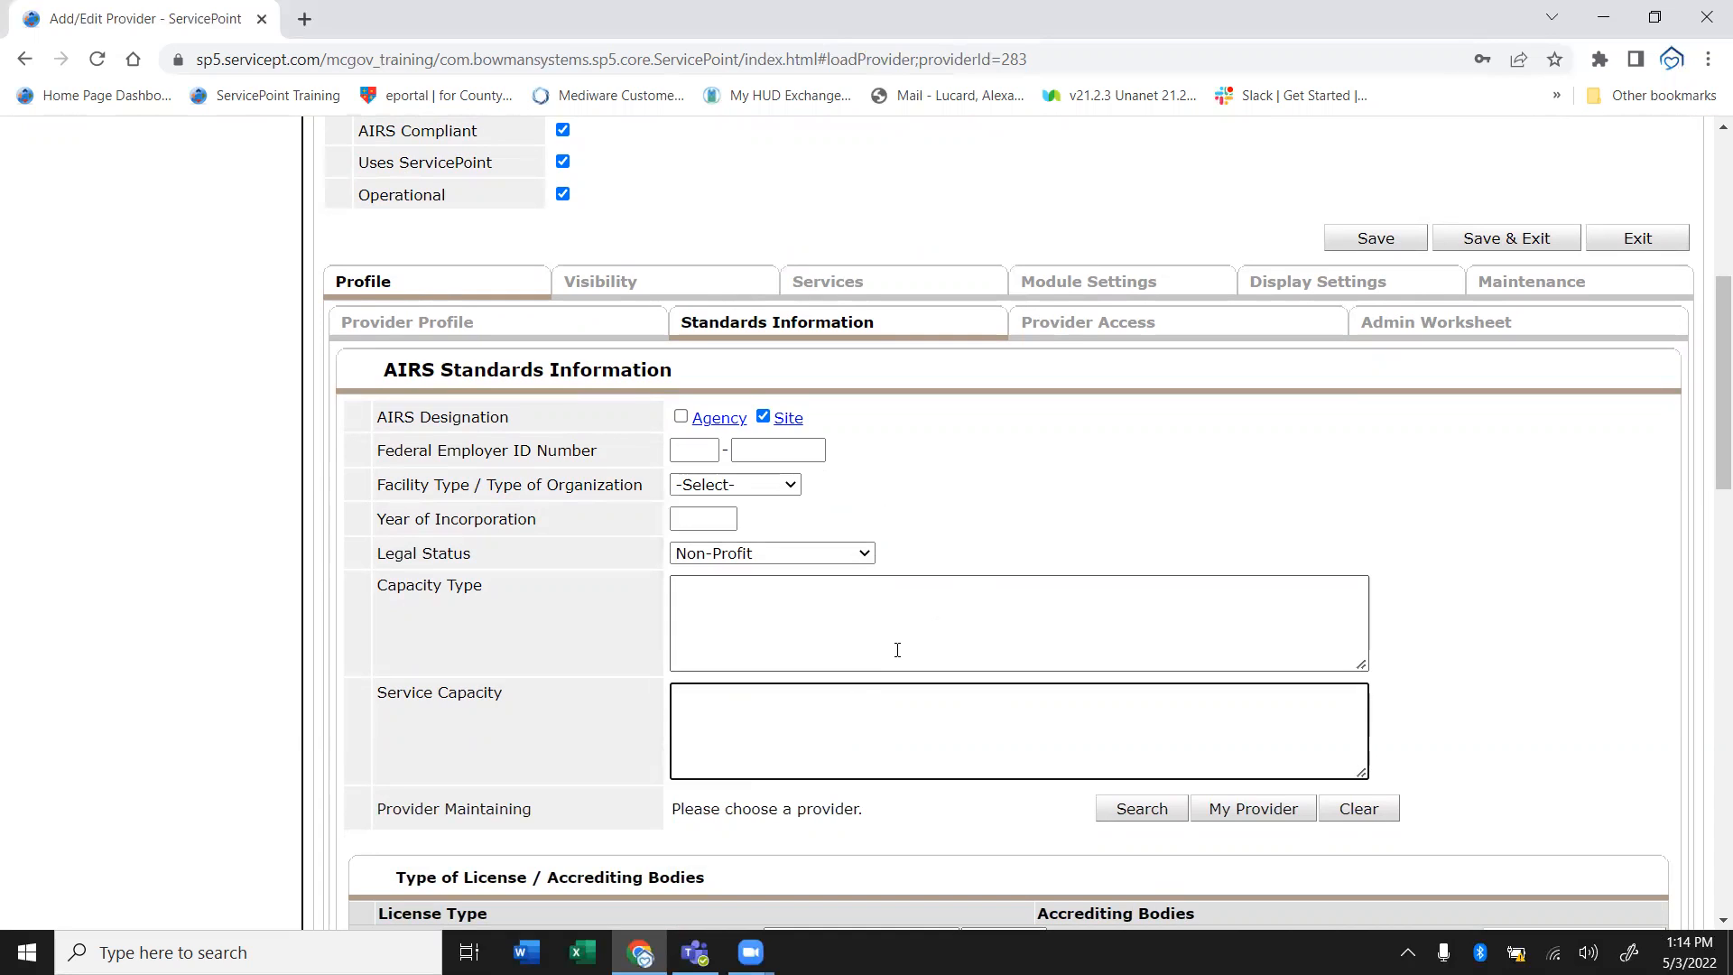
{"action": "left_click", "coordinate": [935, 611]}
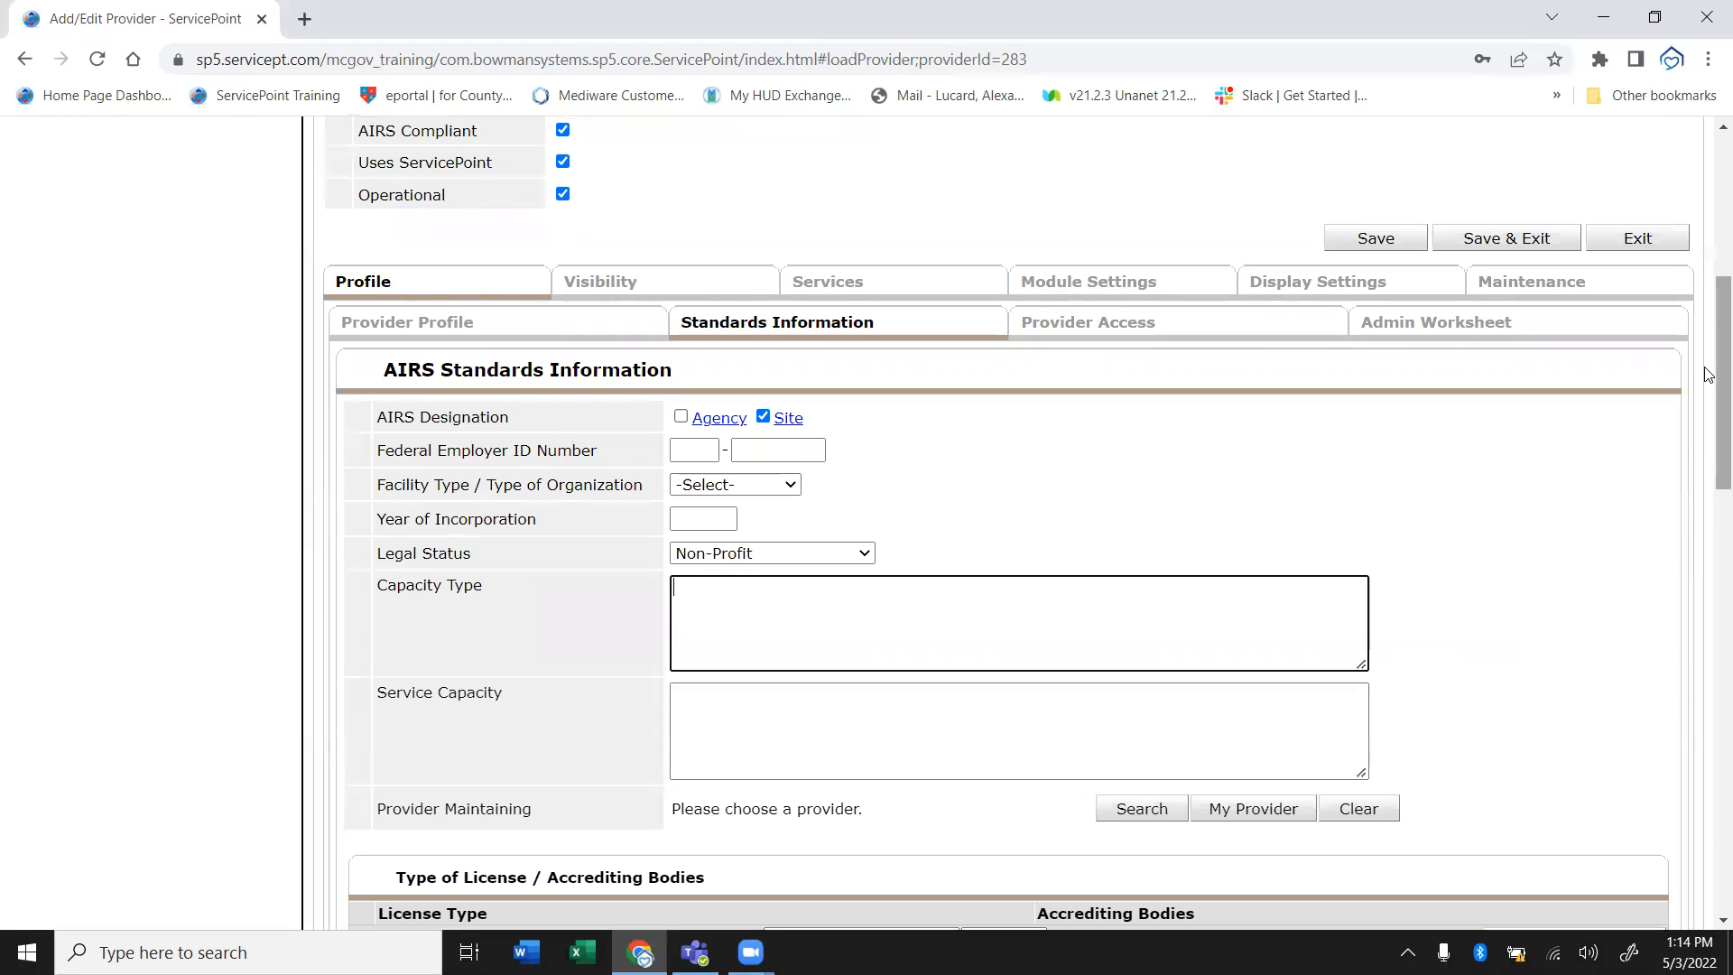
{"action": "right_click", "coordinate": [1698, 471]}
{"action": "left_click", "coordinate": [1657, 435]}
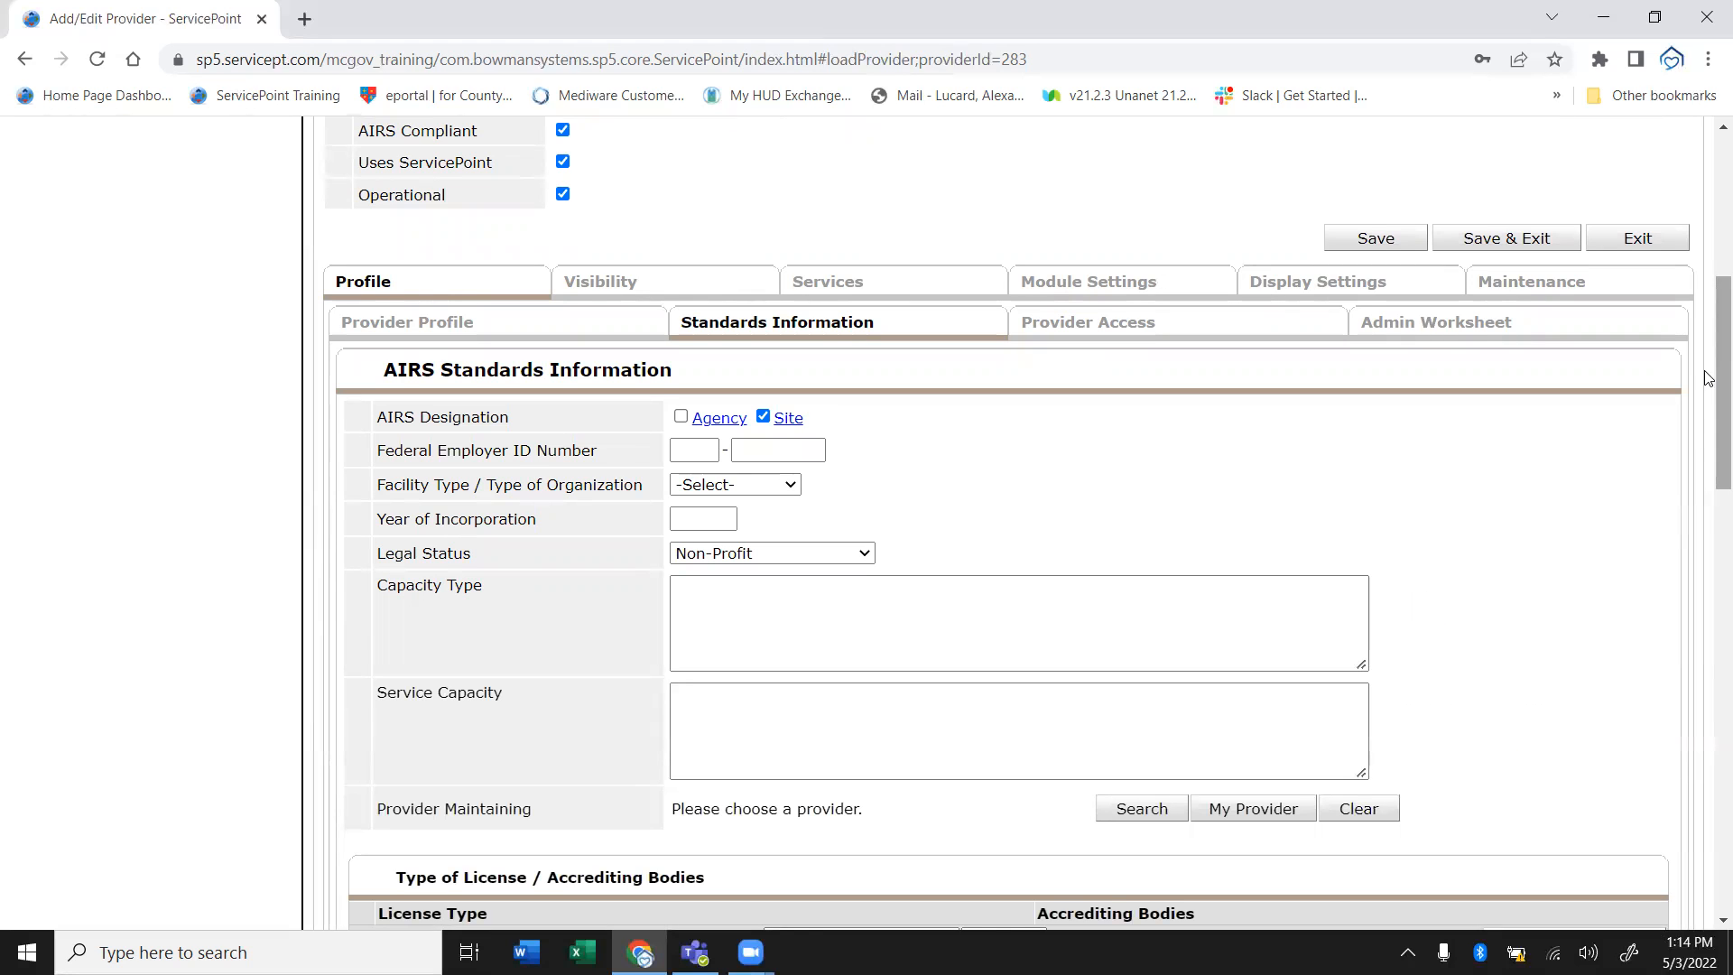
{"action": "scroll", "coordinate": [1708, 377], "scroll_direction": "down", "scroll_amount": 5}
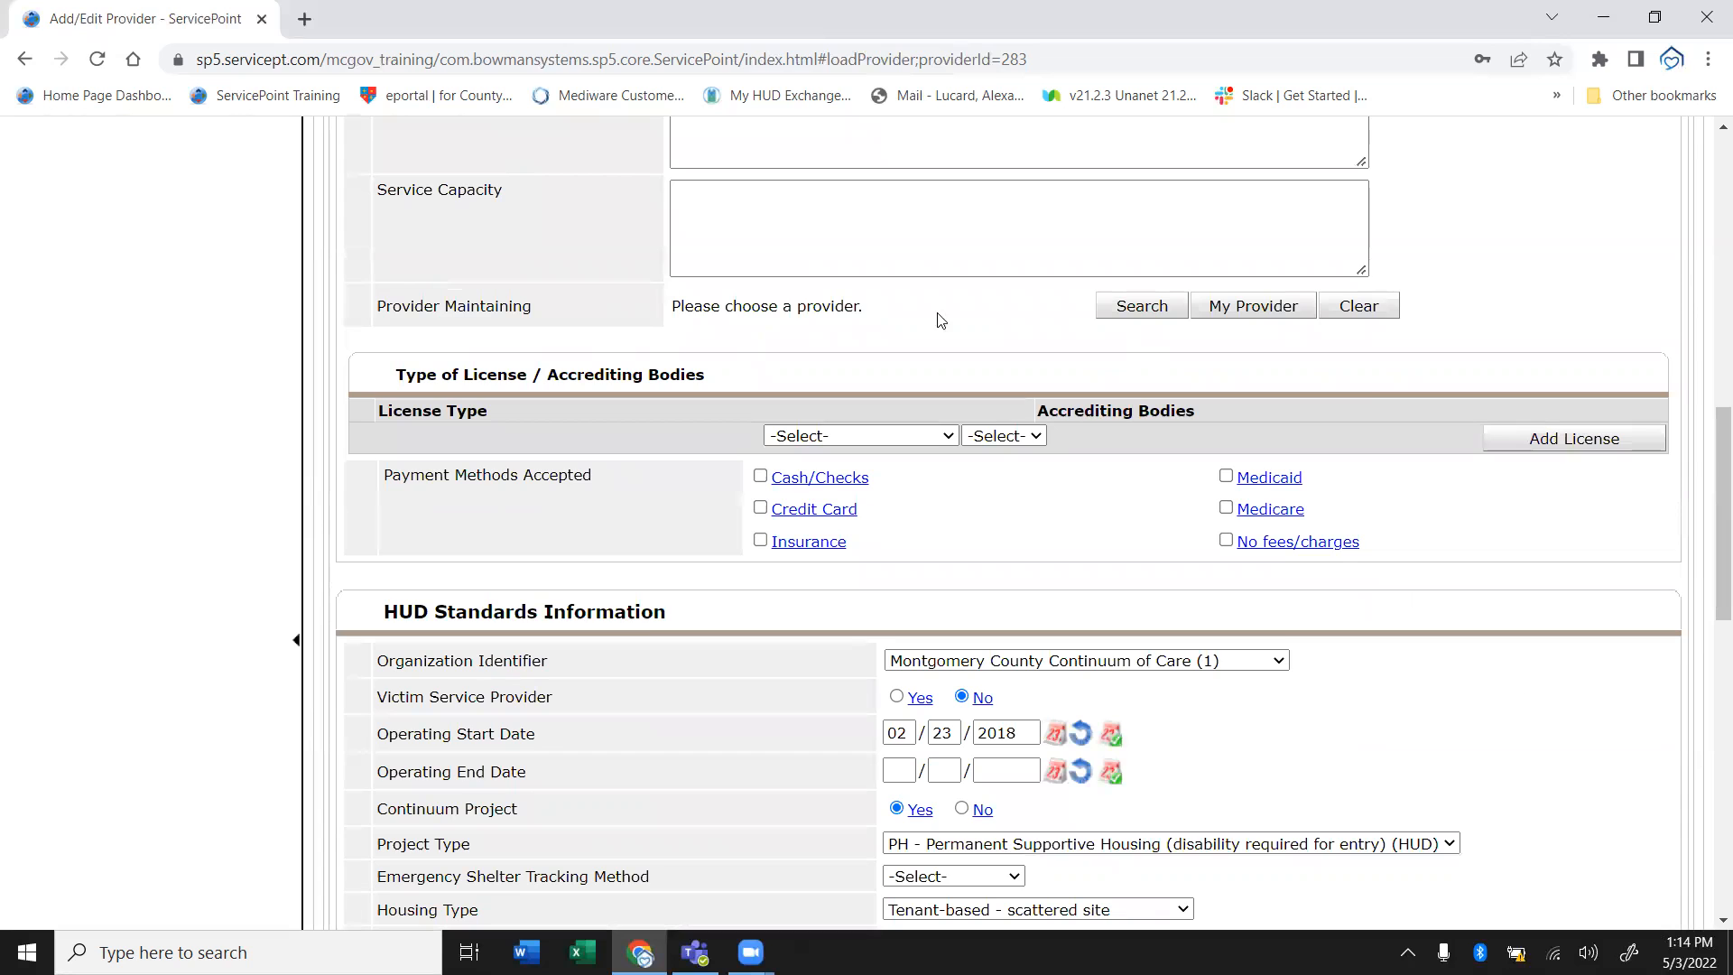
Search for "hip" in the Provider Maintaining lookup and close it without choosing a provider
{"action": "left_click", "coordinate": [1140, 308]}
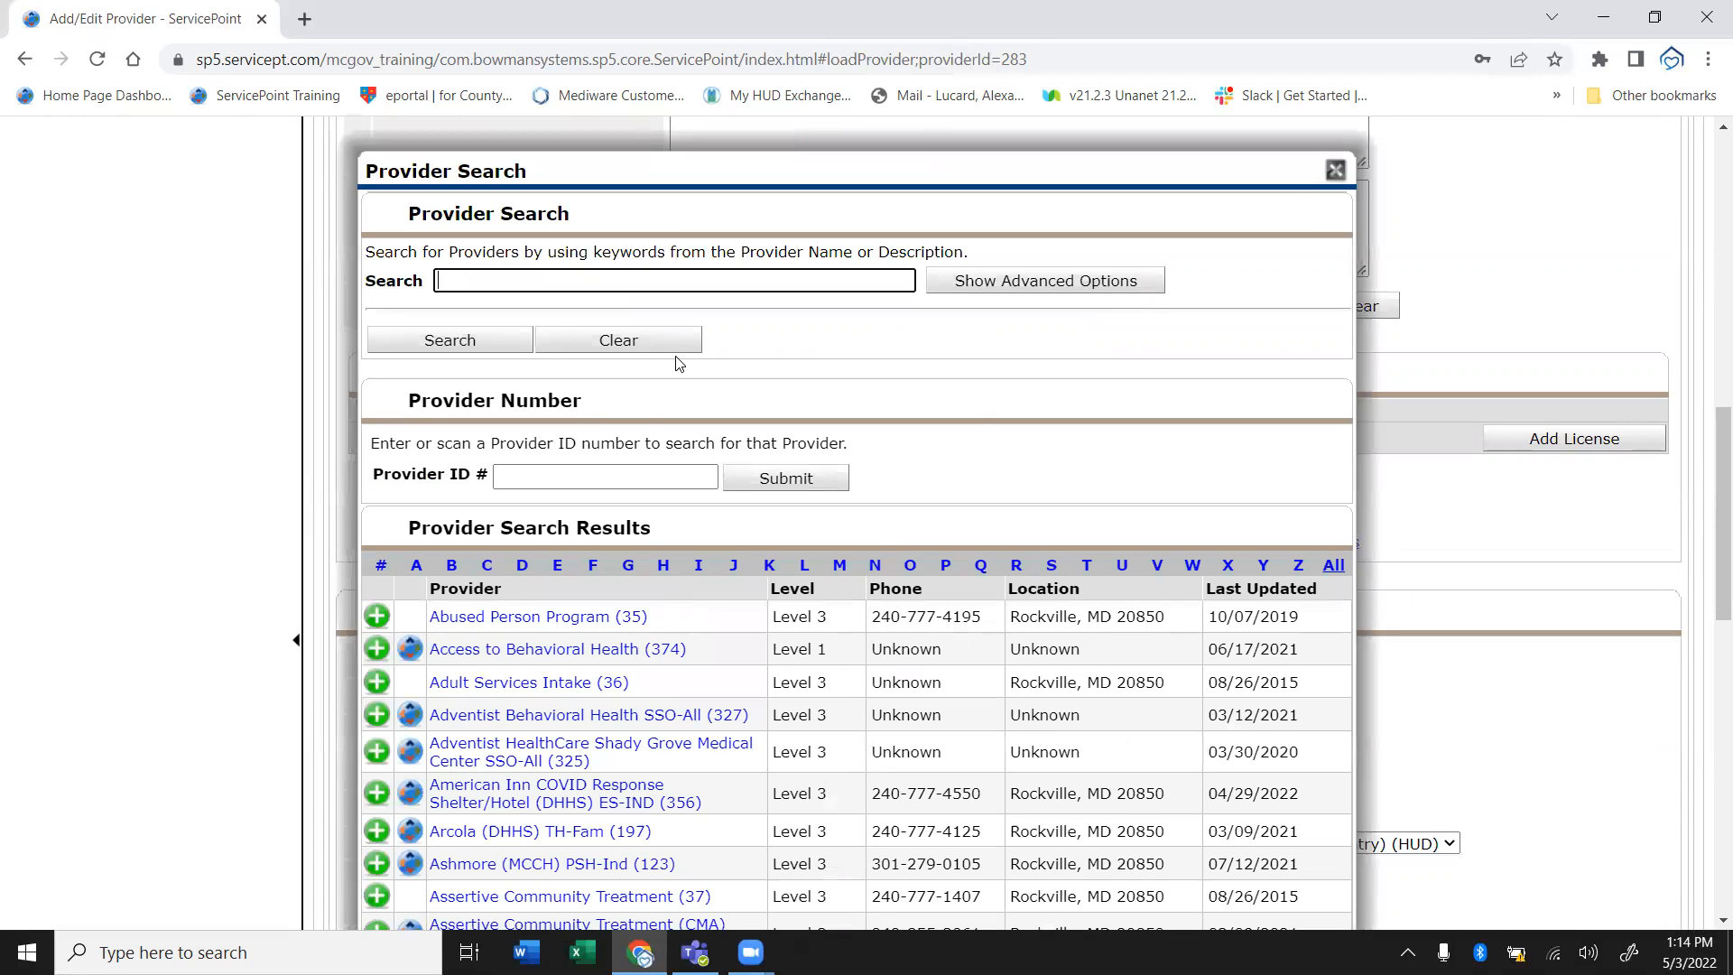
{"action": "type", "text": "hip"}
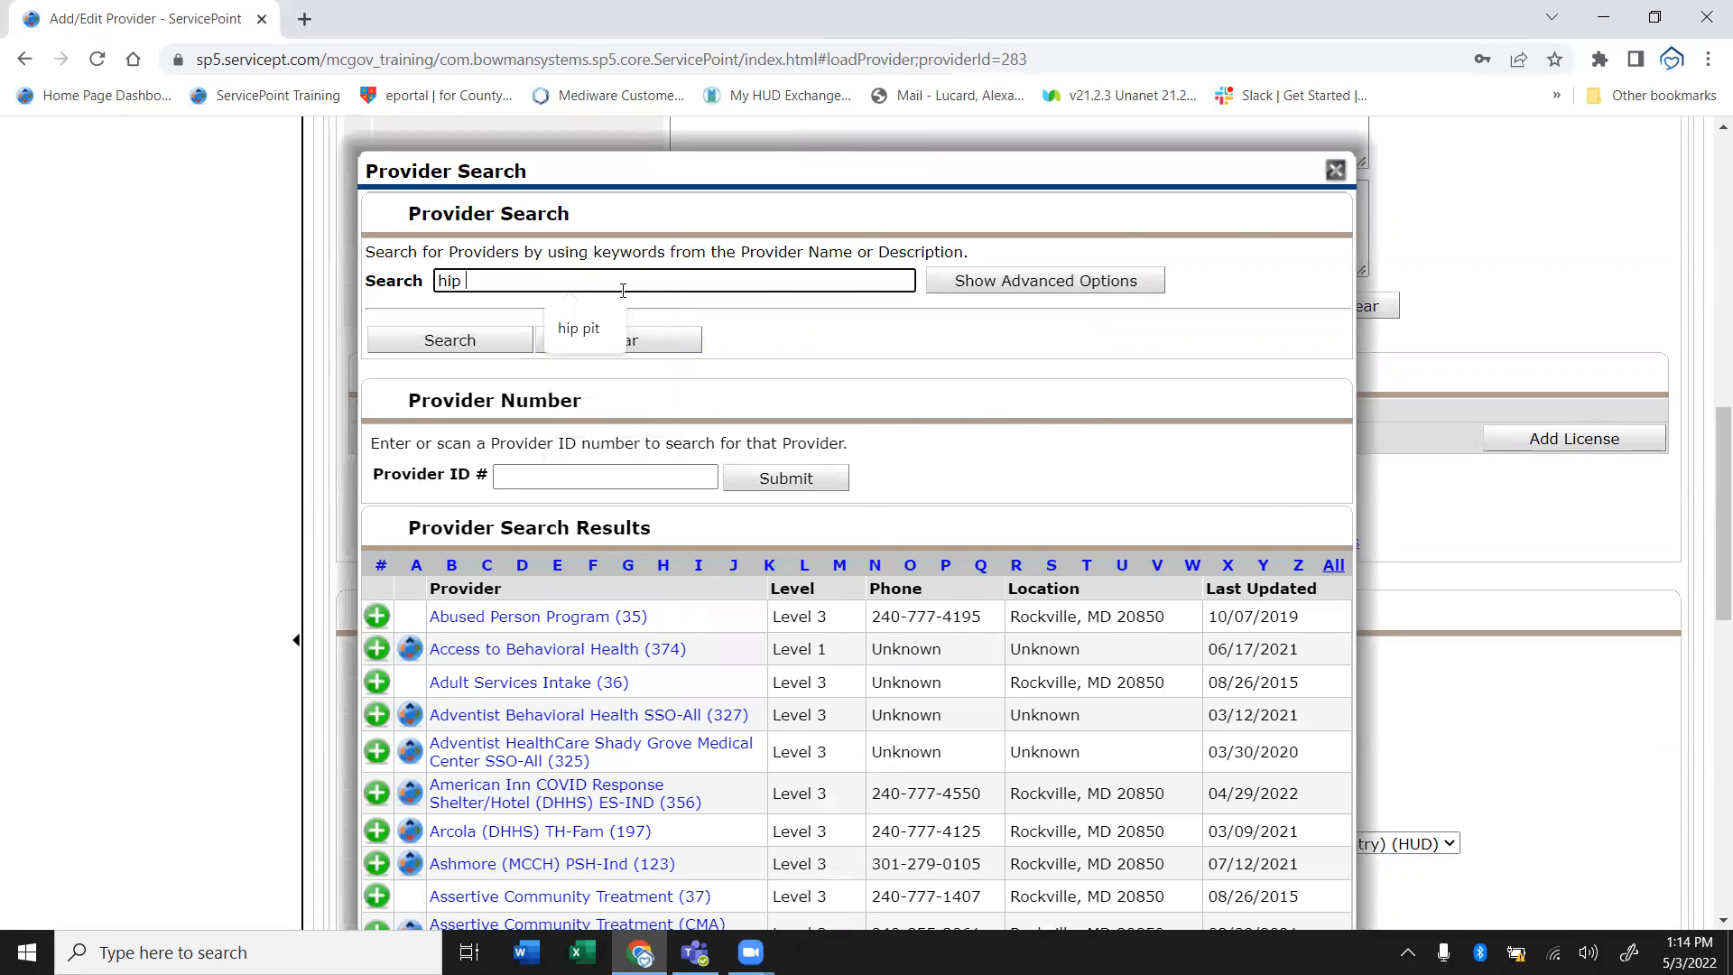
{"action": "key", "text": "Return"}
{"action": "left_click", "coordinate": [1311, 646]}
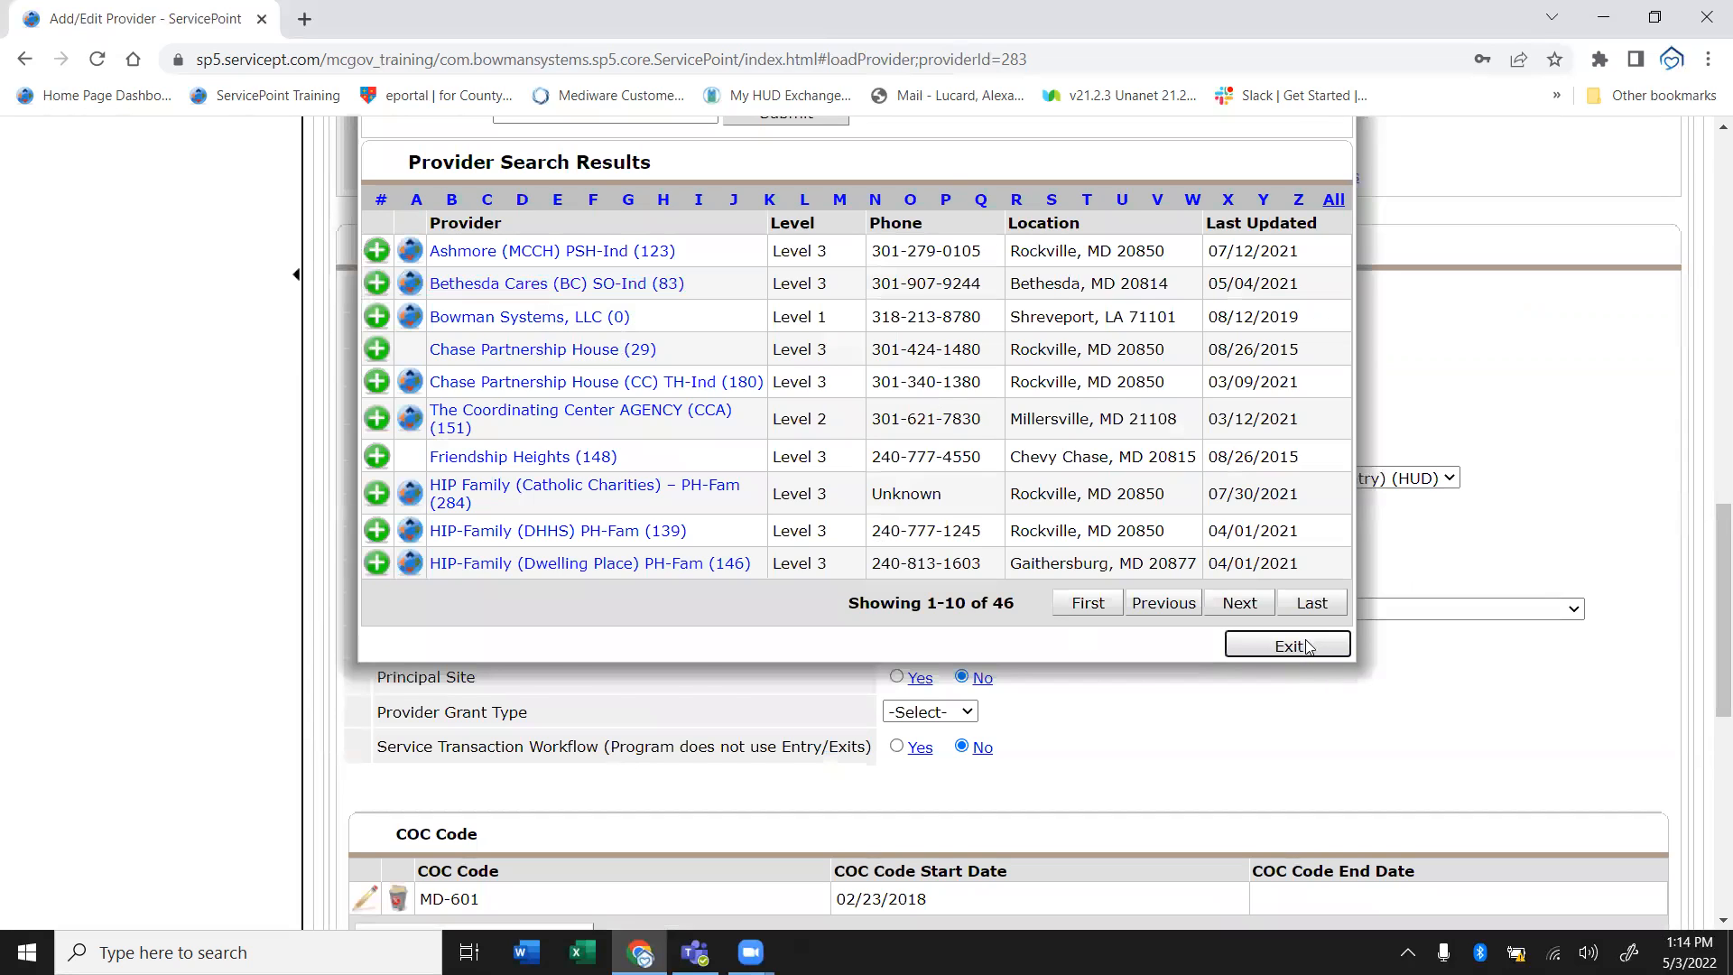
{"action": "scroll", "coordinate": [695, 303], "scroll_direction": "down", "scroll_amount": 2}
{"action": "scroll", "coordinate": [694, 303], "scroll_direction": "up", "scroll_amount": 7}
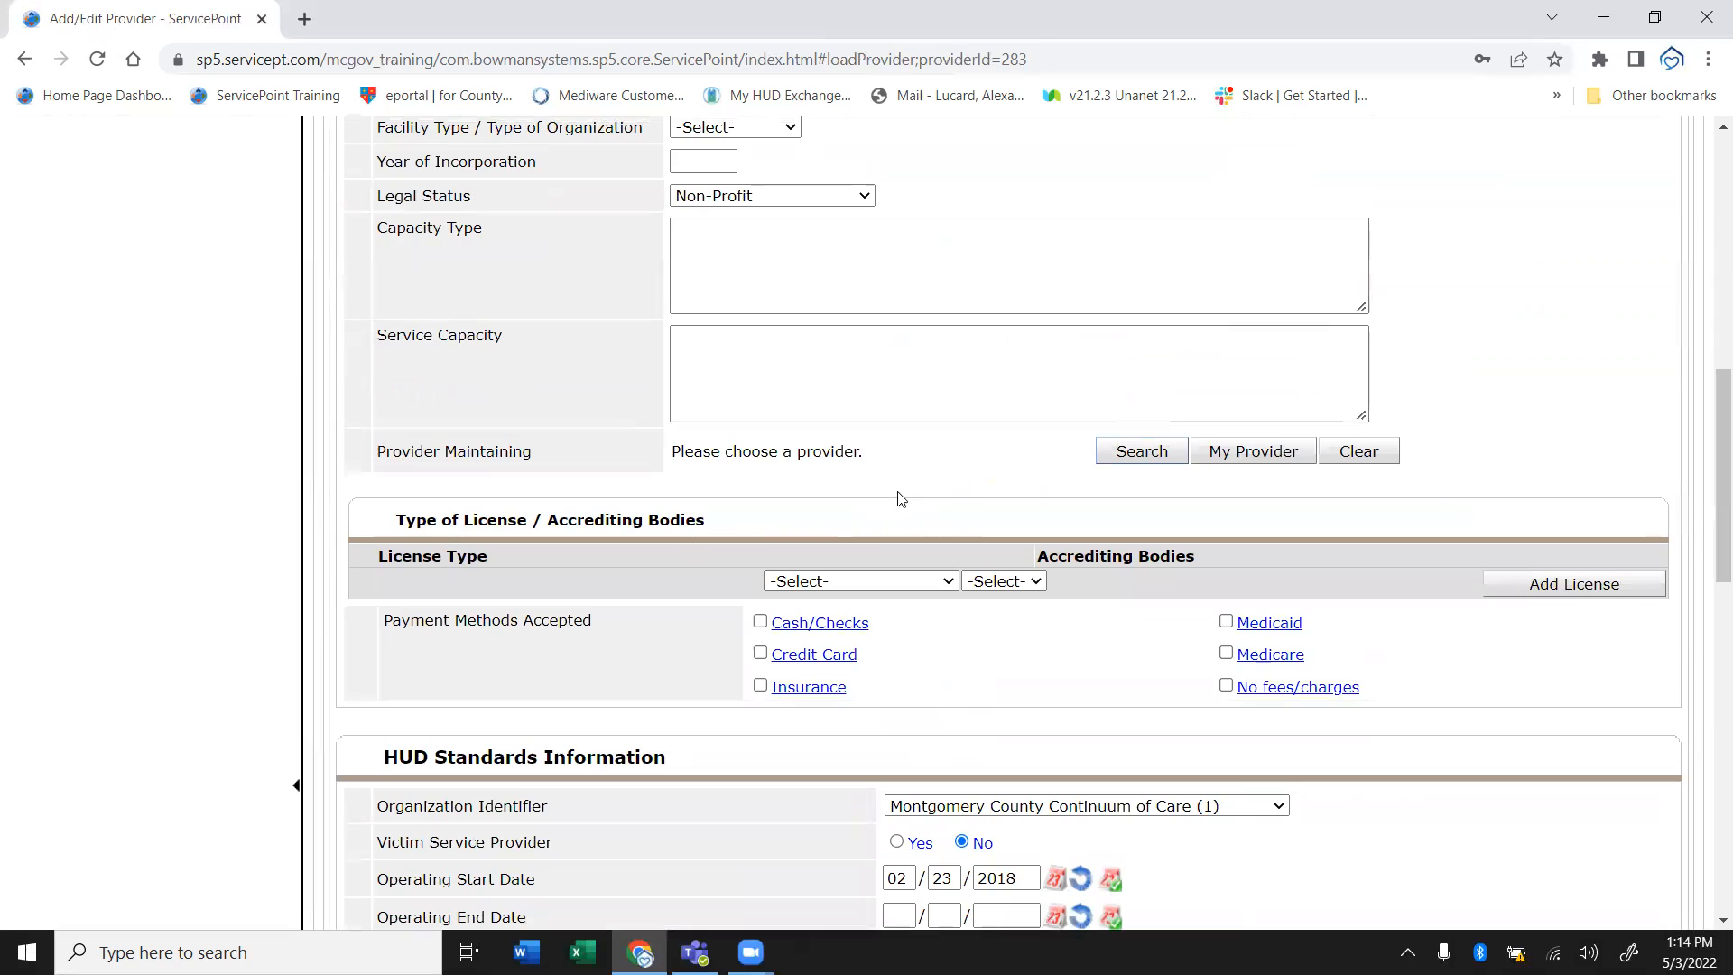
Review the license type and accrediting body choices, and mark No fees/charges under the accepted payment methods
{"action": "left_click", "coordinate": [921, 581]}
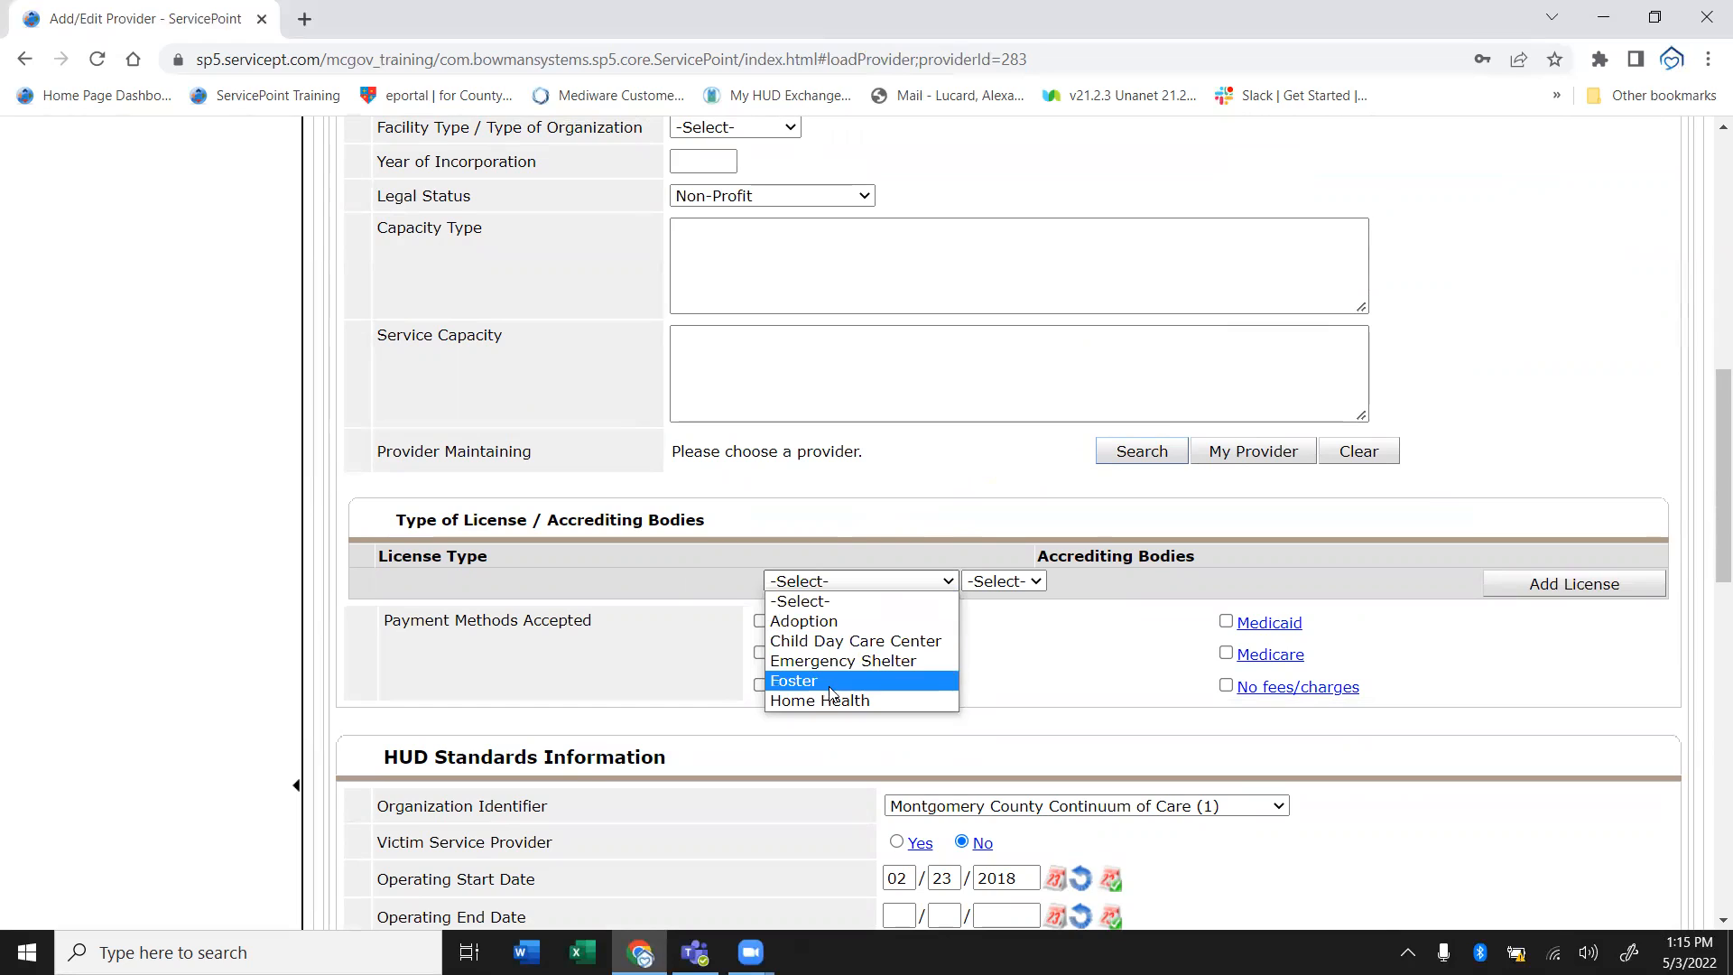
{"action": "left_click", "coordinate": [1117, 585]}
{"action": "left_click", "coordinate": [970, 582]}
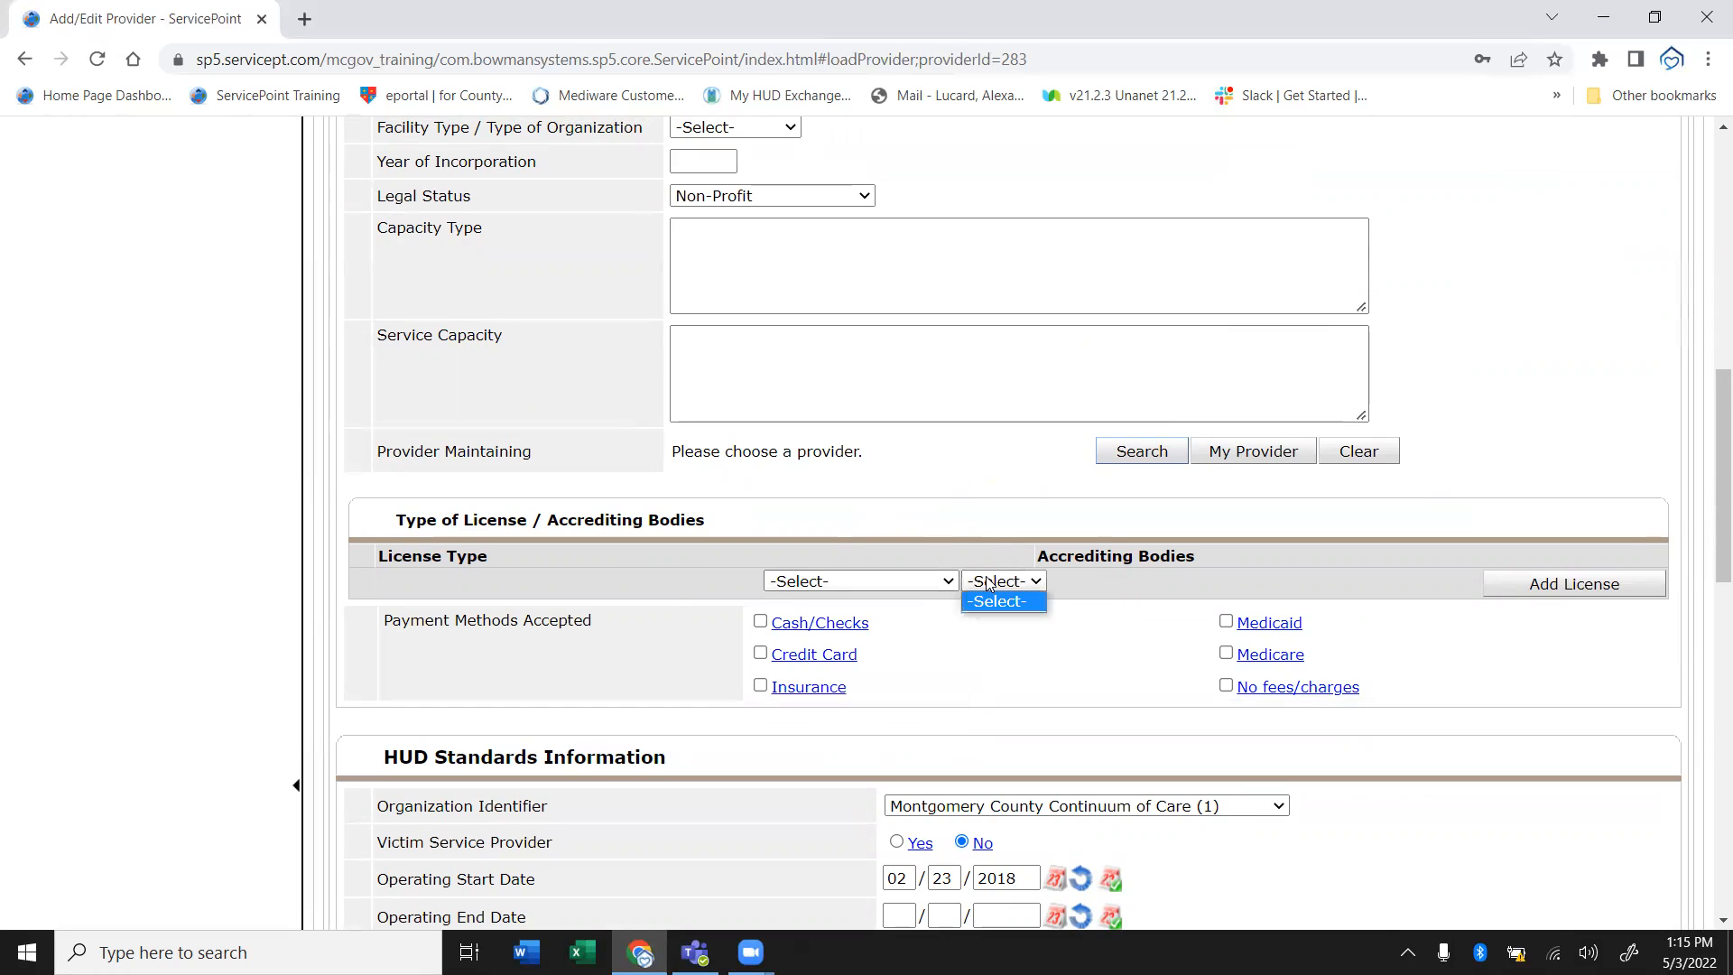
{"action": "left_click", "coordinate": [934, 587]}
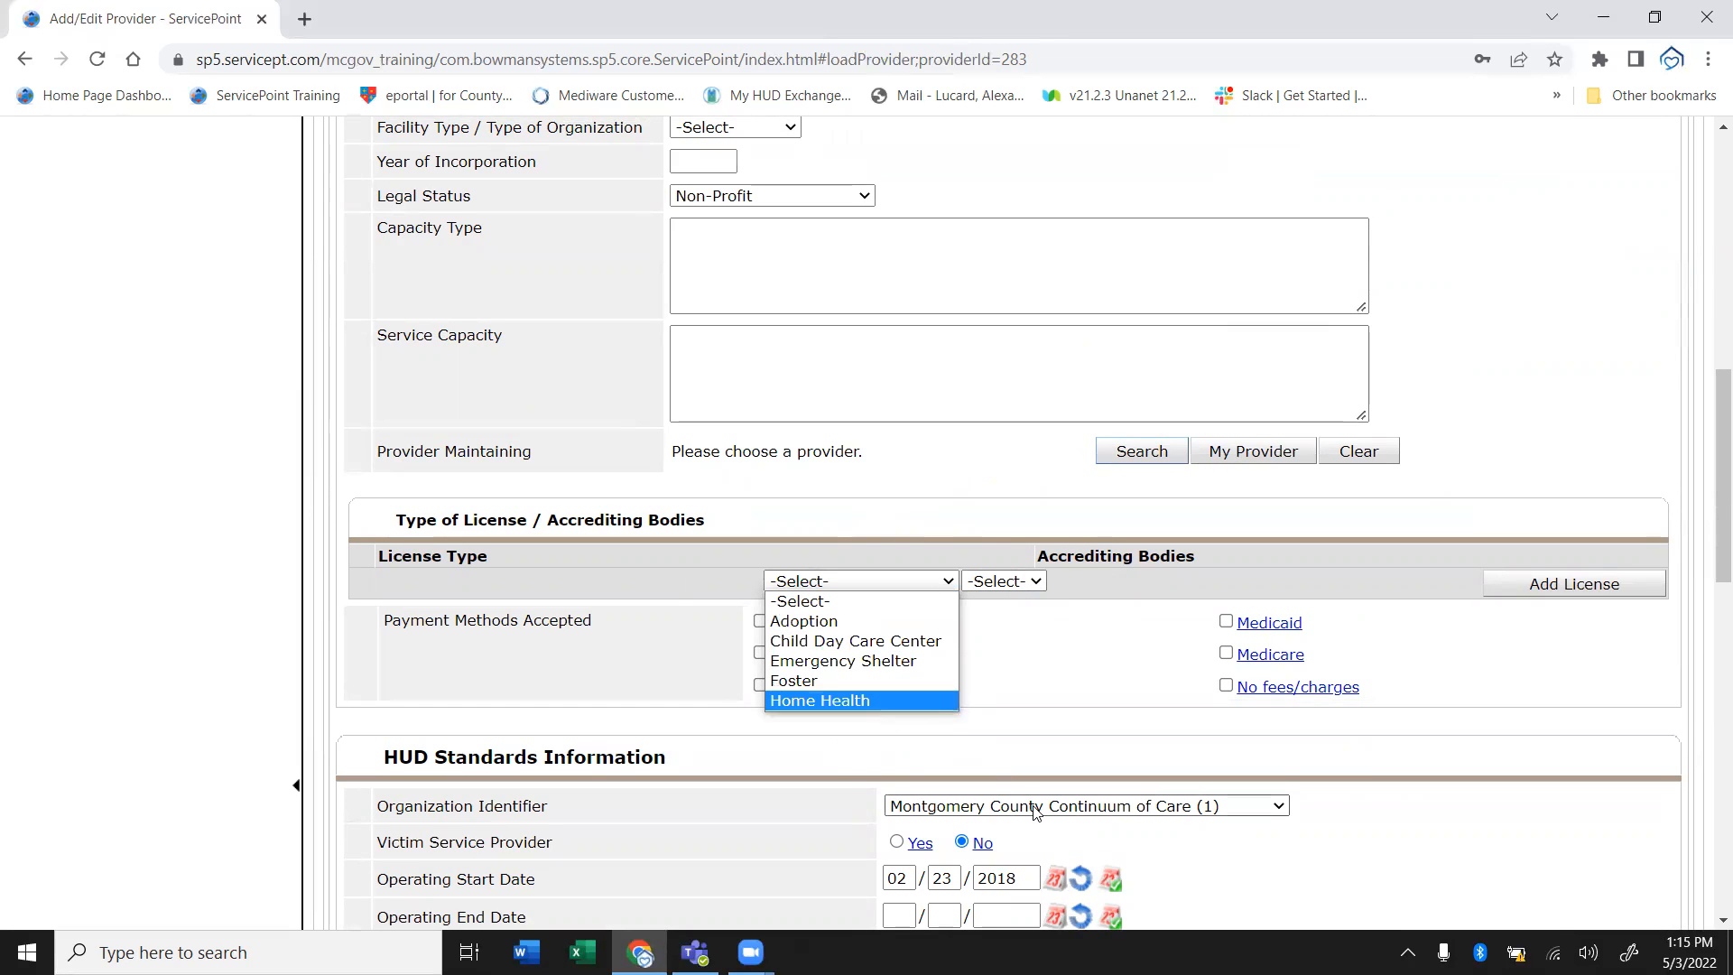
{"action": "left_click", "coordinate": [1101, 685]}
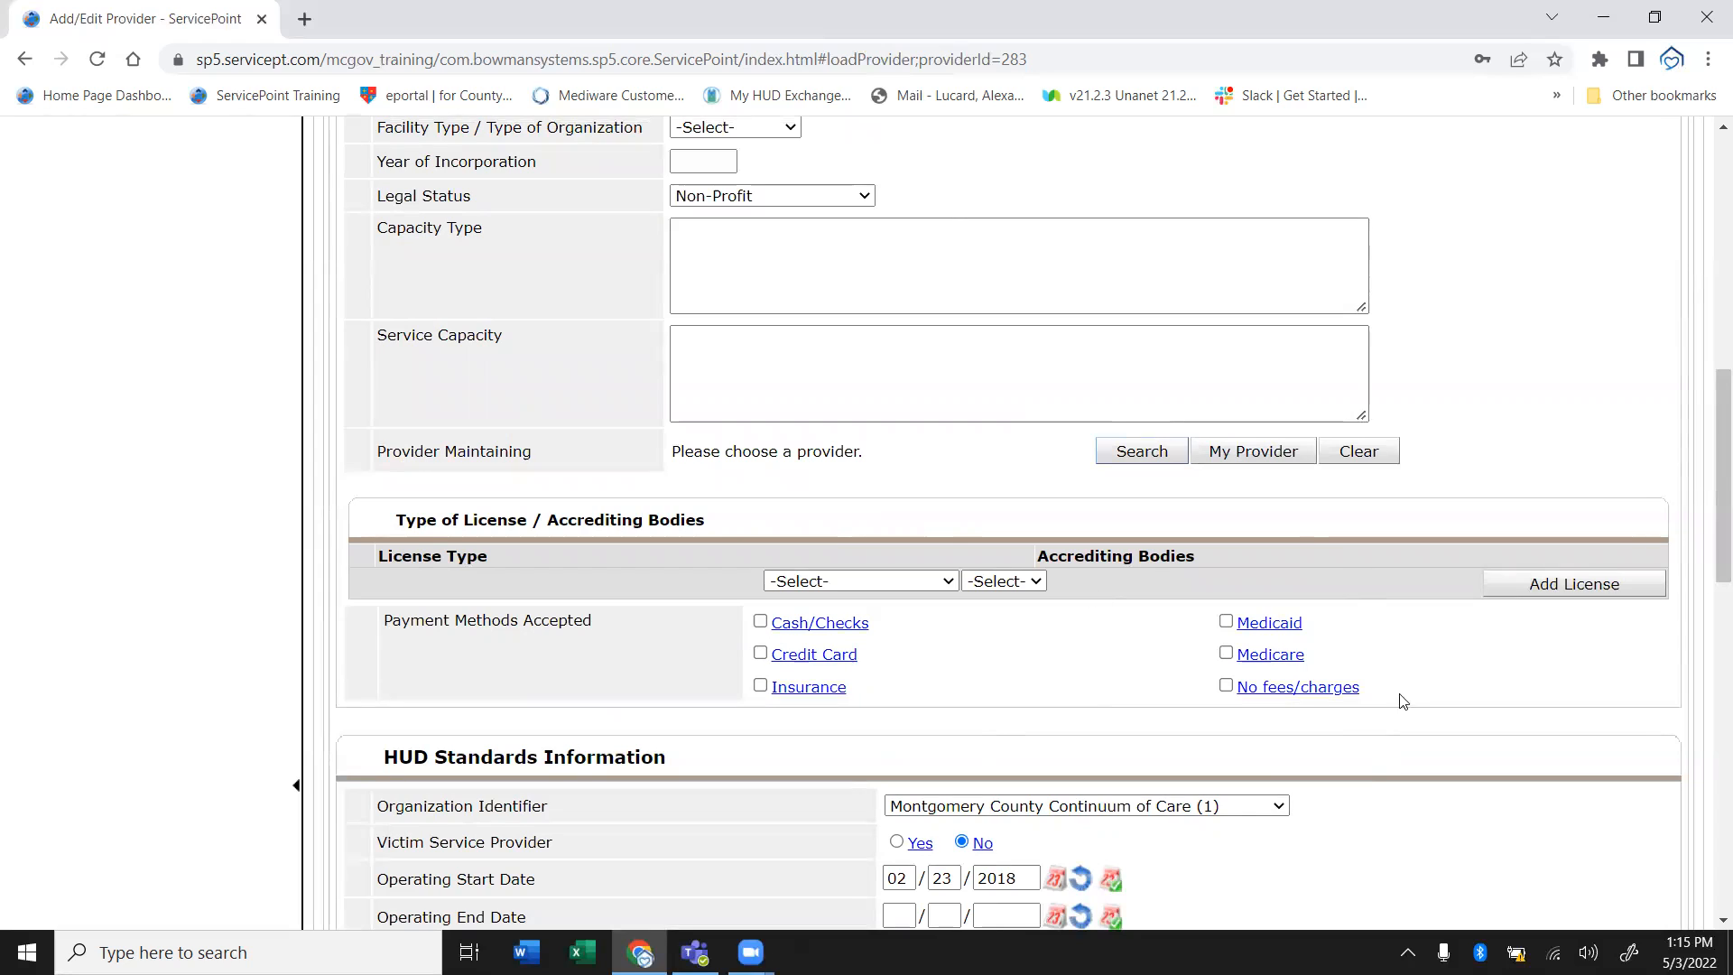
{"action": "left_click", "coordinate": [1229, 688]}
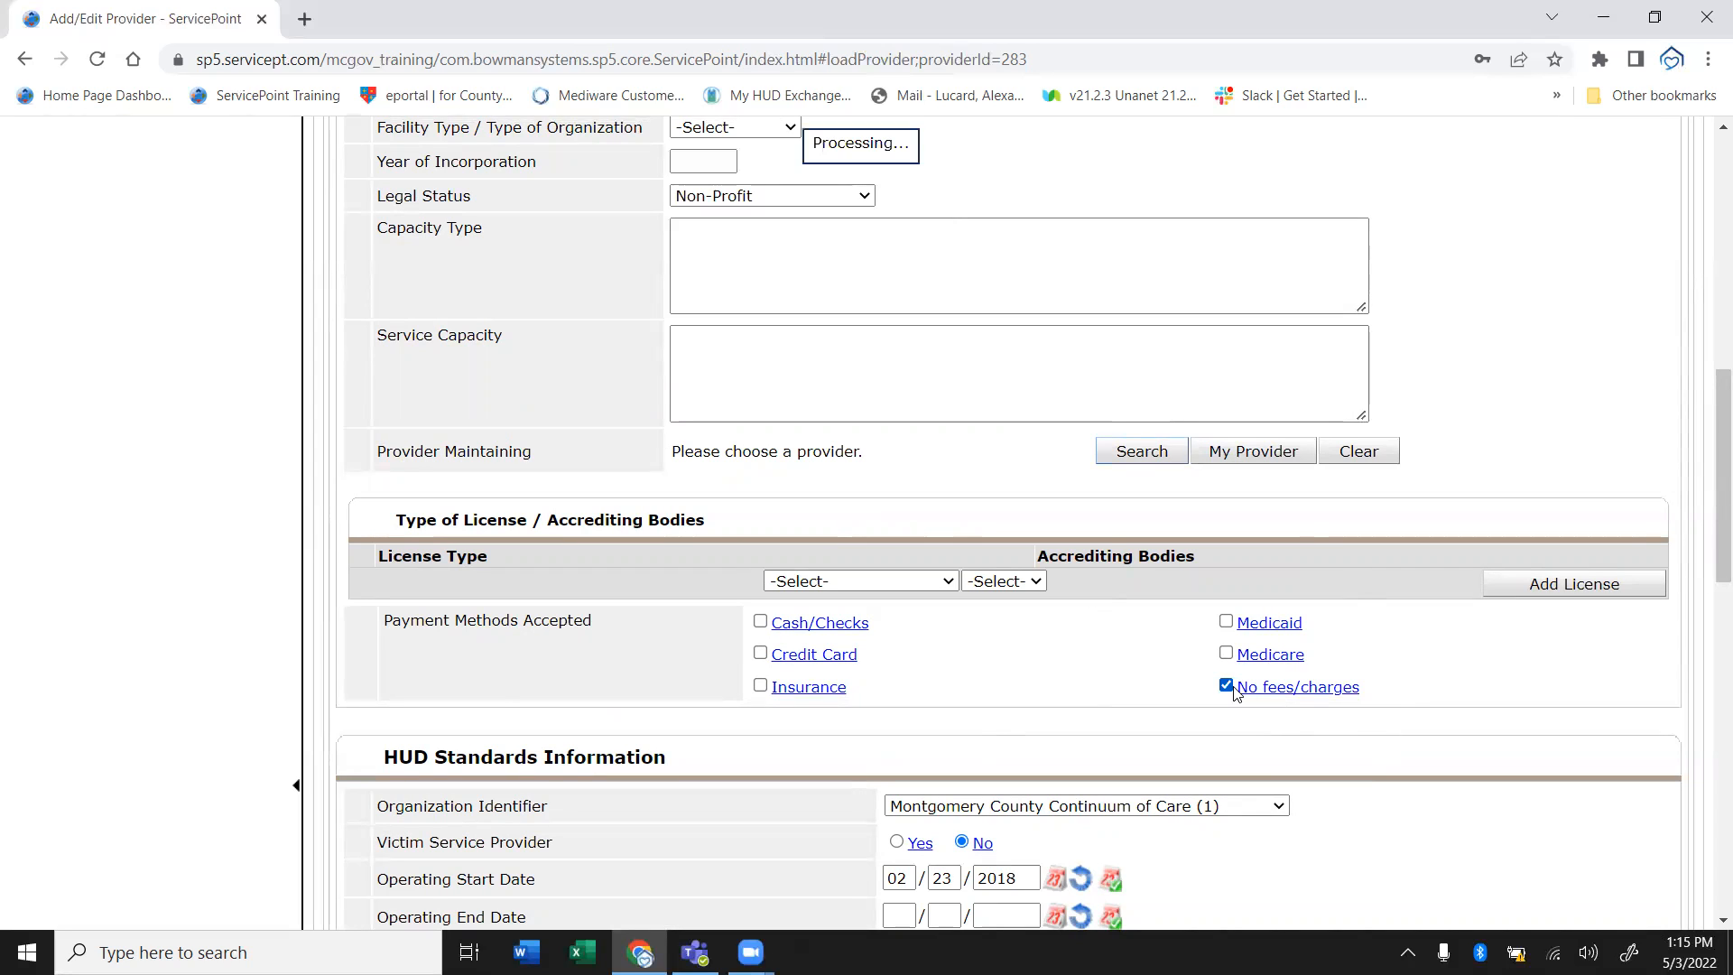
Turn the provider's AIRS Compliant setting off and back on twice to show its effect on the AIRS section
{"action": "left_click_drag", "start_coordinate": [1718, 502], "coordinate": [1702, 349]}
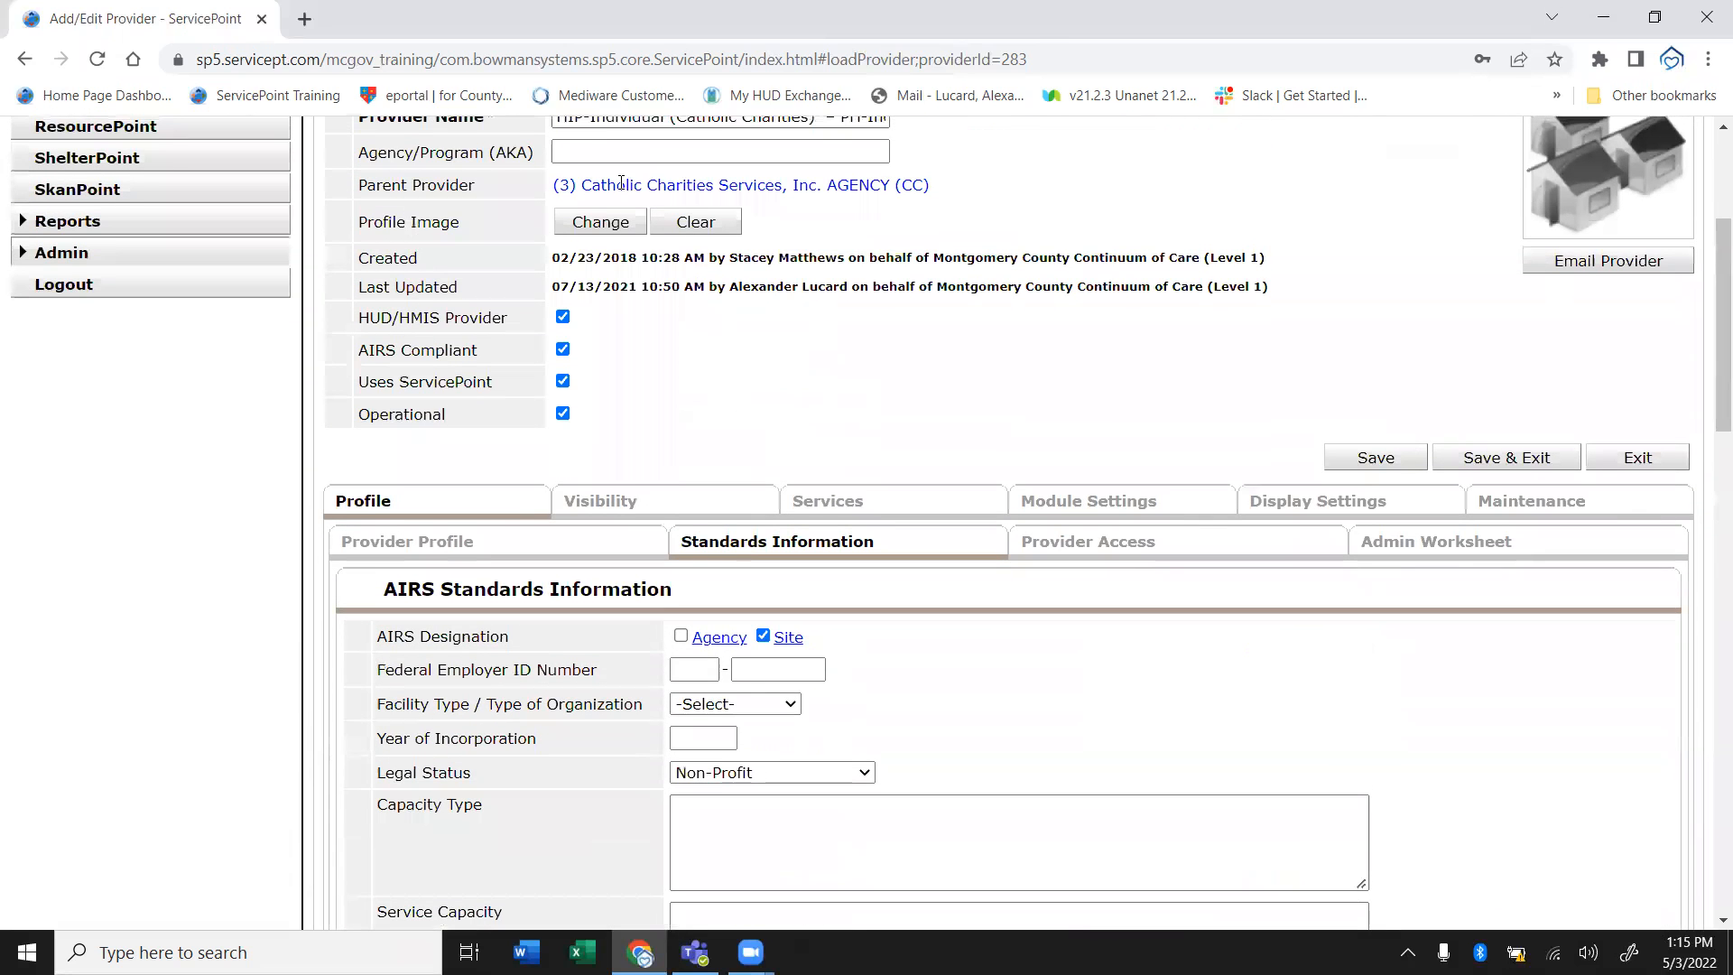
{"action": "left_click", "coordinate": [563, 349]}
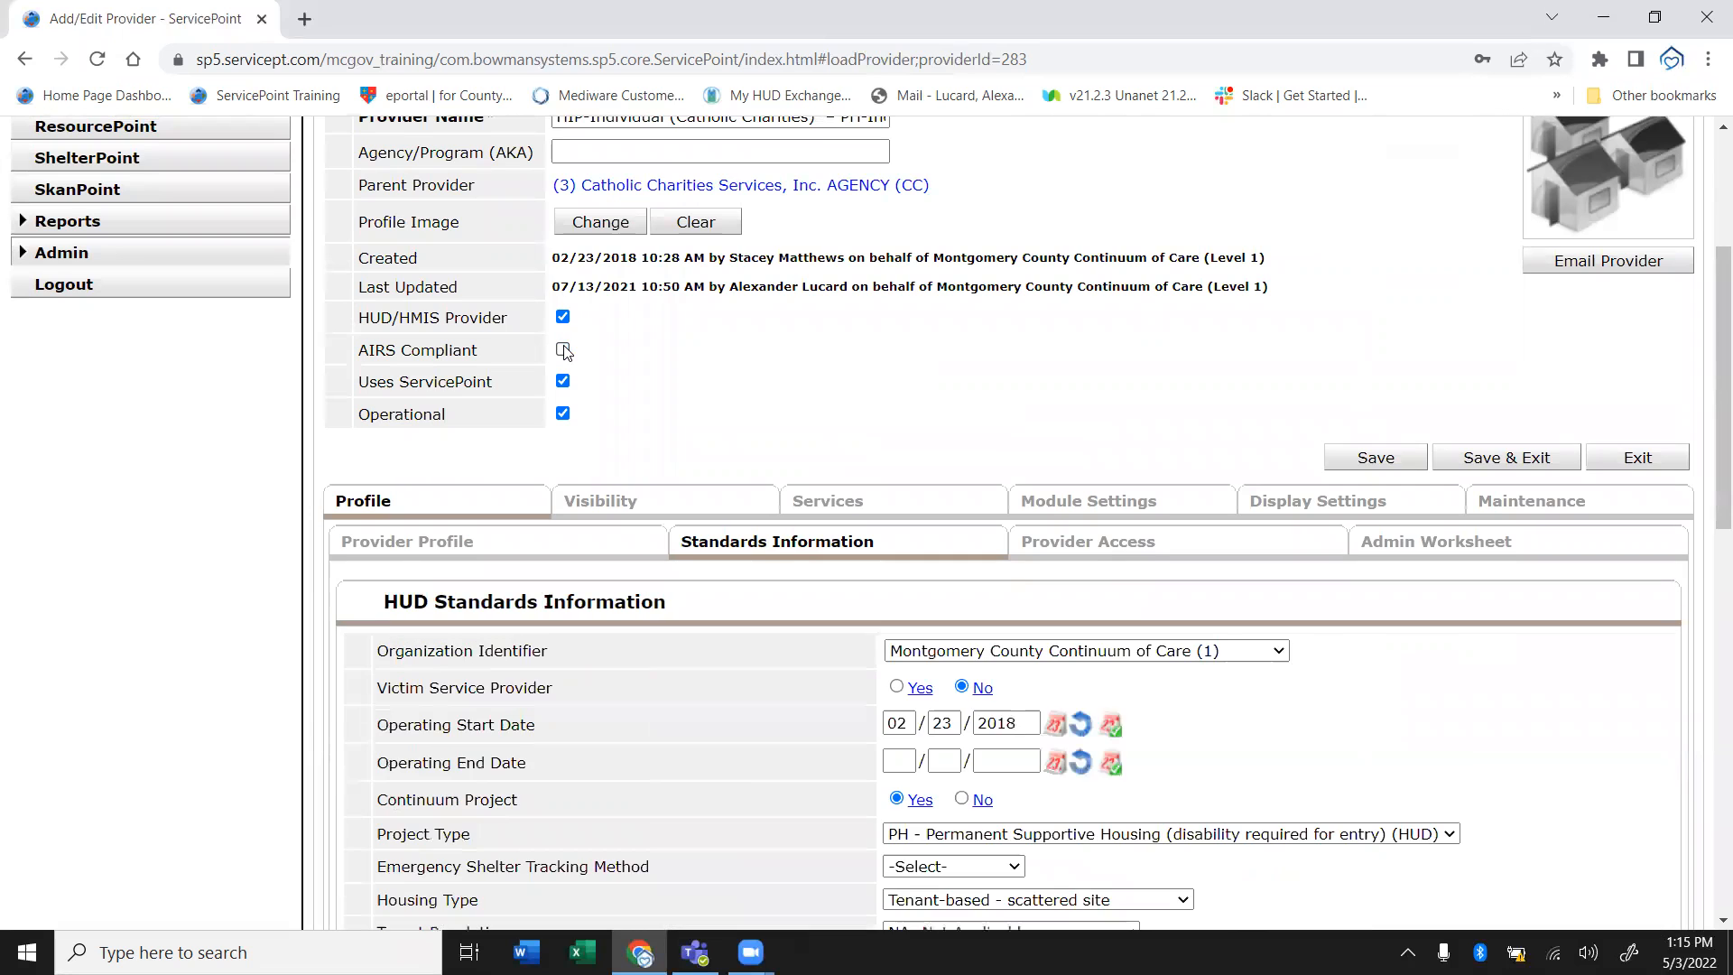
{"action": "left_click", "coordinate": [563, 350]}
{"action": "left_click", "coordinate": [562, 349]}
{"action": "left_click", "coordinate": [564, 350]}
Examine the AIRS and HUD Standards Information sections, including project type, housing type, target population and COC code
{"action": "left_click_drag", "start_coordinate": [1709, 388], "coordinate": [1708, 466]}
{"action": "scroll", "coordinate": [976, 657], "scroll_direction": "down", "scroll_amount": 14}
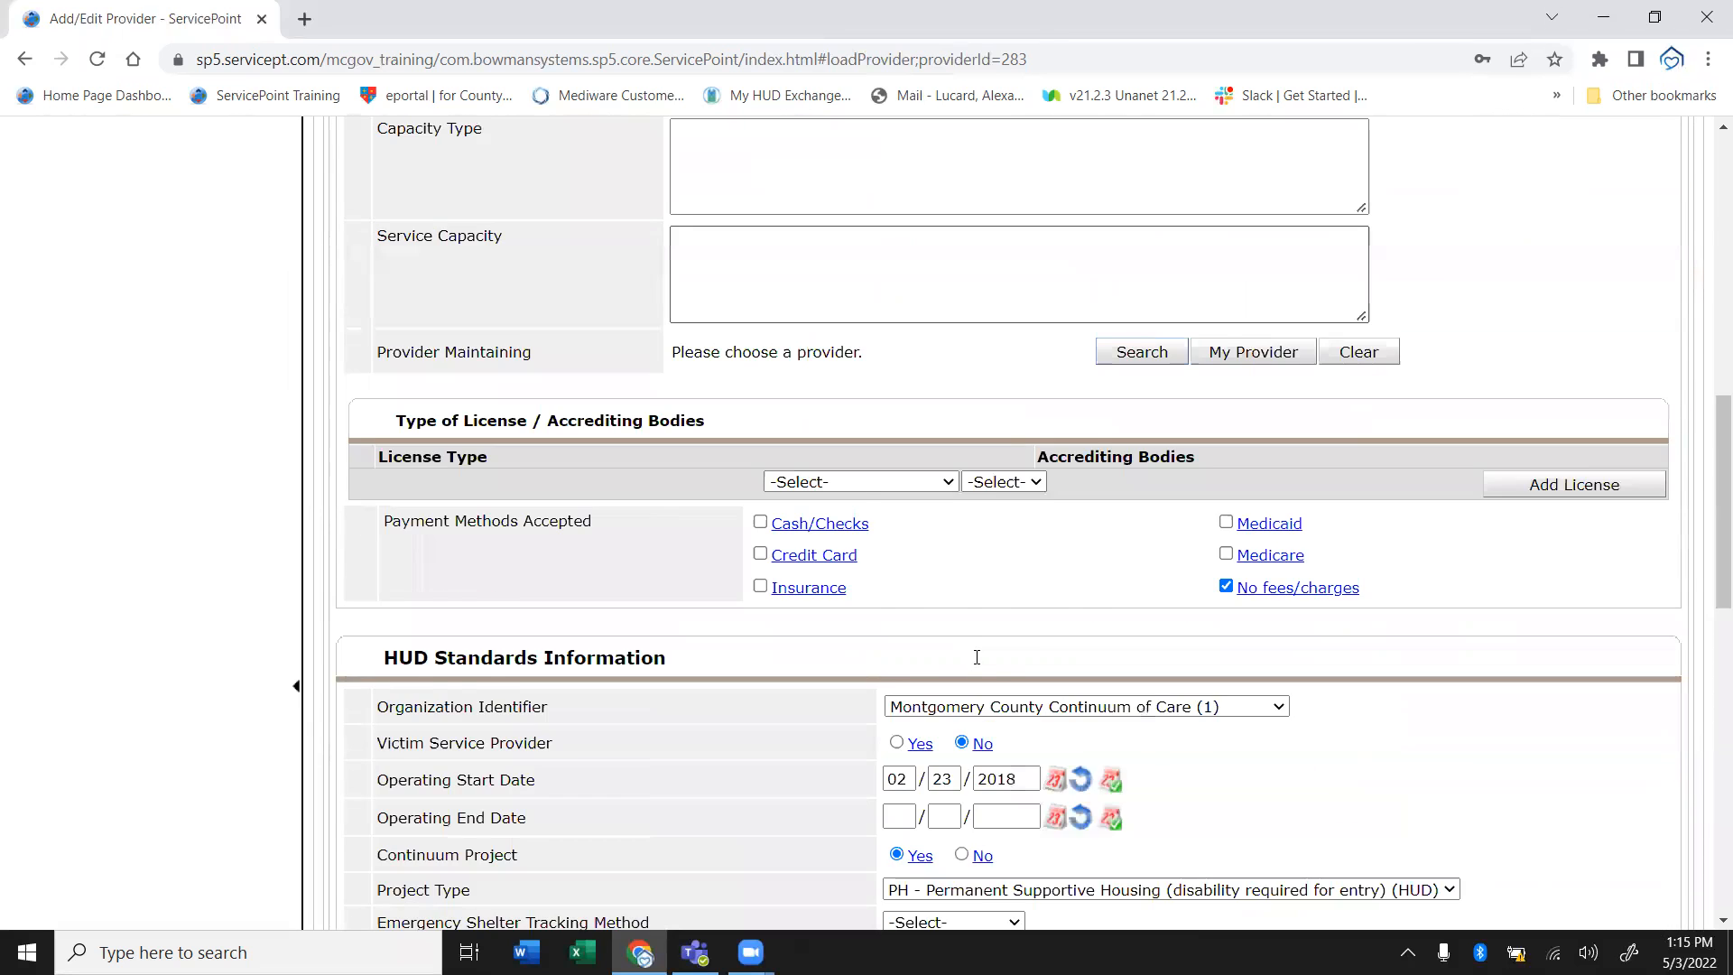
{"action": "scroll", "coordinate": [977, 657], "scroll_direction": "up", "scroll_amount": 1}
{"action": "scroll", "coordinate": [976, 656], "scroll_direction": "down", "scroll_amount": 1}
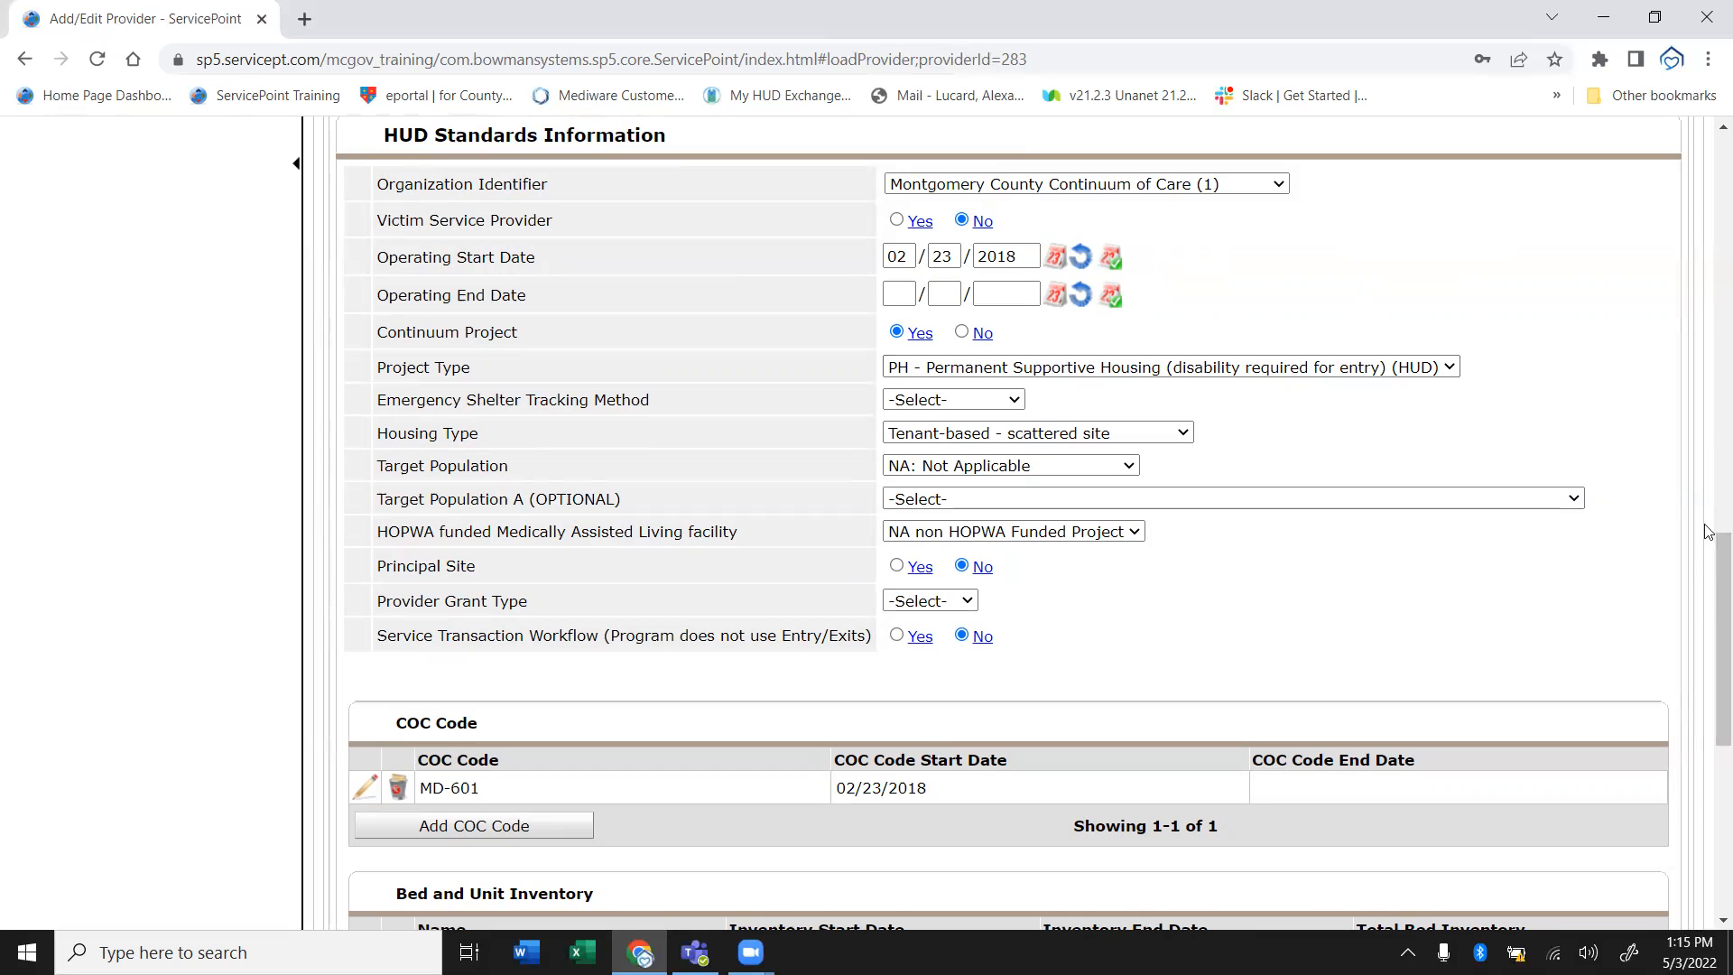
{"action": "left_click_drag", "start_coordinate": [1708, 604], "coordinate": [1683, 295]}
{"action": "scroll", "coordinate": [1683, 295], "scroll_direction": "down", "scroll_amount": 10}
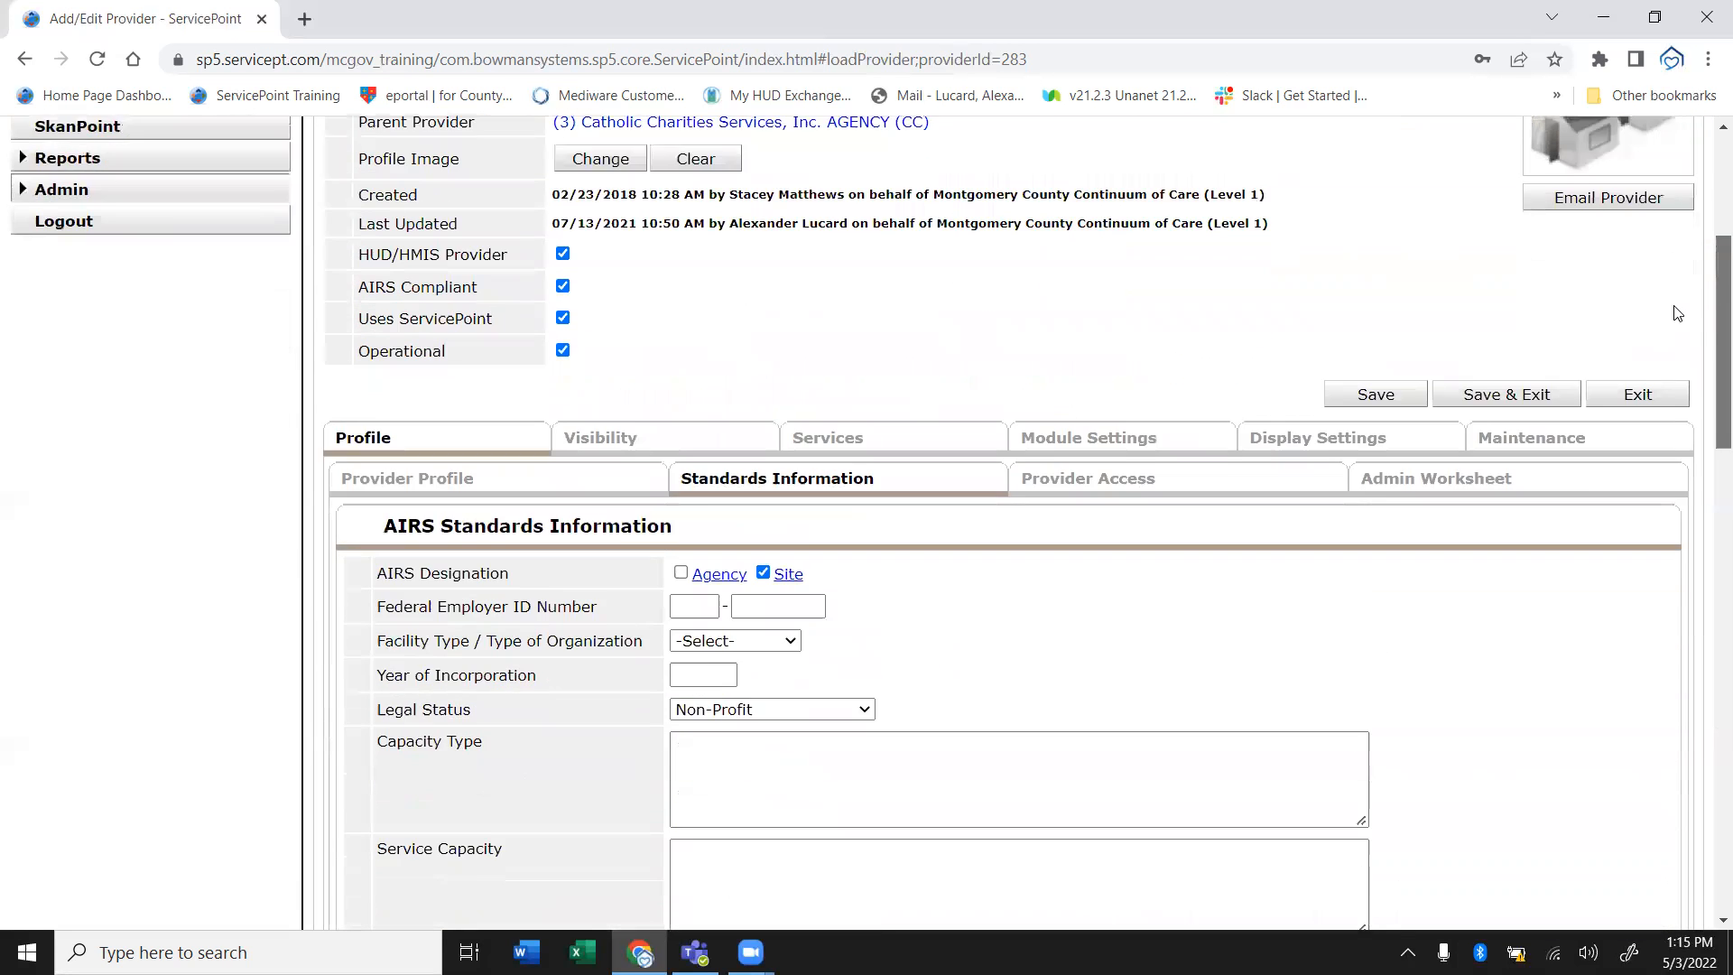
{"action": "scroll", "coordinate": [1638, 540], "scroll_direction": "down", "scroll_amount": 1}
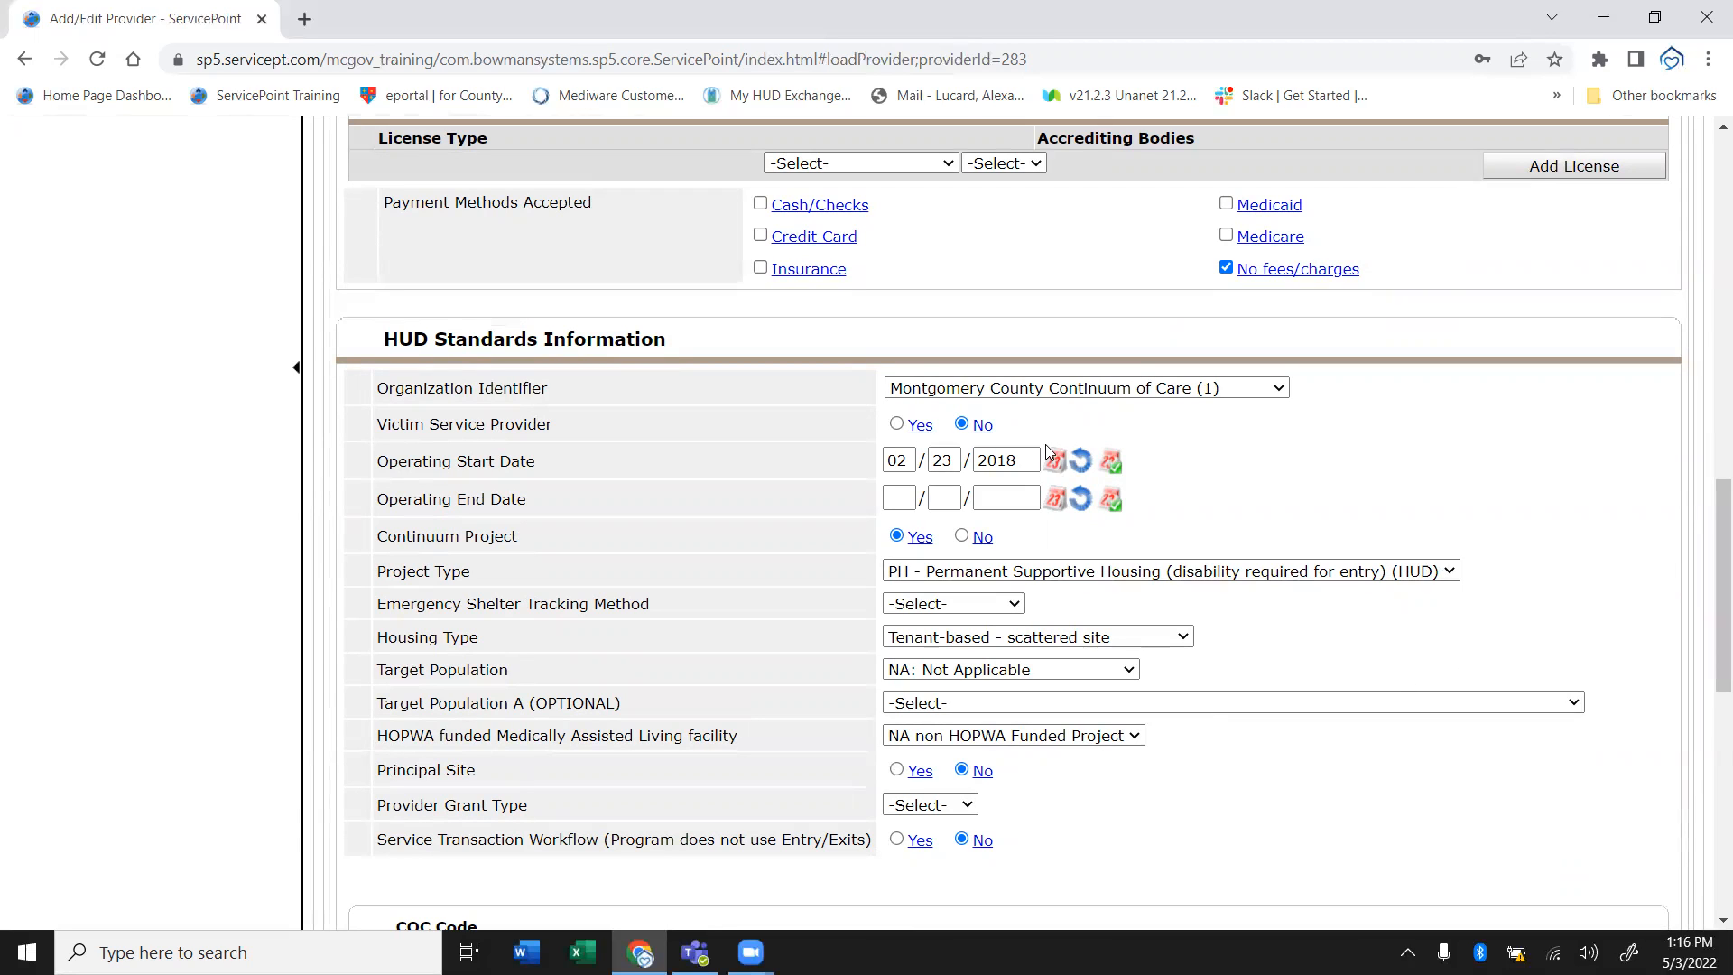
Inspect the Operating Start Date and Operating End Date fields in the HUD Standards Information
{"action": "left_click", "coordinate": [900, 499]}
{"action": "left_click", "coordinate": [948, 495]}
{"action": "key", "text": "Tab"}
{"action": "left_click", "coordinate": [914, 497]}
{"action": "left_click", "coordinate": [944, 498]}
{"action": "left_click", "coordinate": [989, 499]}
{"action": "left_click", "coordinate": [898, 458]}
{"action": "left_click_drag", "start_coordinate": [1018, 460], "coordinate": [990, 458]}
{"action": "left_click", "coordinate": [990, 458]}
Try to set the Operating End Date to 10/01/2020 and dismiss the validation message
{"action": "left_click", "coordinate": [911, 493]}
{"action": "type", "text": "10012020"}
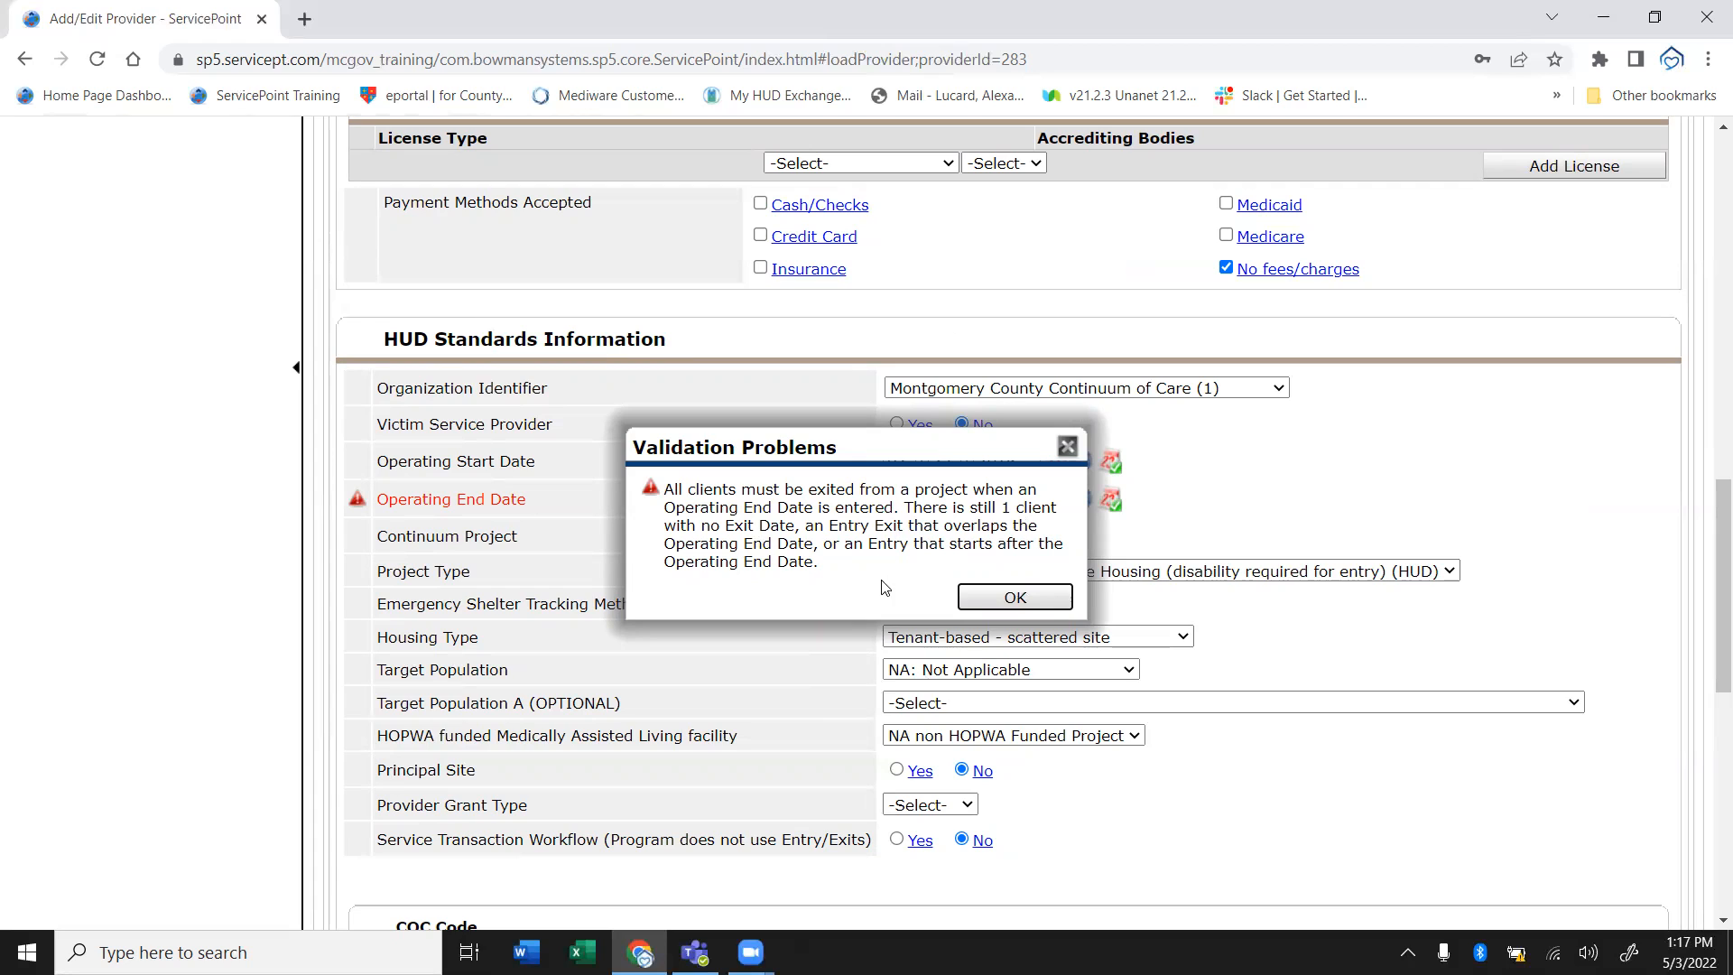
{"action": "left_click", "coordinate": [1010, 602]}
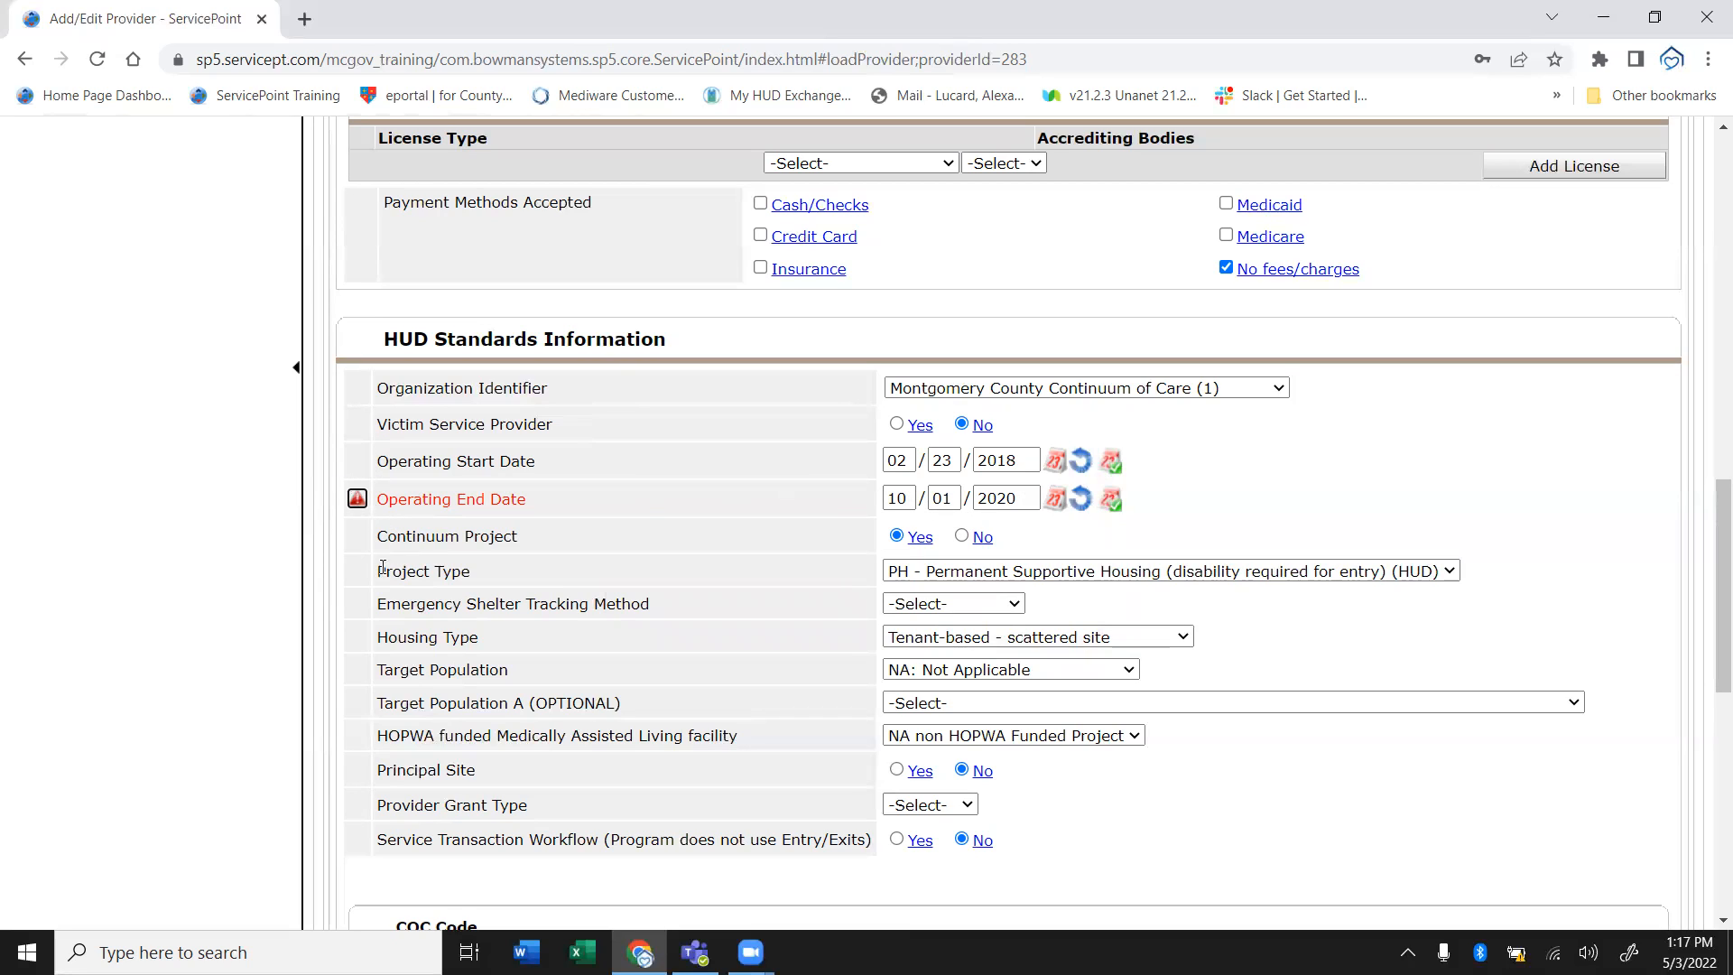
Try to change the Operating End Date's year to 2022 and dismiss the validation message
{"action": "left_click_drag", "start_coordinate": [913, 497], "coordinate": [898, 498]}
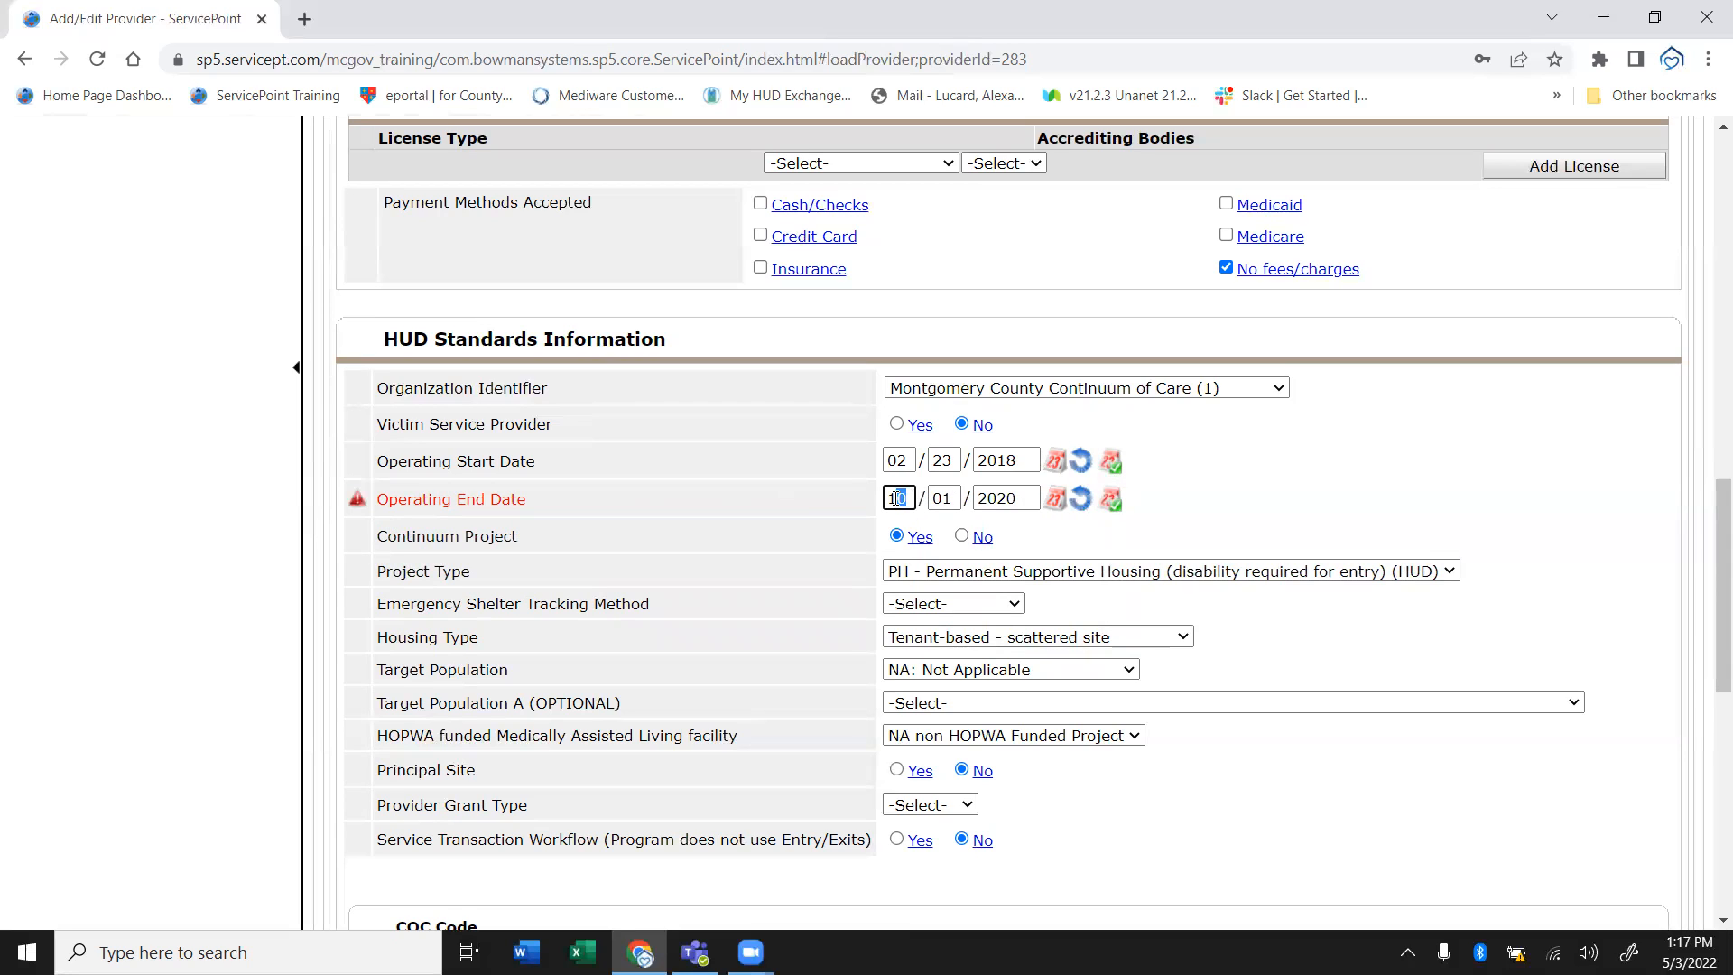
{"action": "double_click", "coordinate": [1025, 495]}
{"action": "type", "text": "2021"}
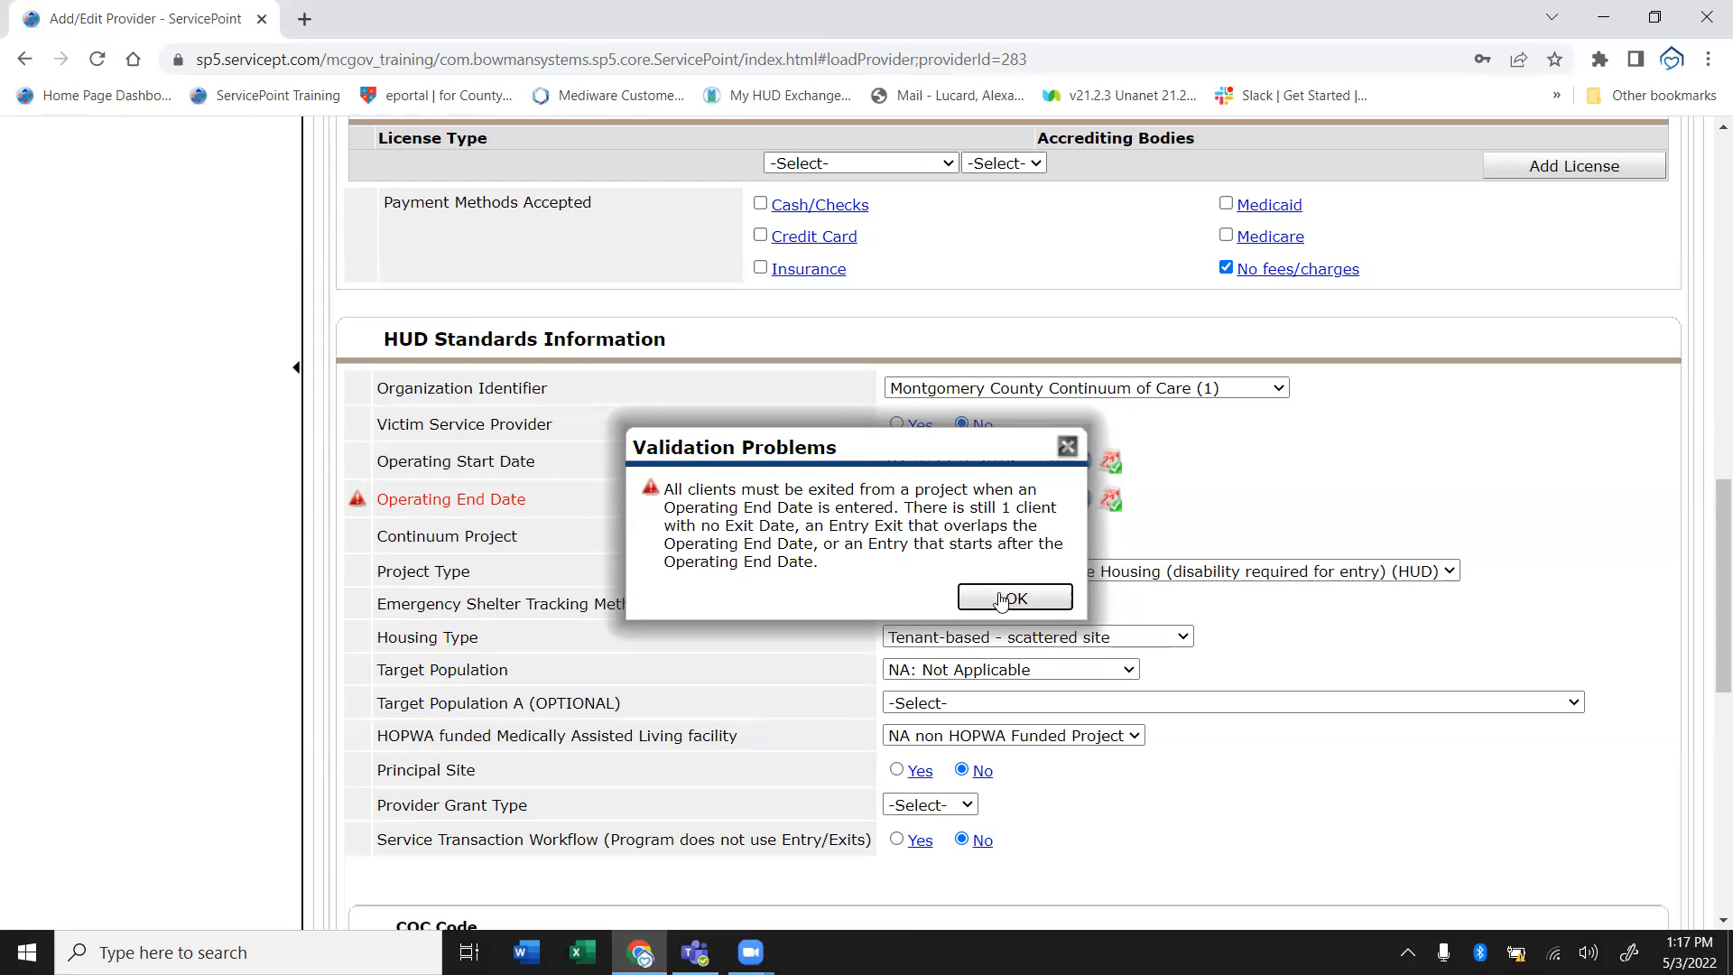
{"action": "left_click", "coordinate": [1000, 599]}
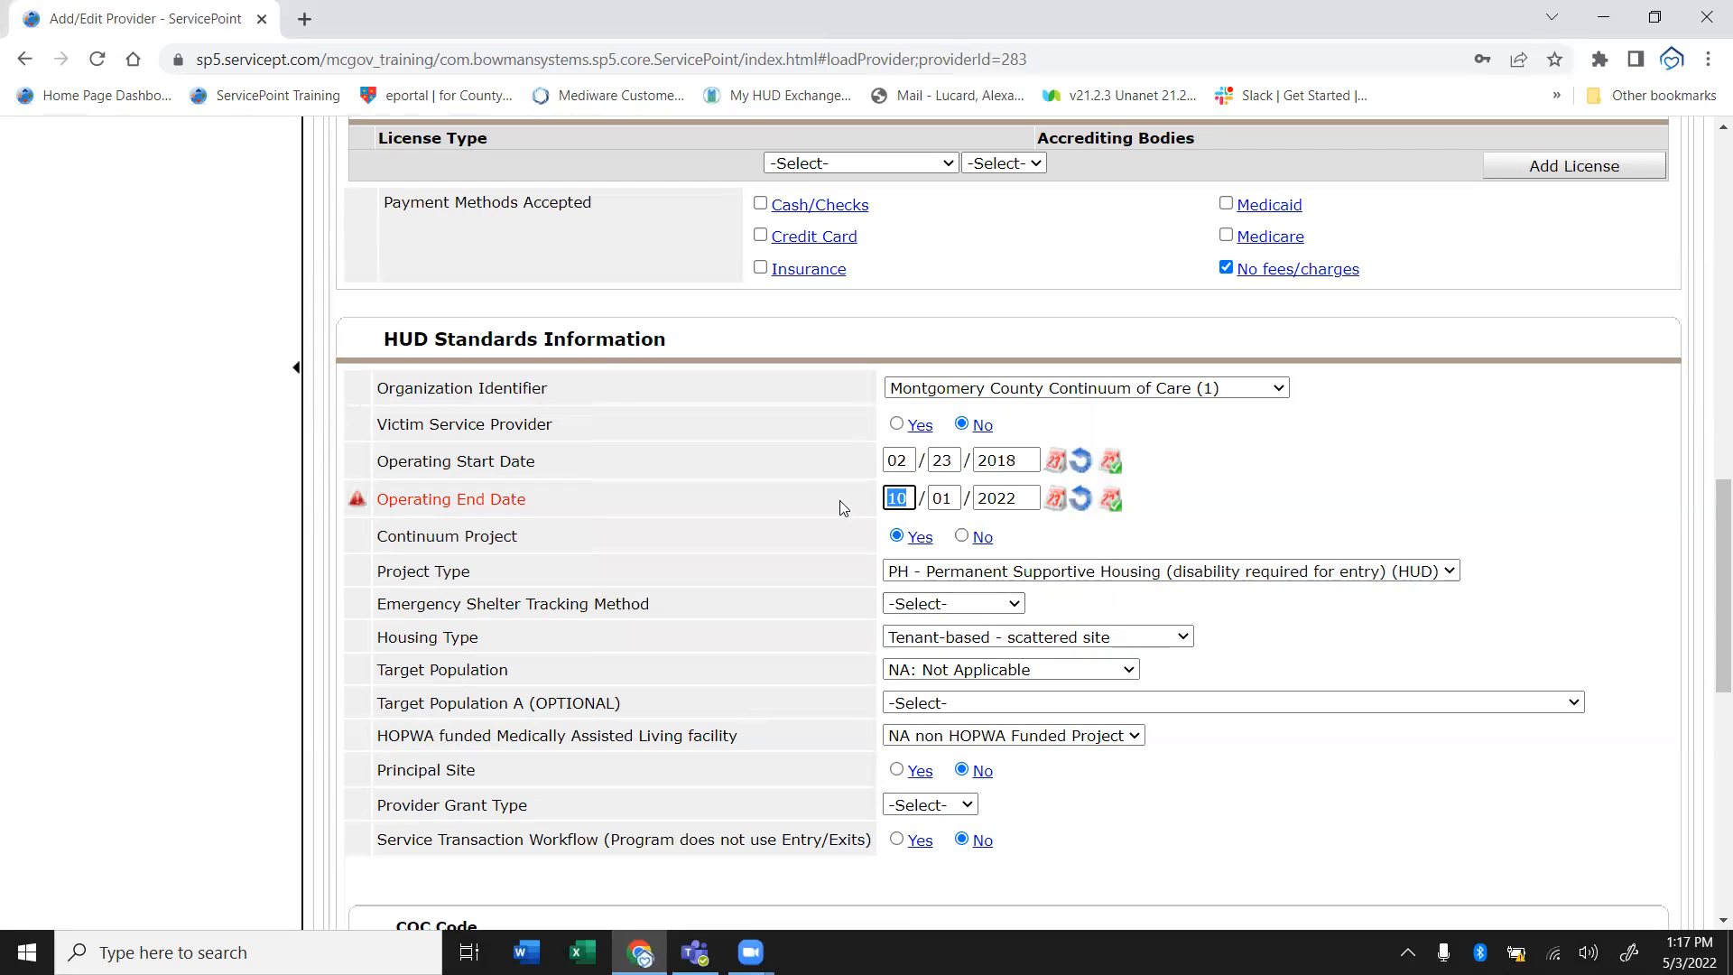
Clear the month, day and year of the Operating End Date, leaving the field blank
{"action": "key", "text": "BackSpace"}
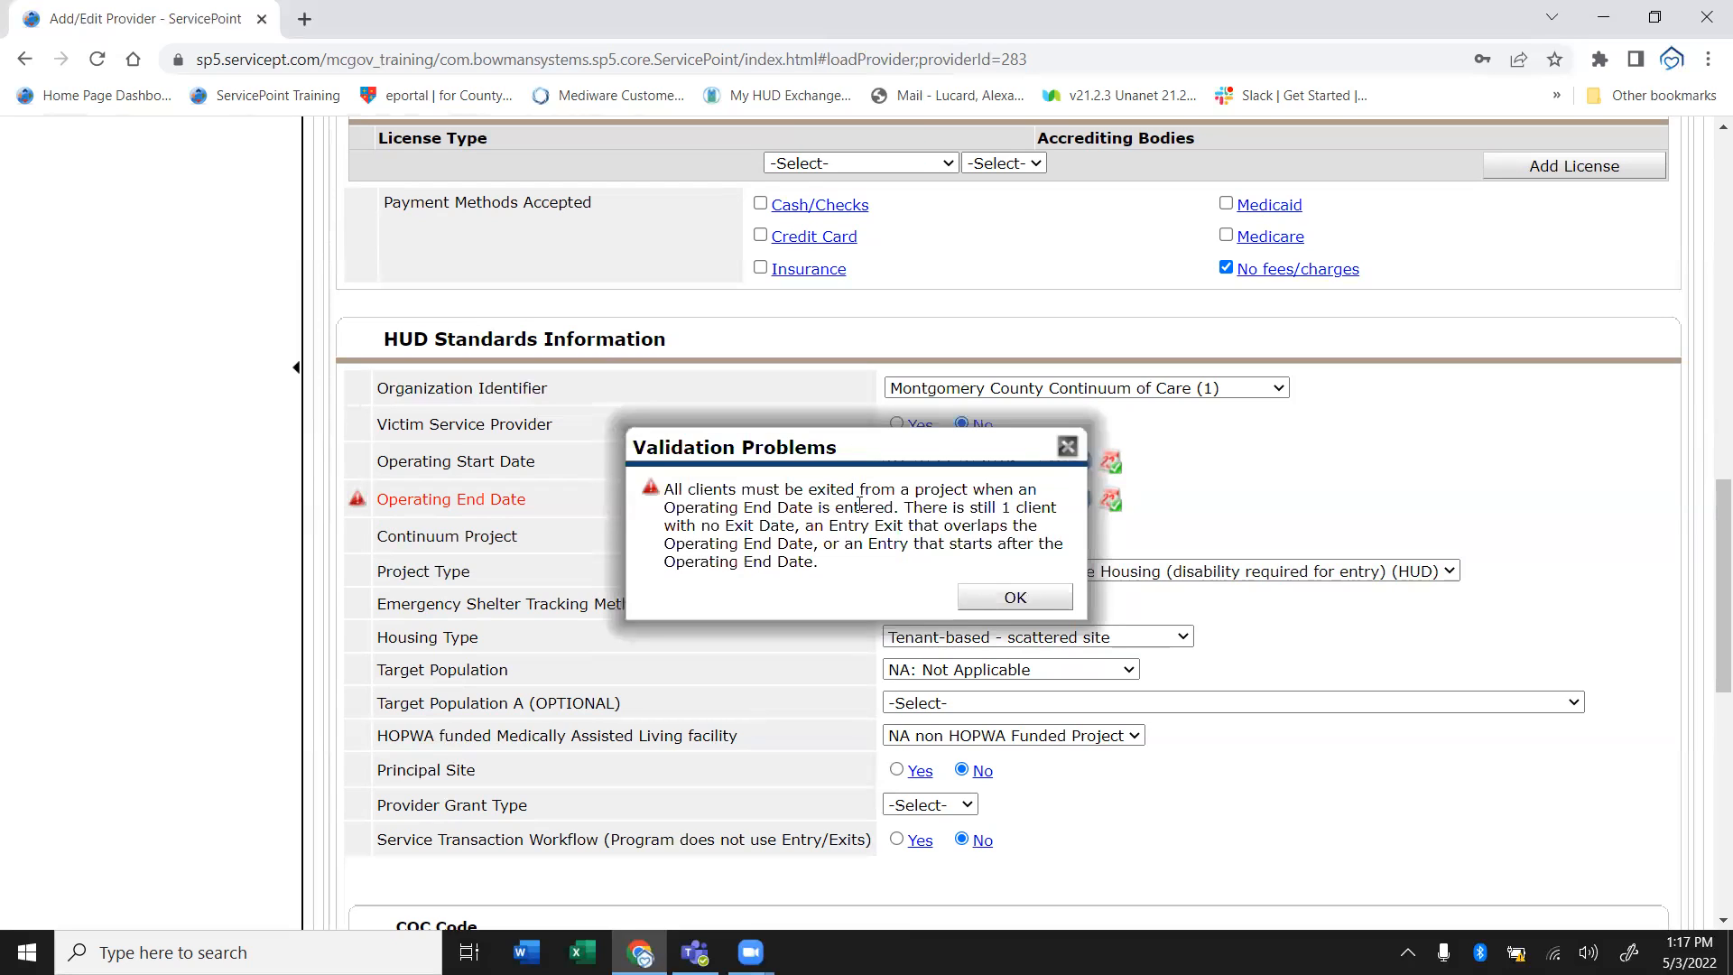
{"action": "left_click", "coordinate": [997, 601]}
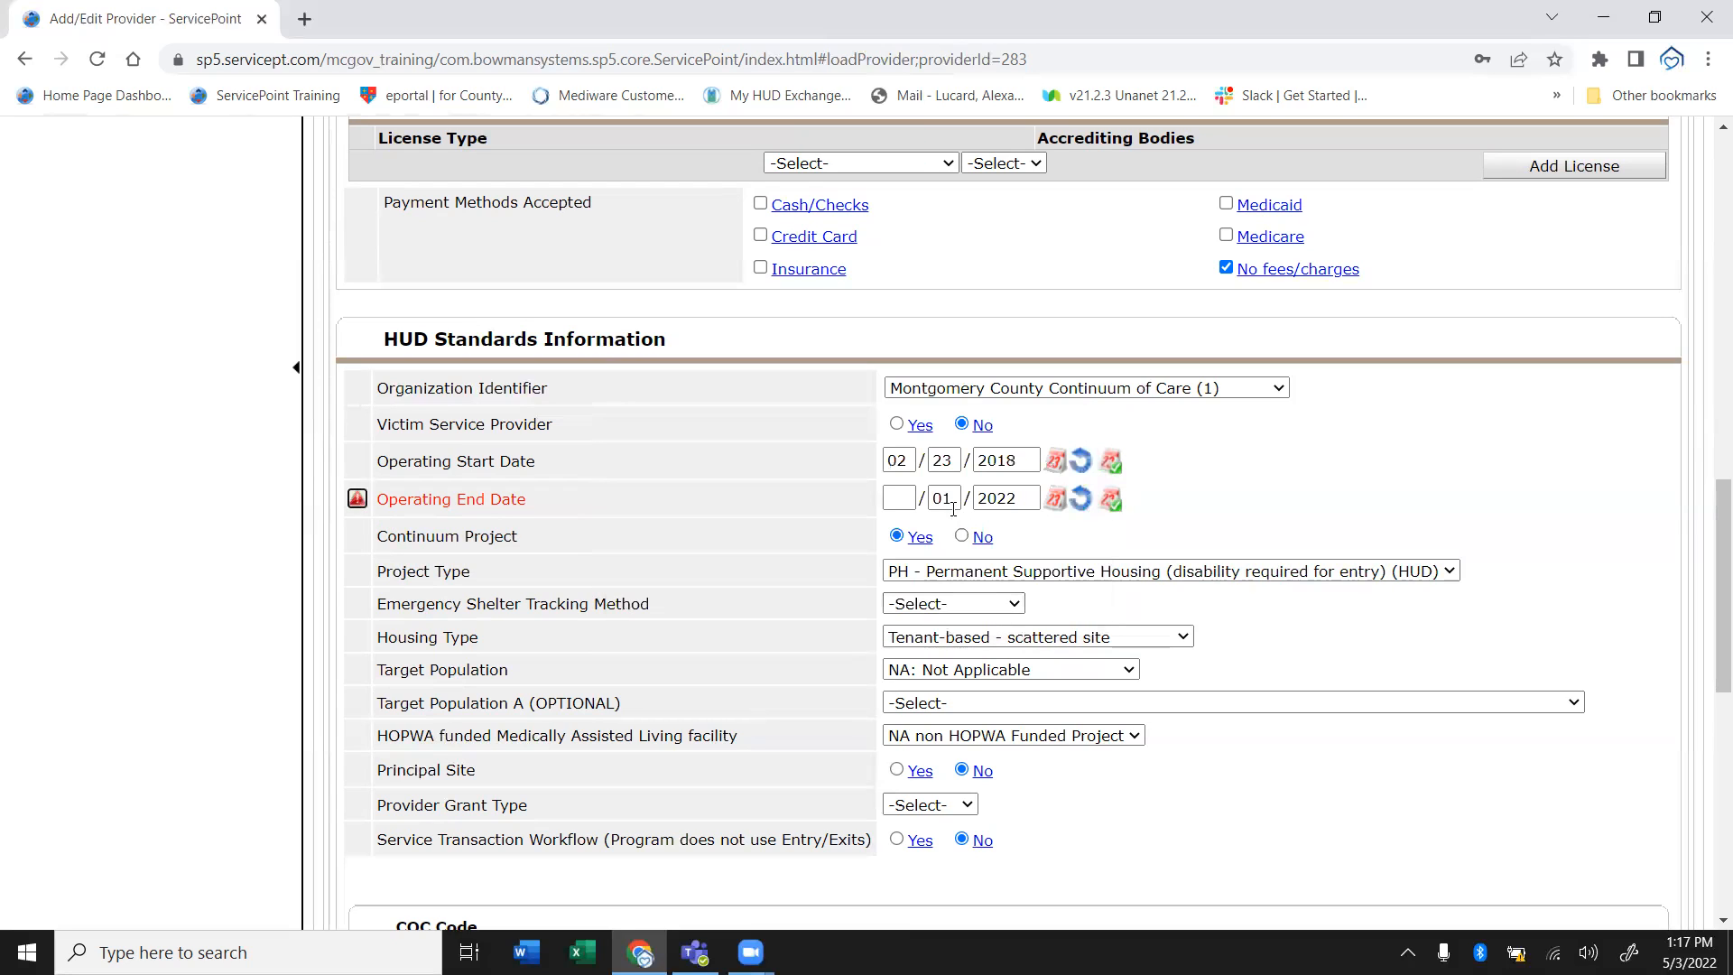
{"action": "key", "text": "BackSpace"}
{"action": "left_click", "coordinate": [888, 505]}
{"action": "left_click", "coordinate": [1014, 597]}
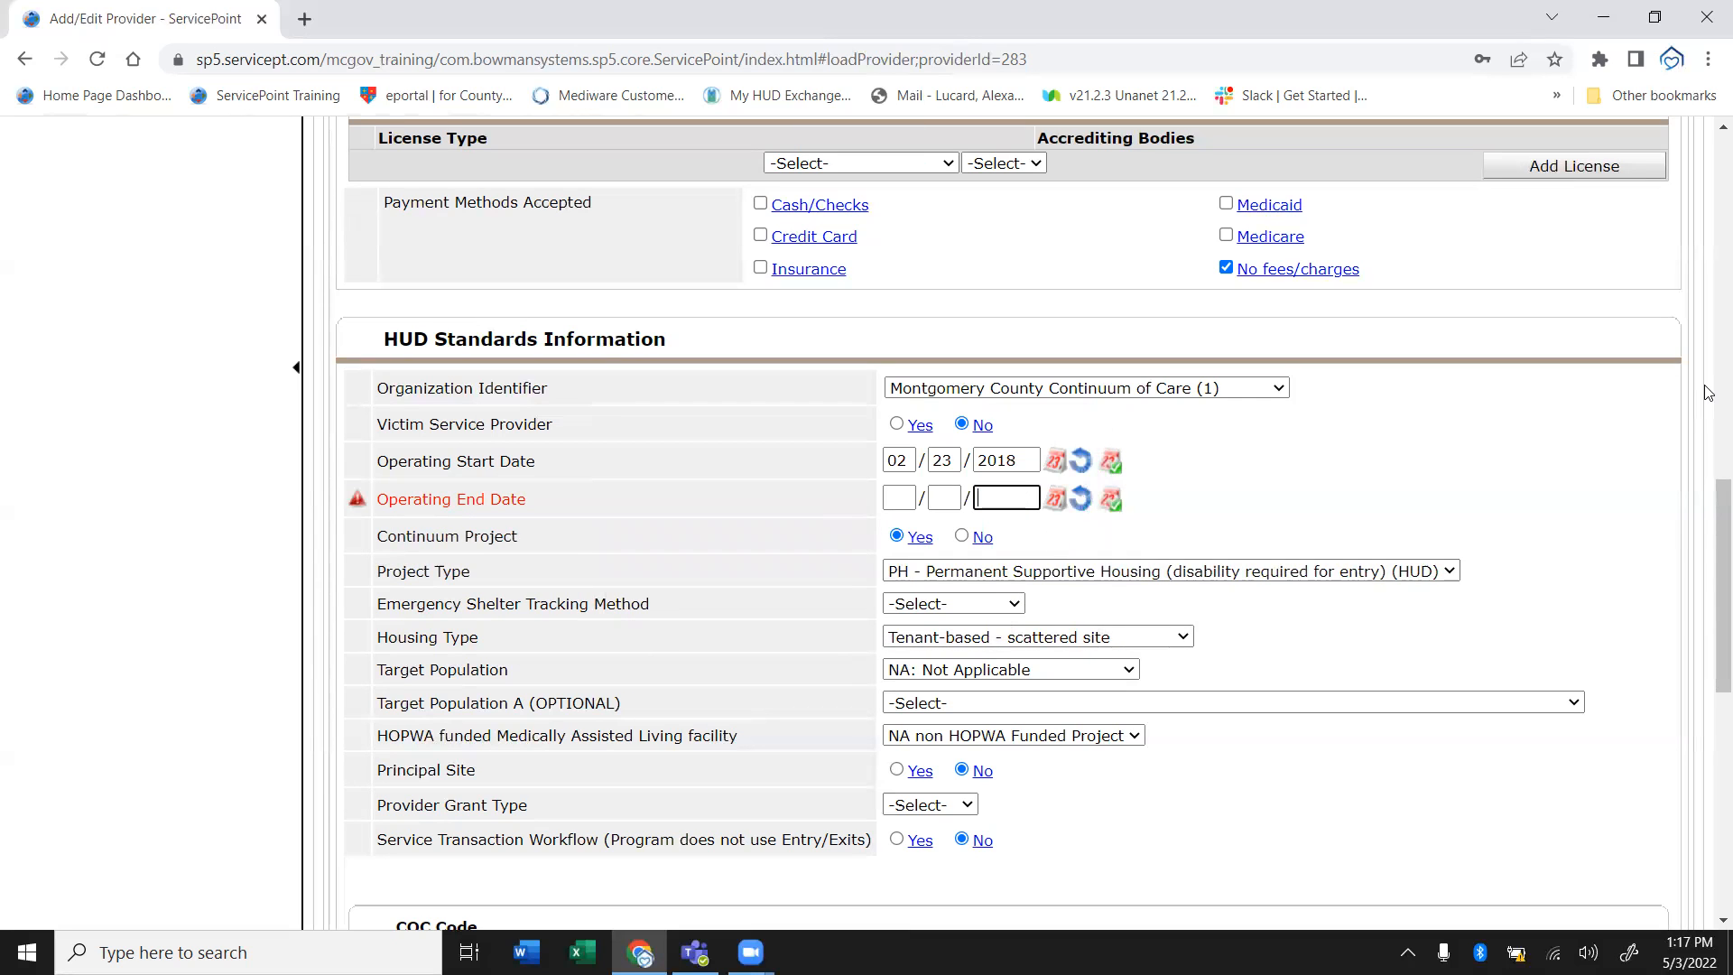
{"action": "scroll", "coordinate": [1707, 397], "scroll_direction": "up", "scroll_amount": 5}
{"action": "scroll", "coordinate": [1708, 397], "scroll_direction": "down", "scroll_amount": 3}
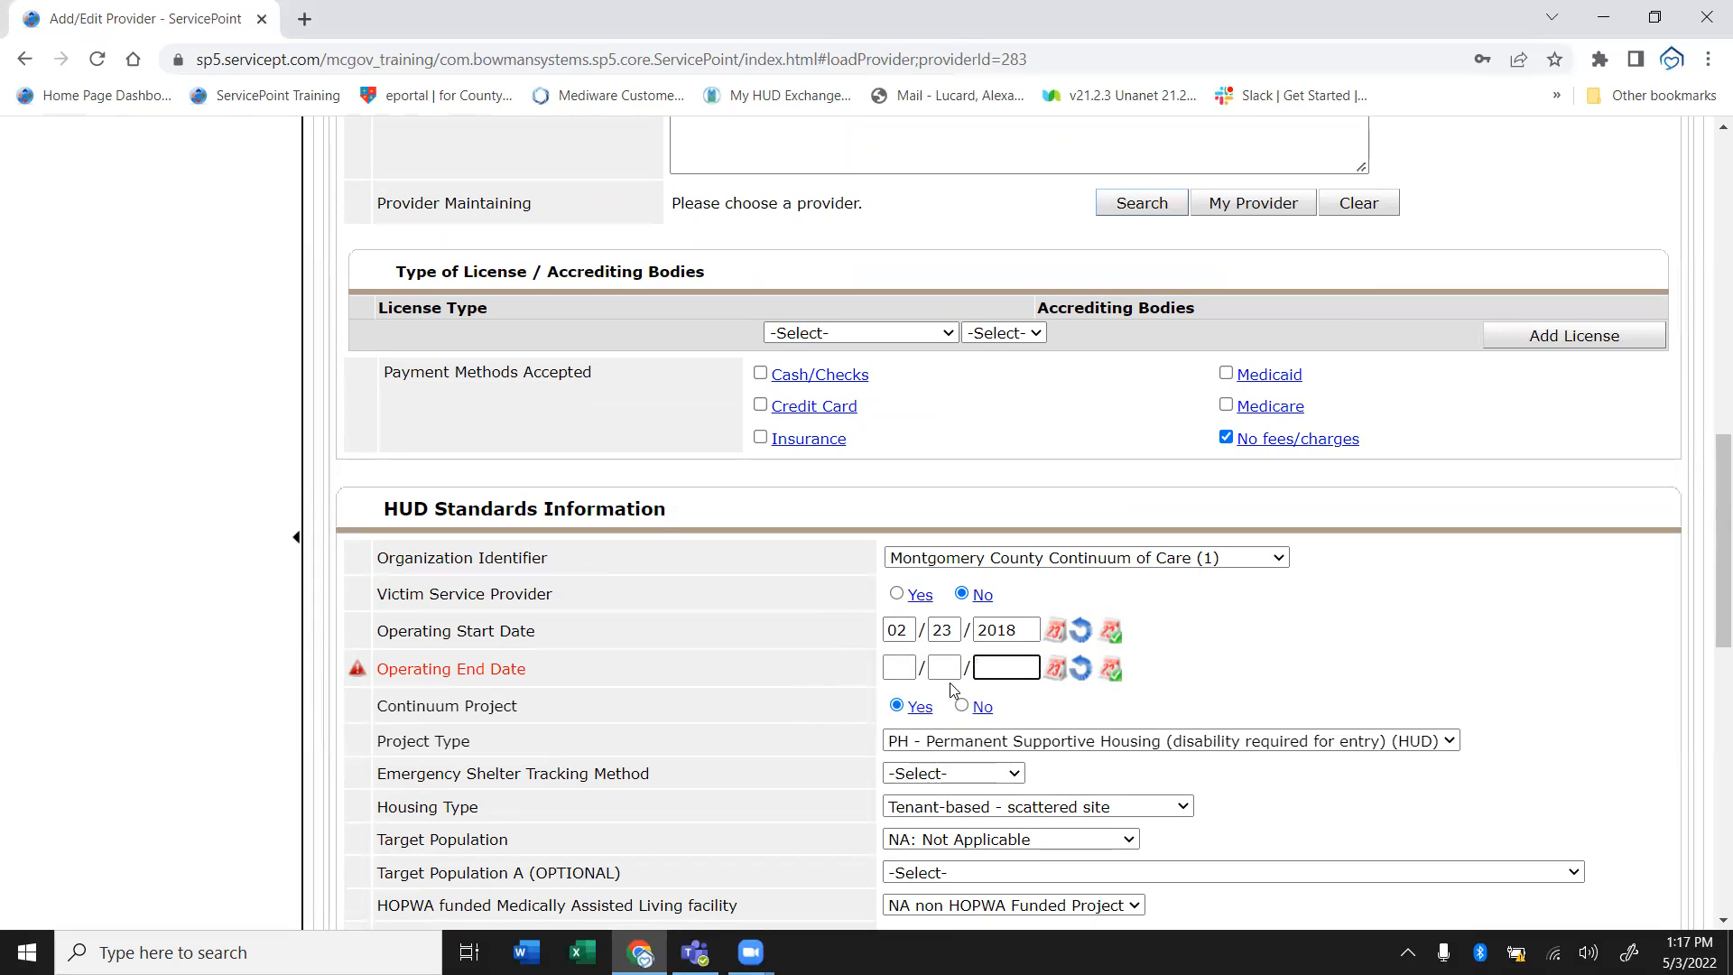
{"action": "left_click", "coordinate": [897, 668]}
{"action": "left_click", "coordinate": [944, 668]}
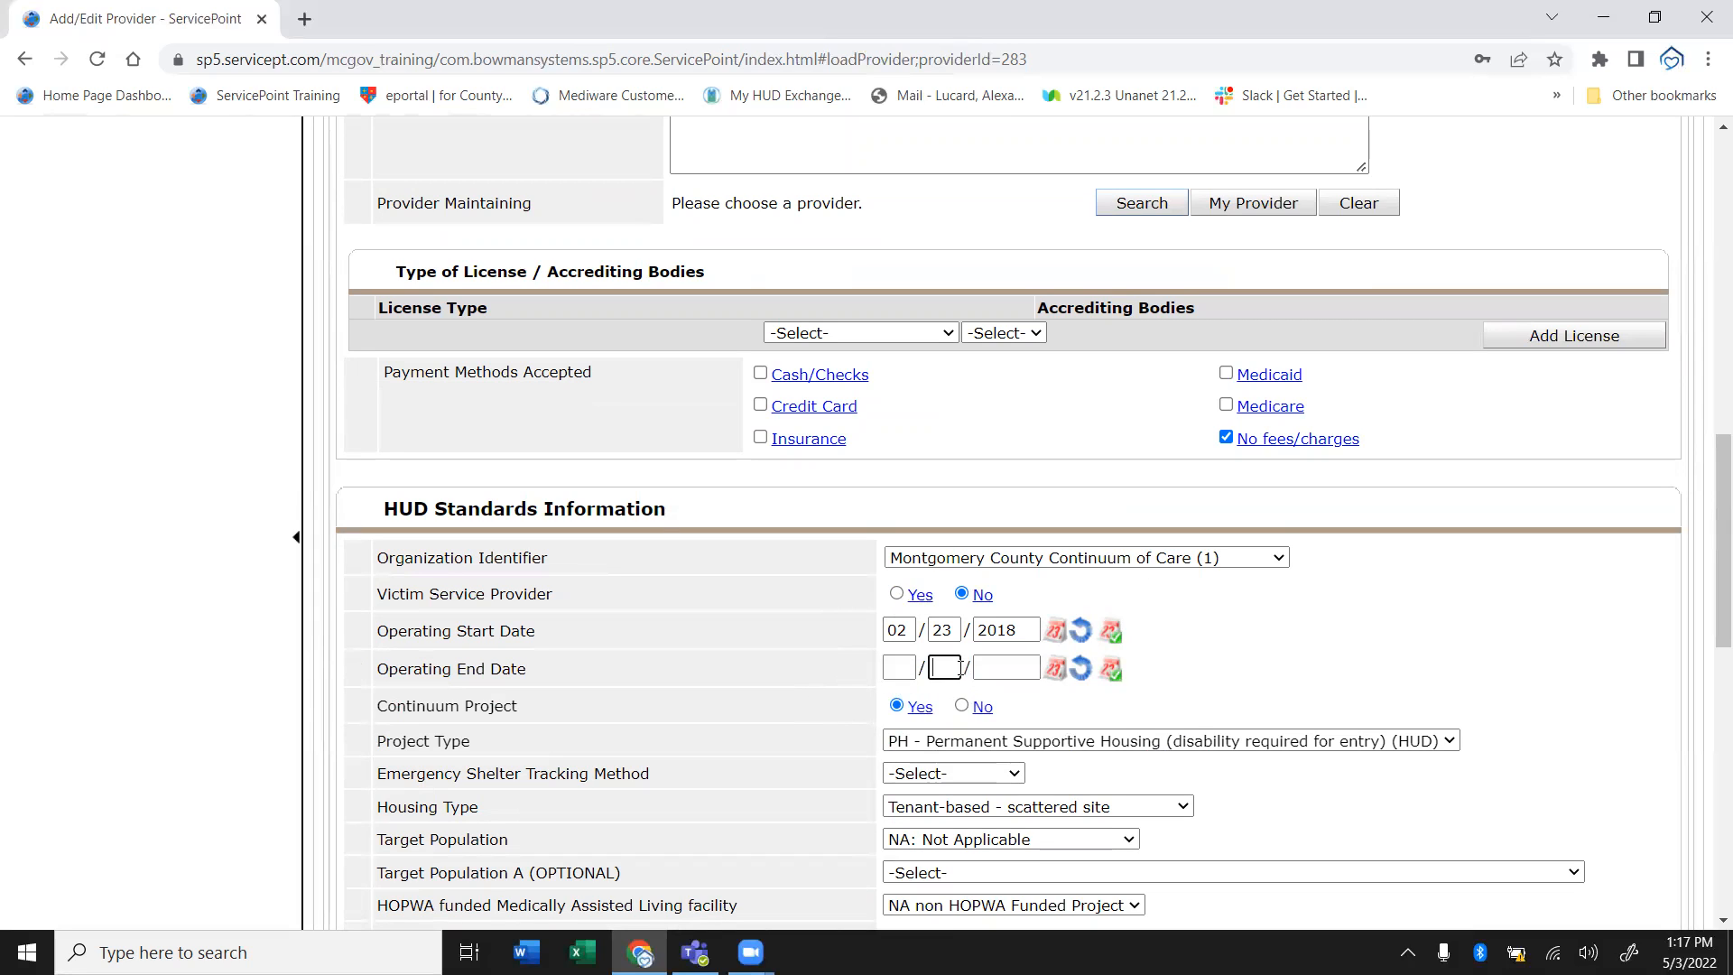
{"action": "left_click", "coordinate": [1007, 665]}
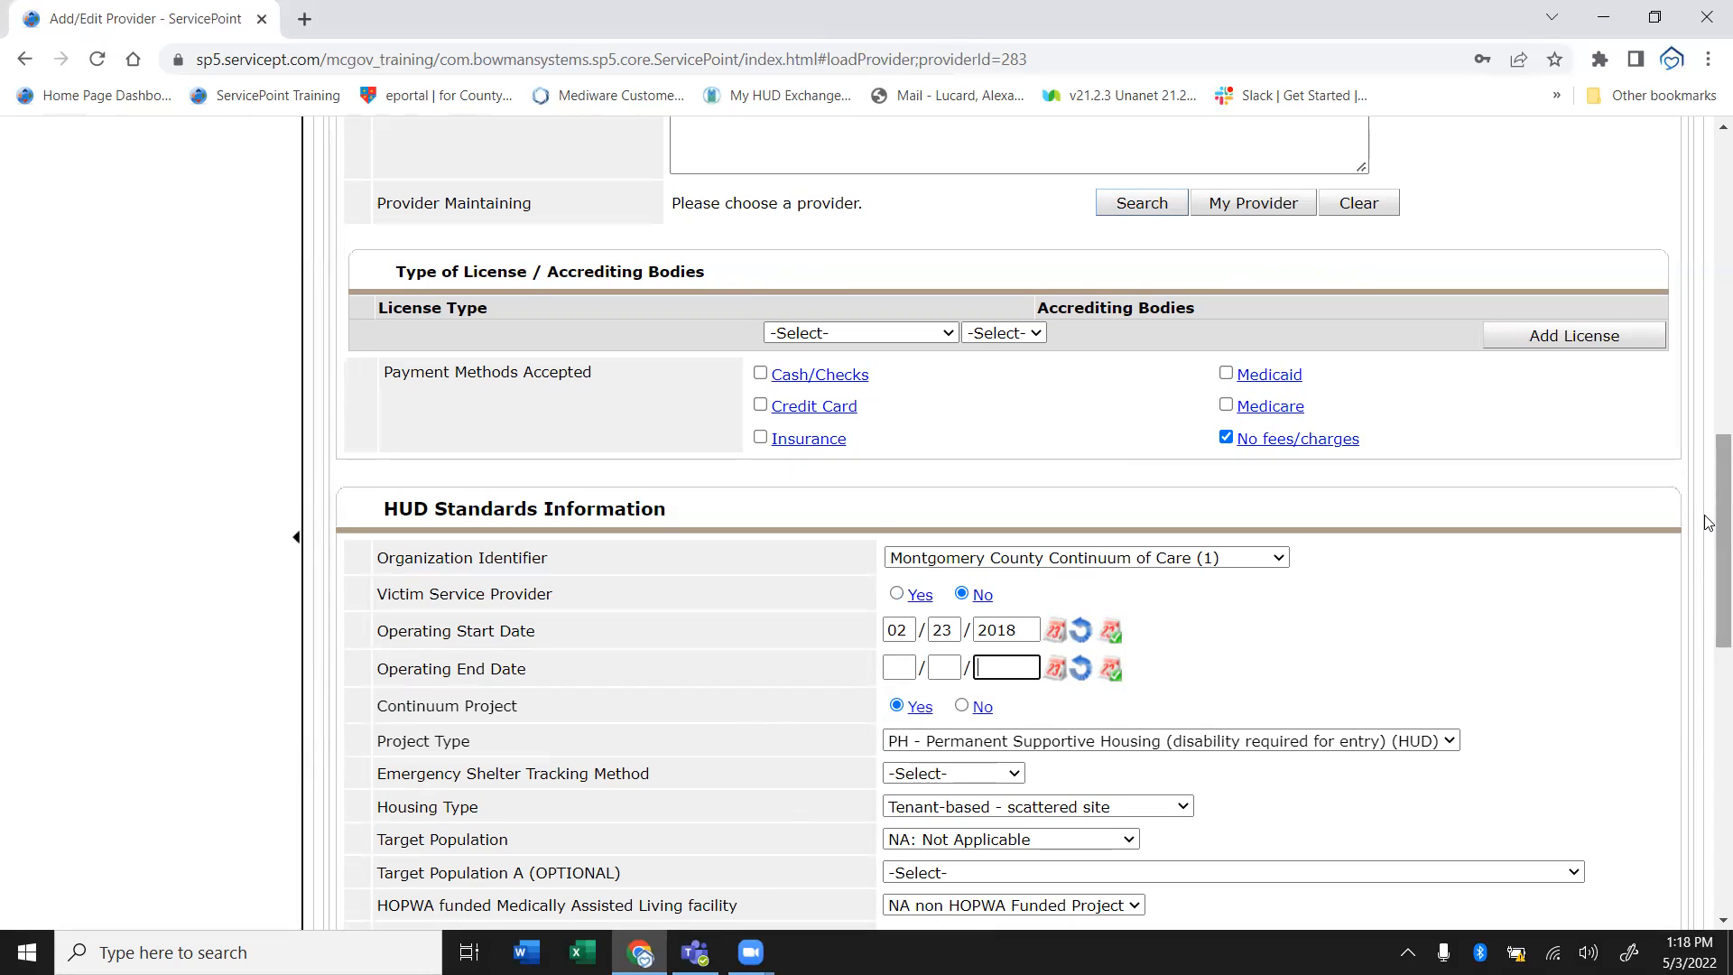
Review the year of the Operating Start Date and the blank month, day and year fields of the Operating End Date
{"action": "left_click", "coordinate": [1011, 630]}
{"action": "double_click", "coordinate": [1002, 630]}
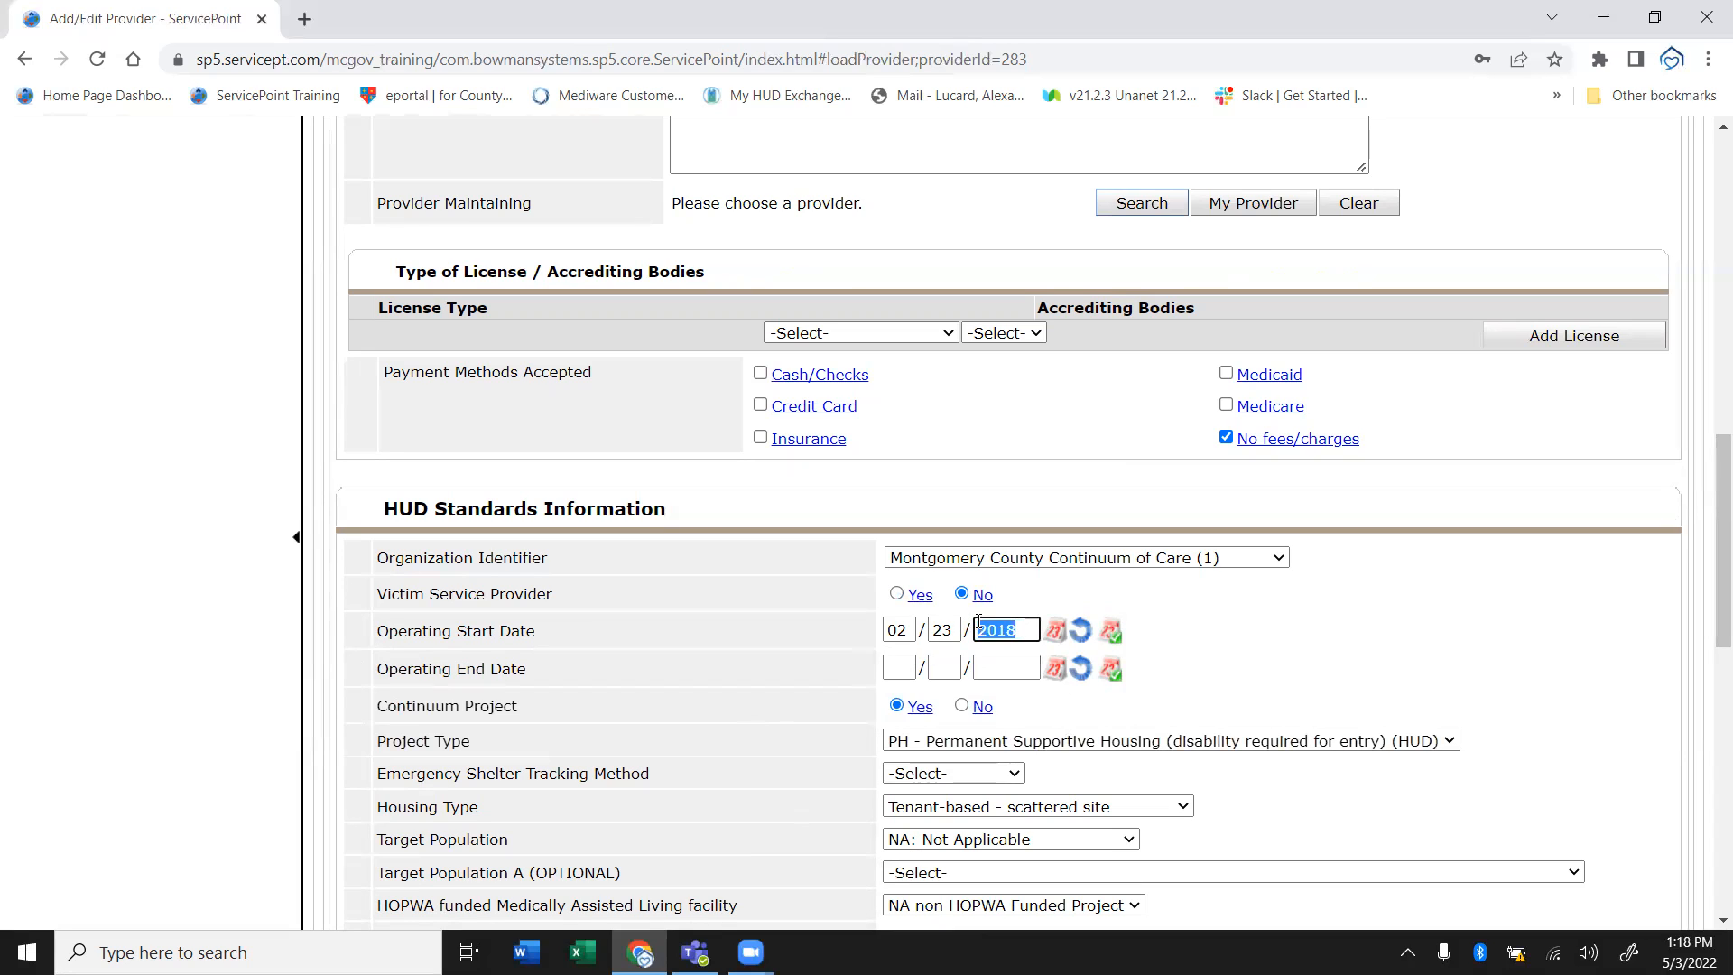
{"action": "left_click", "coordinate": [903, 668]}
{"action": "left_click", "coordinate": [943, 668]}
{"action": "left_click", "coordinate": [988, 669]}
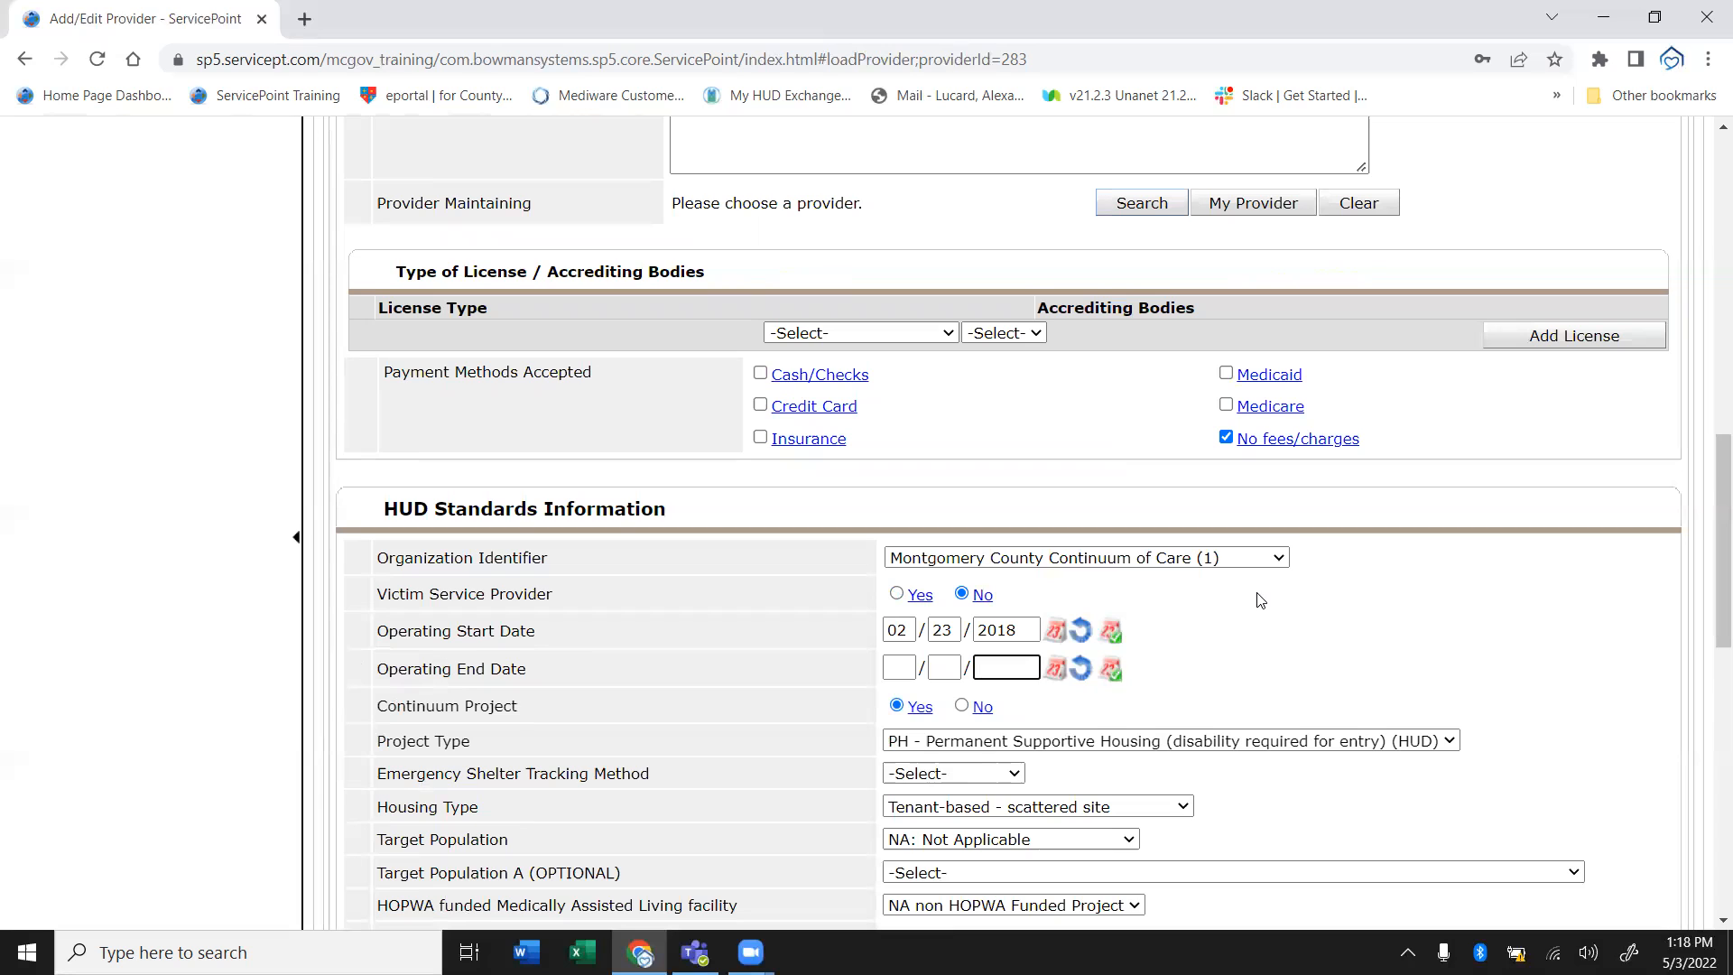
Review the Organization Identifier options and the Victim Service Provider field in the HUD Standards Information
{"action": "scroll", "coordinate": [1708, 582], "scroll_direction": "down", "scroll_amount": 2}
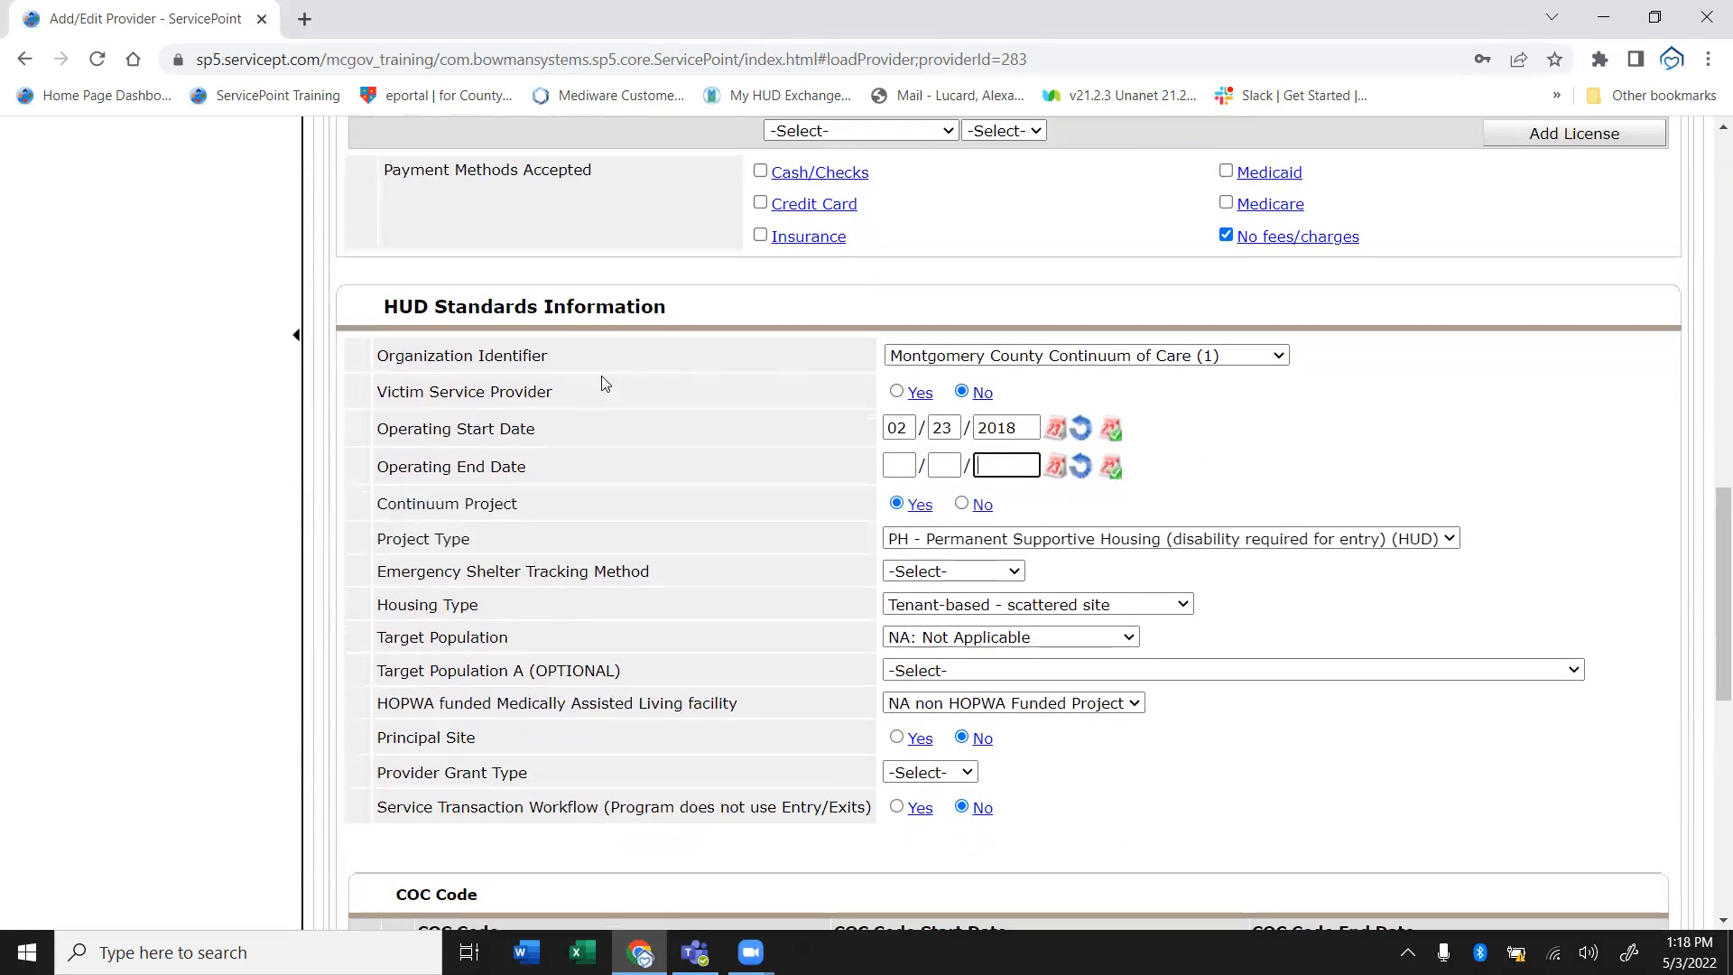
{"action": "left_click", "coordinate": [935, 359]}
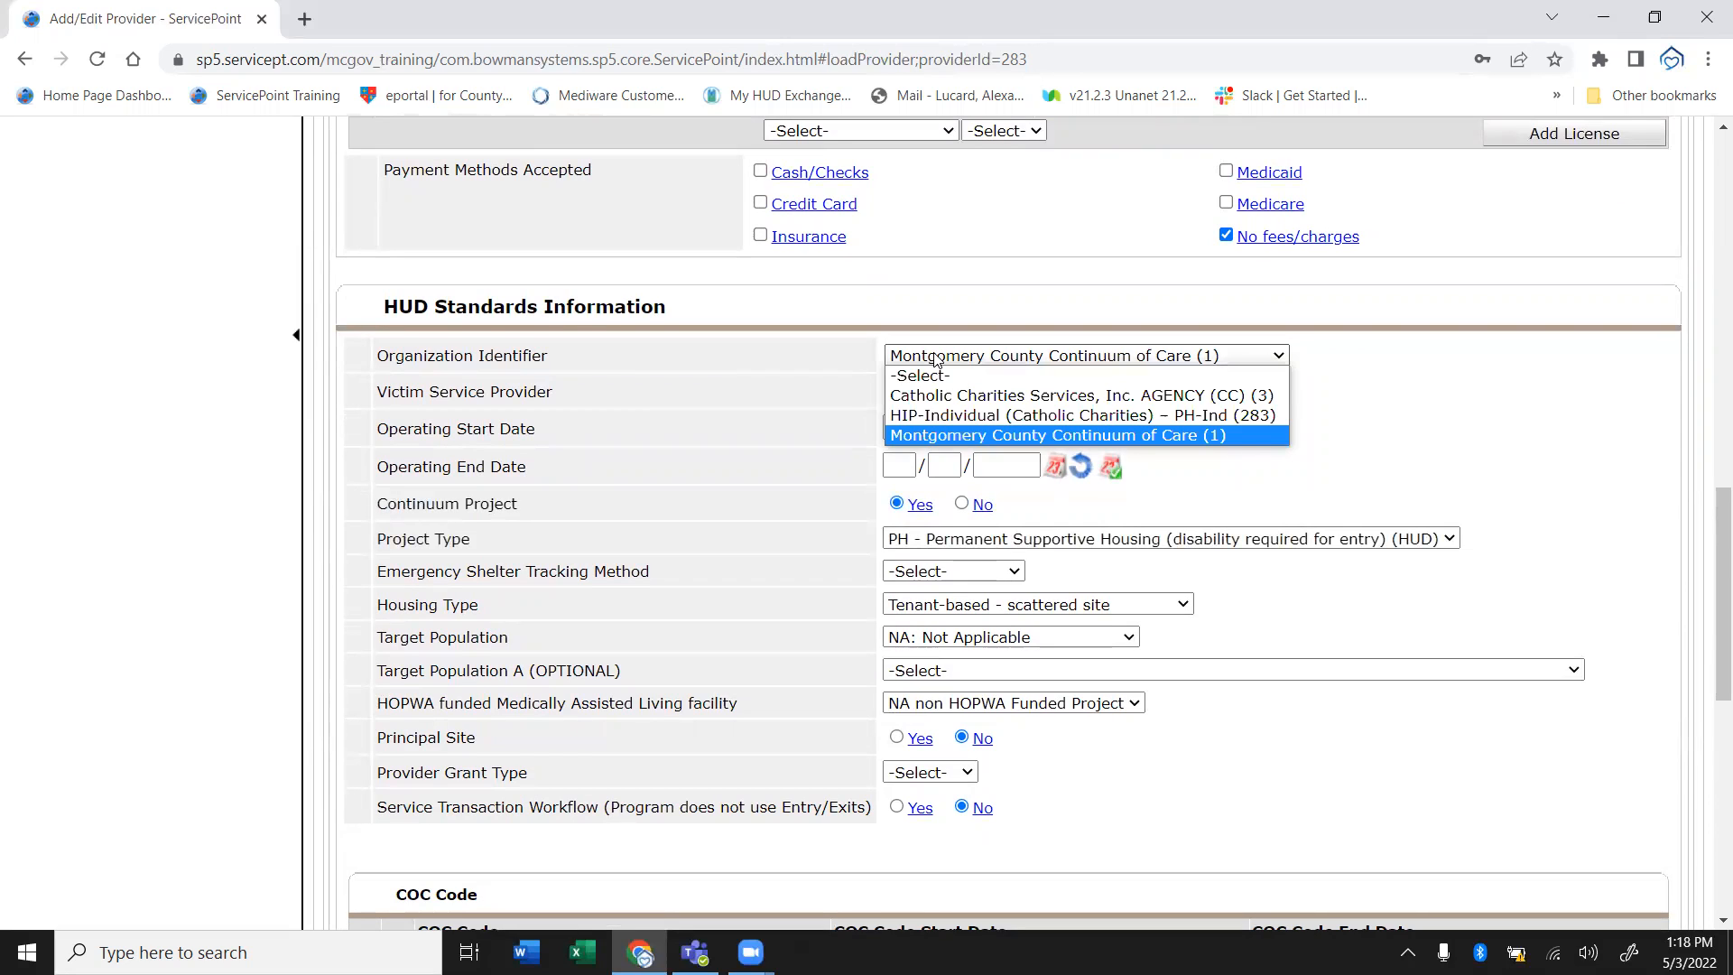
{"action": "left_click", "coordinate": [874, 374]}
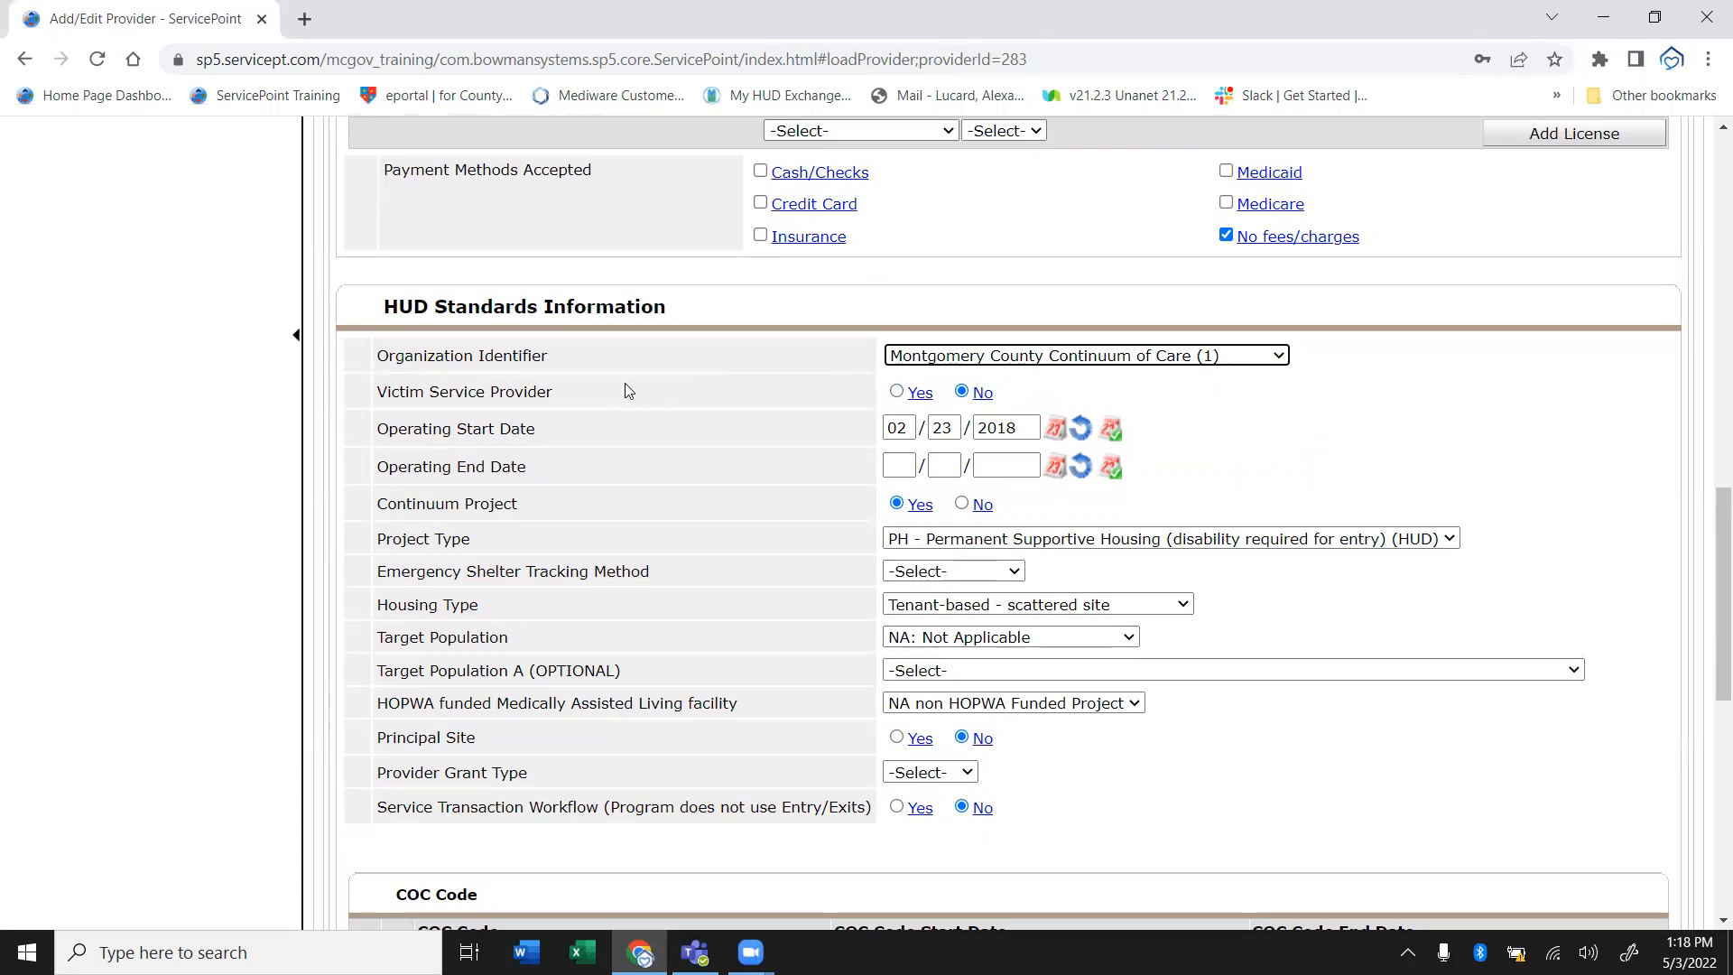
{"action": "left_click_drag", "start_coordinate": [575, 386], "coordinate": [394, 392]}
{"action": "left_click", "coordinate": [393, 392]}
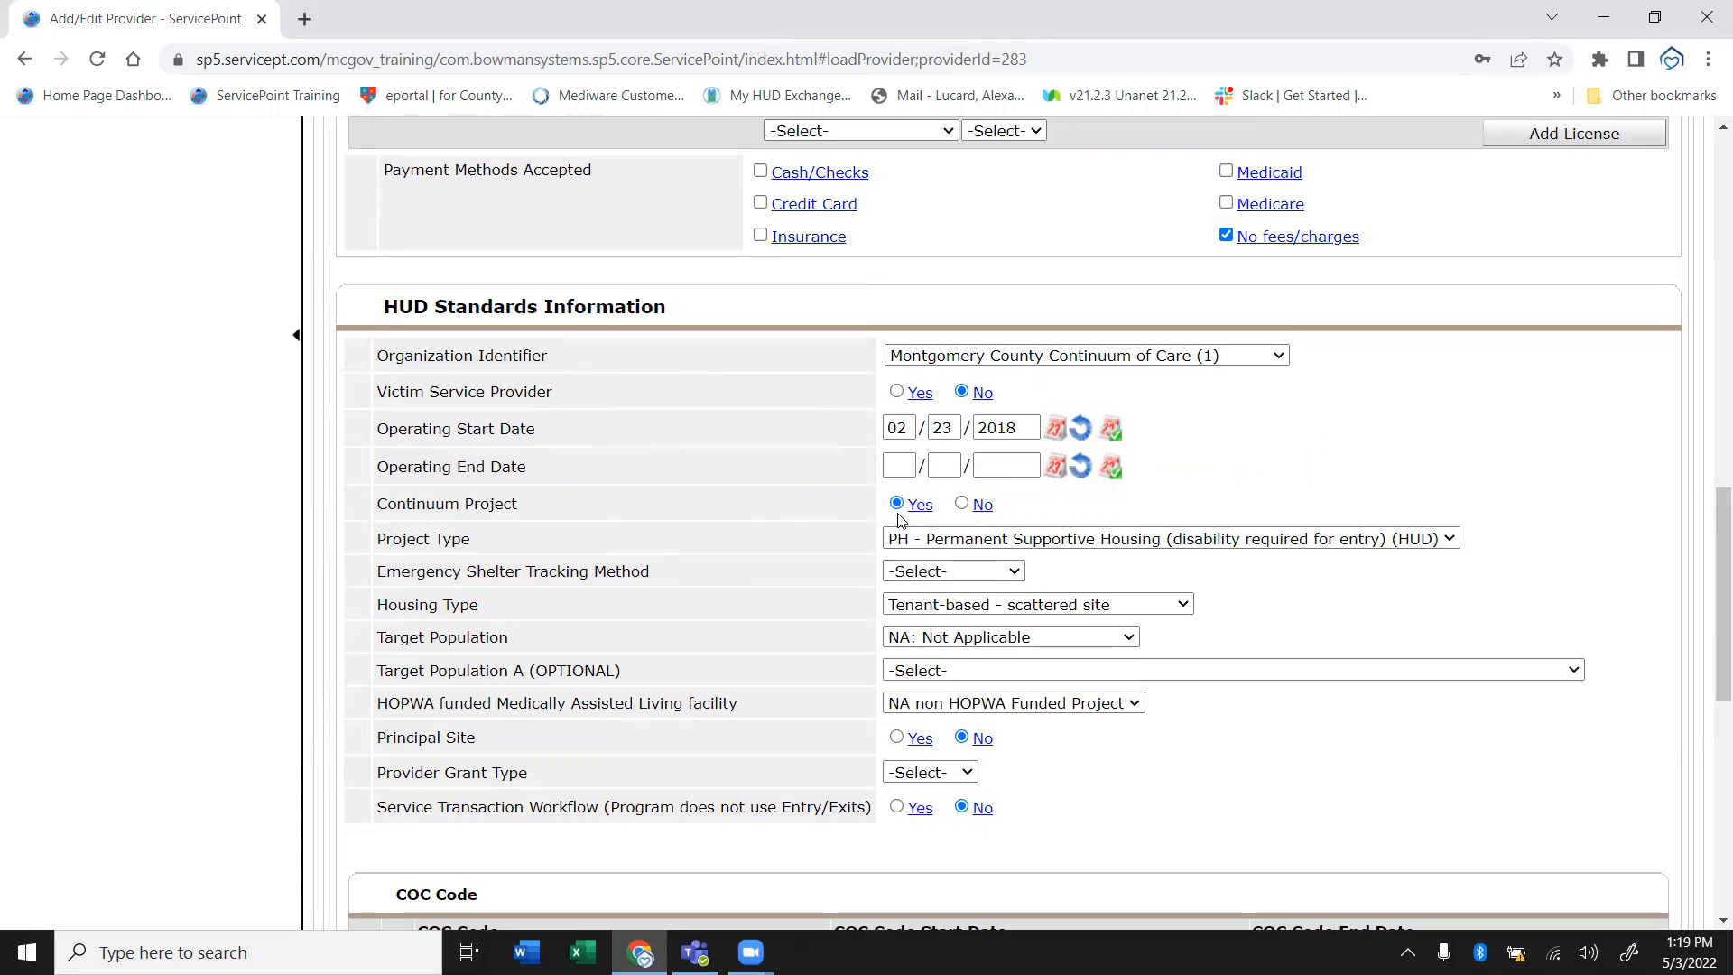
Review the Project Type options and try PH - Housing with services (no disability required for entry) (HUD)
{"action": "left_click", "coordinate": [988, 539]}
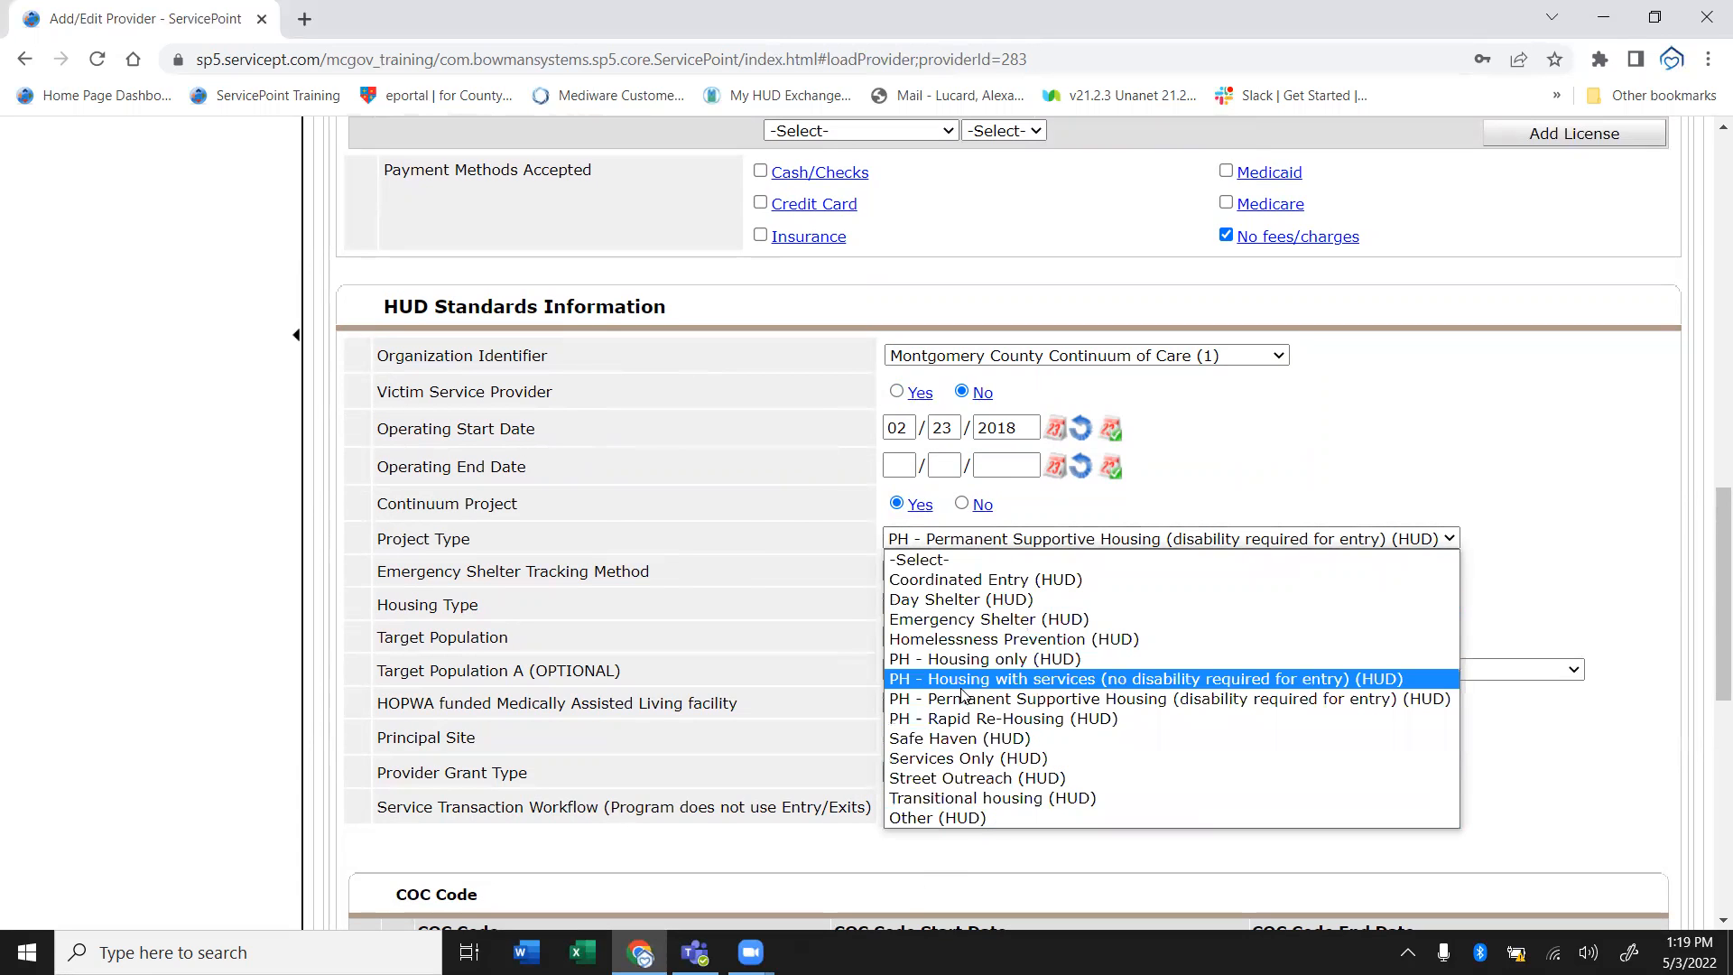
{"action": "left_click", "coordinate": [694, 560]}
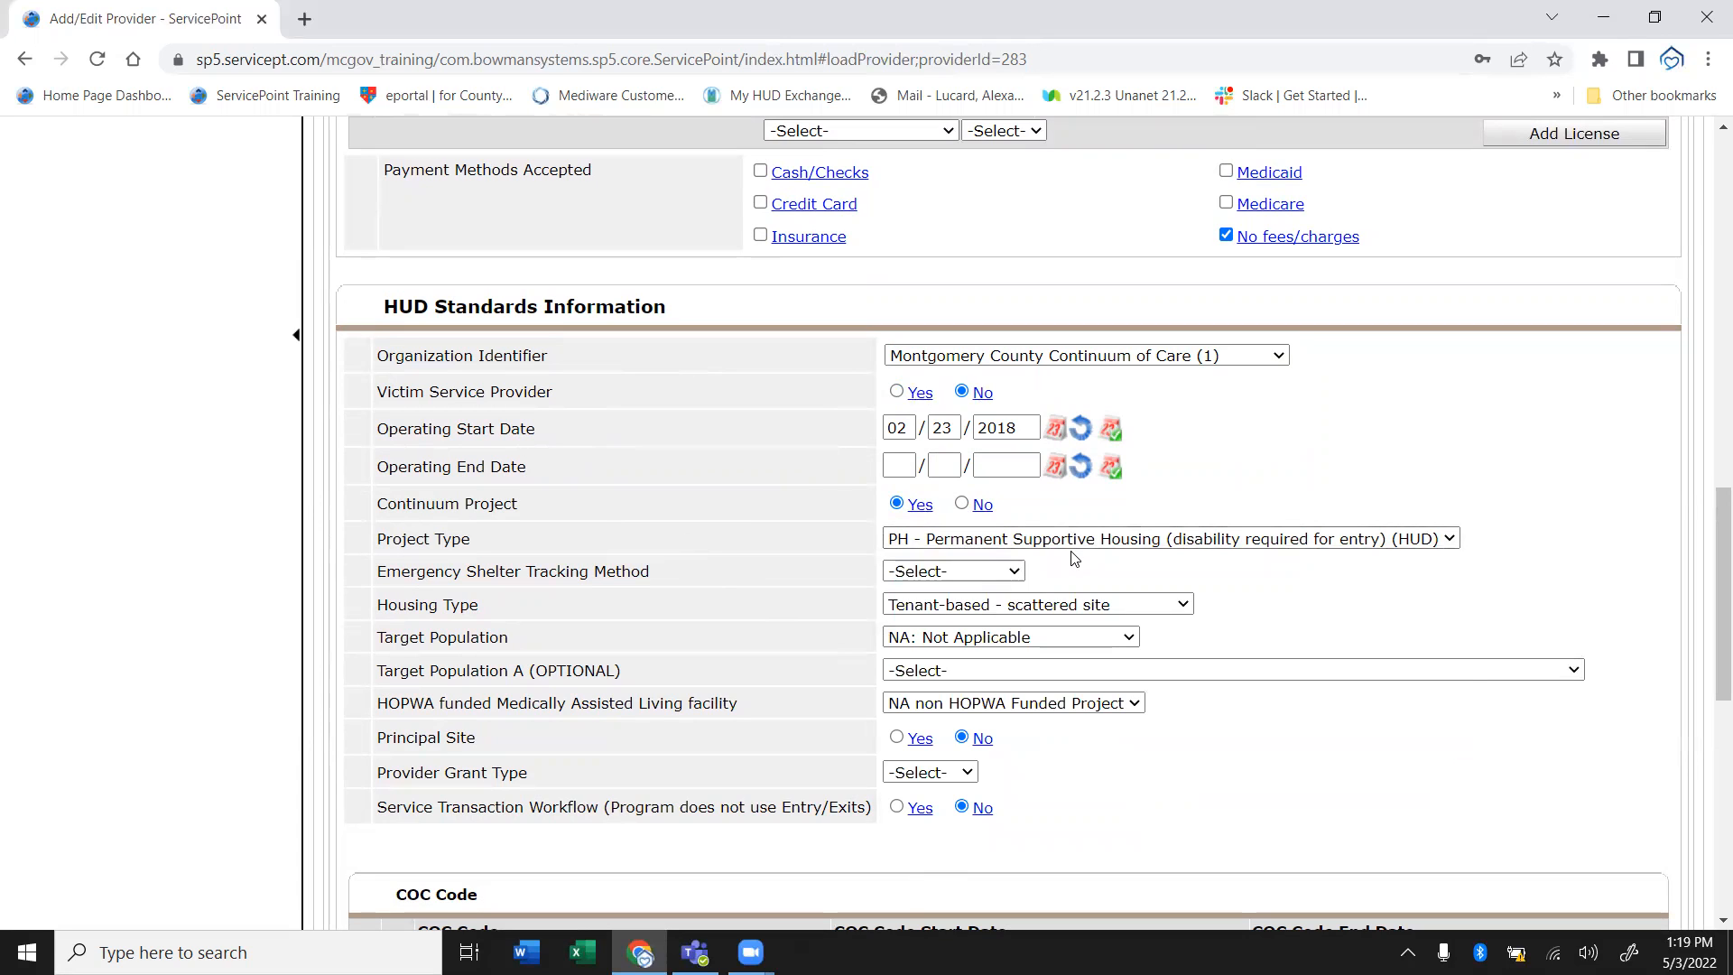
{"action": "left_click", "coordinate": [1040, 539]}
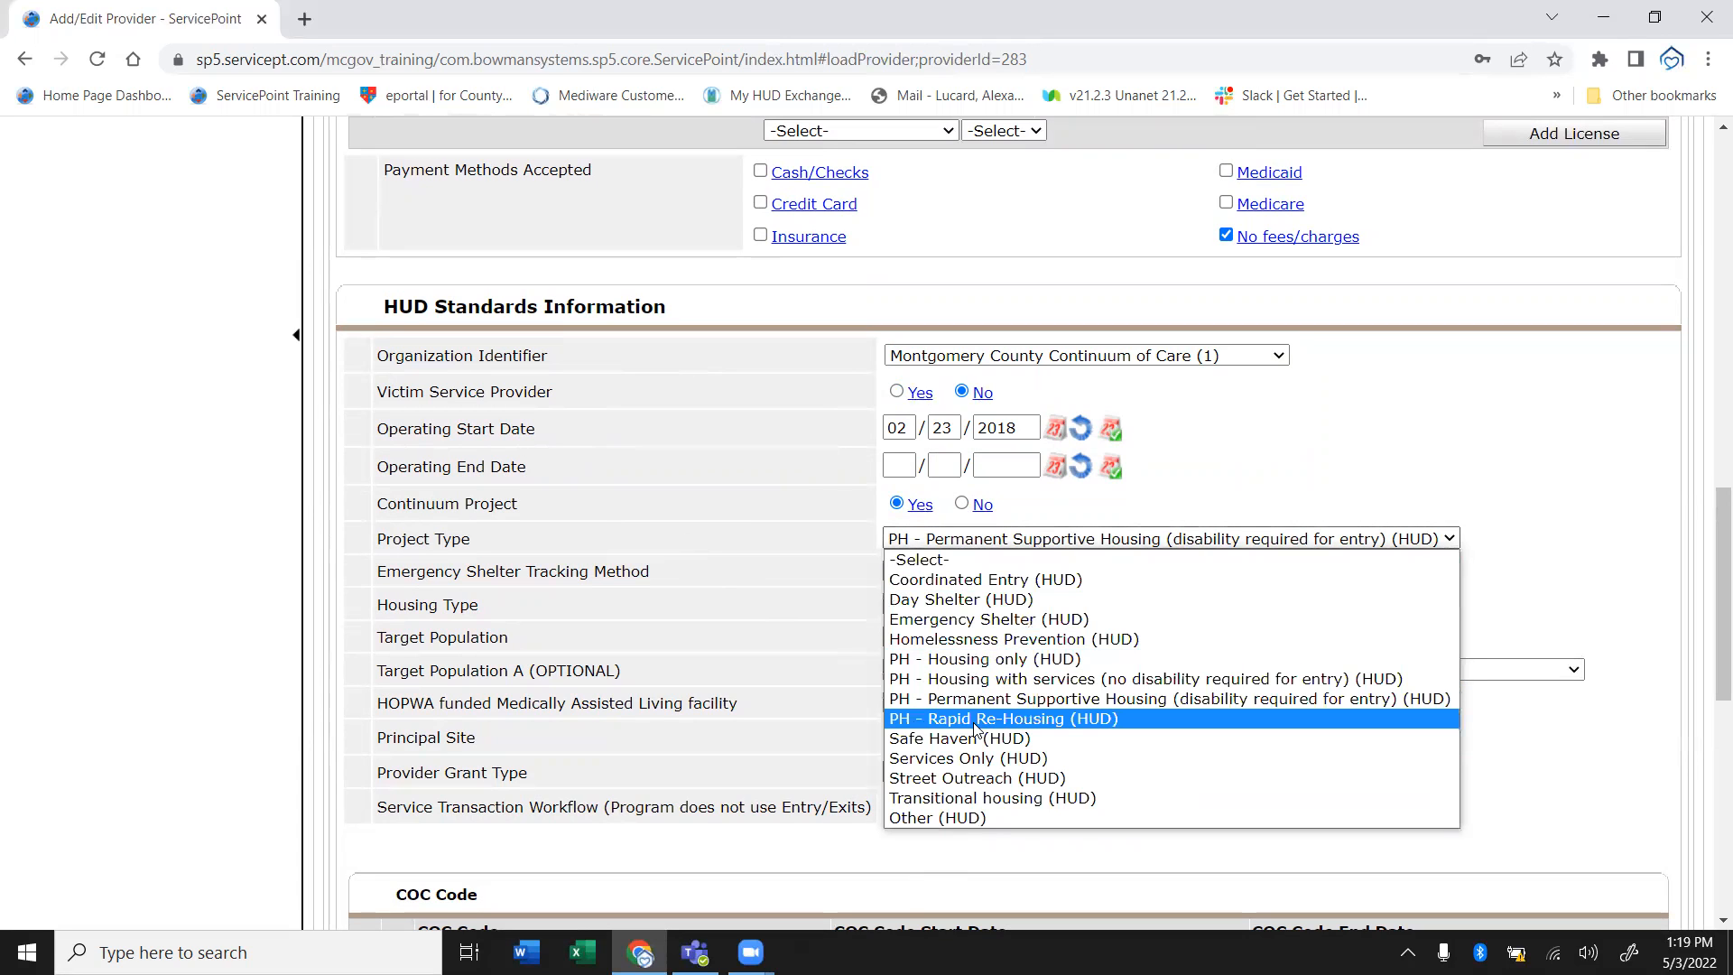
{"action": "left_click", "coordinate": [1009, 686]}
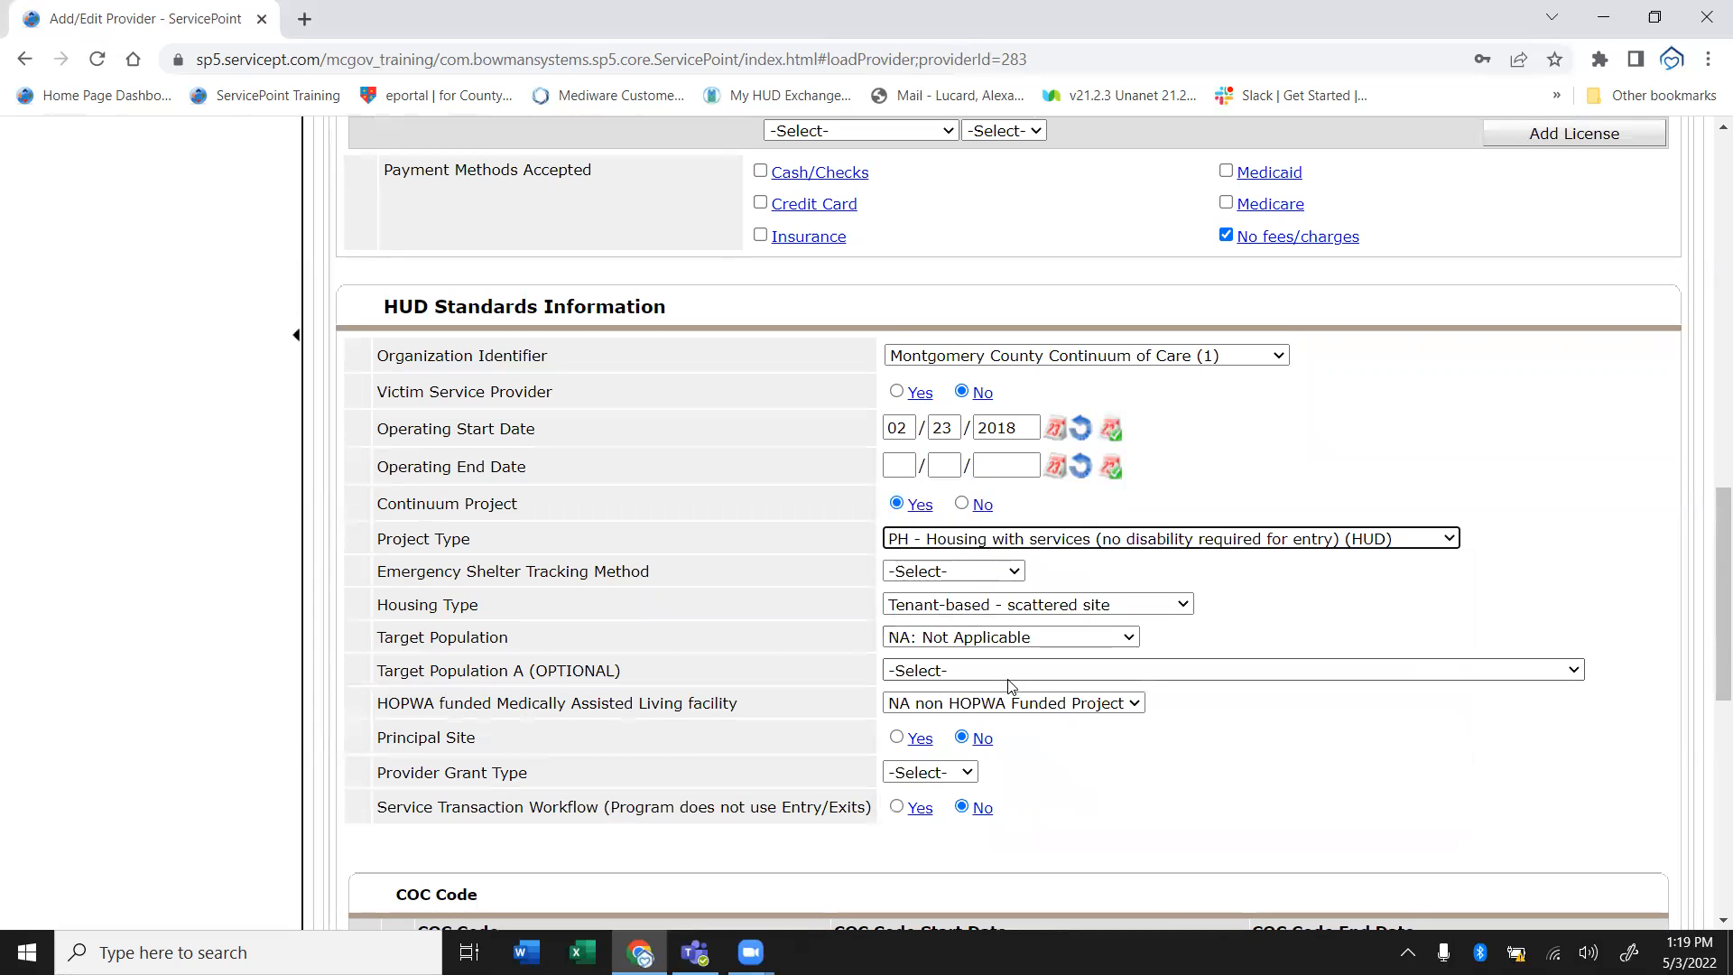
Restore the Project Type to PH - Permanent Supportive Housing (disability required for entry) (HUD) and review the other project types
{"action": "left_click", "coordinate": [1034, 538]}
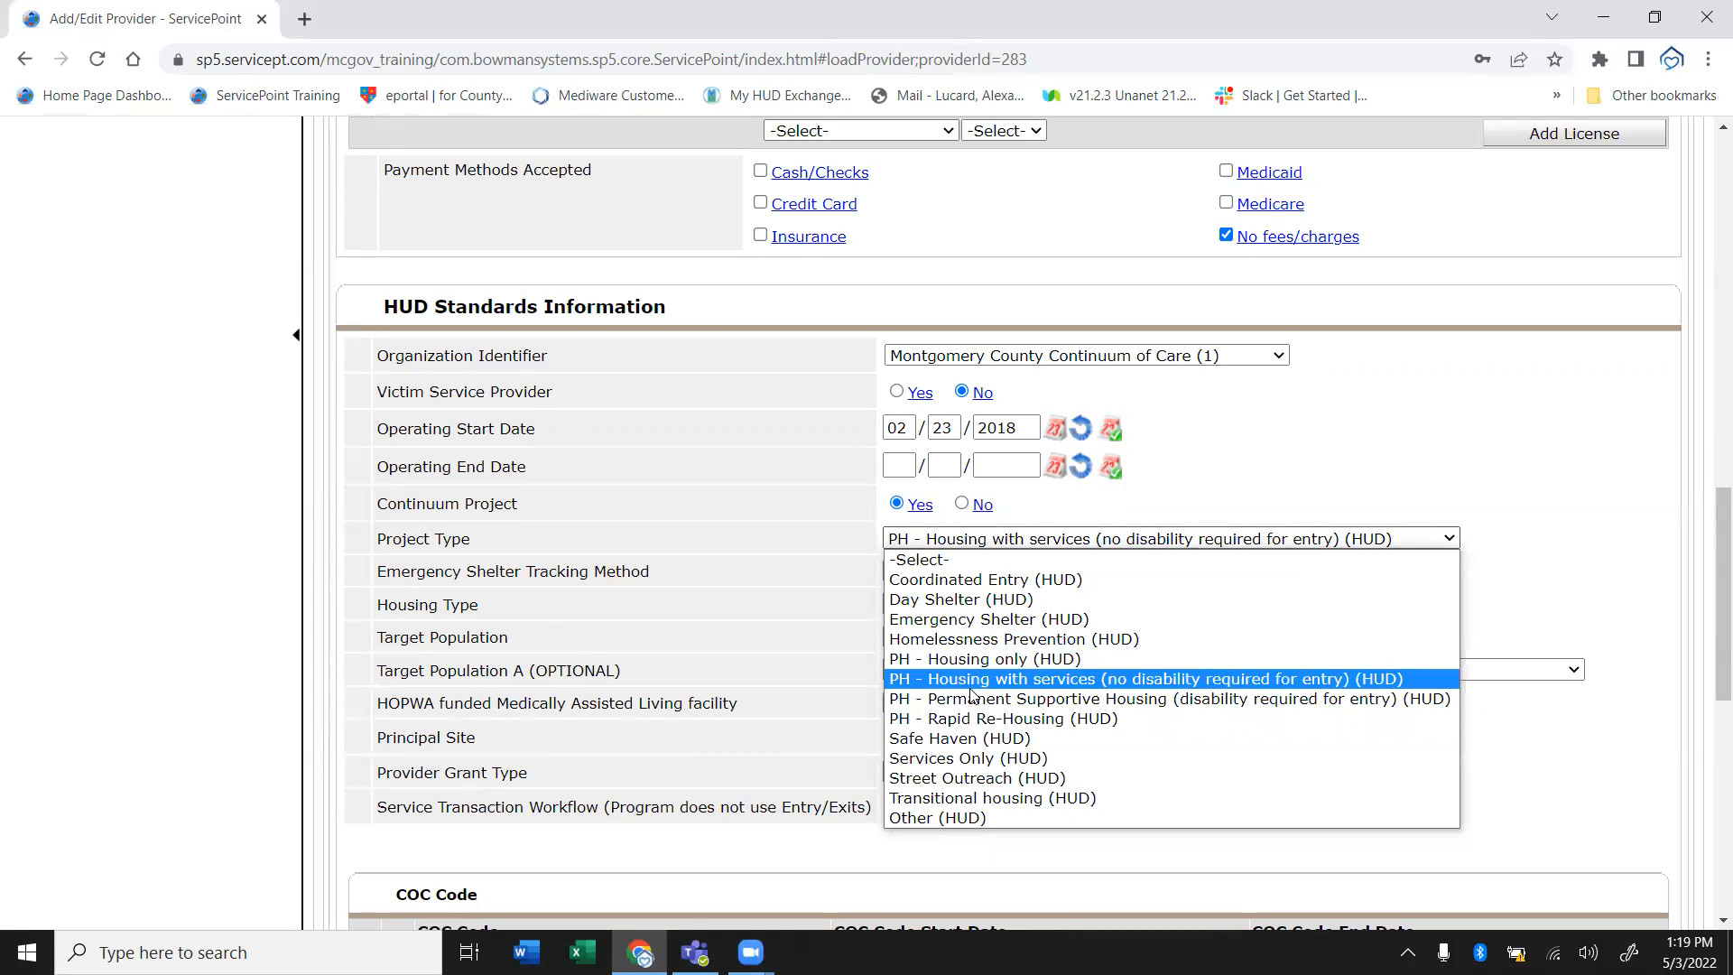
{"action": "left_click", "coordinate": [971, 710]}
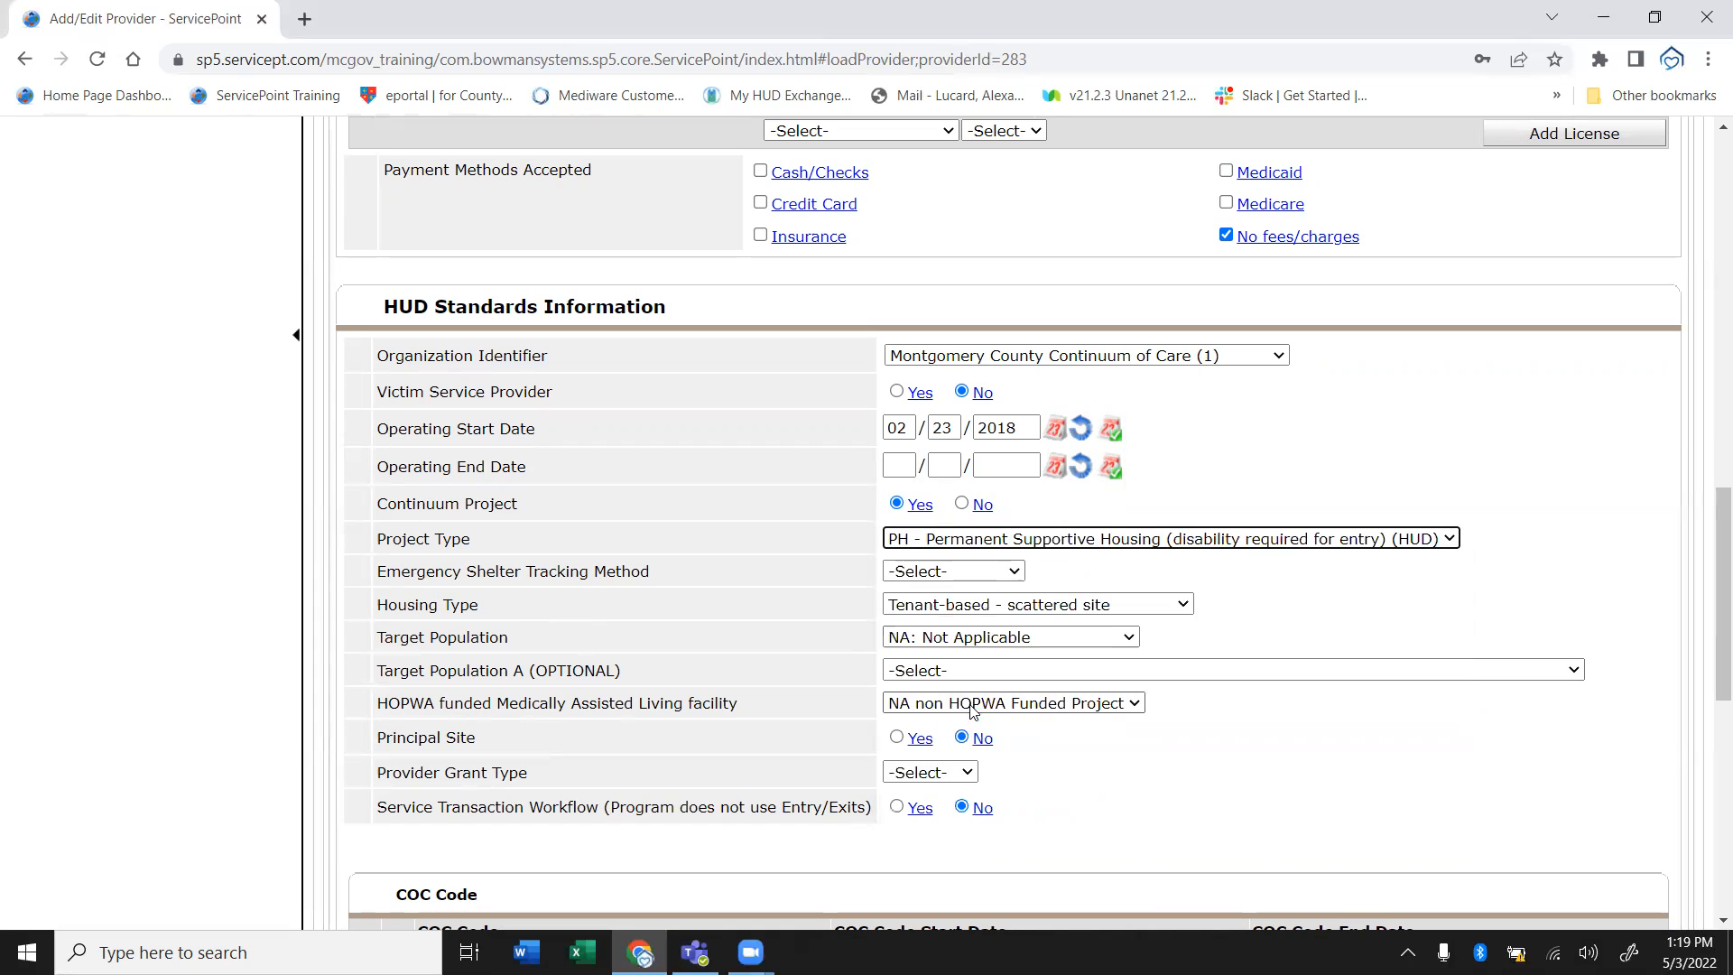
{"action": "left_click", "coordinate": [976, 547]}
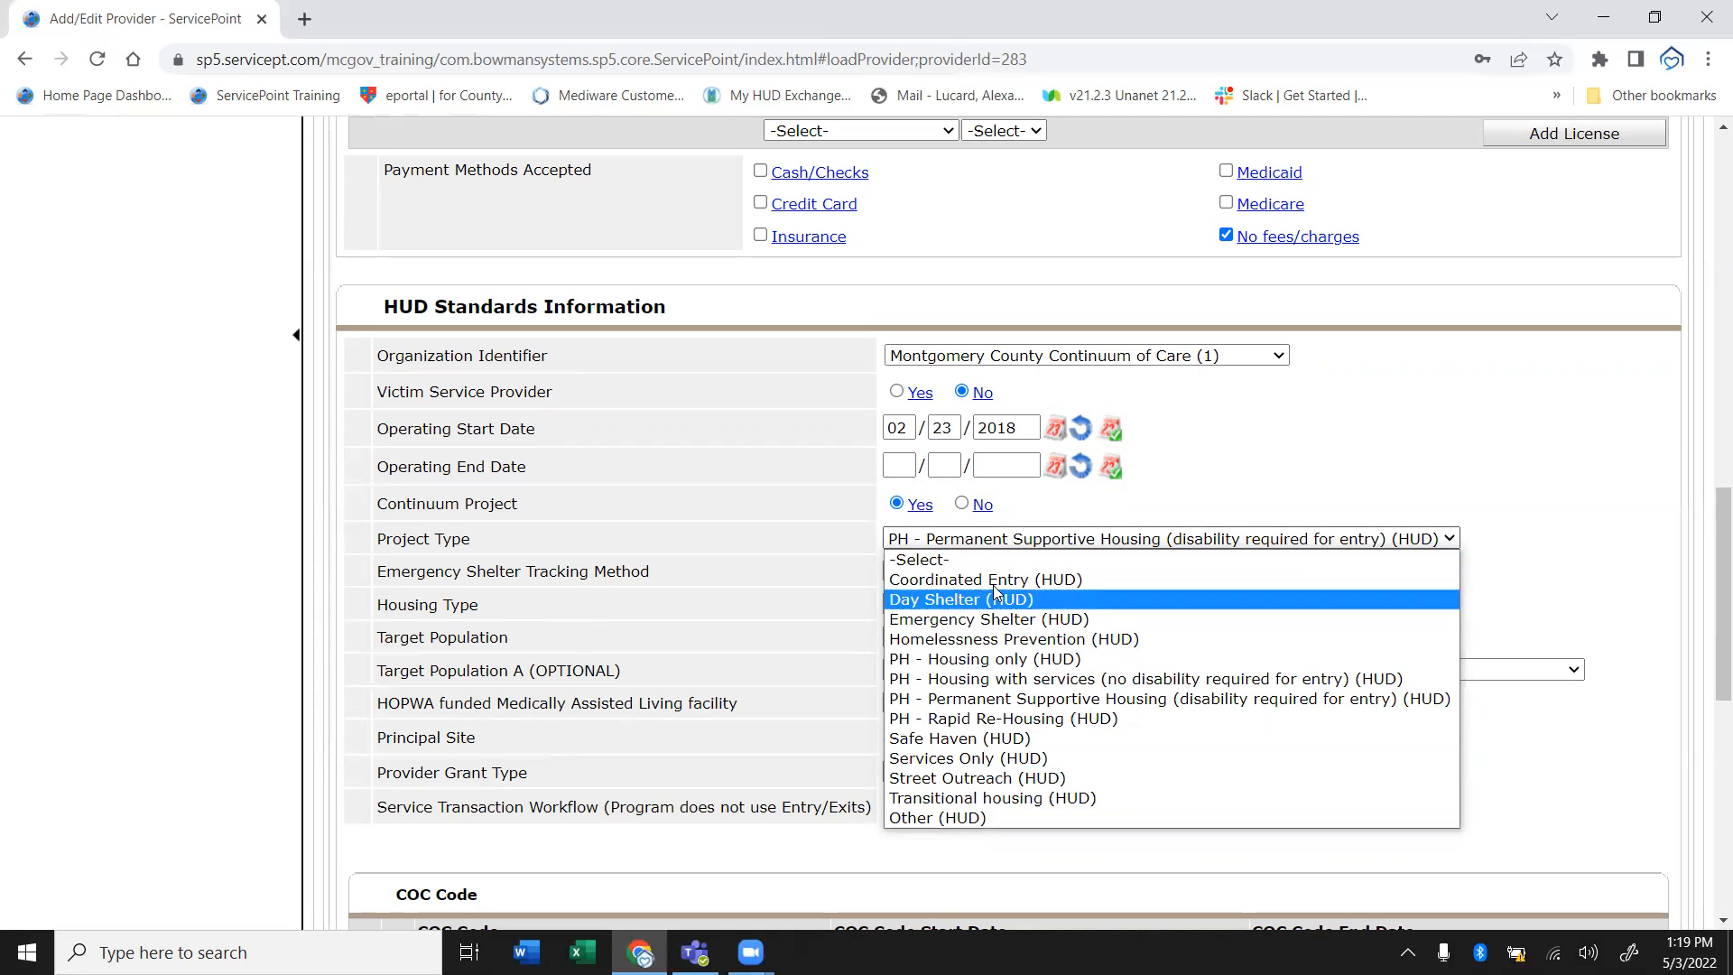
{"action": "left_click", "coordinate": [762, 651]}
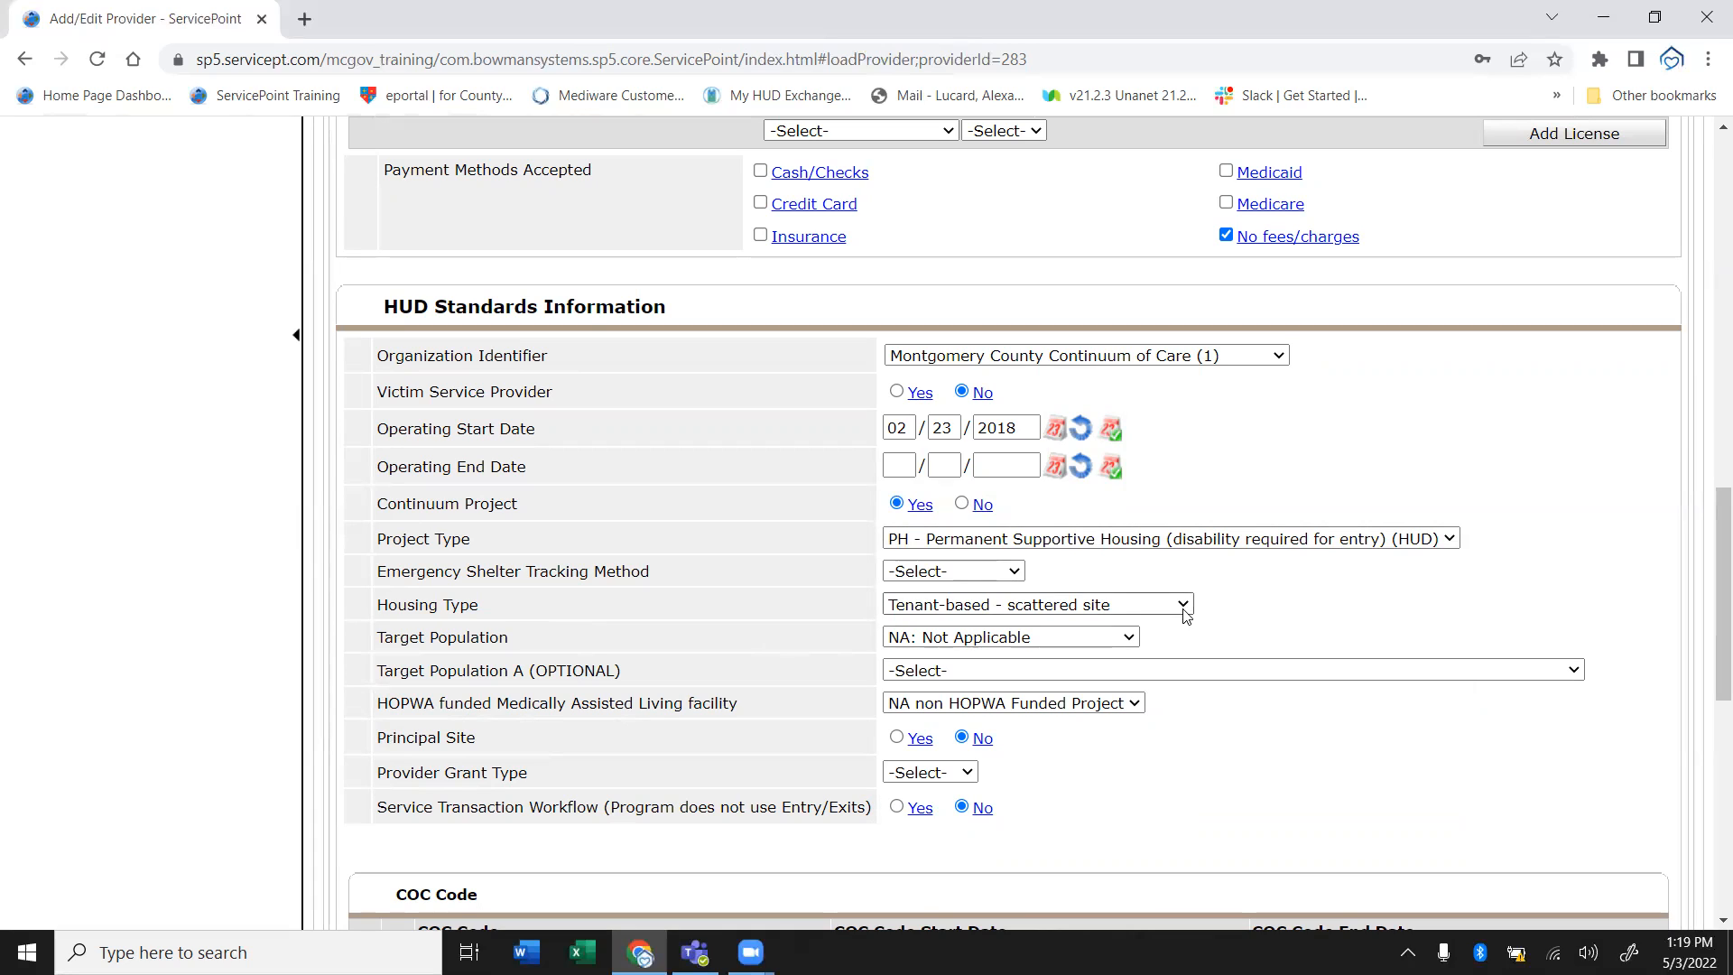
Try the Night-by-Night and Entry/Exit Date options for the Emergency Shelter Tracking Method and reset the field to -Select-
{"action": "left_click", "coordinate": [981, 573]}
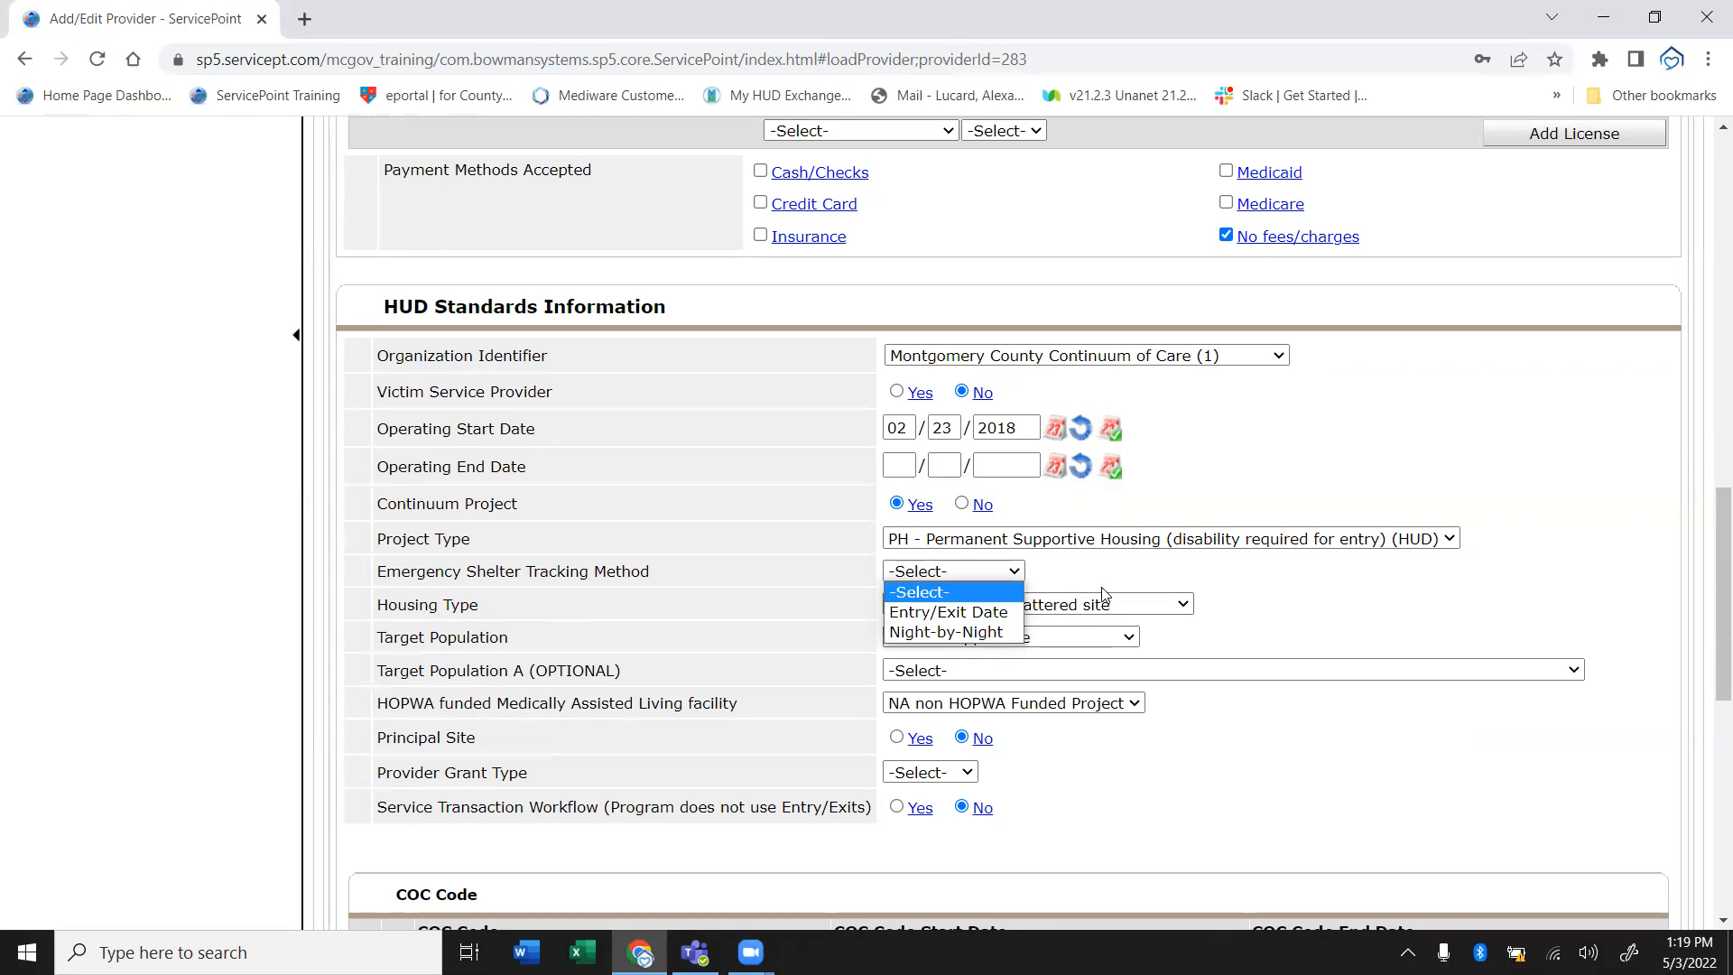
{"action": "left_click", "coordinate": [1135, 571]}
{"action": "left_click", "coordinate": [1014, 571]}
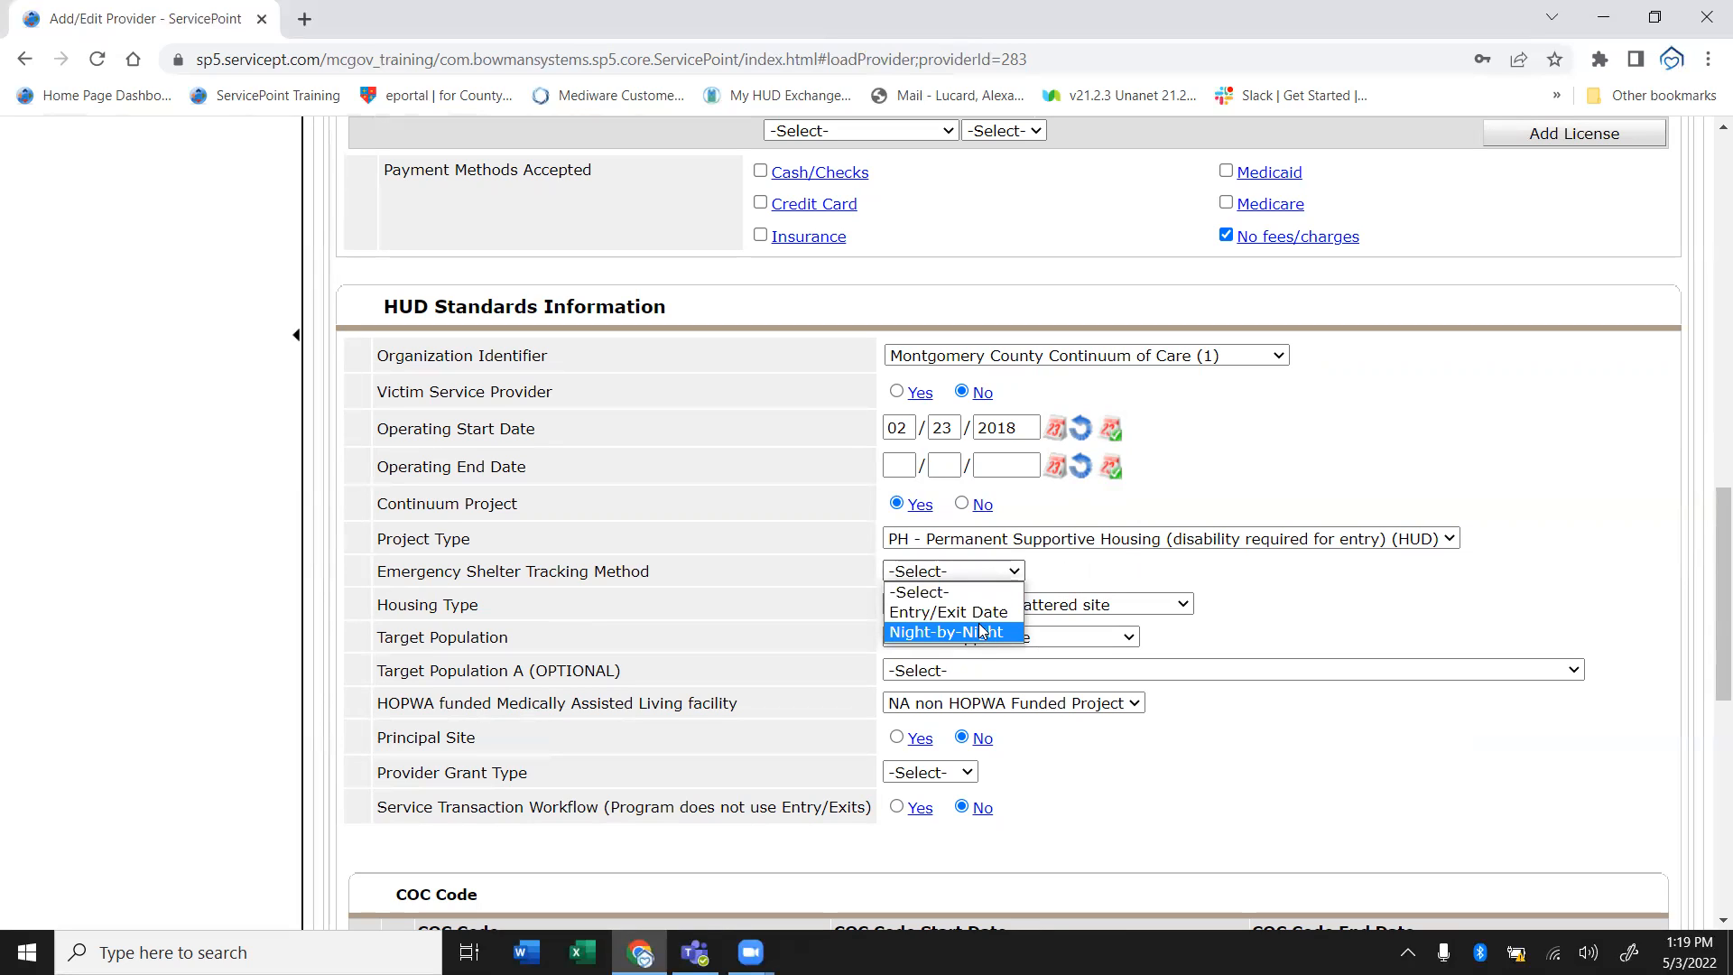
{"action": "left_click", "coordinate": [970, 634]}
{"action": "left_click", "coordinate": [1012, 570]}
{"action": "left_click", "coordinate": [949, 612]}
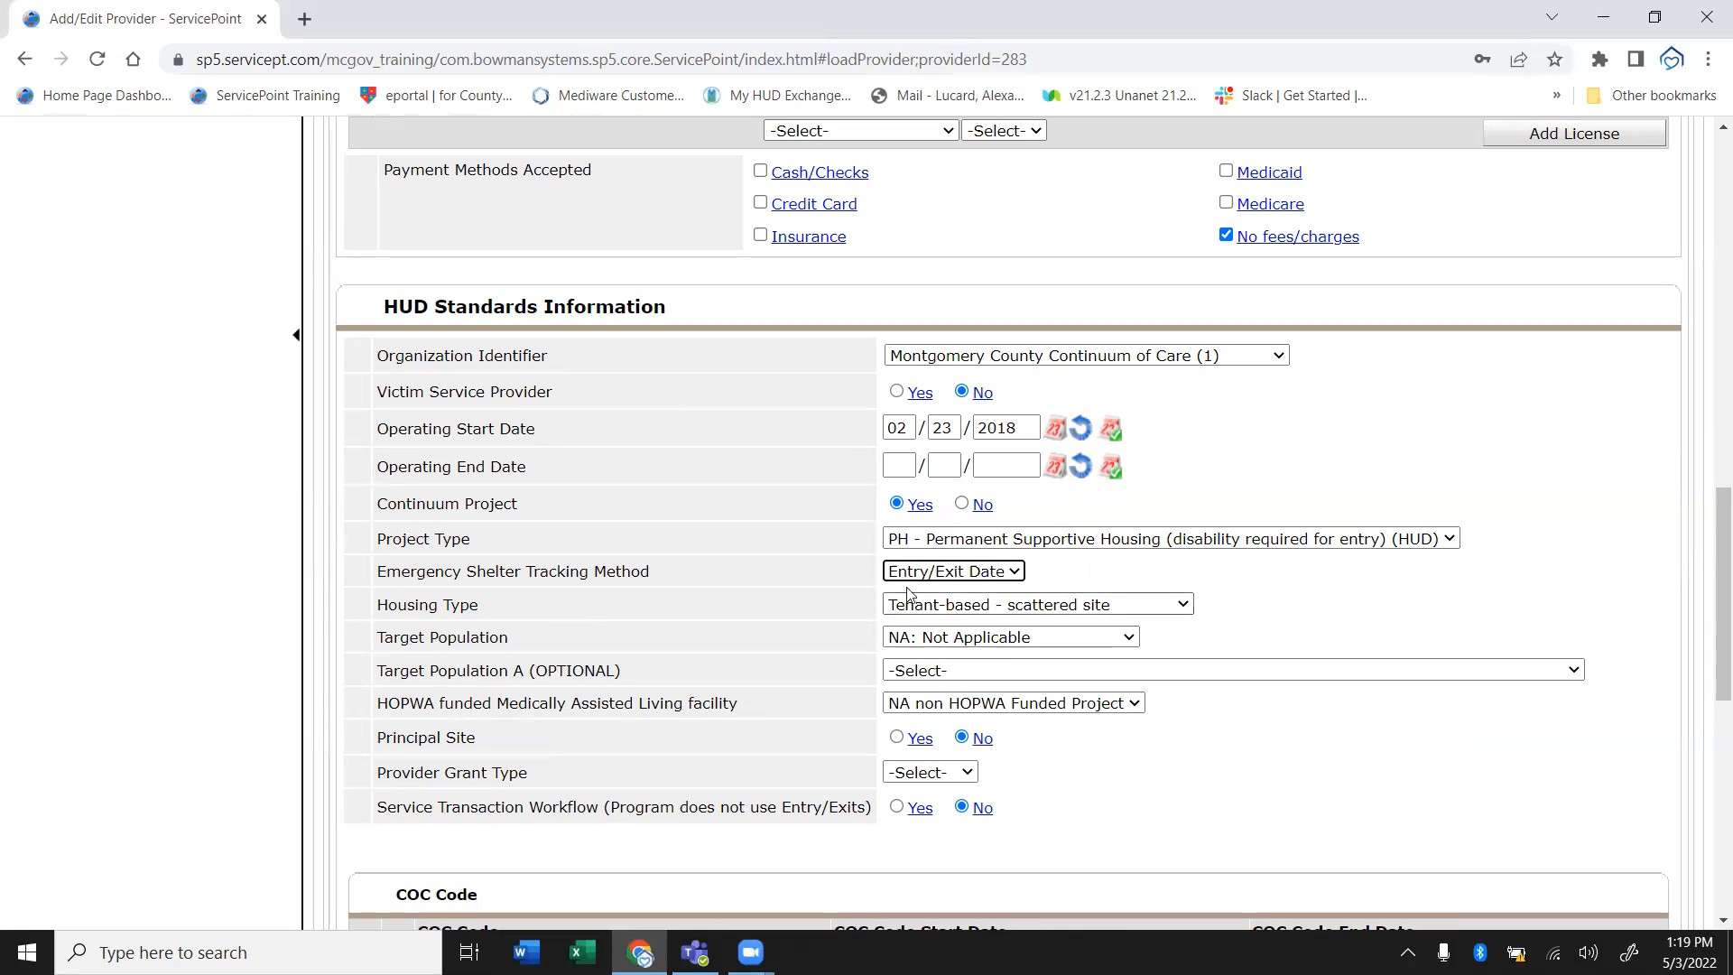
{"action": "left_click", "coordinate": [972, 572]}
{"action": "left_click", "coordinate": [964, 592]}
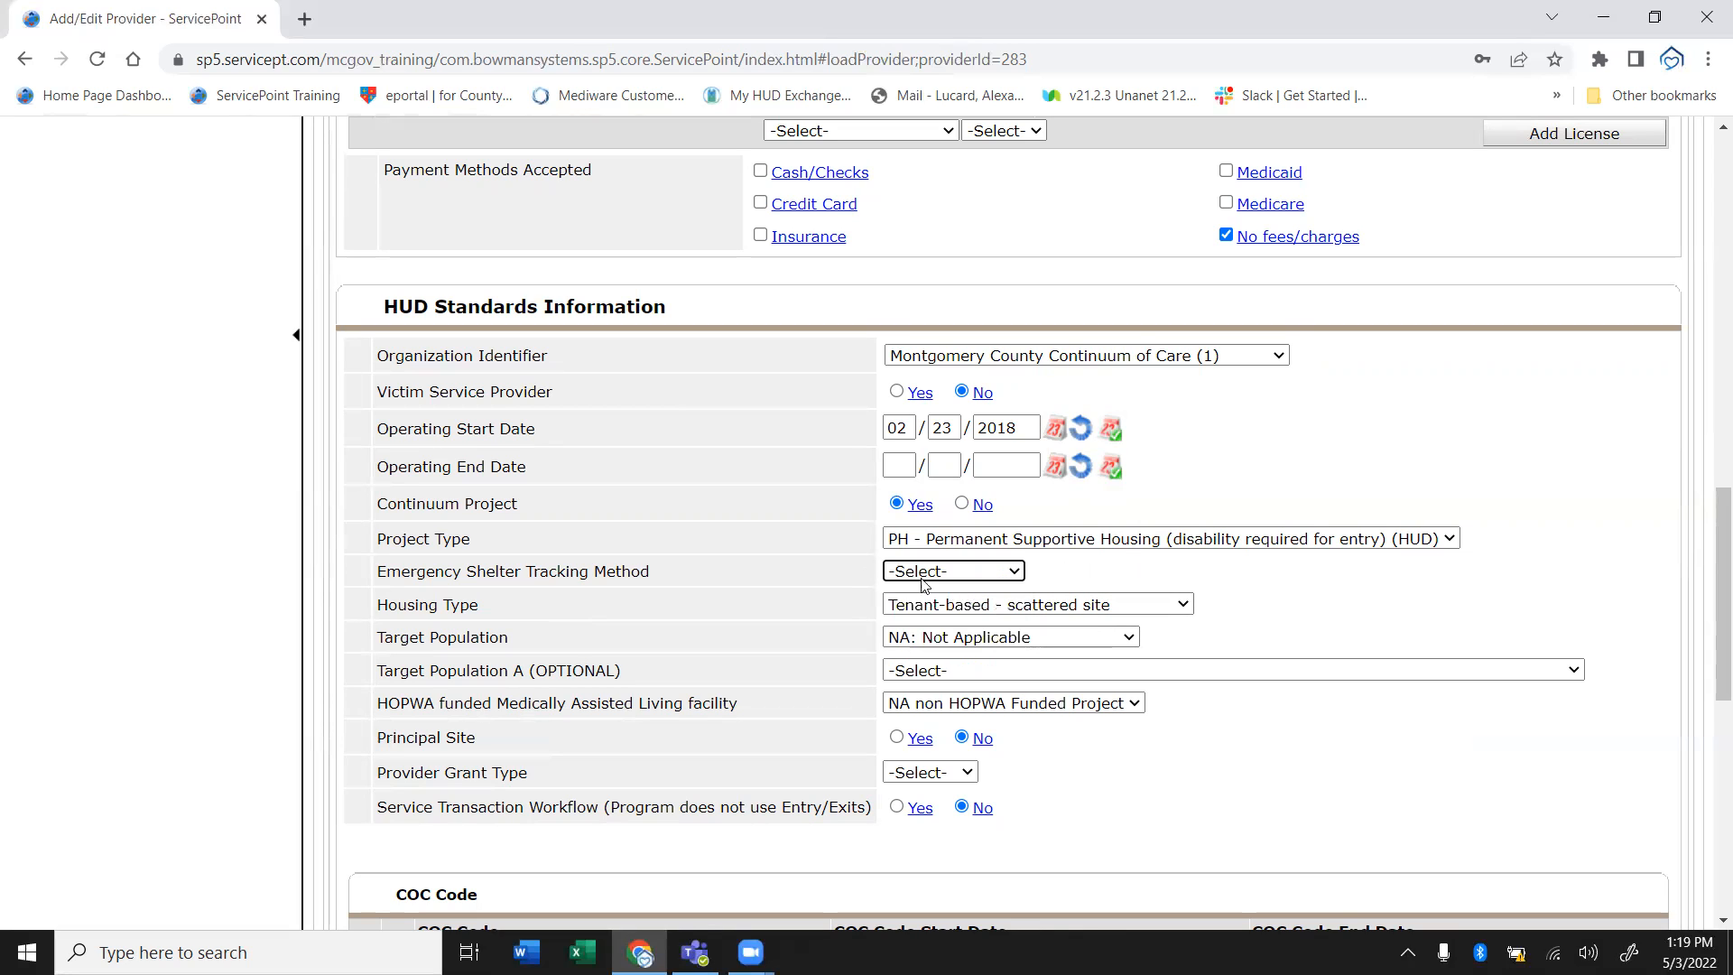
Review the available options for Housing Type and Target Population without changing either selection
{"action": "scroll", "coordinate": [562, 575], "scroll_direction": "up", "scroll_amount": 5}
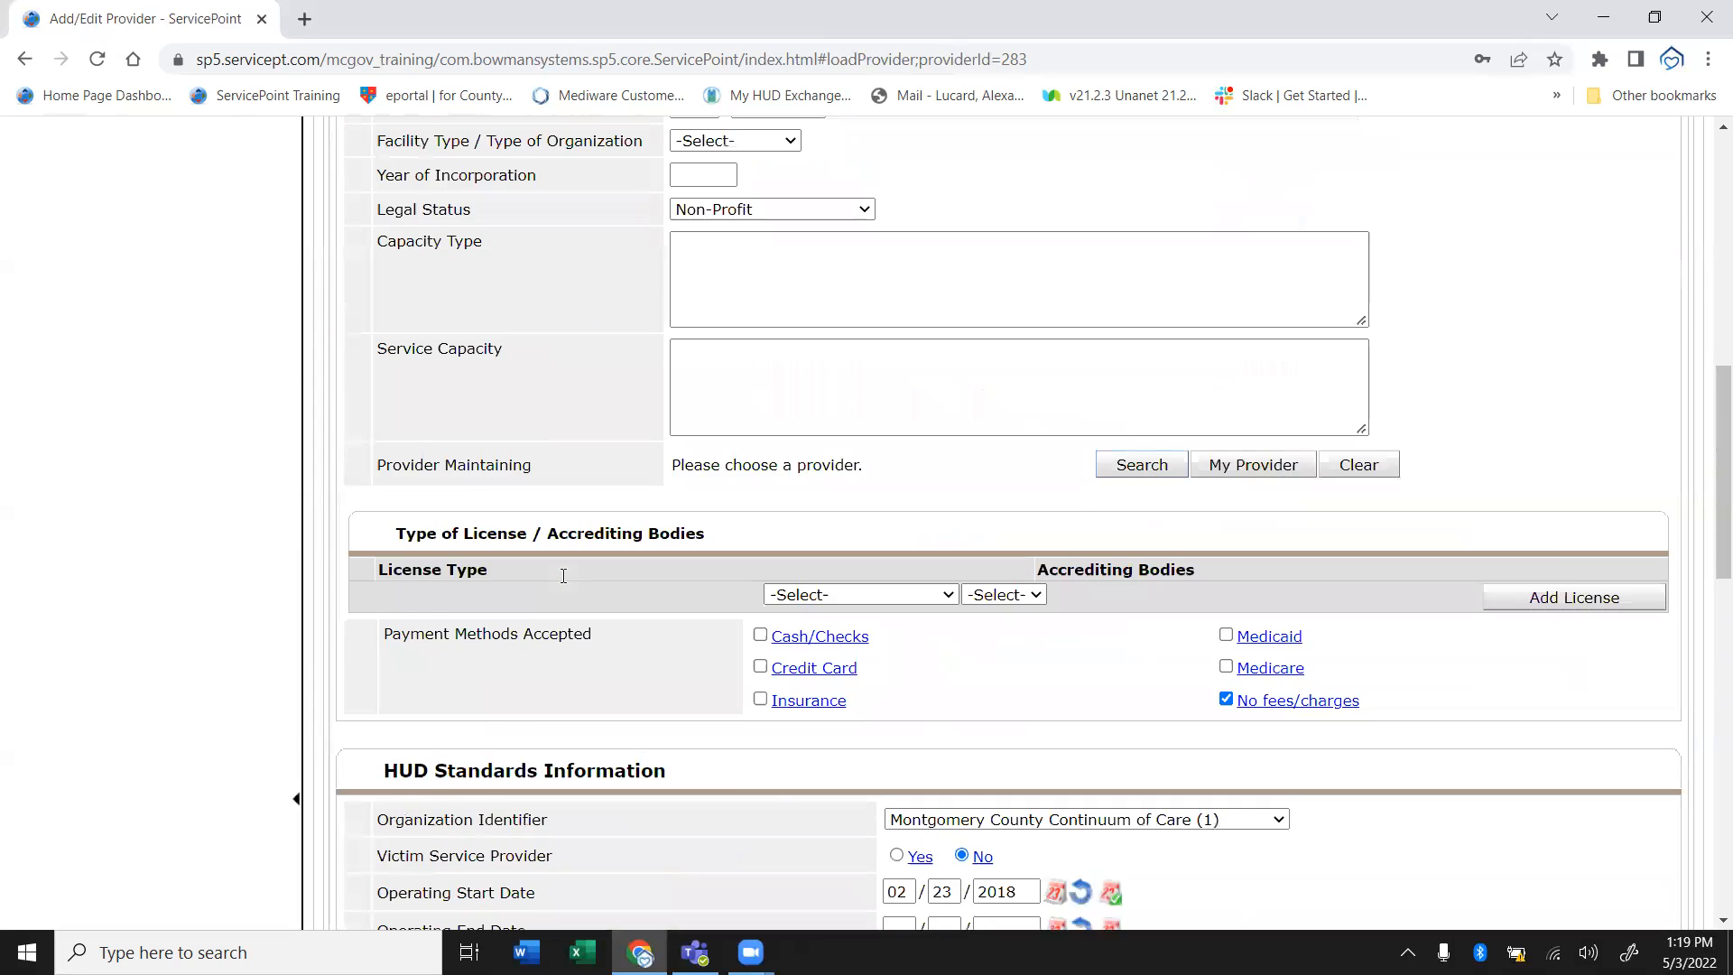
{"action": "scroll", "coordinate": [562, 575], "scroll_direction": "down", "scroll_amount": 6}
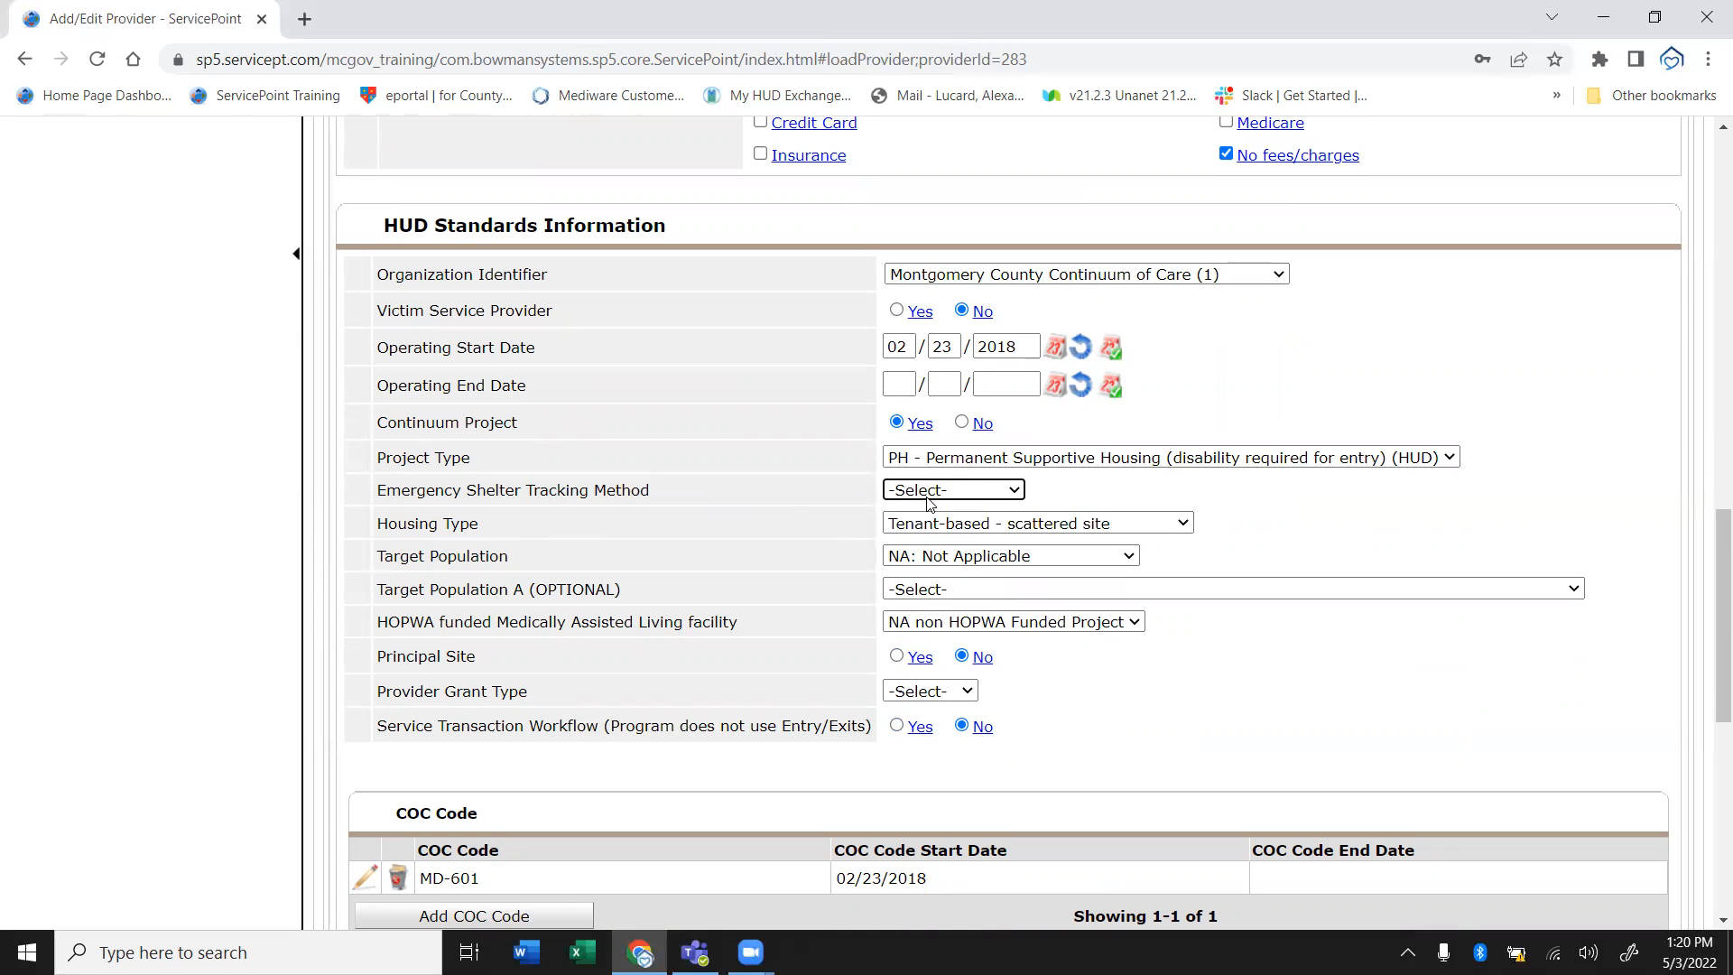
{"action": "left_click", "coordinate": [915, 529]}
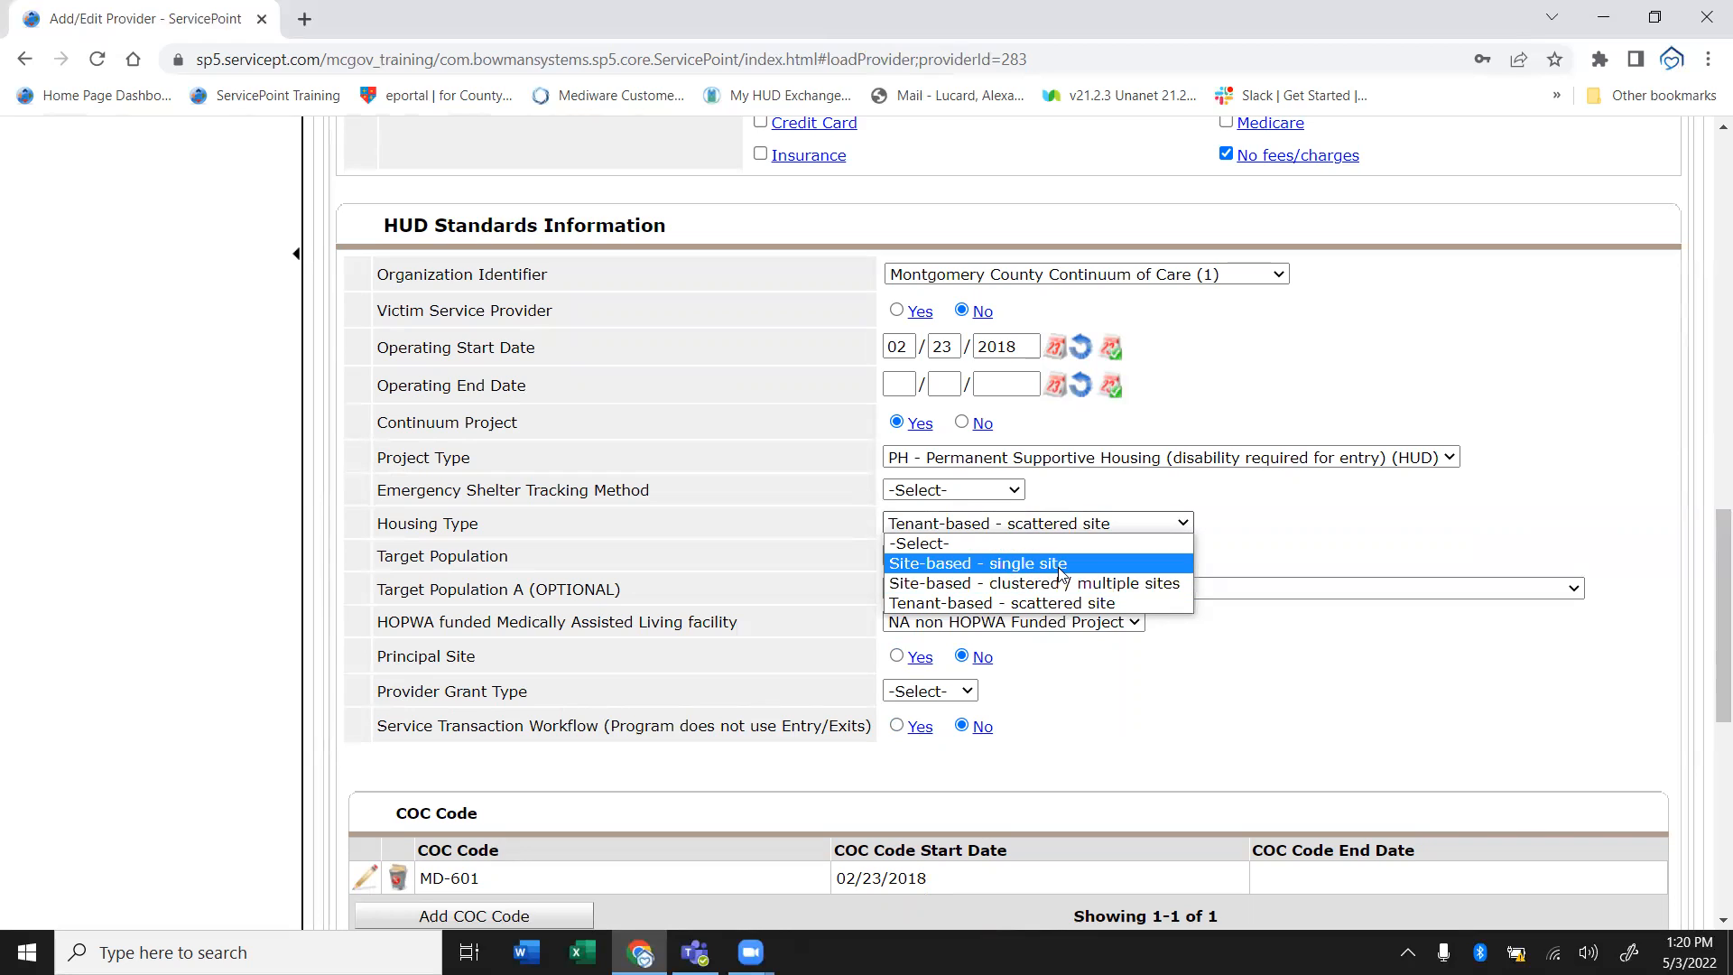
{"action": "left_click", "coordinate": [1293, 520]}
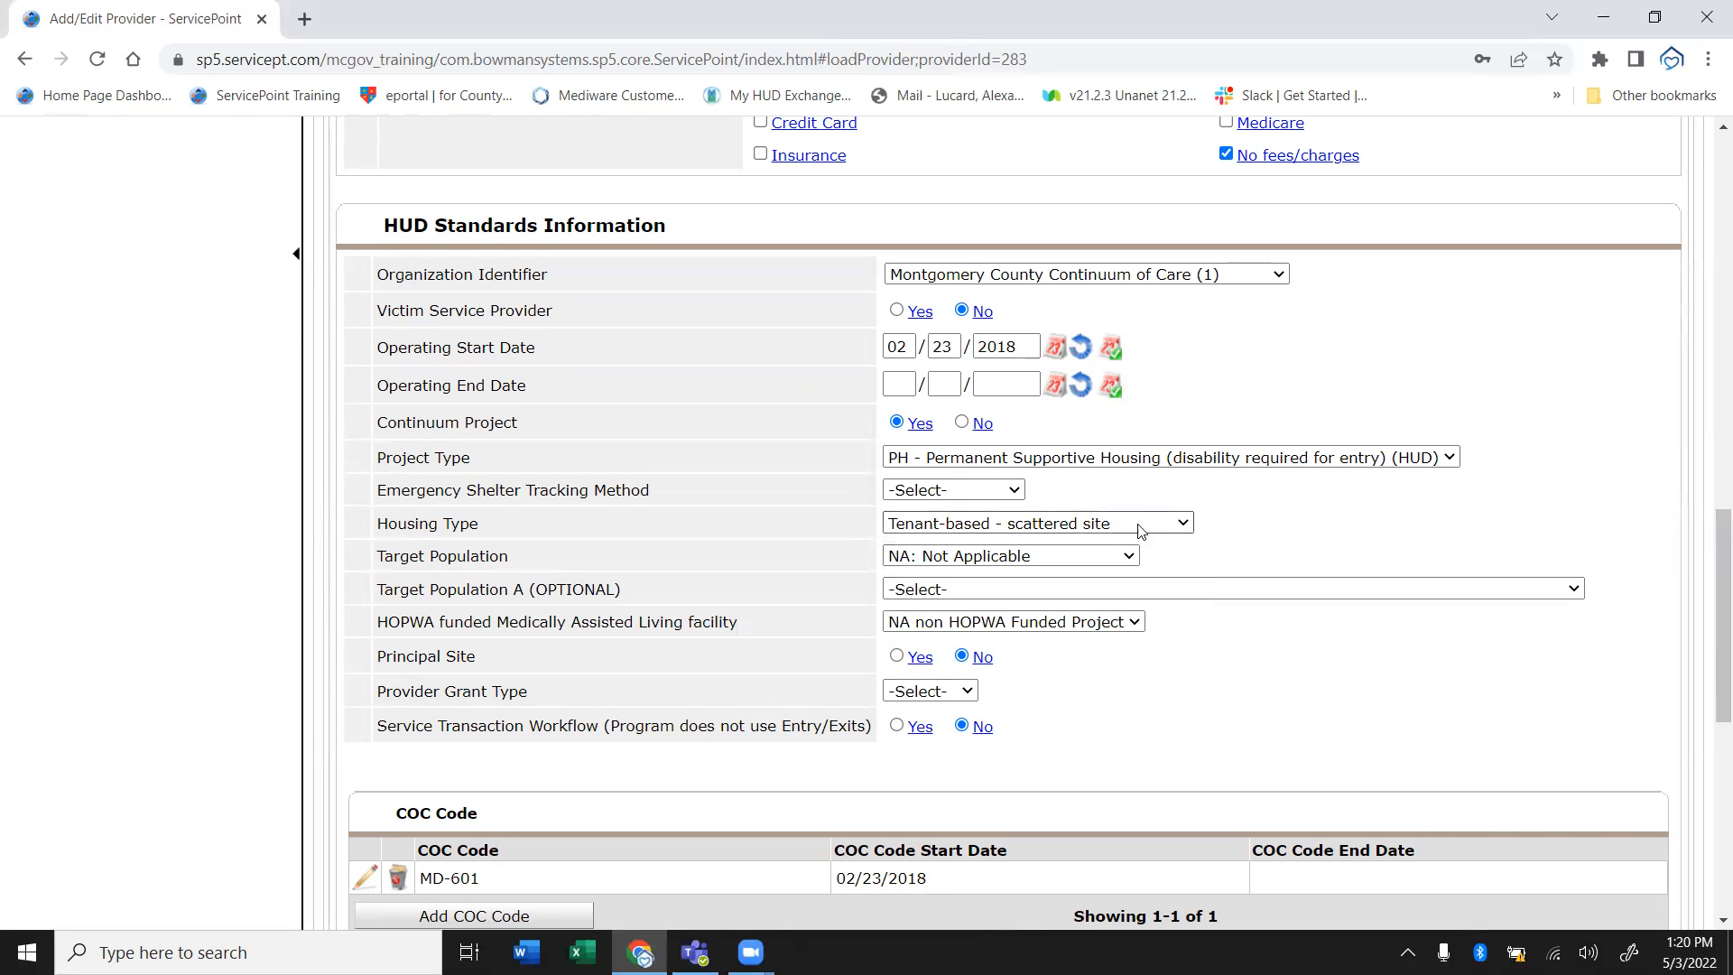
{"action": "left_click", "coordinate": [1034, 560]}
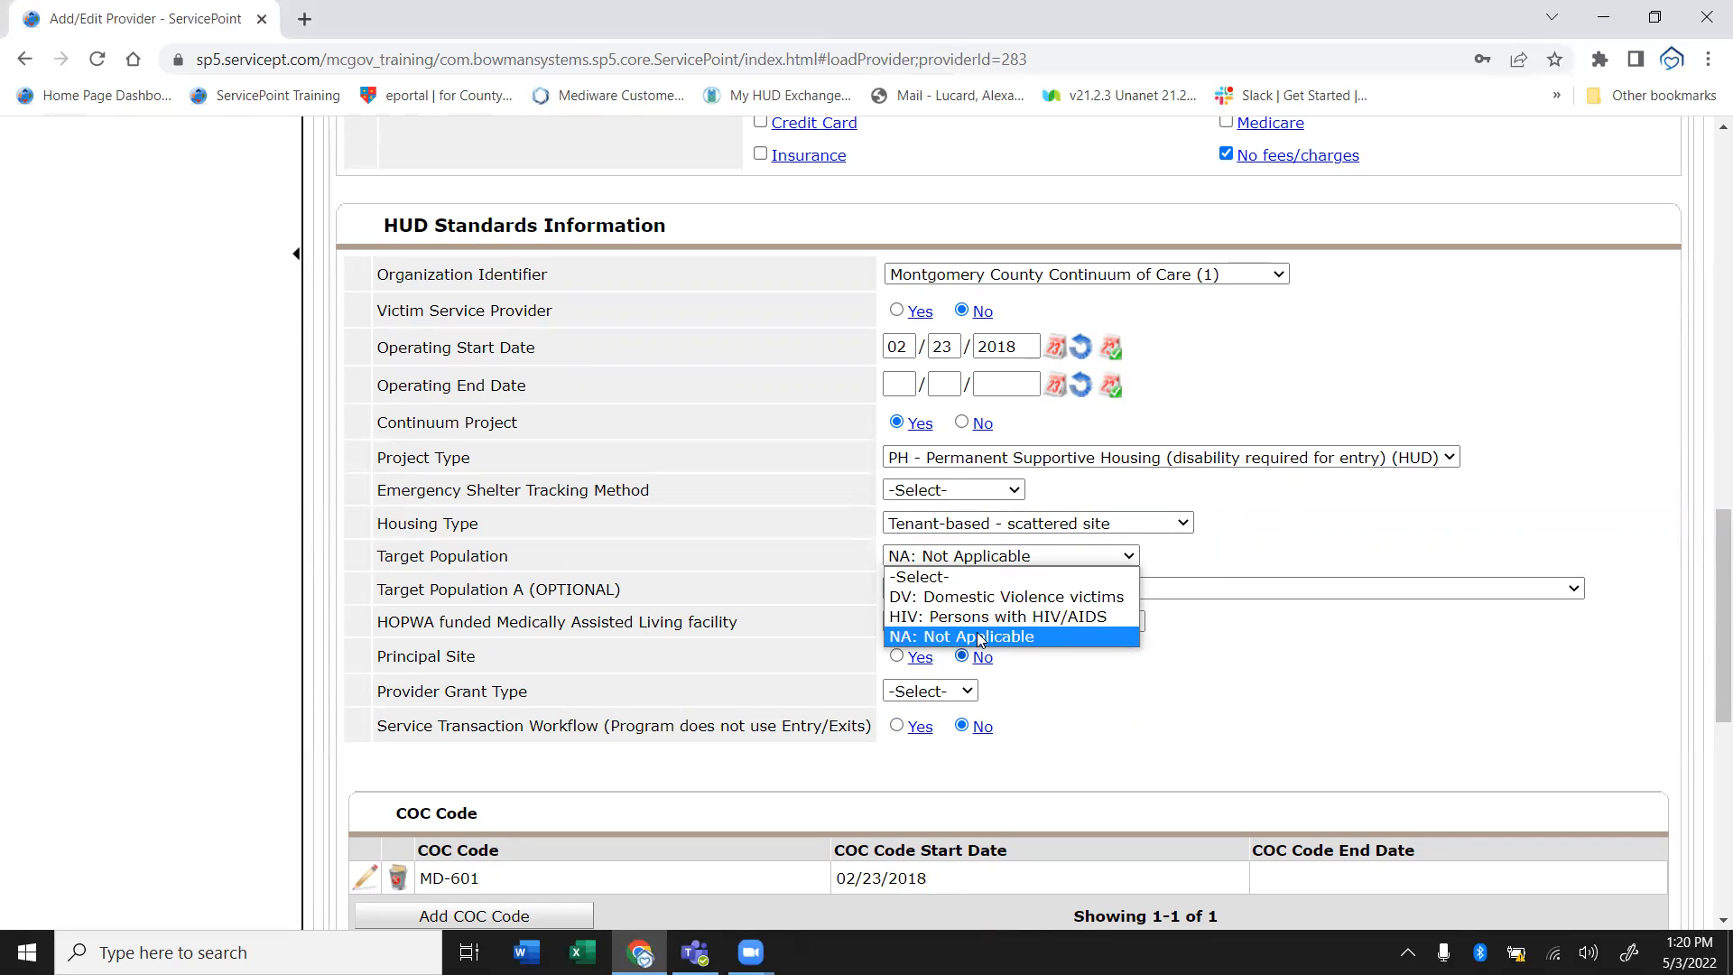
{"action": "left_click", "coordinate": [1270, 553]}
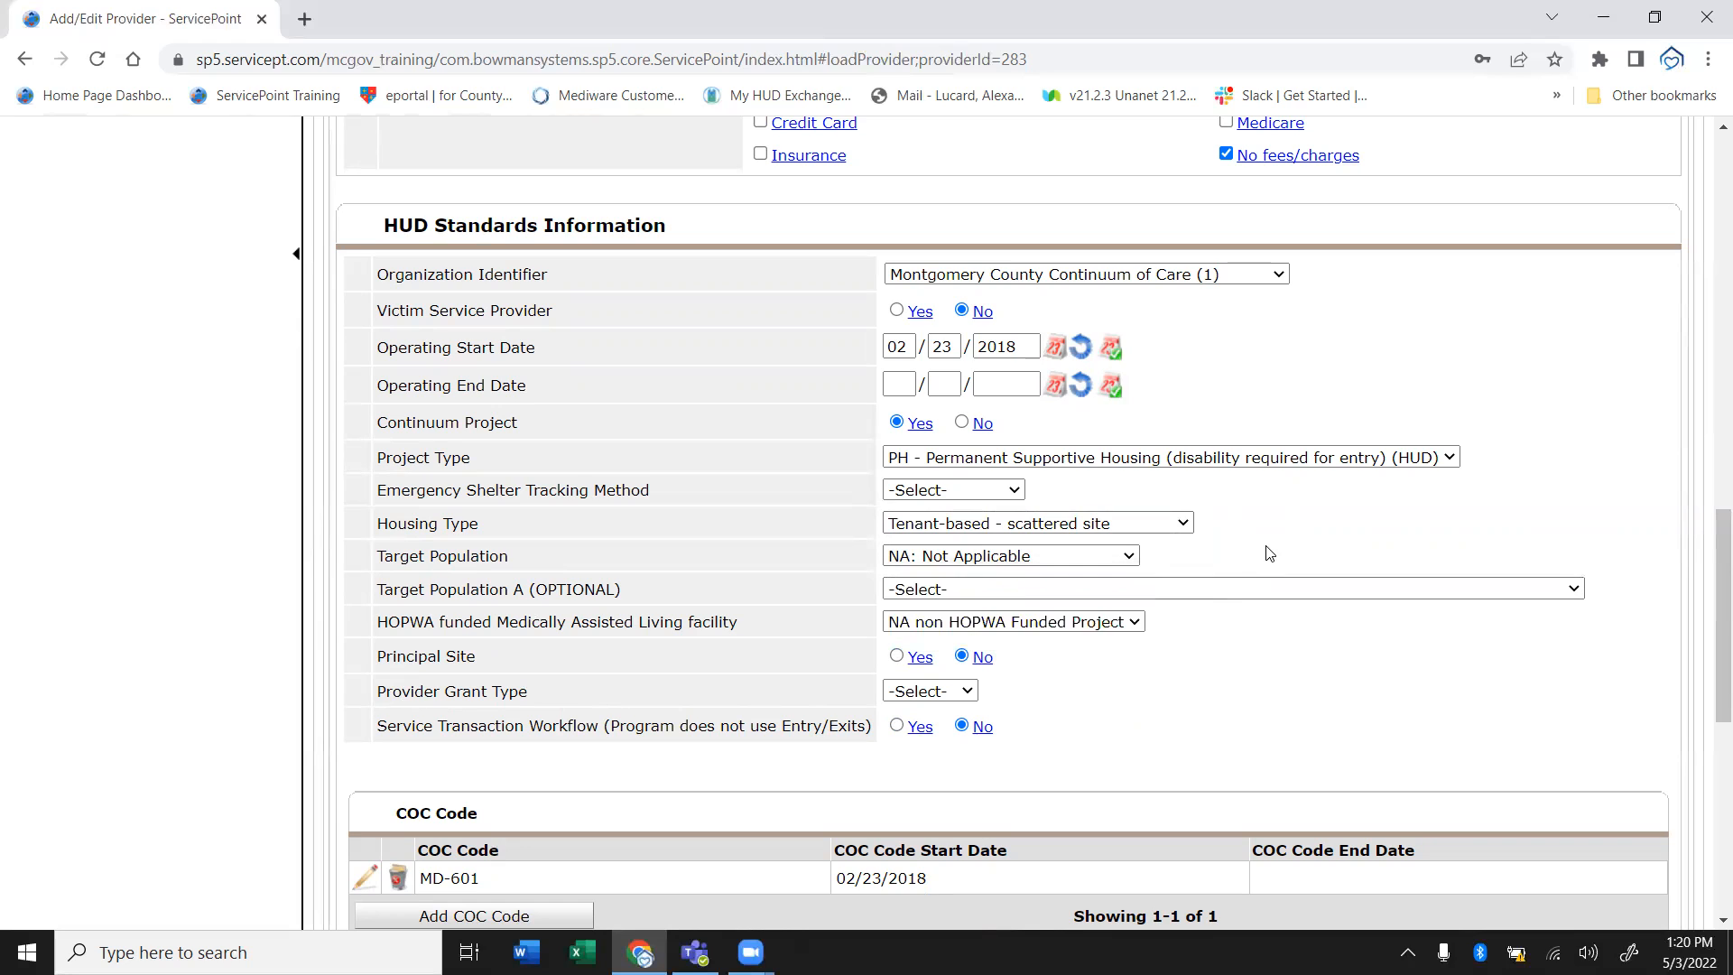
Review the household and age group options for Target Population A (OPTIONAL) and leave the field unselected
{"action": "left_click", "coordinate": [939, 593]}
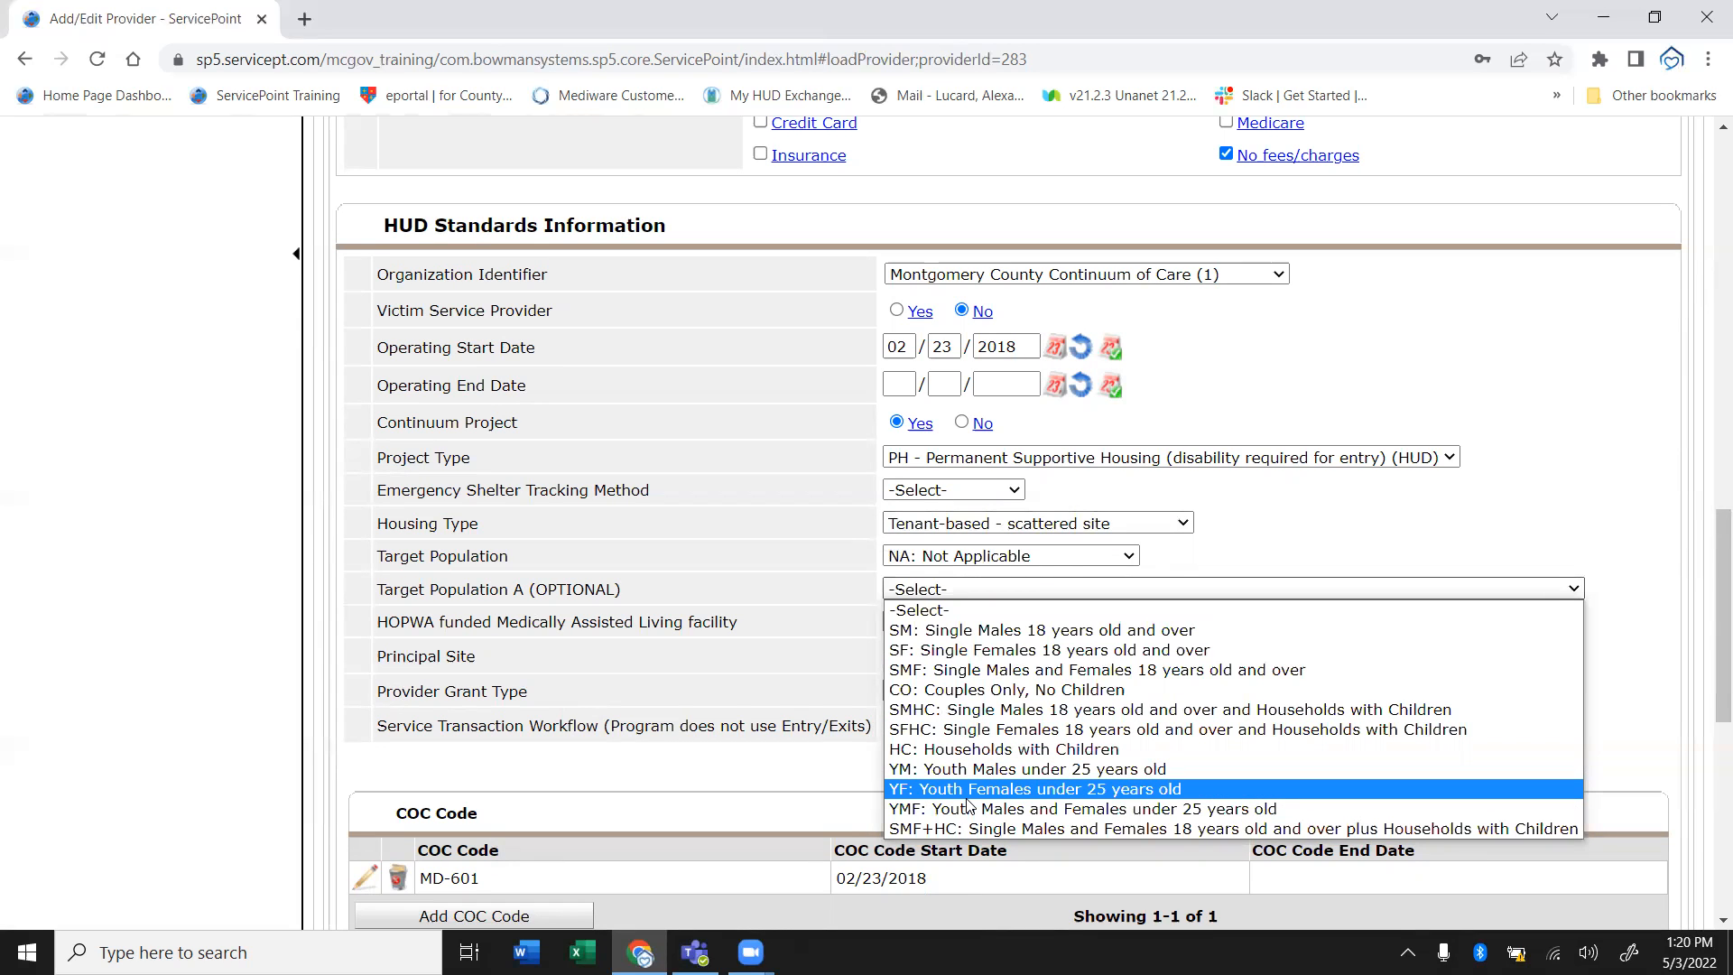
{"action": "left_click", "coordinate": [1210, 545]}
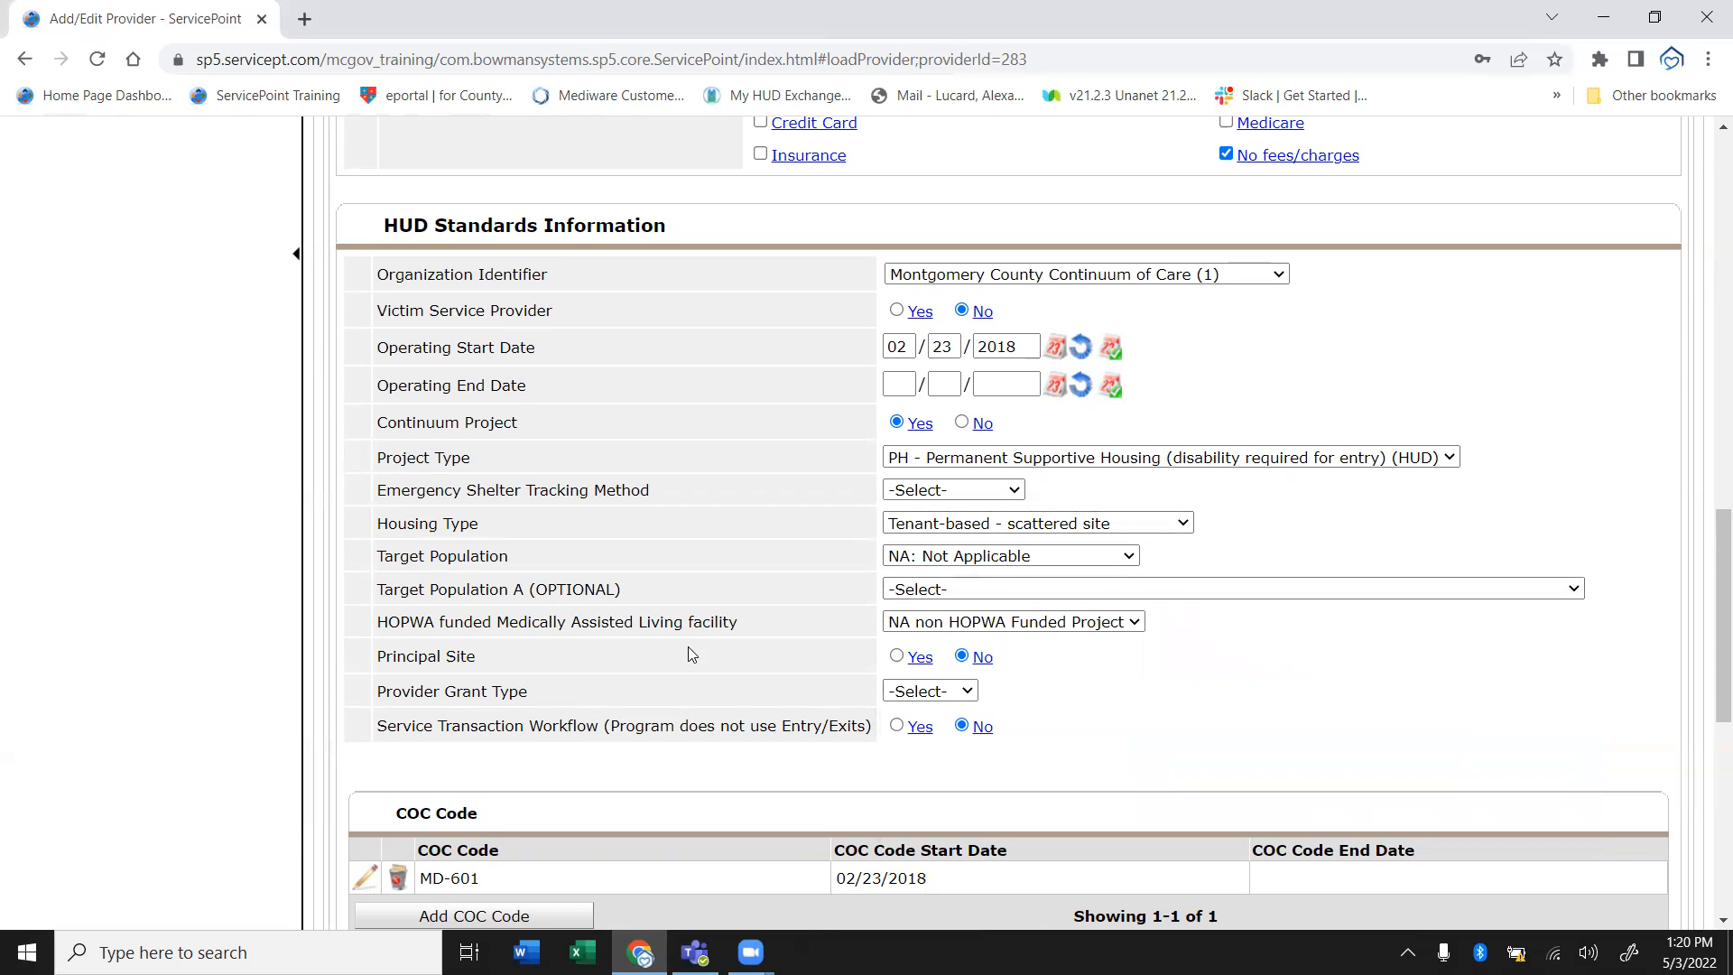
{"action": "right_click", "coordinate": [929, 593]}
{"action": "left_click", "coordinate": [890, 585]}
{"action": "left_click", "coordinate": [890, 585]}
{"action": "right_click", "coordinate": [889, 585]}
{"action": "left_click", "coordinate": [779, 636]}
Review the options for the HOPWA funded Medically Assisted Living facility field and close the list without changing it
{"action": "right_click", "coordinate": [957, 626]}
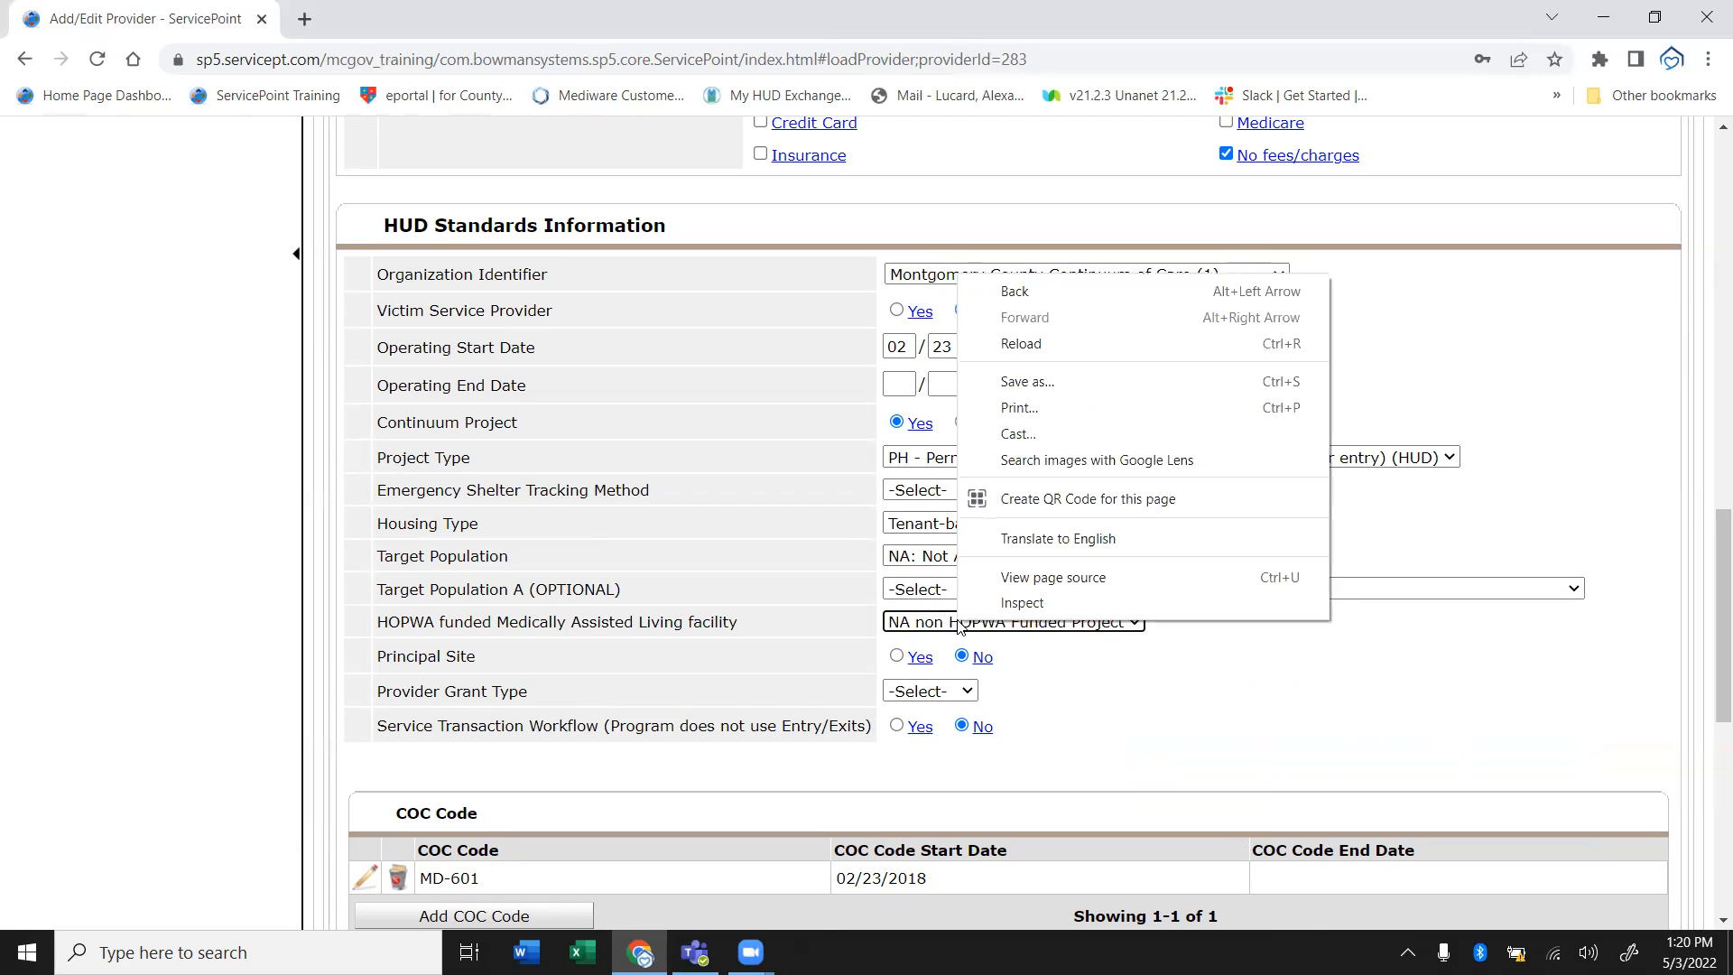
{"action": "left_click", "coordinate": [957, 626]}
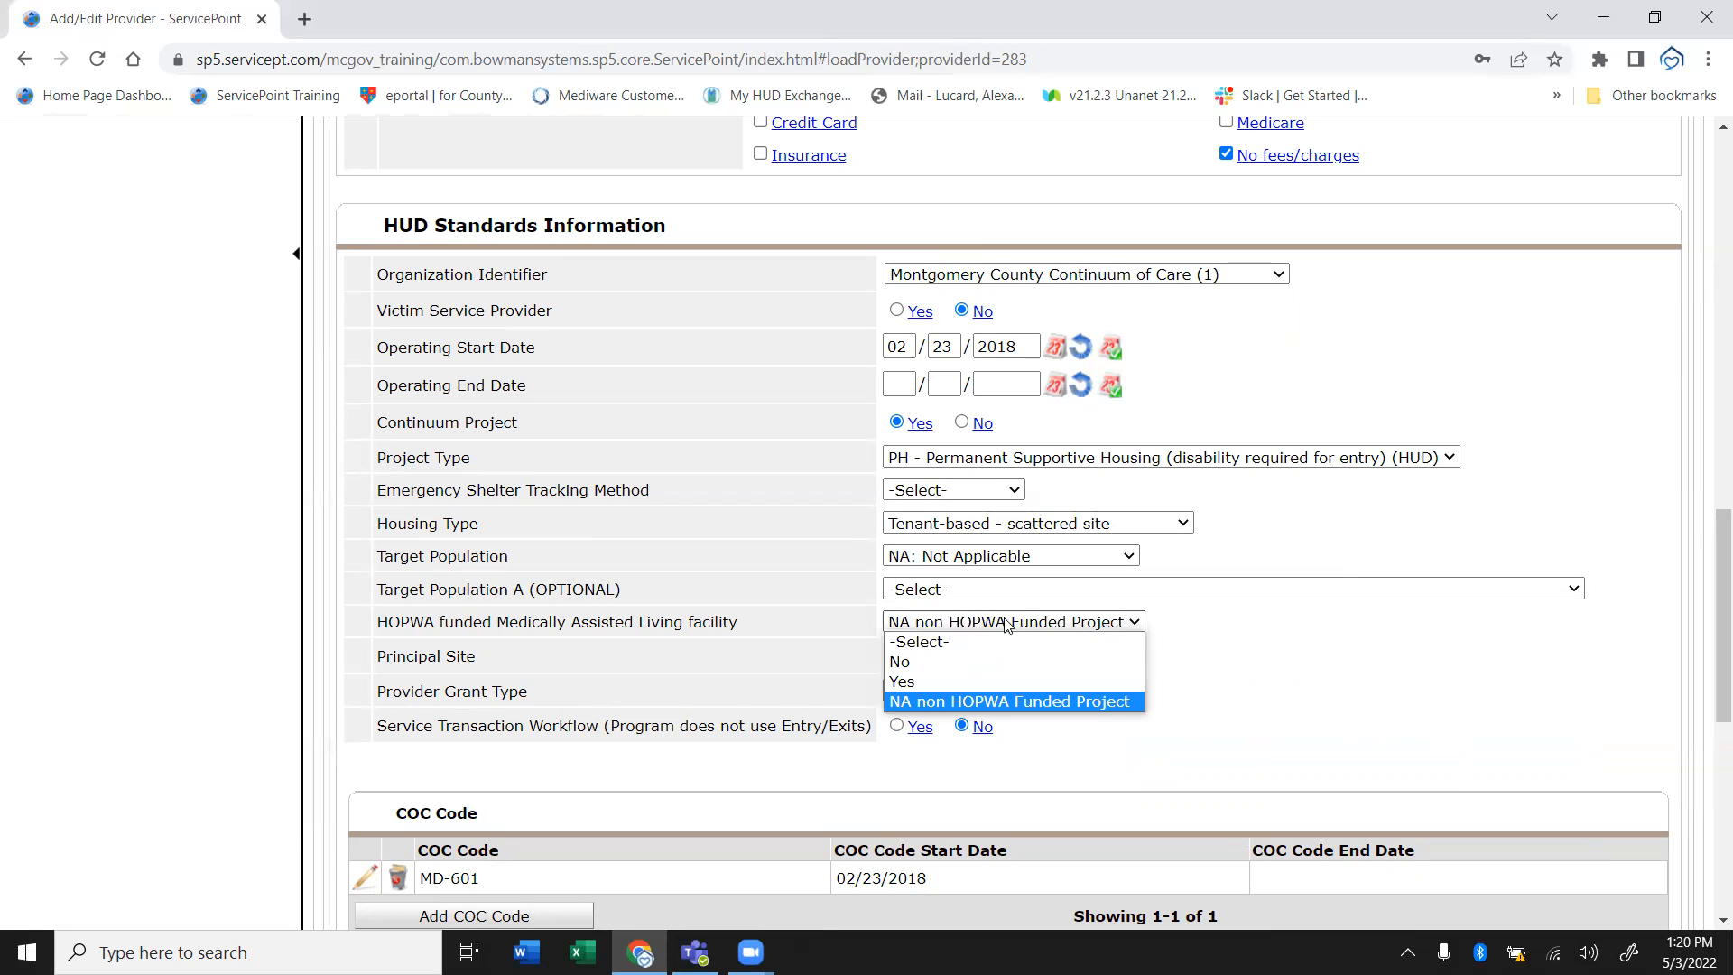
{"action": "right_click", "coordinate": [1315, 669]}
{"action": "left_click", "coordinate": [1185, 657]}
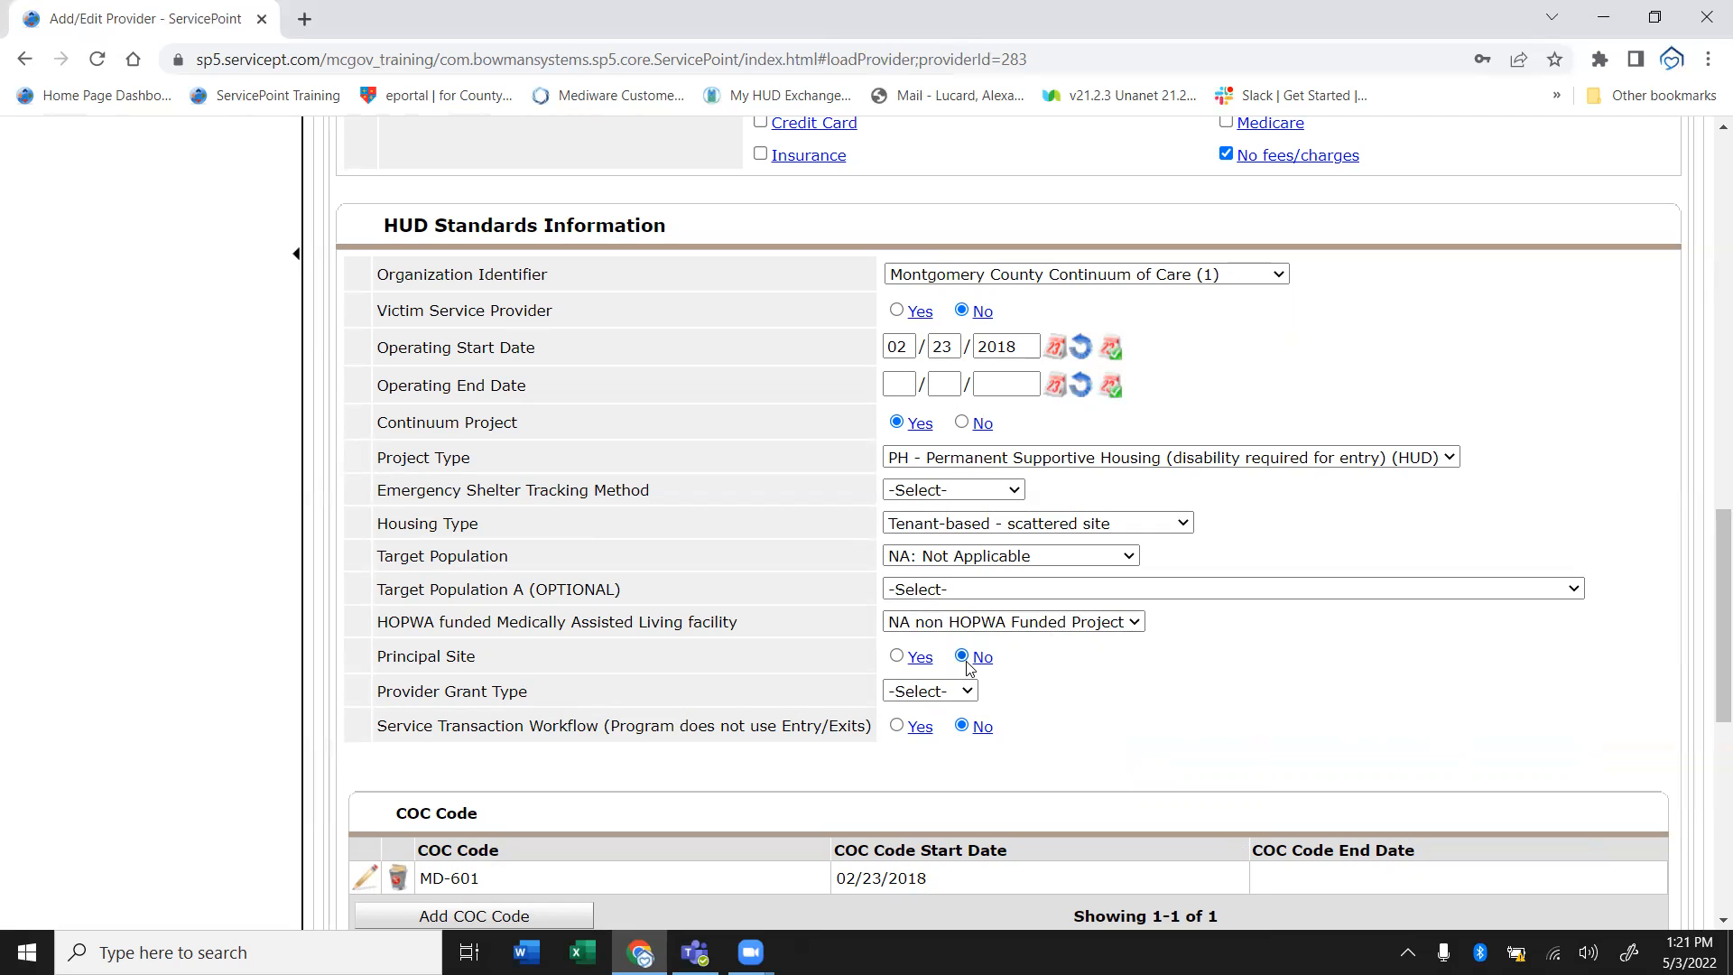
Review the Provider Grant Type options and set the grant type to HUD CoC
{"action": "right_click", "coordinate": [896, 692]}
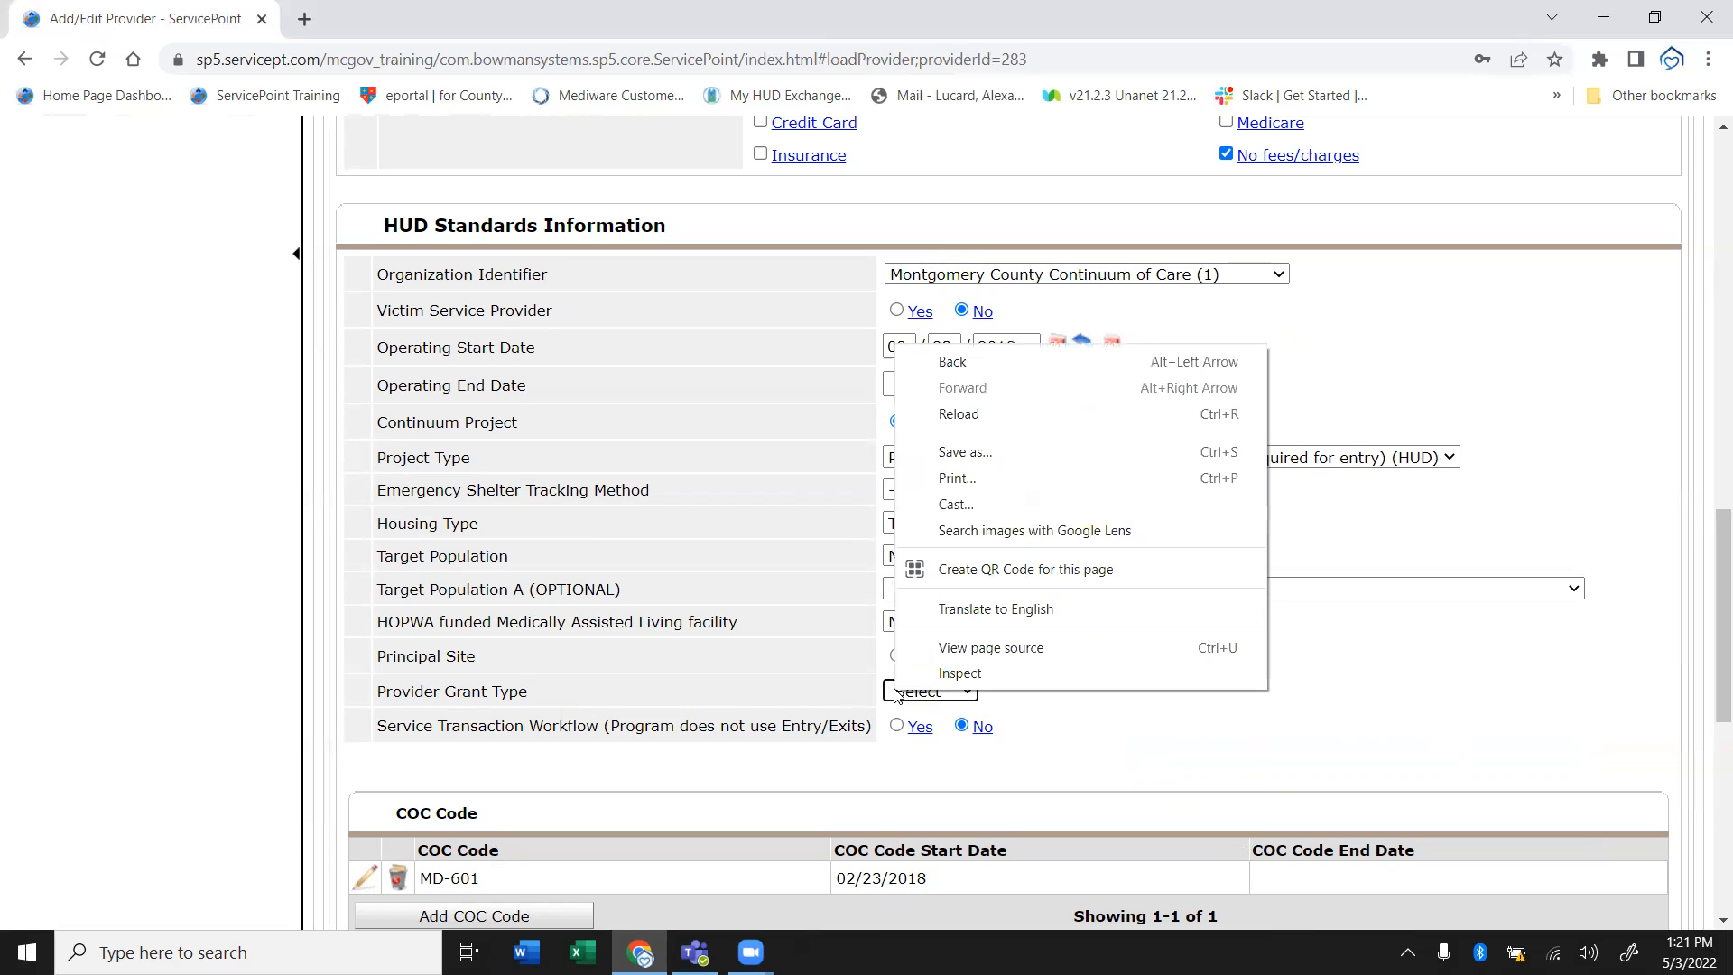
{"action": "left_click", "coordinate": [726, 698]}
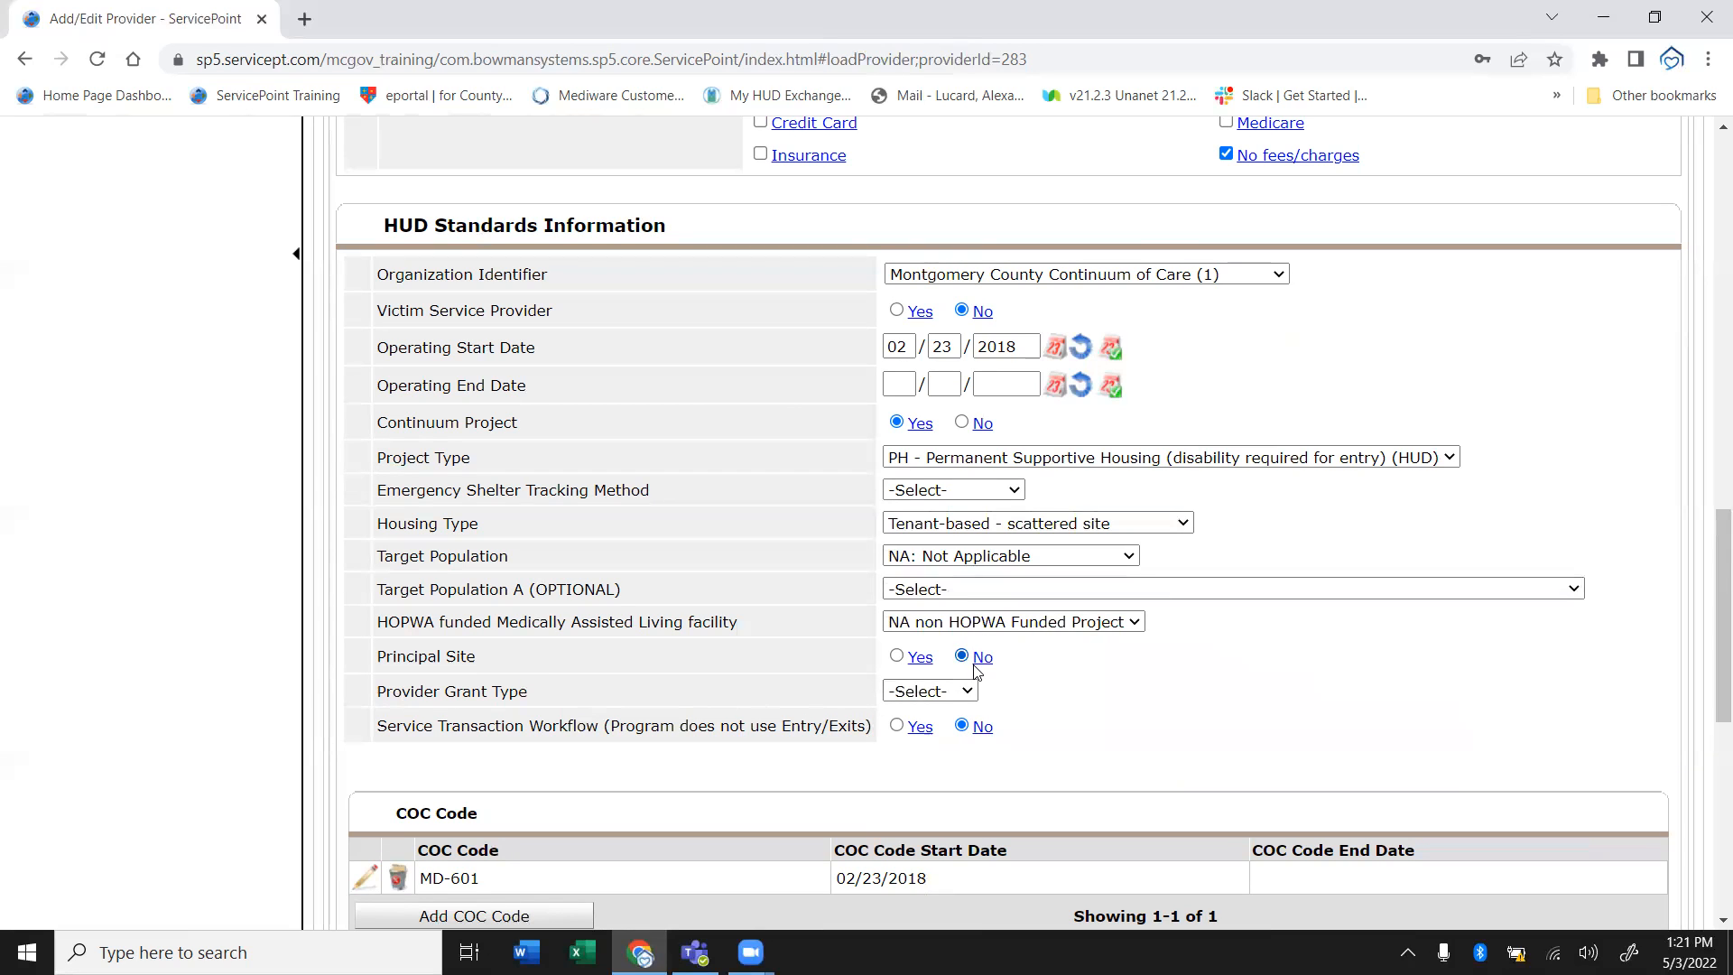
{"action": "left_click", "coordinate": [966, 692]}
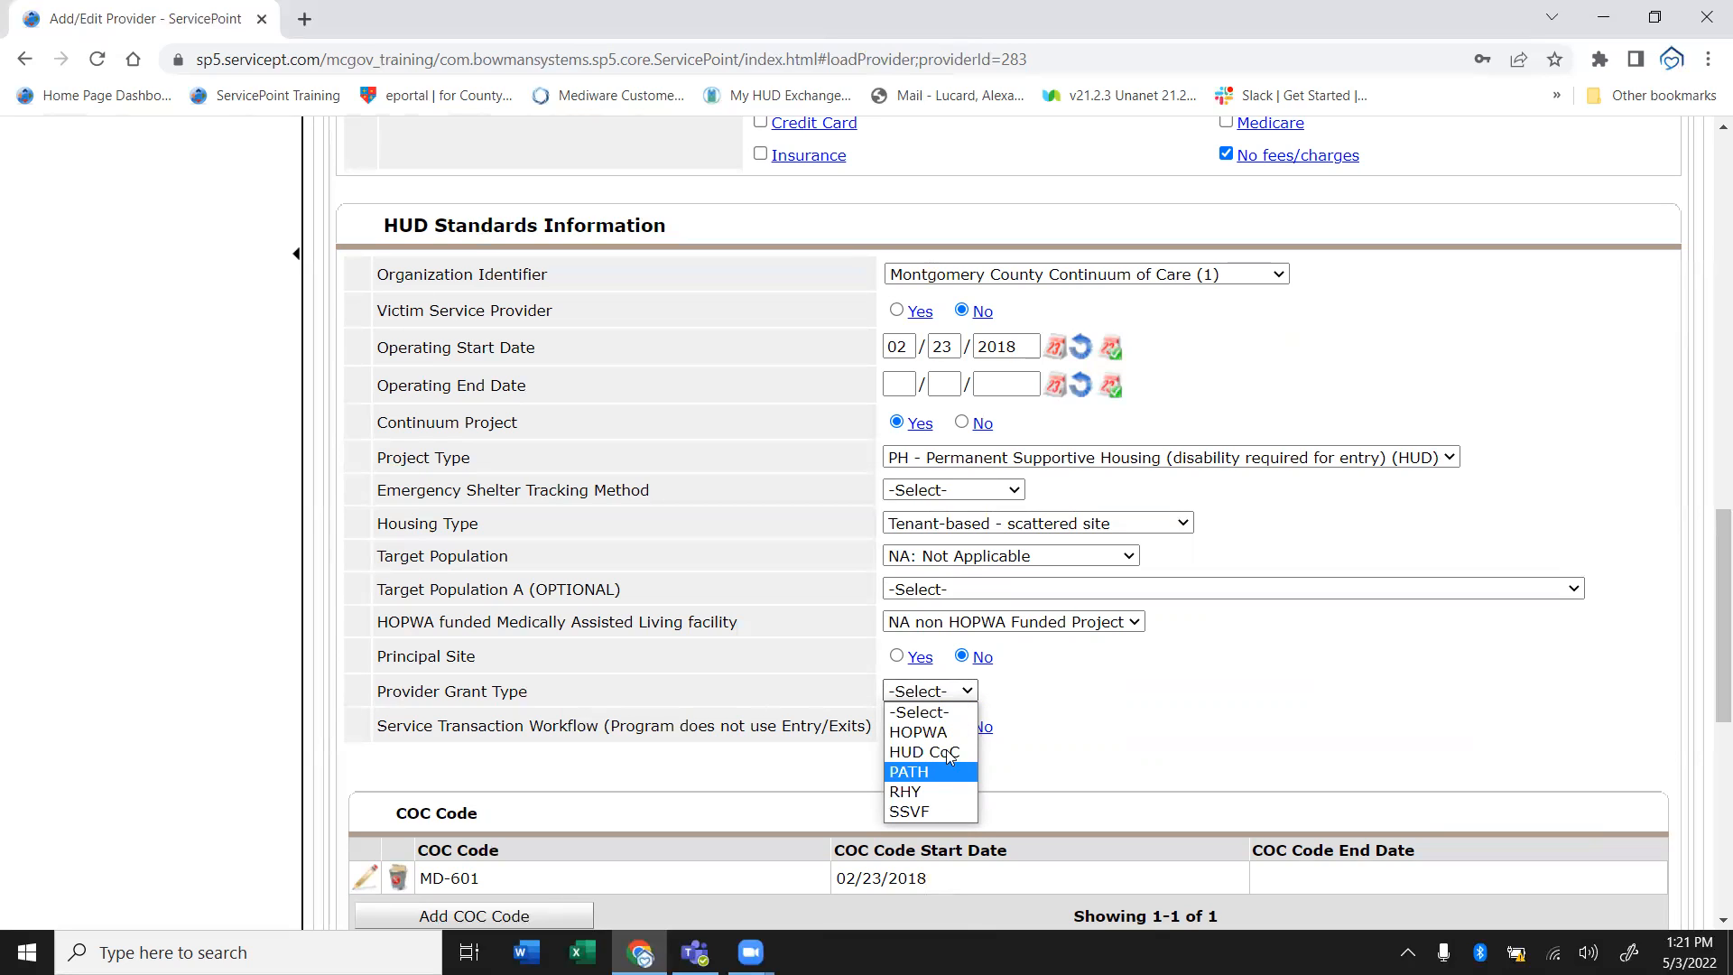
{"action": "left_click", "coordinate": [1095, 711]}
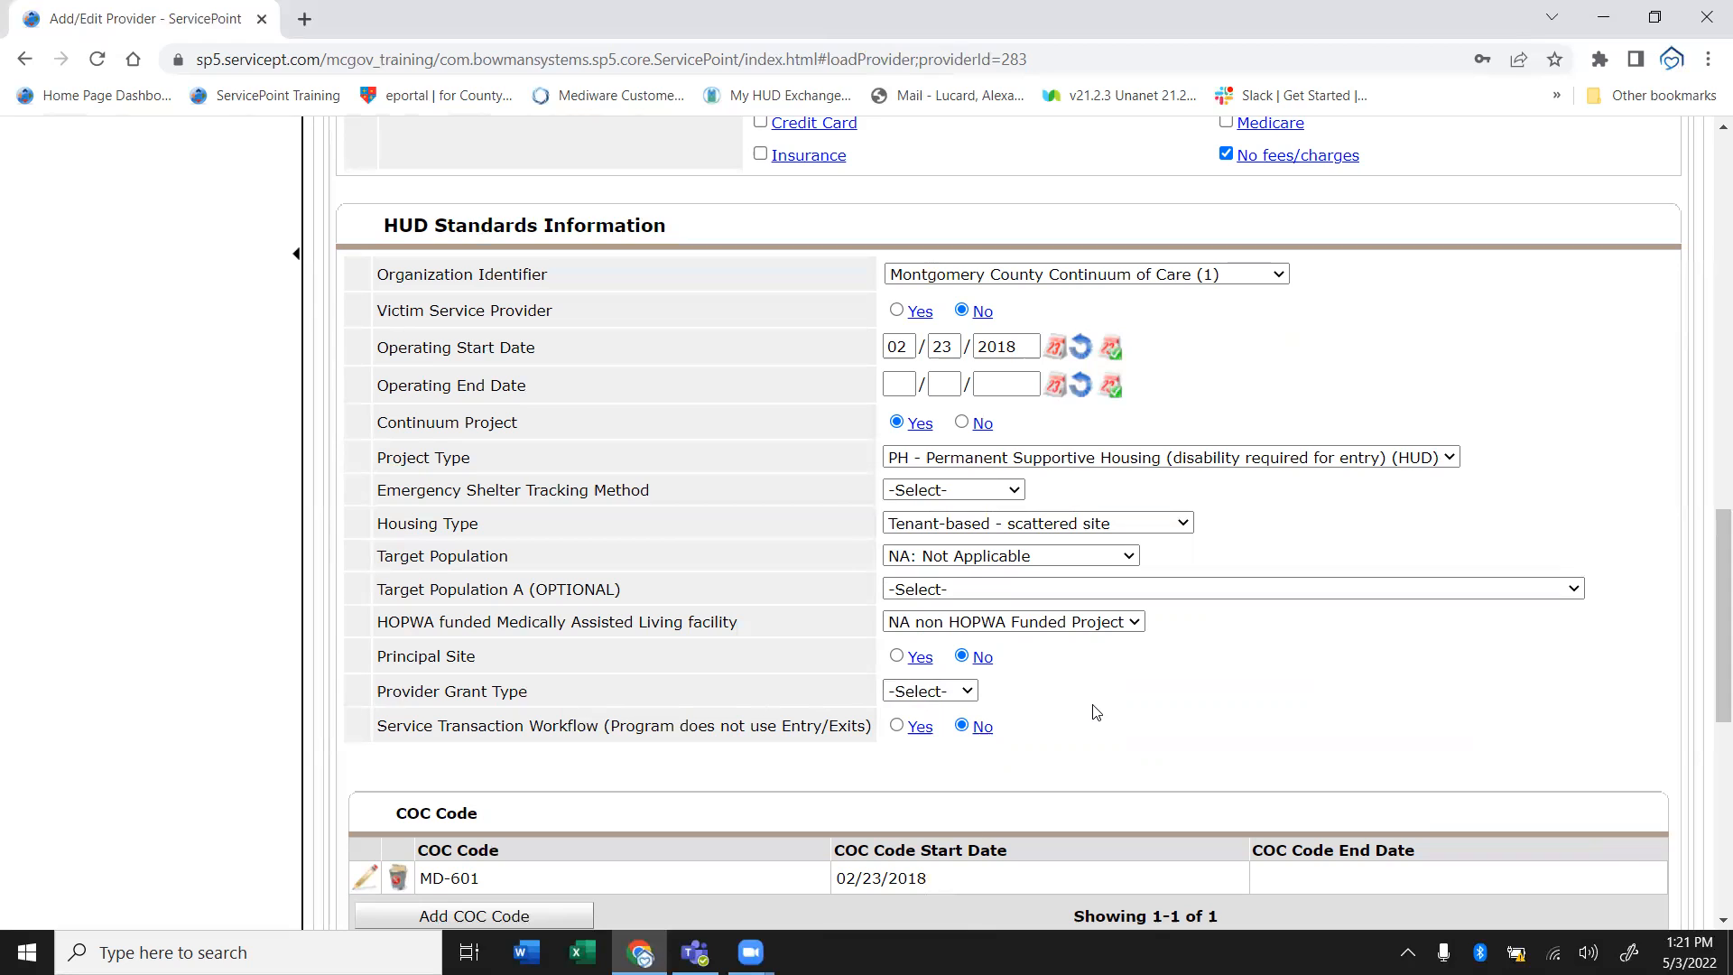
{"action": "left_click", "coordinate": [966, 692]}
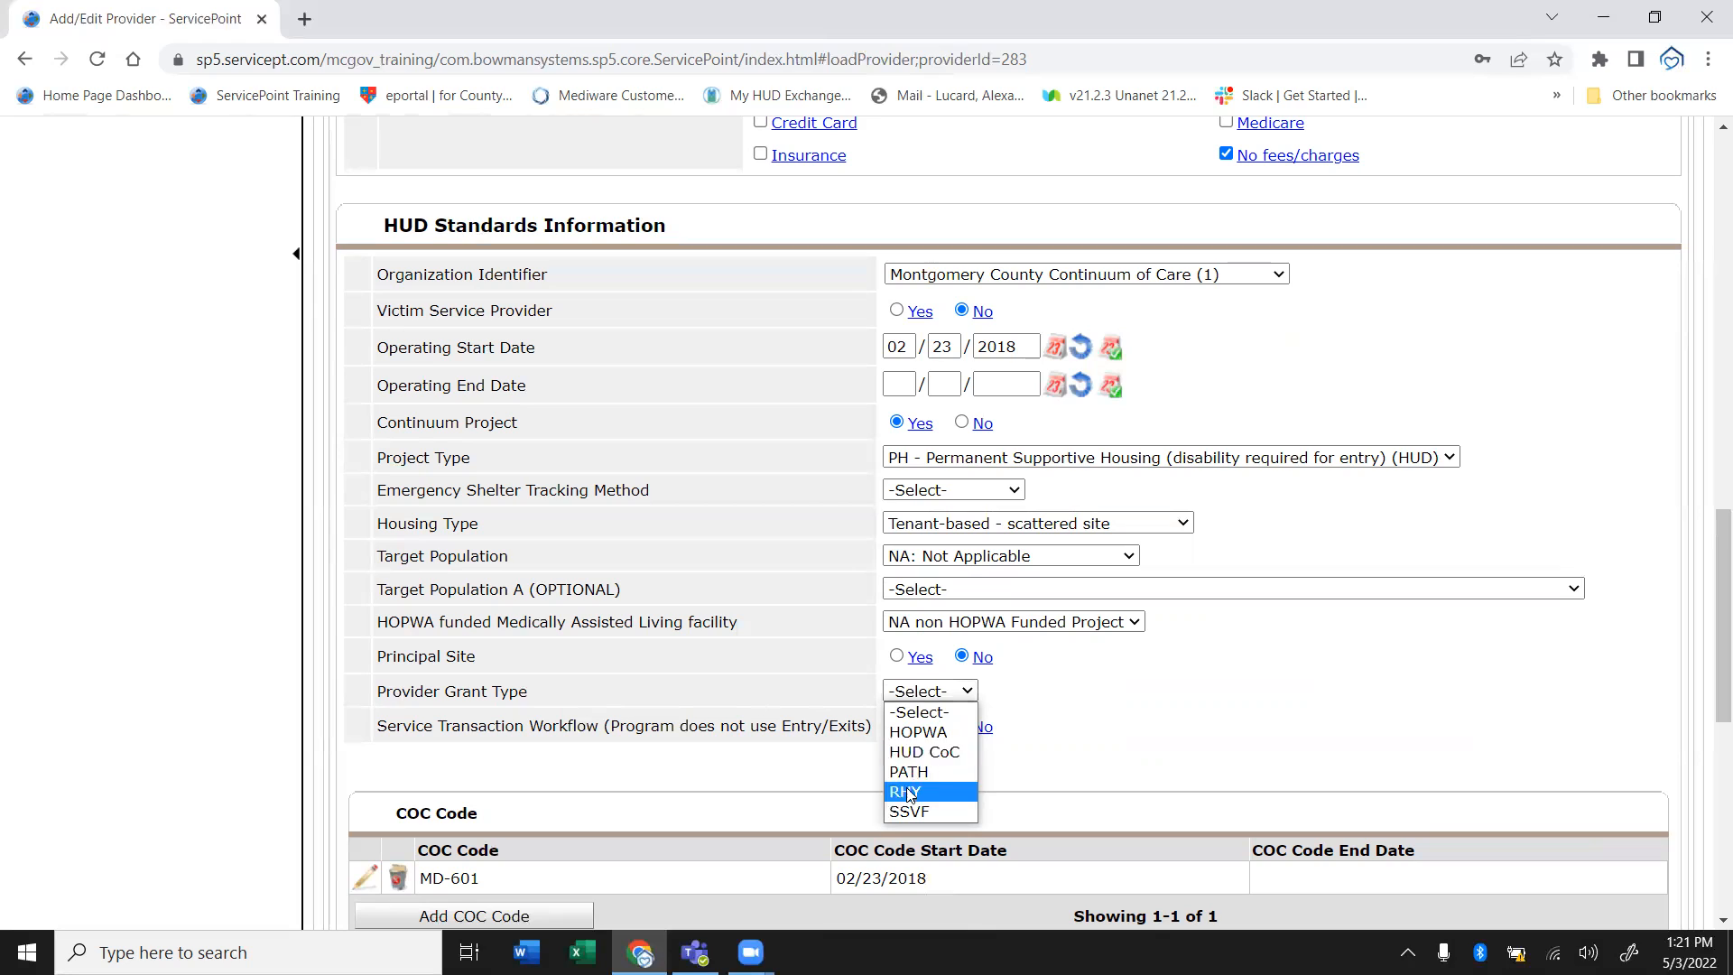
{"action": "left_click", "coordinate": [925, 752]}
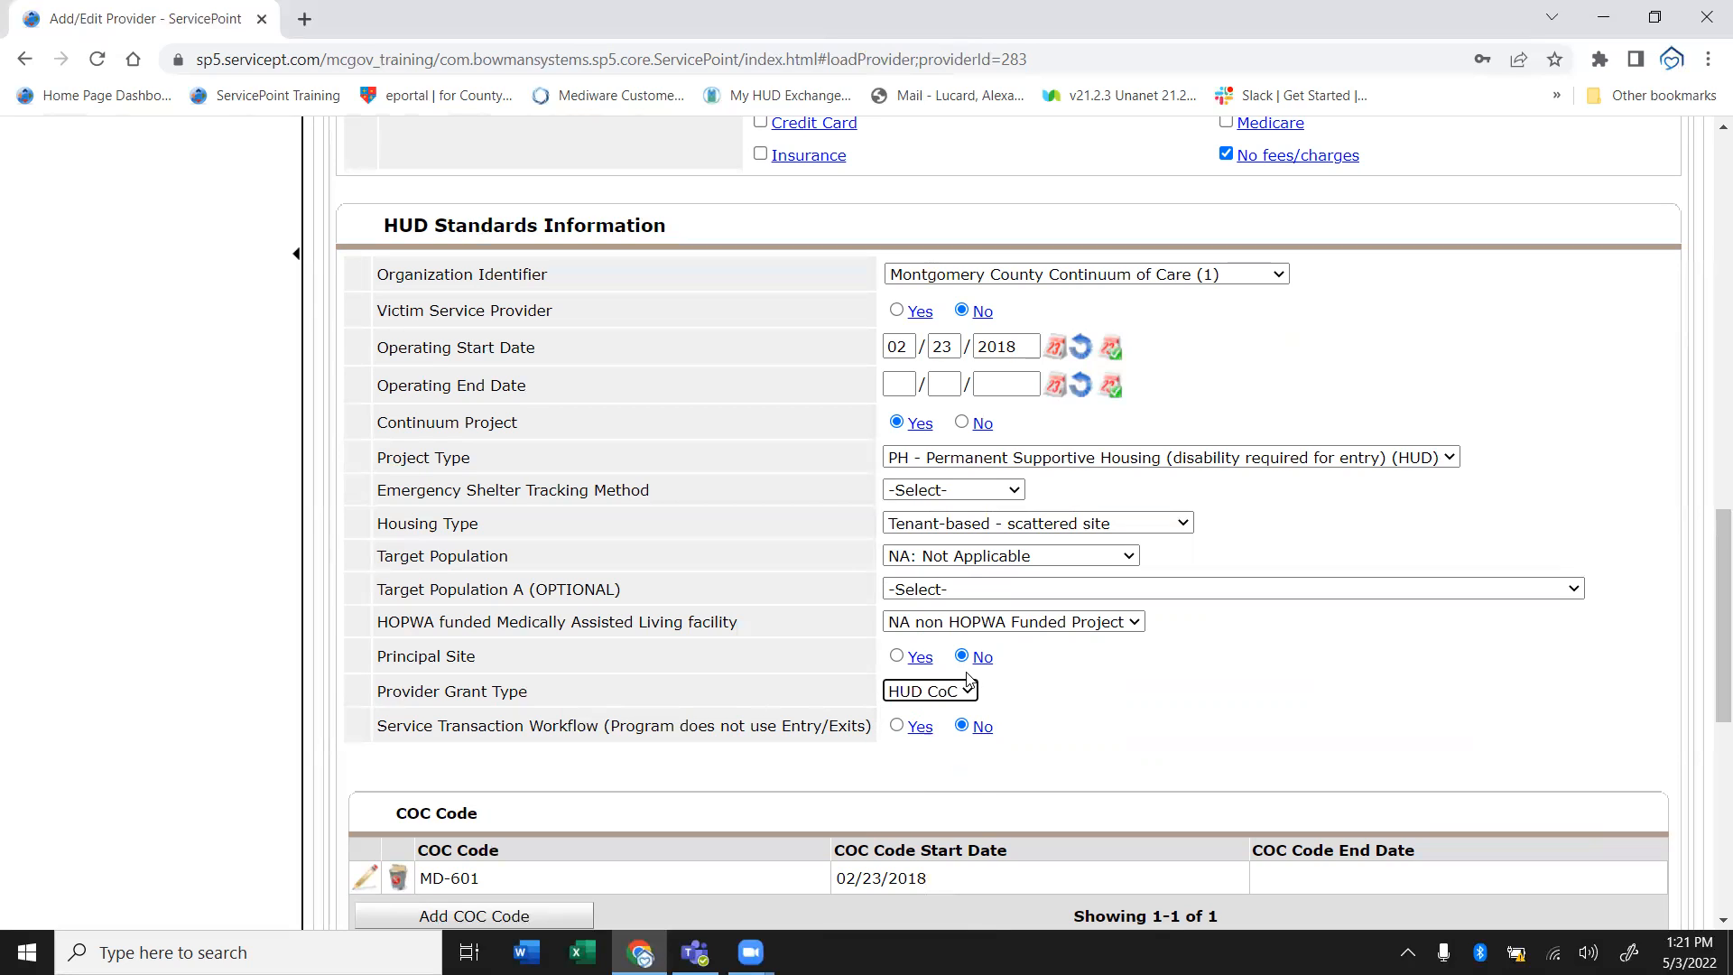
Switch the Provider Grant Type to PATH and reset the field to -Select-
{"action": "left_click", "coordinate": [943, 691]}
{"action": "left_click", "coordinate": [902, 774]}
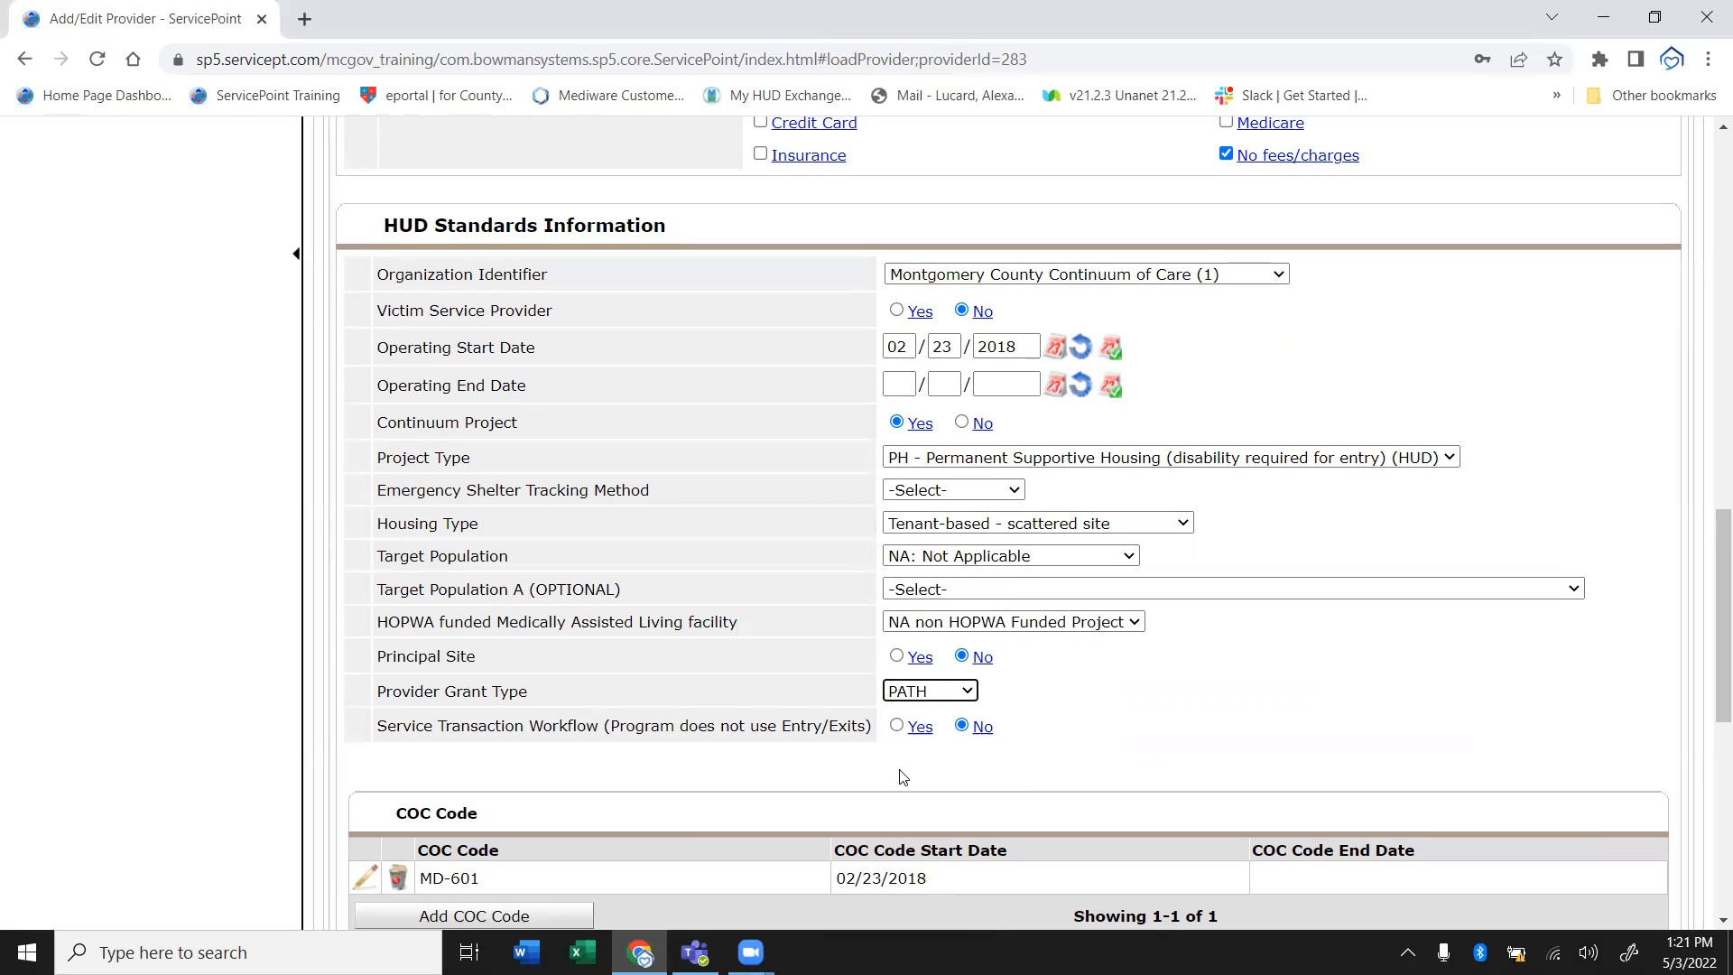
{"action": "left_click", "coordinate": [938, 693]}
{"action": "left_click", "coordinate": [925, 713]}
Examine the HUD Standards Information section, highlighting the Operating Start Date and Operating End Date labels
{"action": "scroll", "coordinate": [1708, 667], "scroll_direction": "up", "scroll_amount": 2}
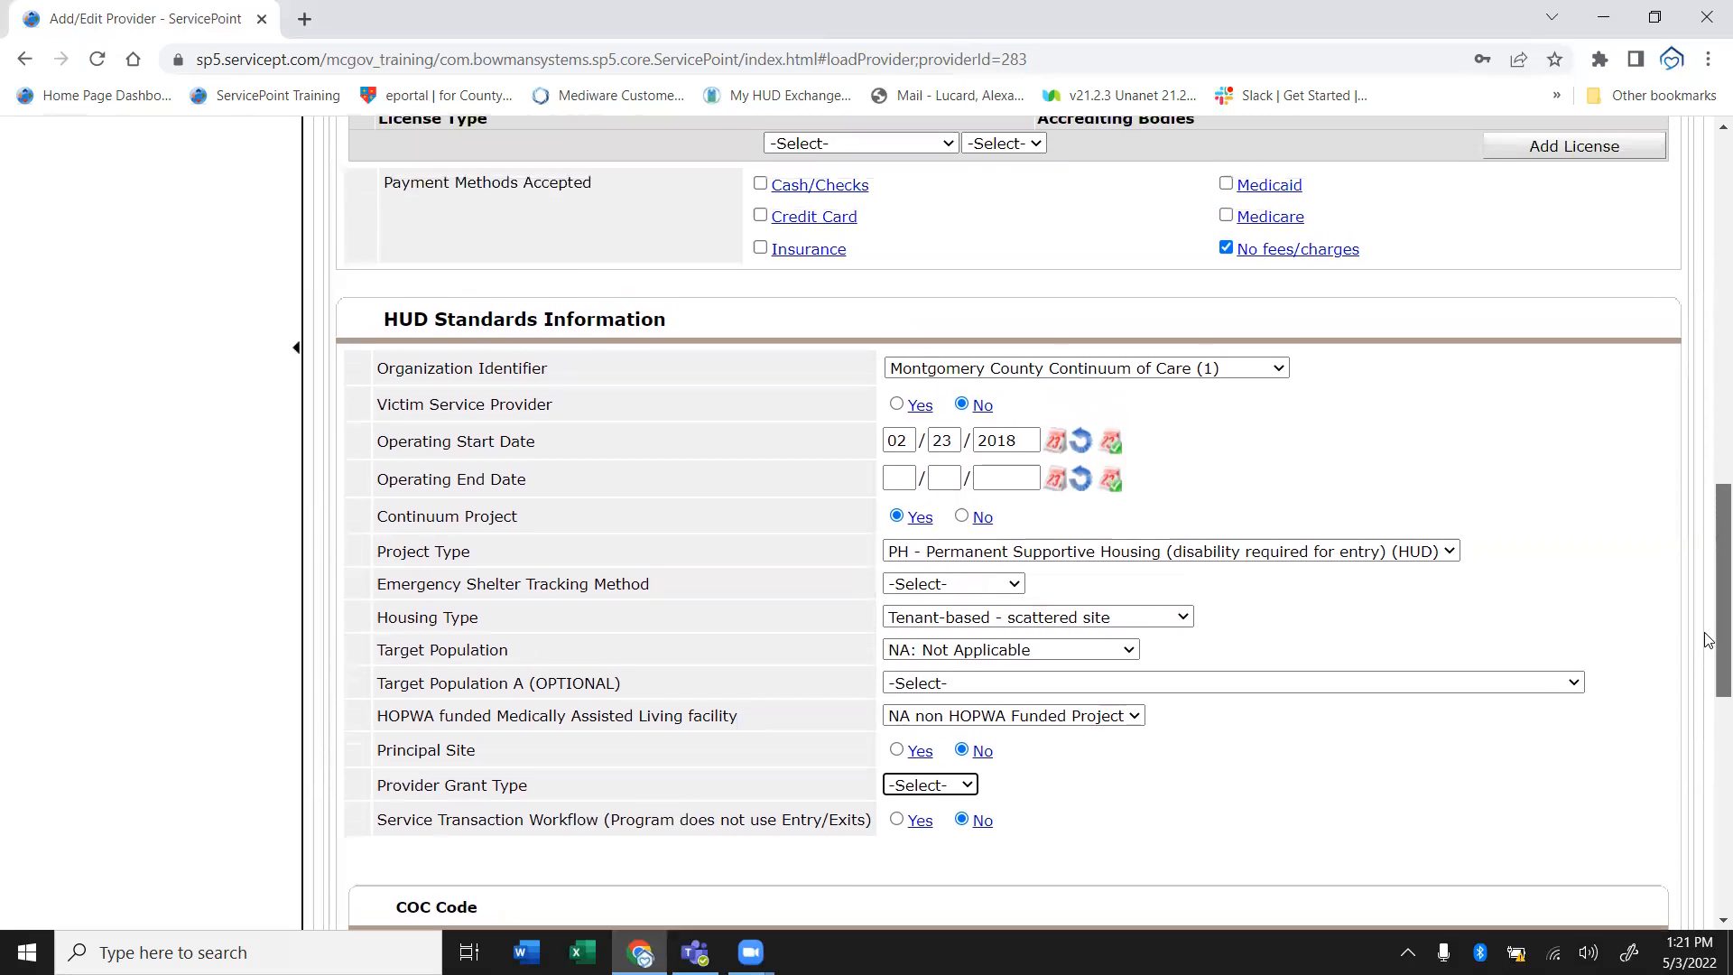
{"action": "scroll", "coordinate": [1708, 683], "scroll_direction": "down", "scroll_amount": 2}
{"action": "scroll", "coordinate": [1709, 683], "scroll_direction": "down", "scroll_amount": 1}
{"action": "scroll", "coordinate": [1709, 650], "scroll_direction": "up", "scroll_amount": 2}
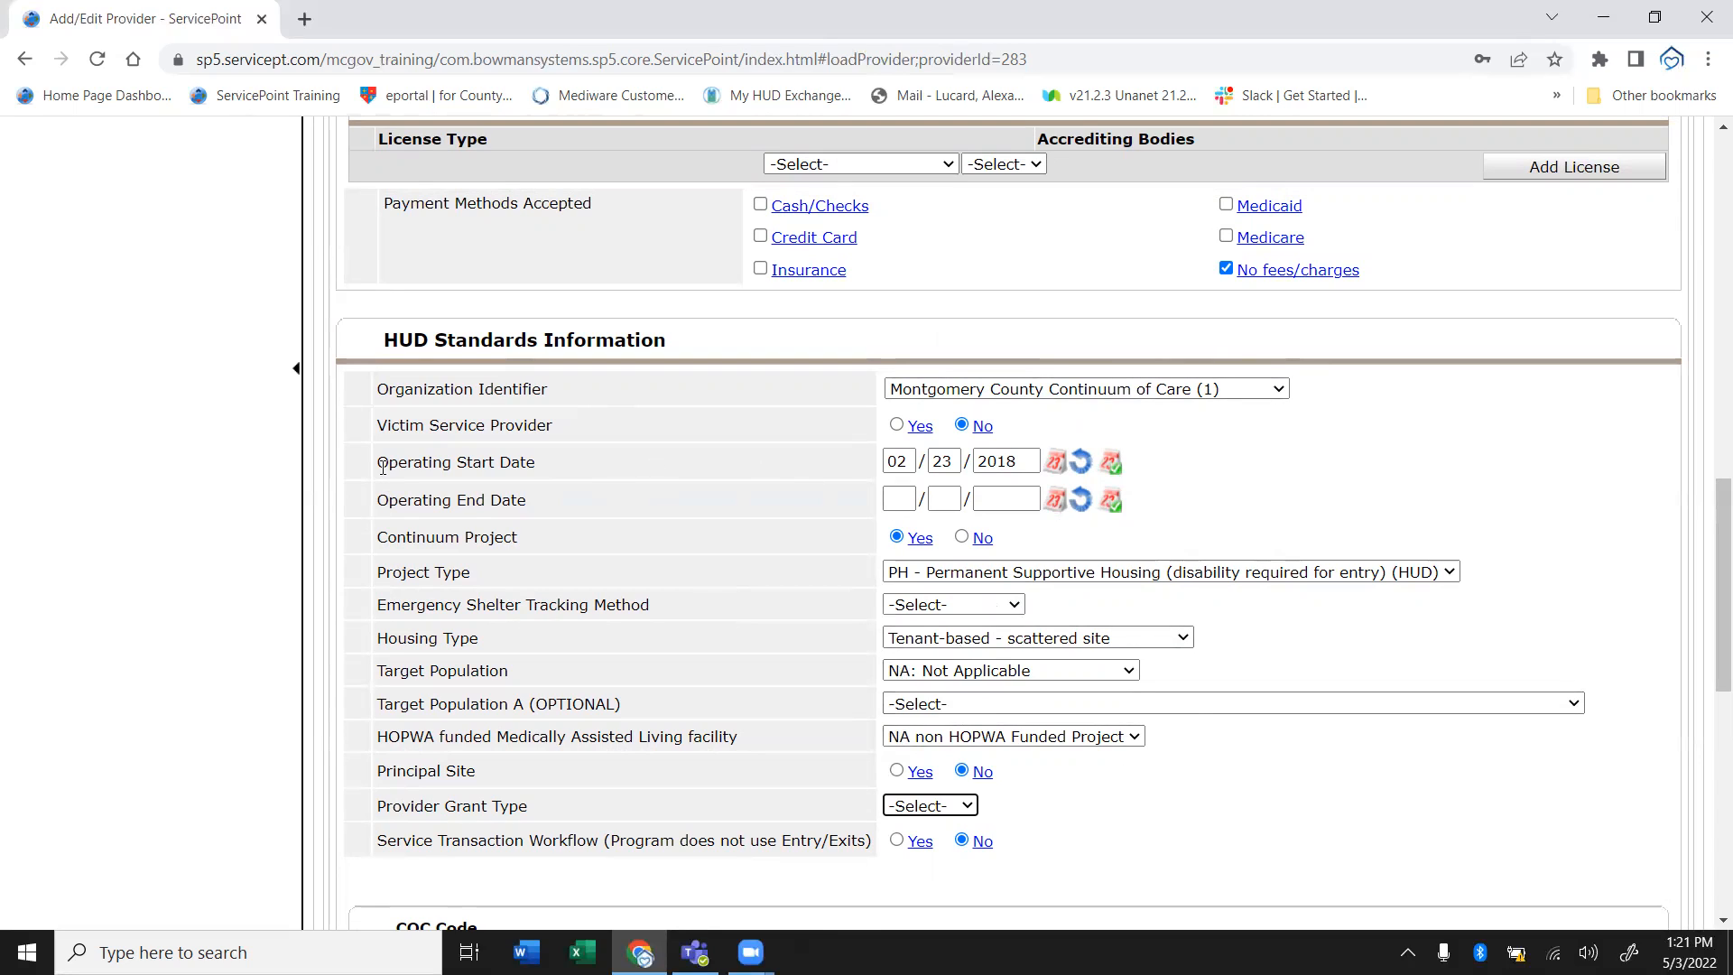
{"action": "left_click_drag", "start_coordinate": [386, 458], "coordinate": [520, 505]}
{"action": "left_click", "coordinate": [519, 506]}
{"action": "mouse_move", "coordinate": [1708, 576]}
{"action": "left_mouse_down"}
{"action": "mouse_move", "coordinate": [1708, 599]}
{"action": "mouse_move", "coordinate": [1708, 573]}
{"action": "left_mouse_up"}
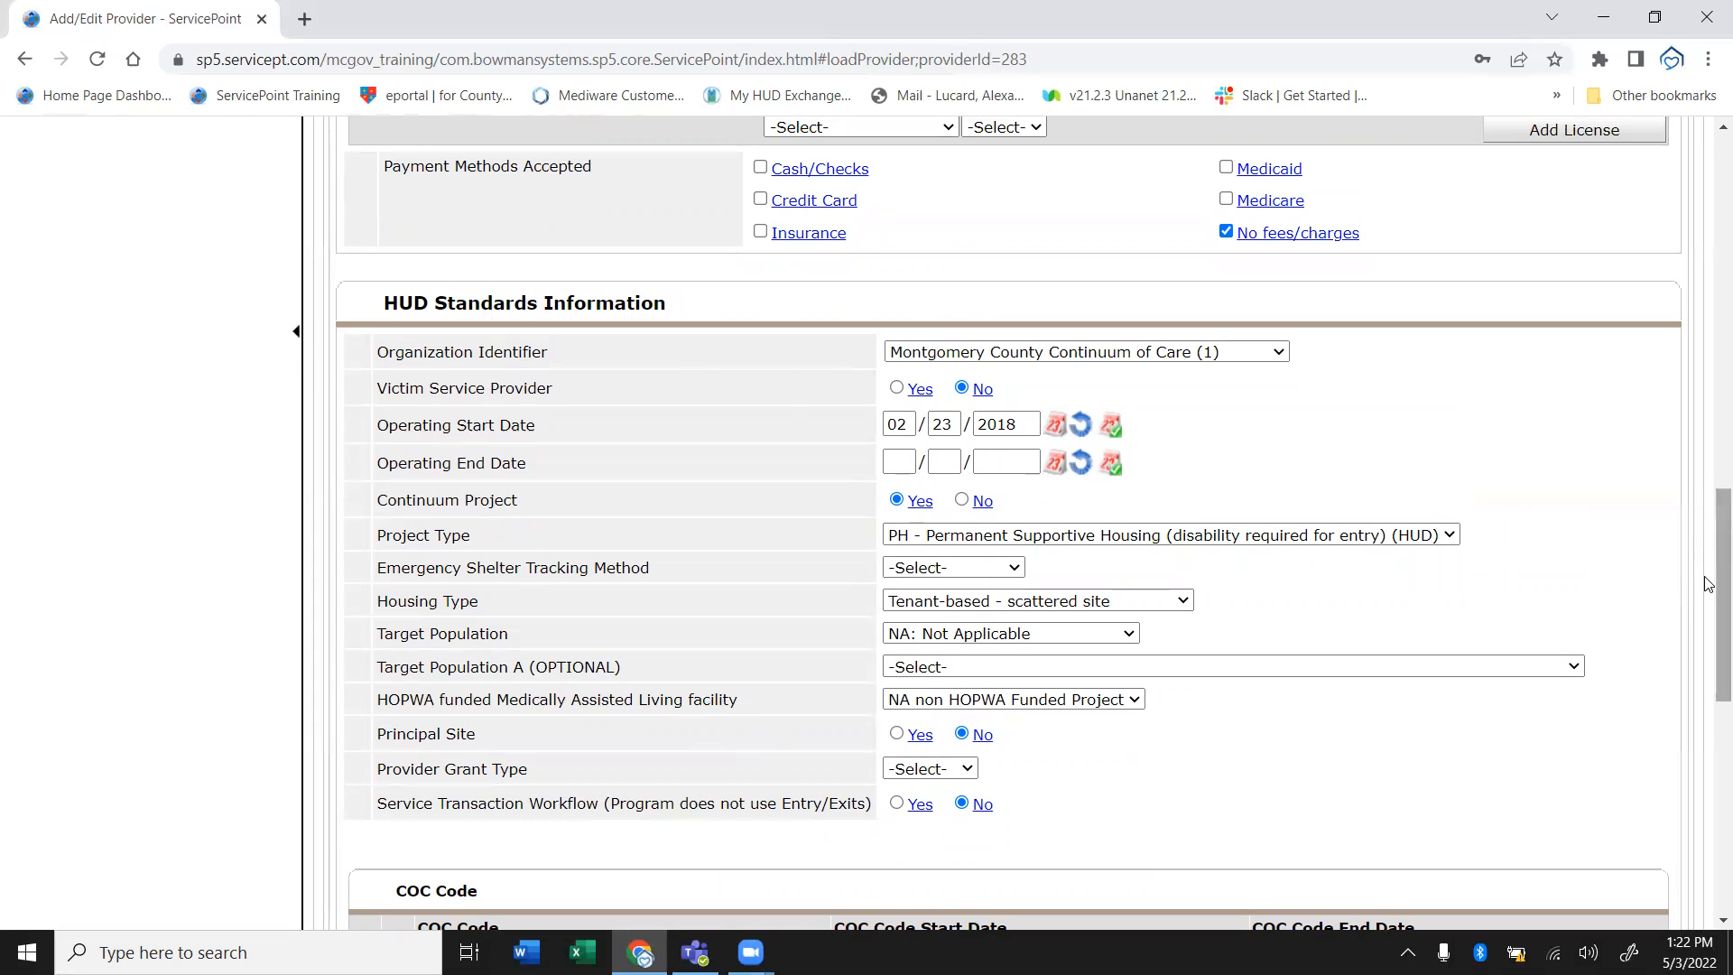
{"action": "mouse_move", "coordinate": [1709, 581]}
{"action": "left_mouse_down"}
{"action": "mouse_move", "coordinate": [1709, 626]}
{"action": "mouse_move", "coordinate": [1709, 588]}
{"action": "left_mouse_up"}
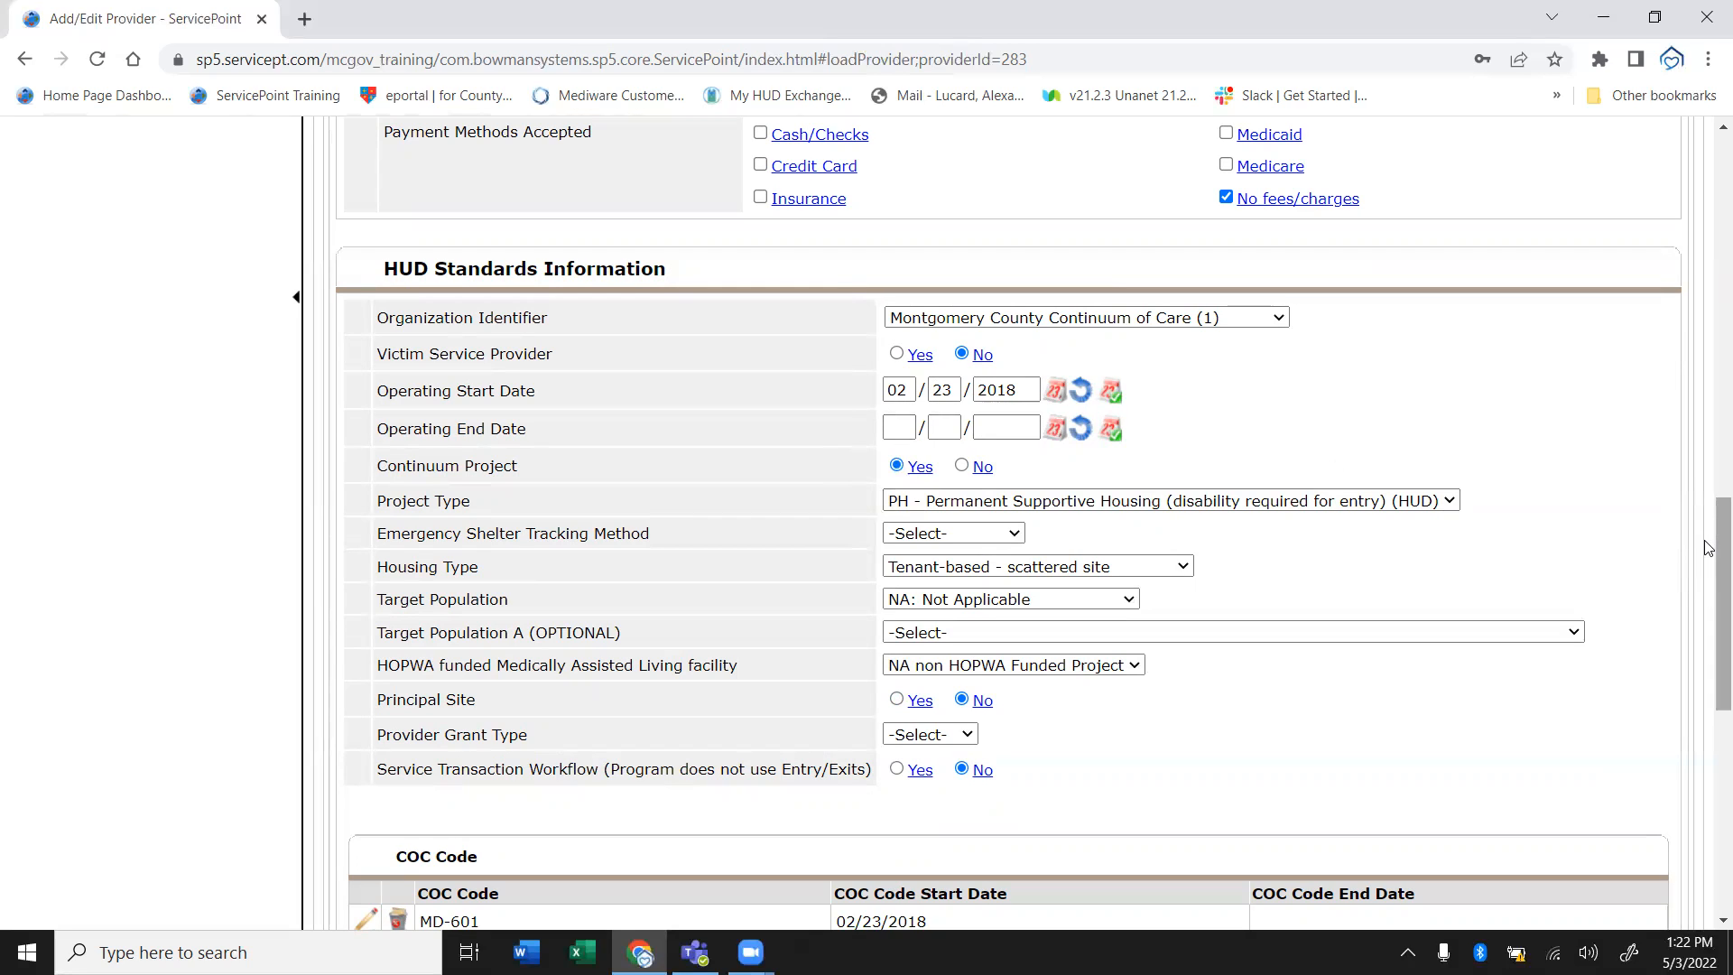
Examine the COC Code, Bed and Unit Inventory, Federal Partner Program and Components, and Retired Fields sections
{"action": "left_click_drag", "start_coordinate": [1706, 547], "coordinate": [1691, 696]}
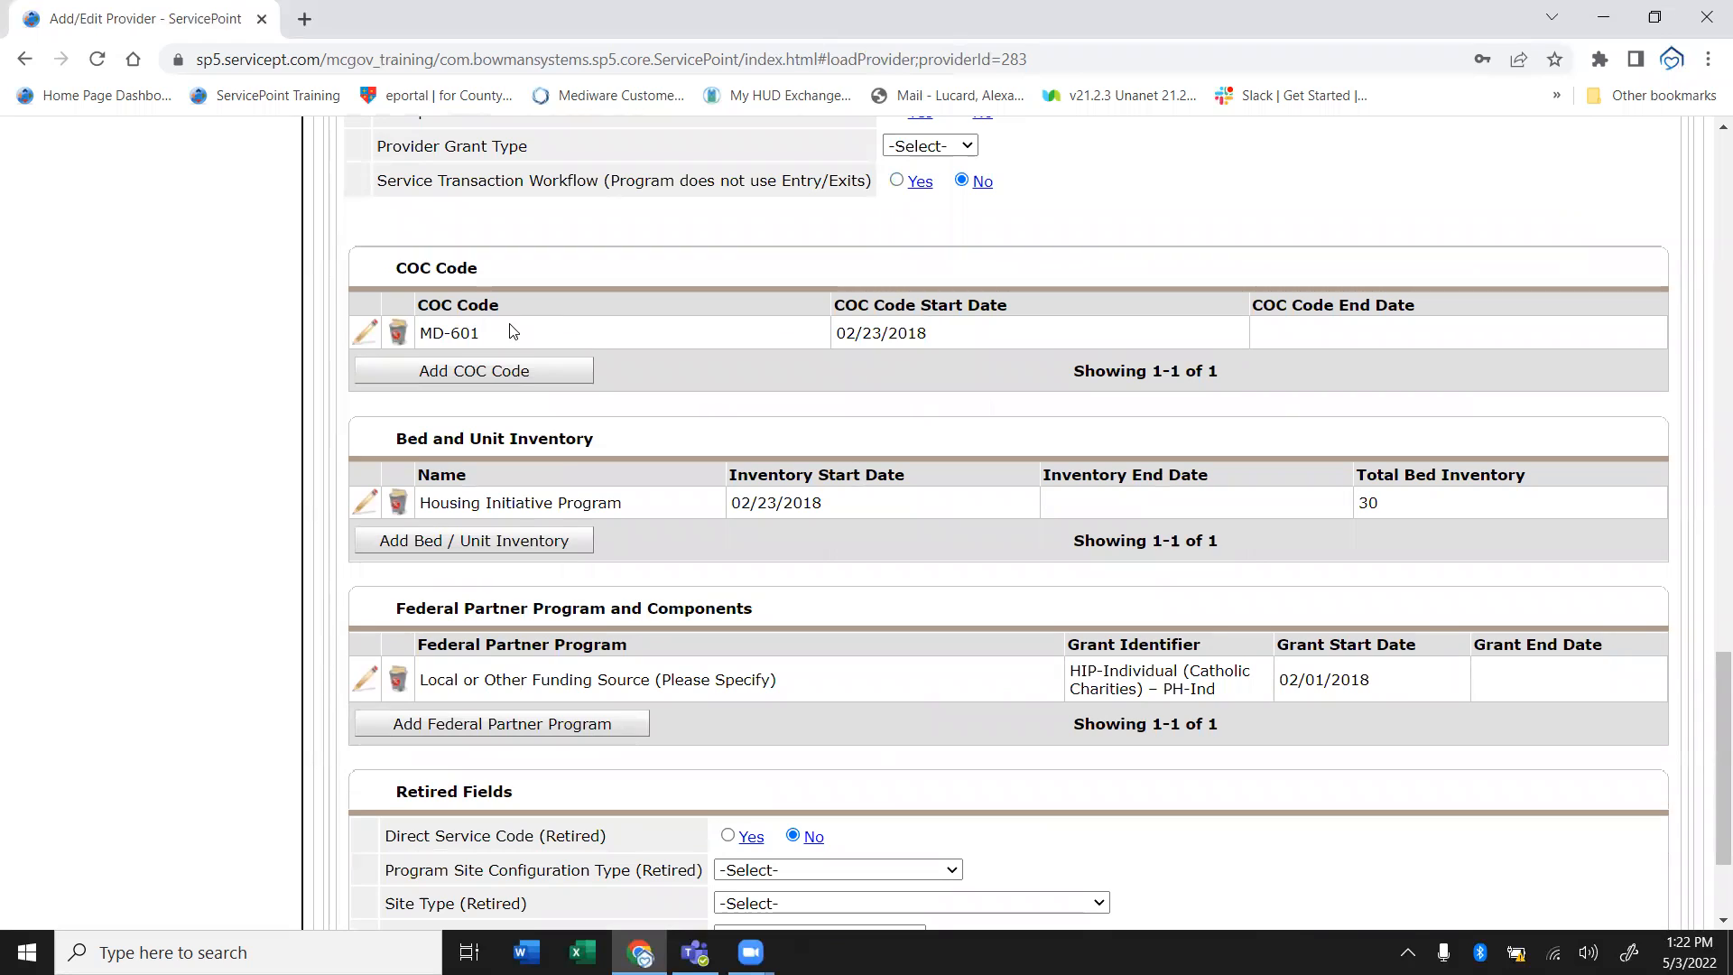
{"action": "left_click_drag", "start_coordinate": [476, 334], "coordinate": [419, 336]}
{"action": "left_click", "coordinate": [484, 346]}
{"action": "scroll", "coordinate": [1706, 691], "scroll_direction": "down", "scroll_amount": 1}
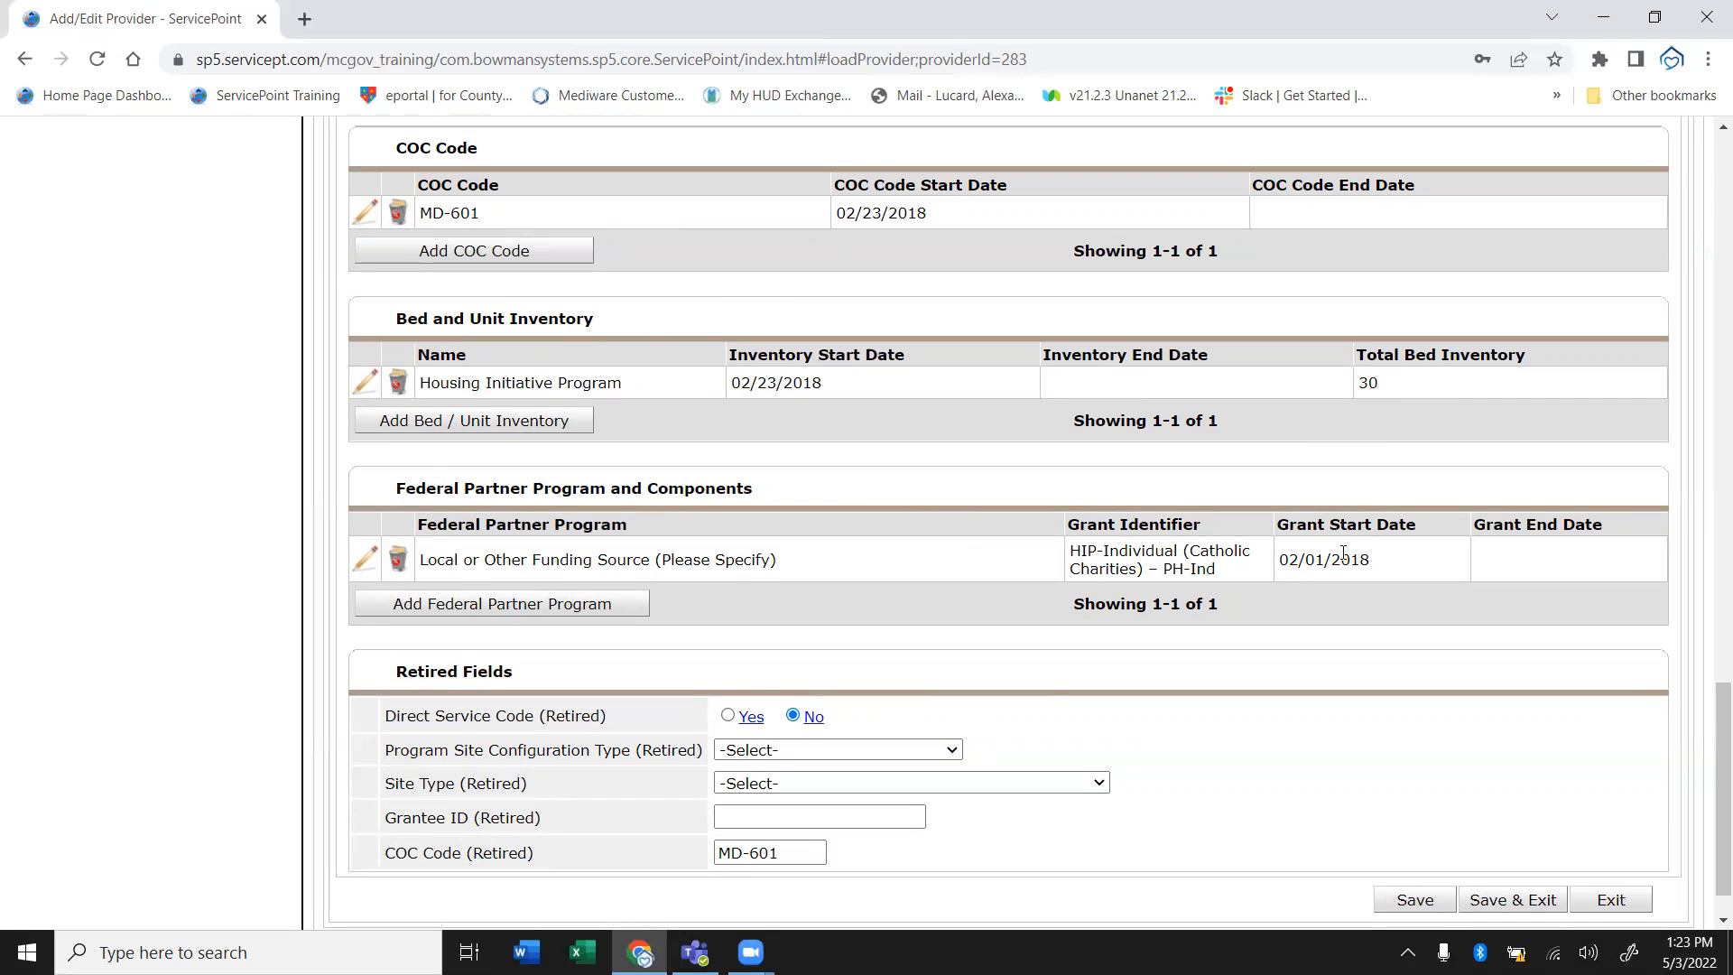
{"action": "left_click_drag", "start_coordinate": [1706, 718], "coordinate": [1641, 636]}
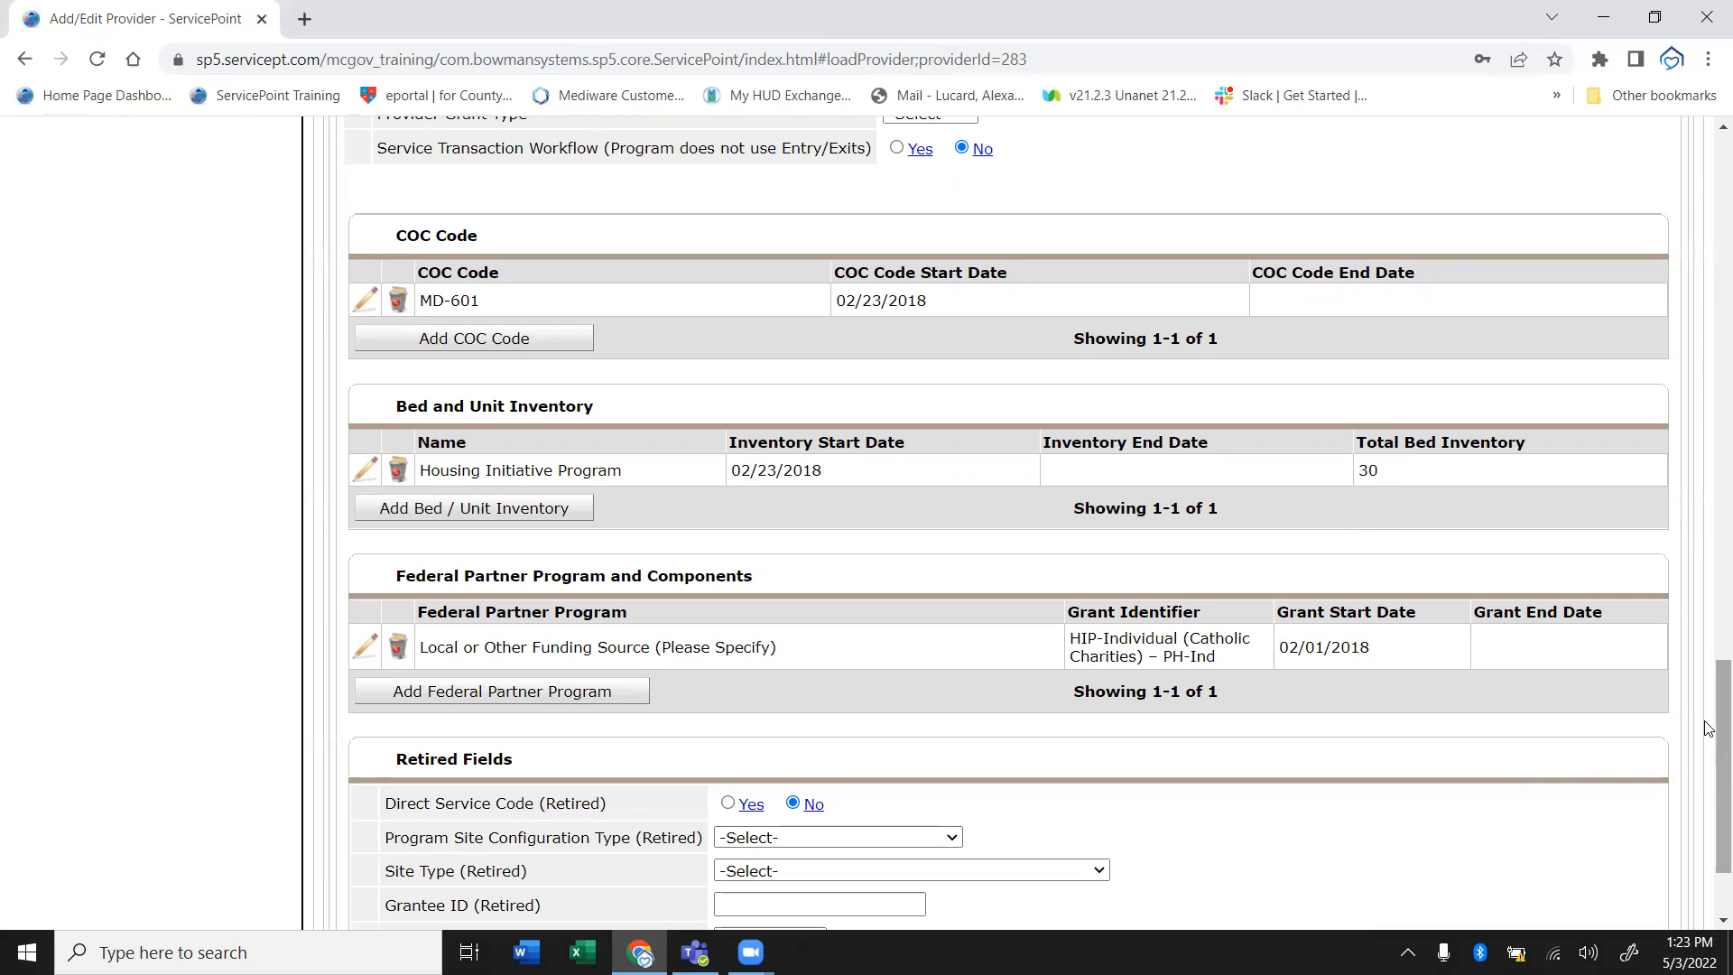
{"action": "left_click_drag", "start_coordinate": [1708, 727], "coordinate": [1677, 830]}
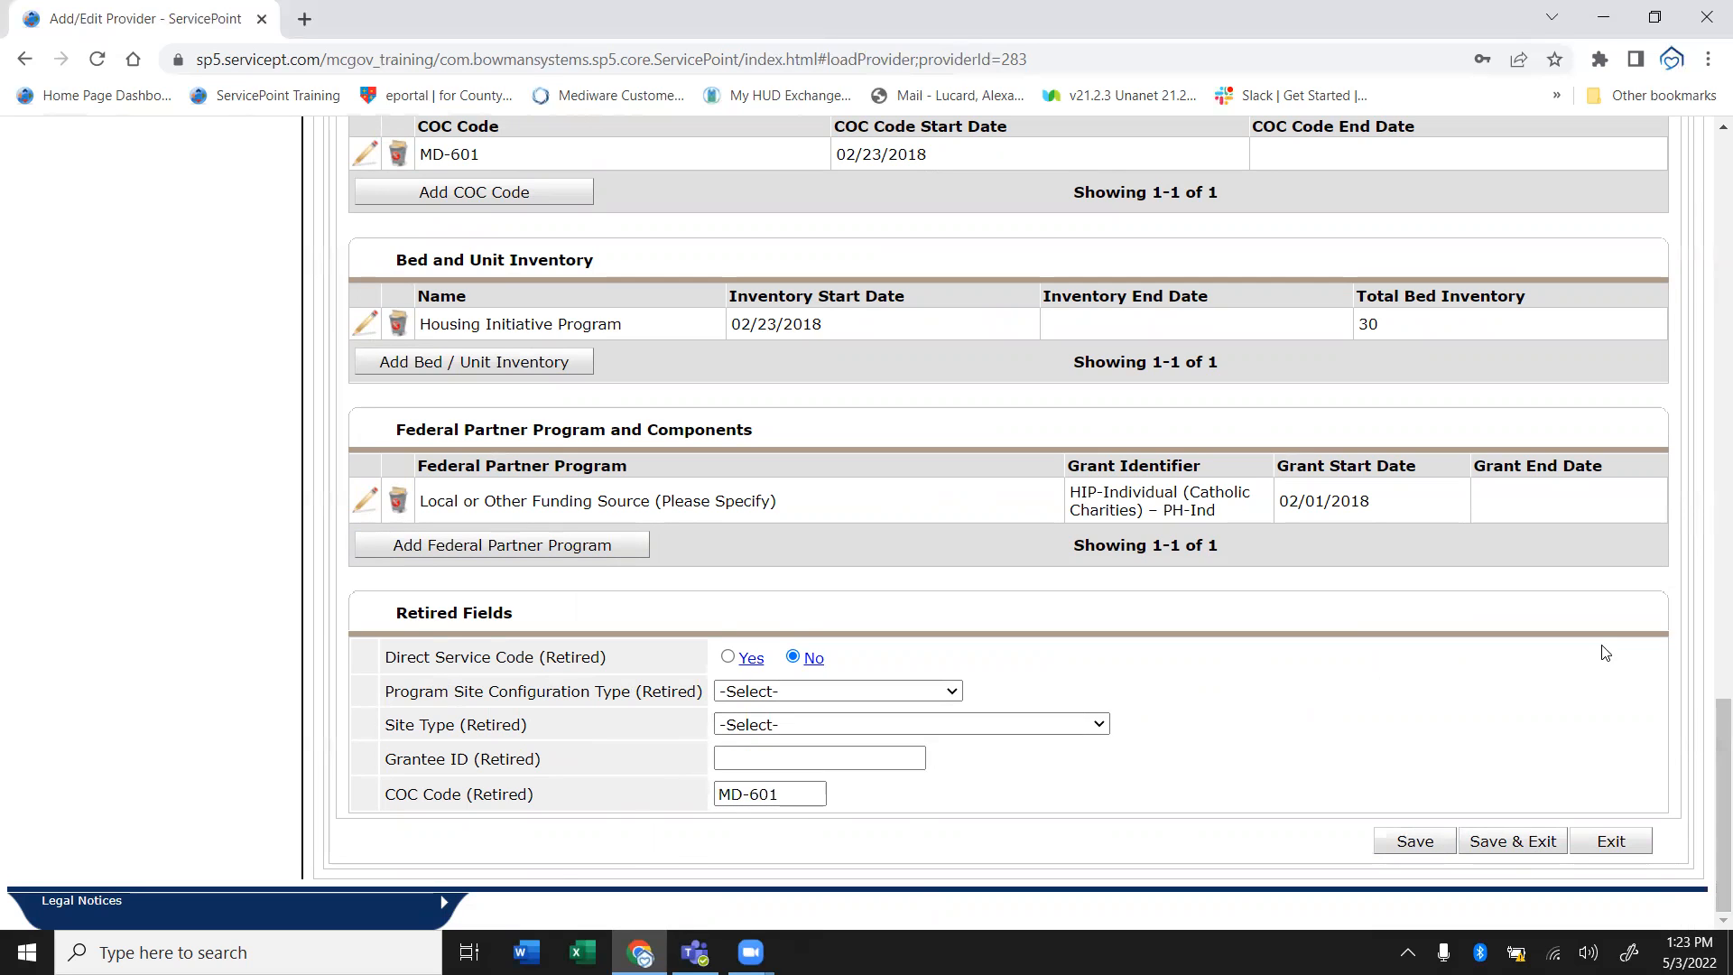
Revisit the operating date fields in HUD Standards Information and review the Project Type options without changing the selection
{"action": "left_click_drag", "start_coordinate": [1707, 753], "coordinate": [1707, 554]}
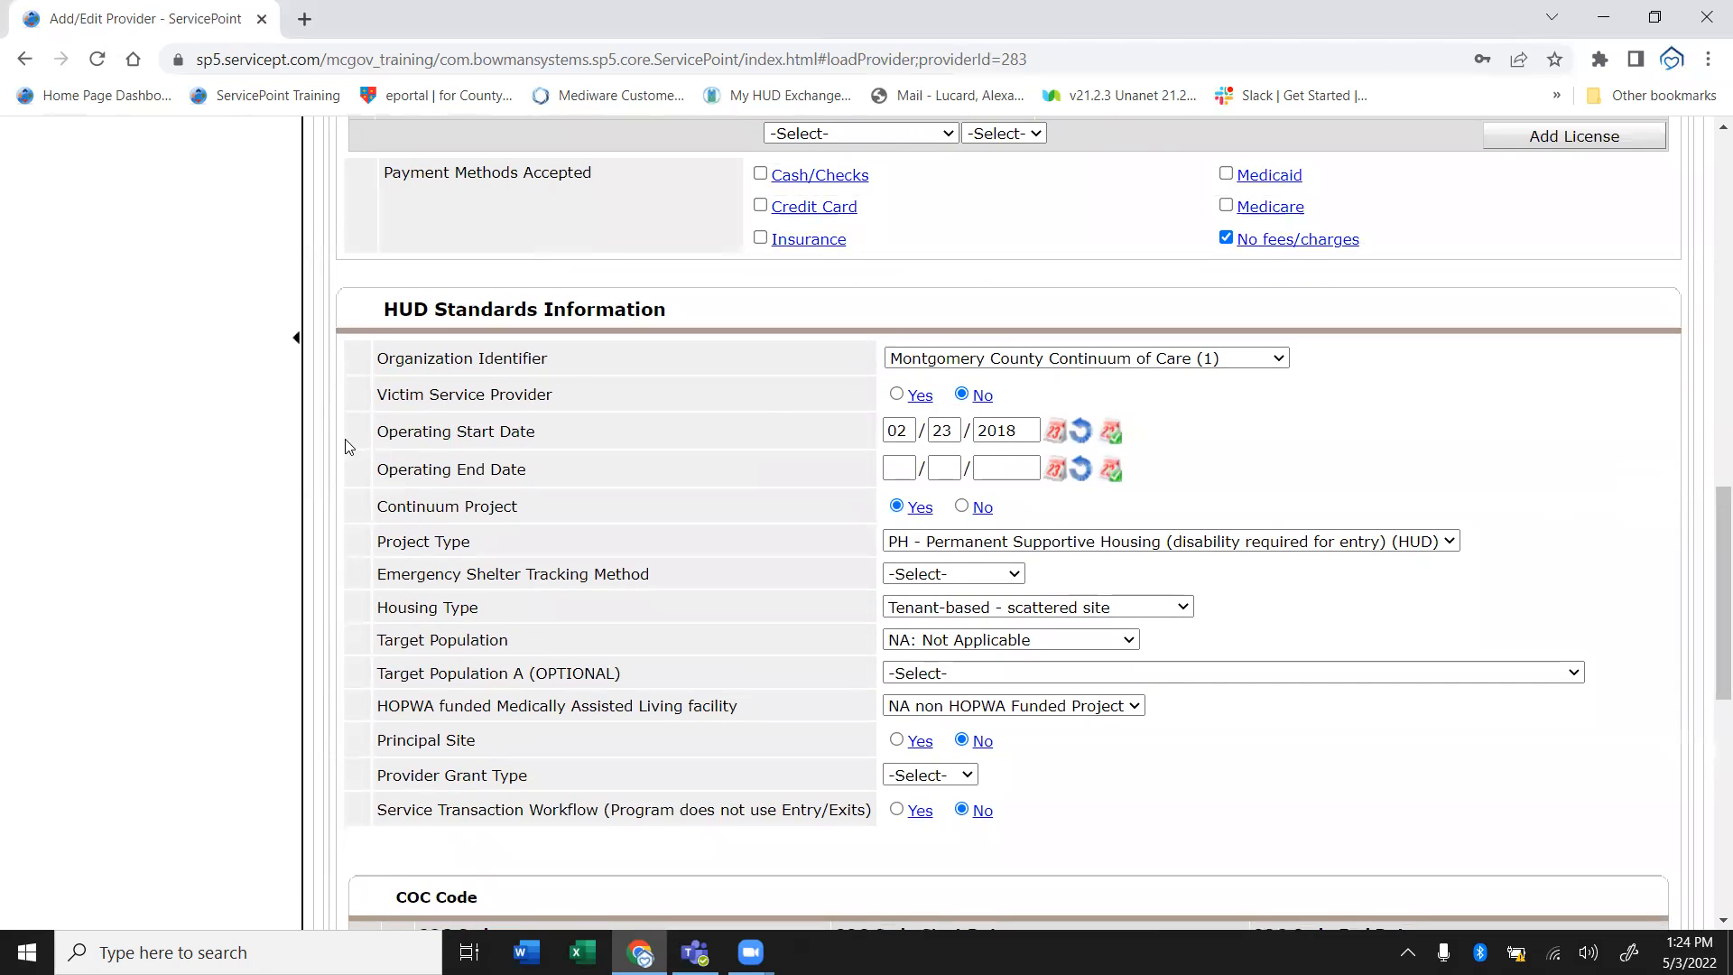
{"action": "left_click_drag", "start_coordinate": [372, 430], "coordinate": [478, 465]}
{"action": "left_click", "coordinate": [479, 465]}
{"action": "left_click_drag", "start_coordinate": [1709, 582], "coordinate": [1653, 605]}
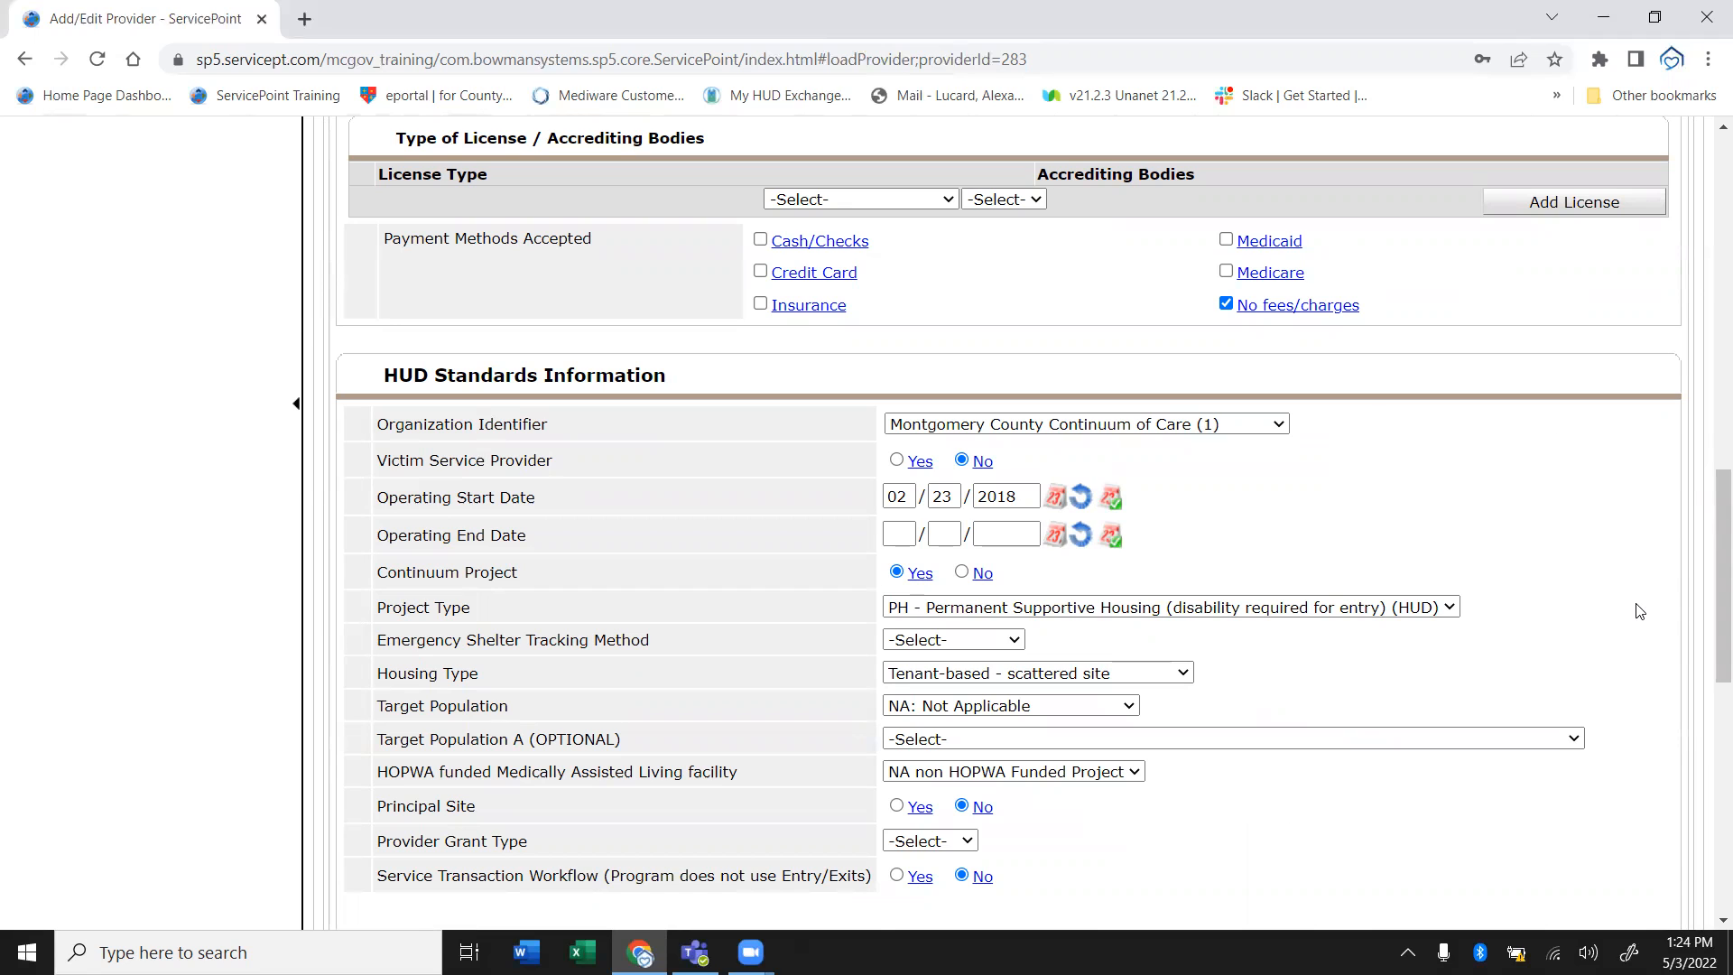
{"action": "left_click", "coordinate": [1281, 608]}
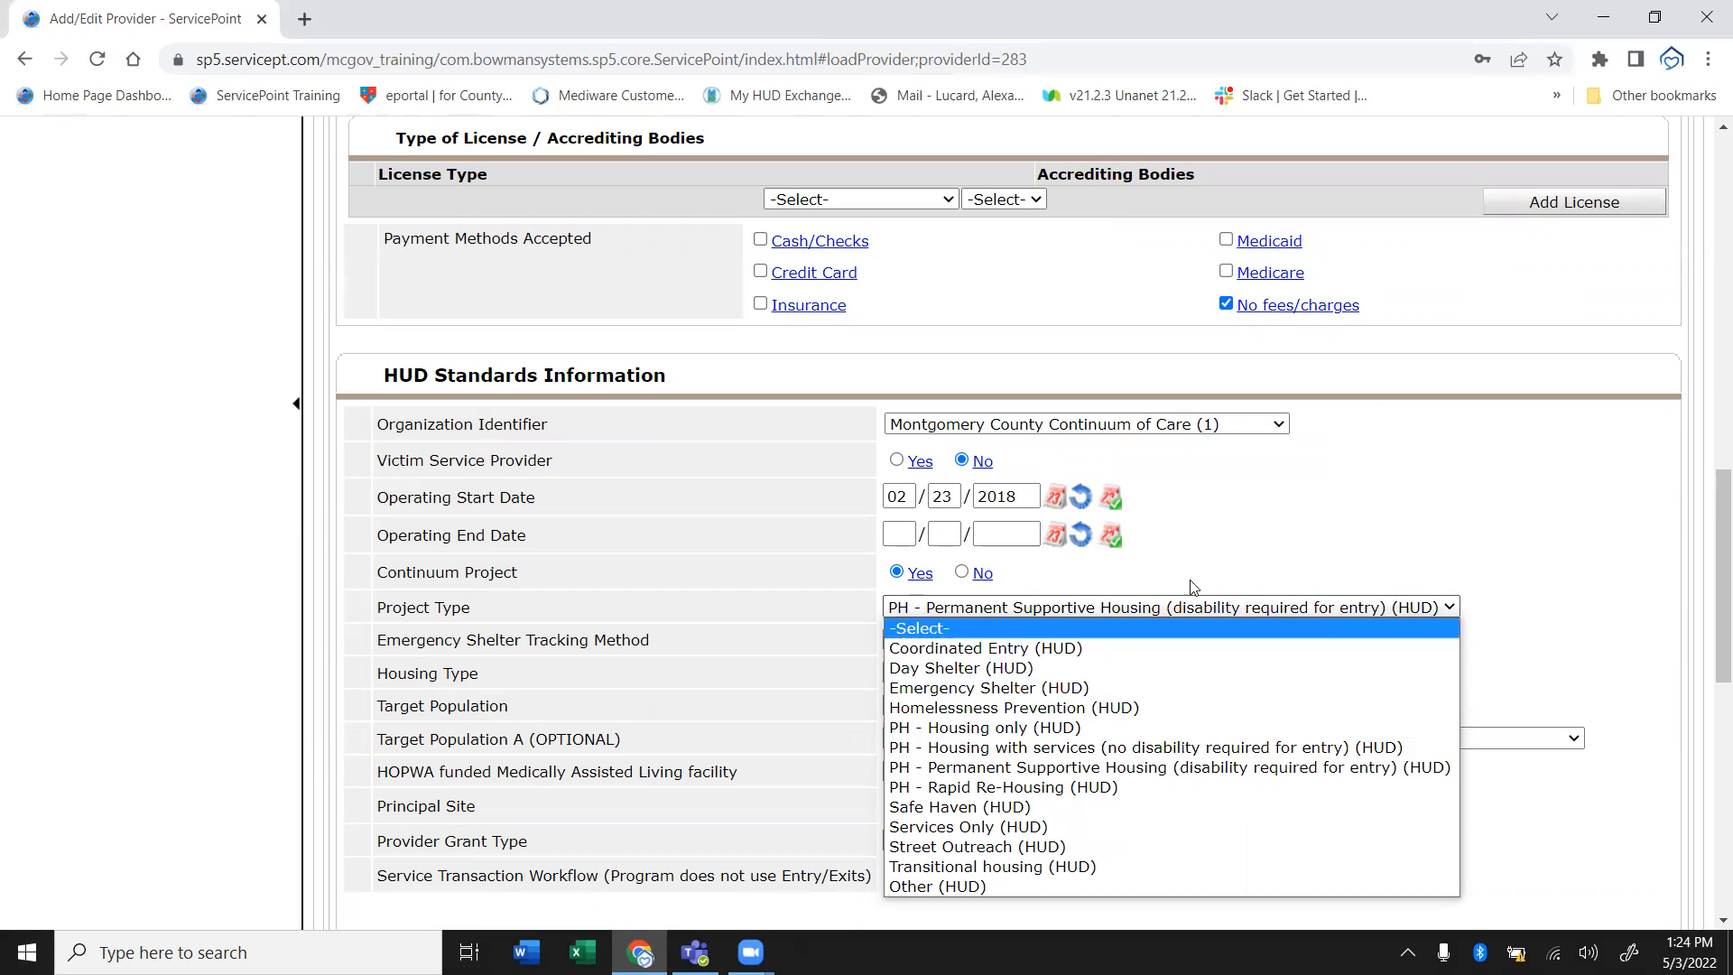
{"action": "left_click", "coordinate": [1292, 505]}
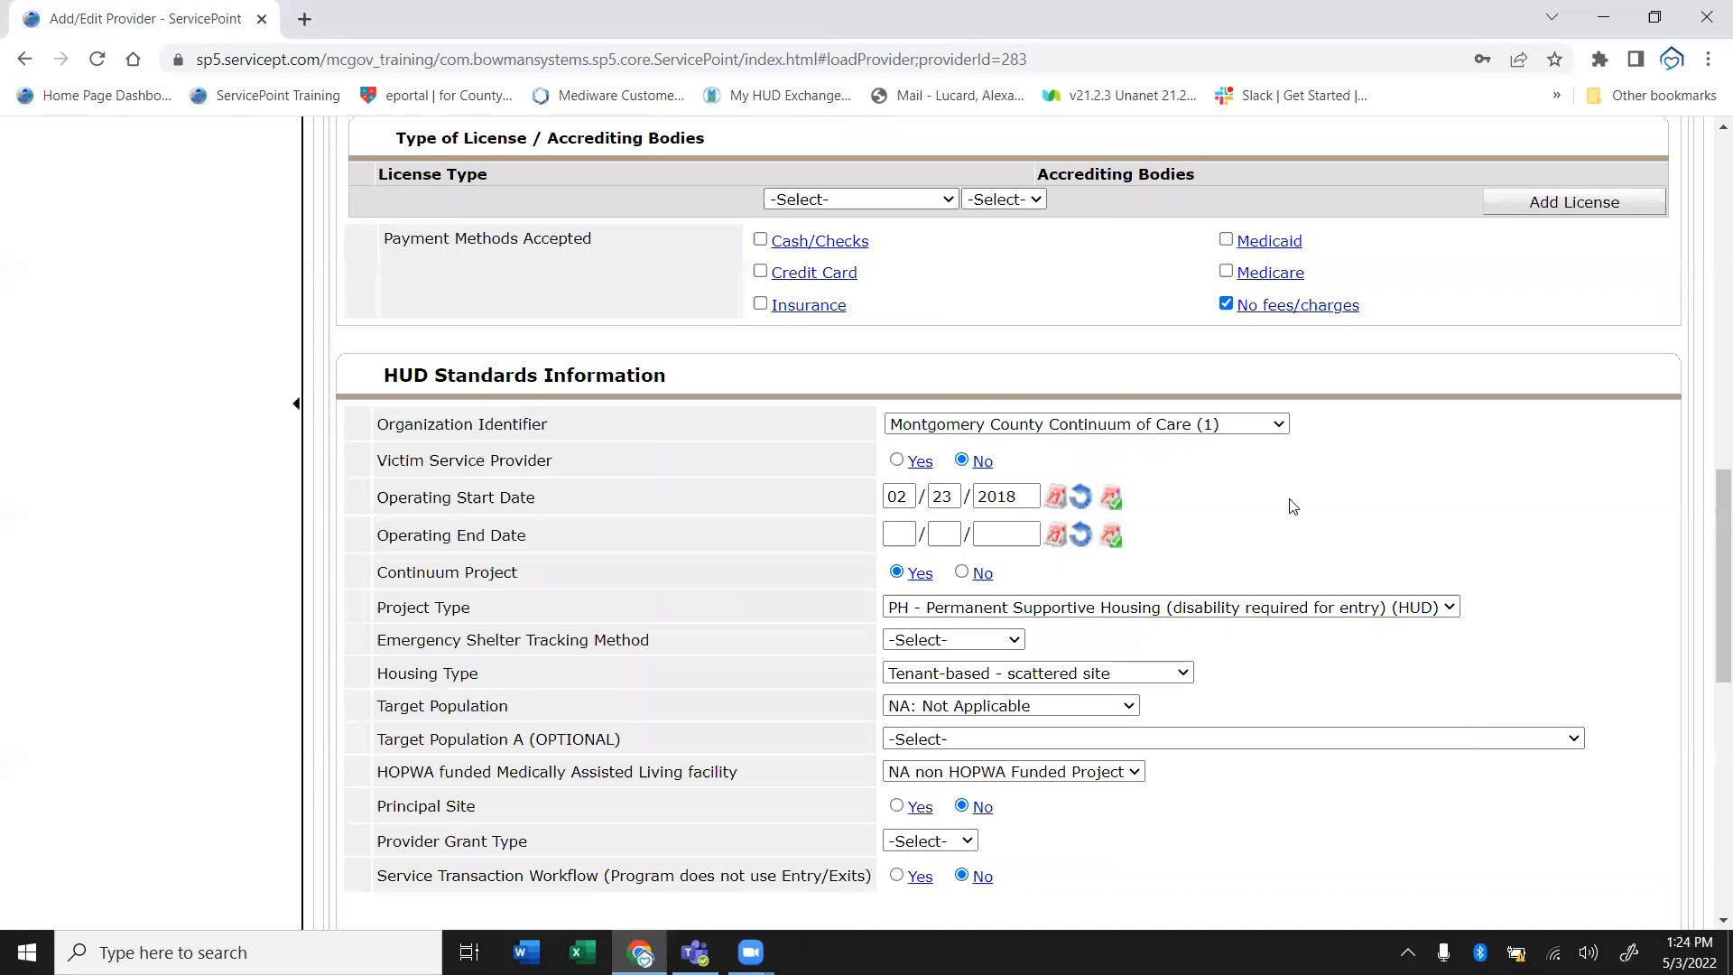
Look over the AIRS Standards Information section and return to the COC Code and Bed and Unit Inventory records
{"action": "left_click_drag", "start_coordinate": [1708, 535], "coordinate": [1659, 247]}
{"action": "scroll", "coordinate": [1659, 248], "scroll_direction": "down", "scroll_amount": 2}
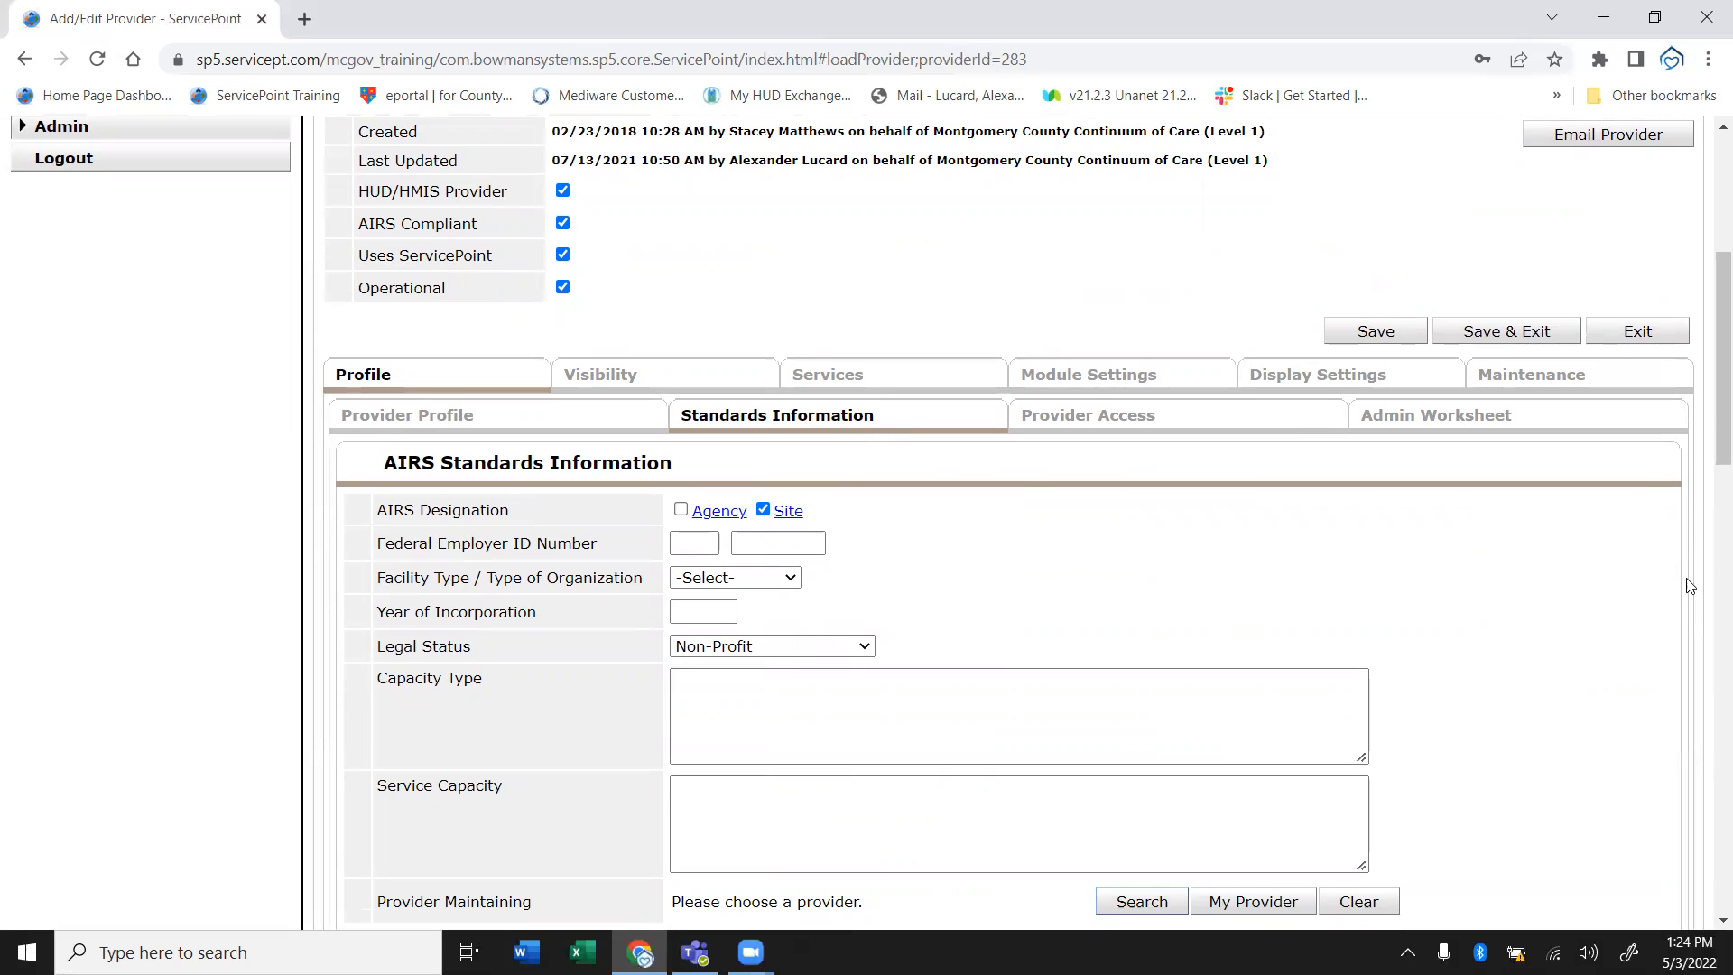
{"action": "right_click", "coordinate": [1709, 552]}
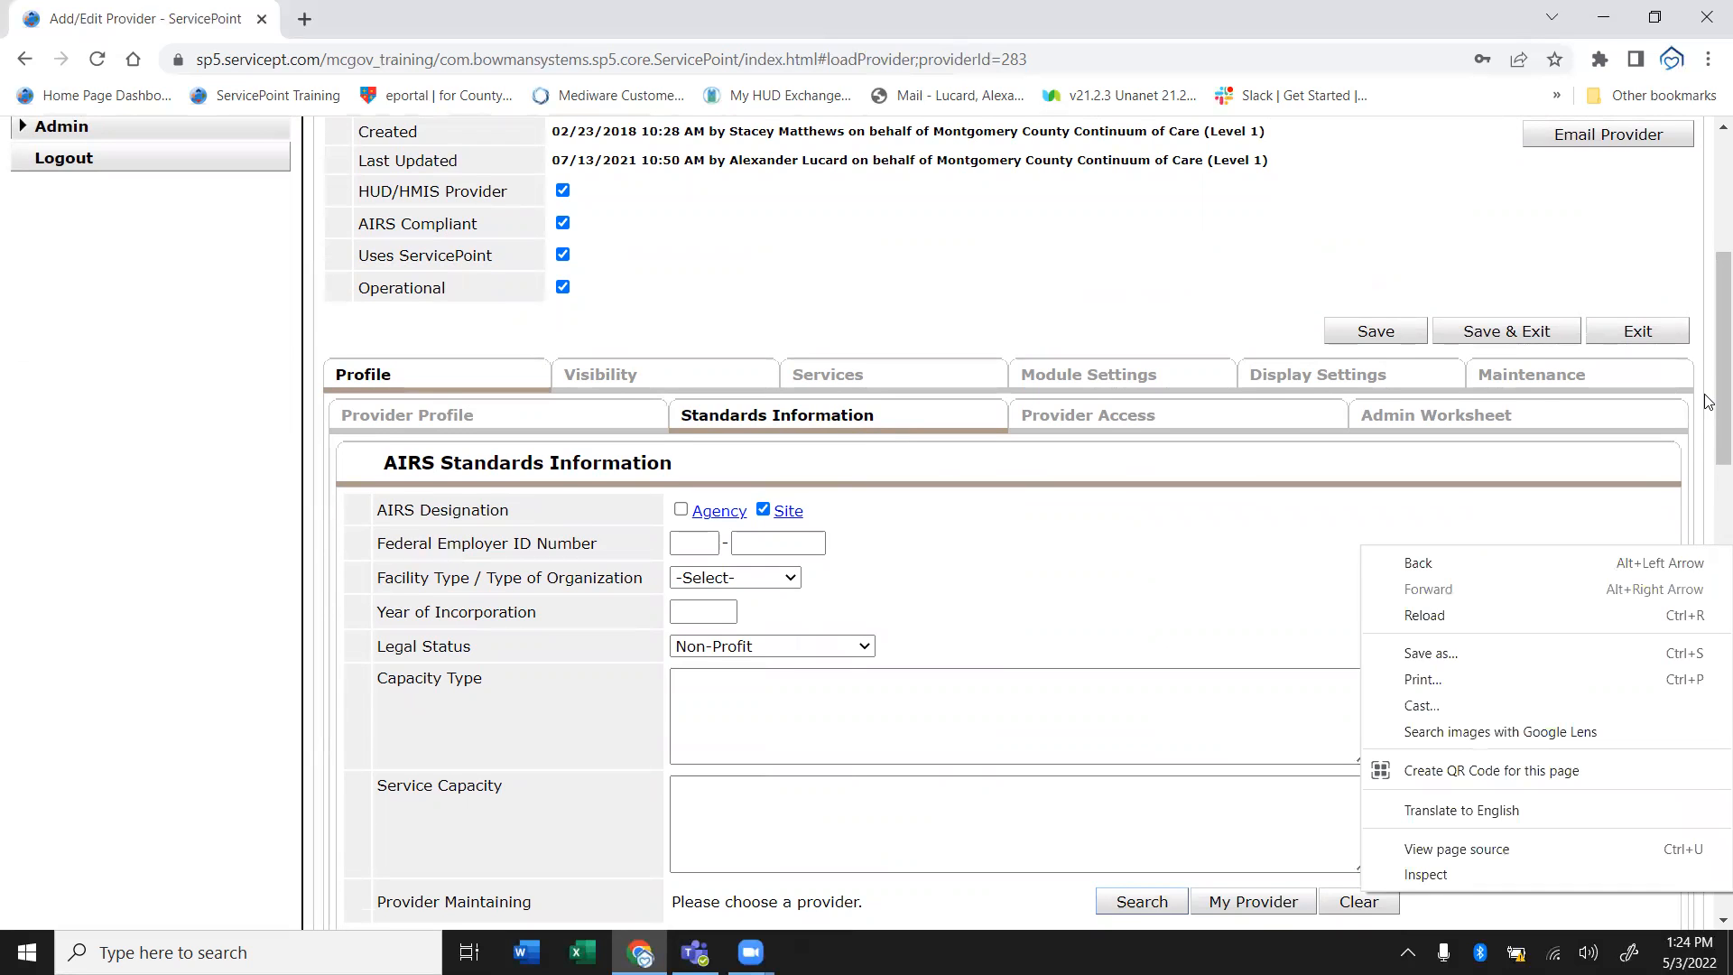
{"action": "scroll", "coordinate": [1708, 401], "scroll_direction": "down", "scroll_amount": 9}
{"action": "scroll", "coordinate": [1687, 738], "scroll_direction": "down", "scroll_amount": 7}
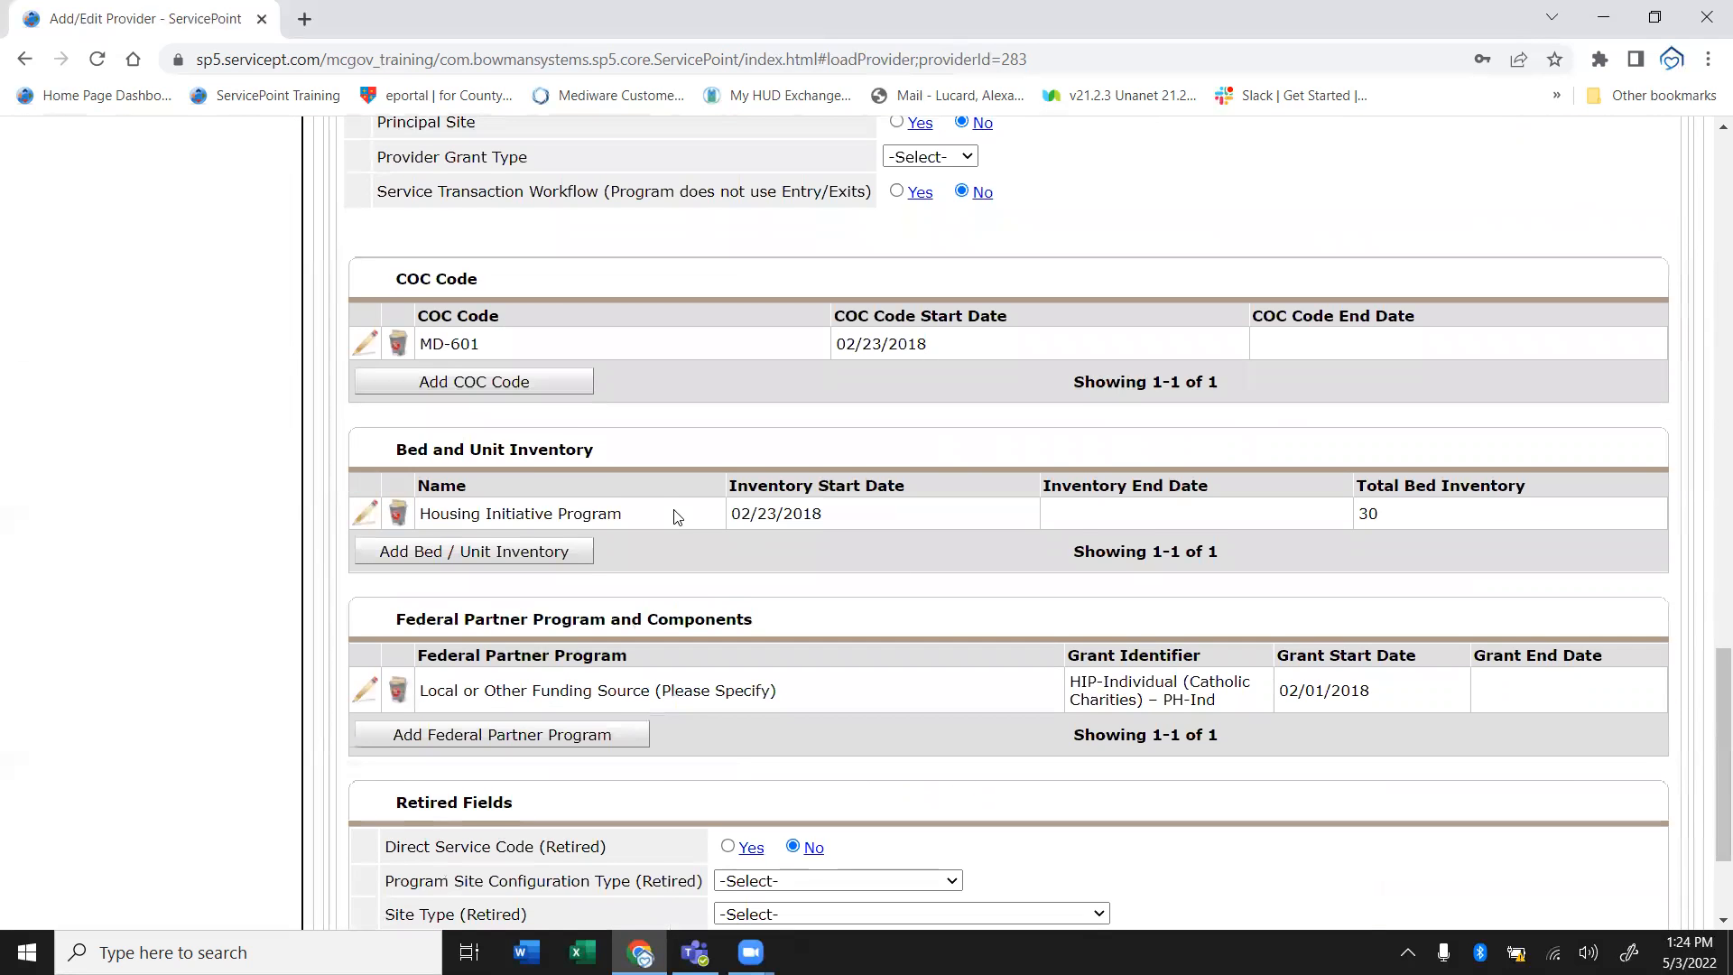